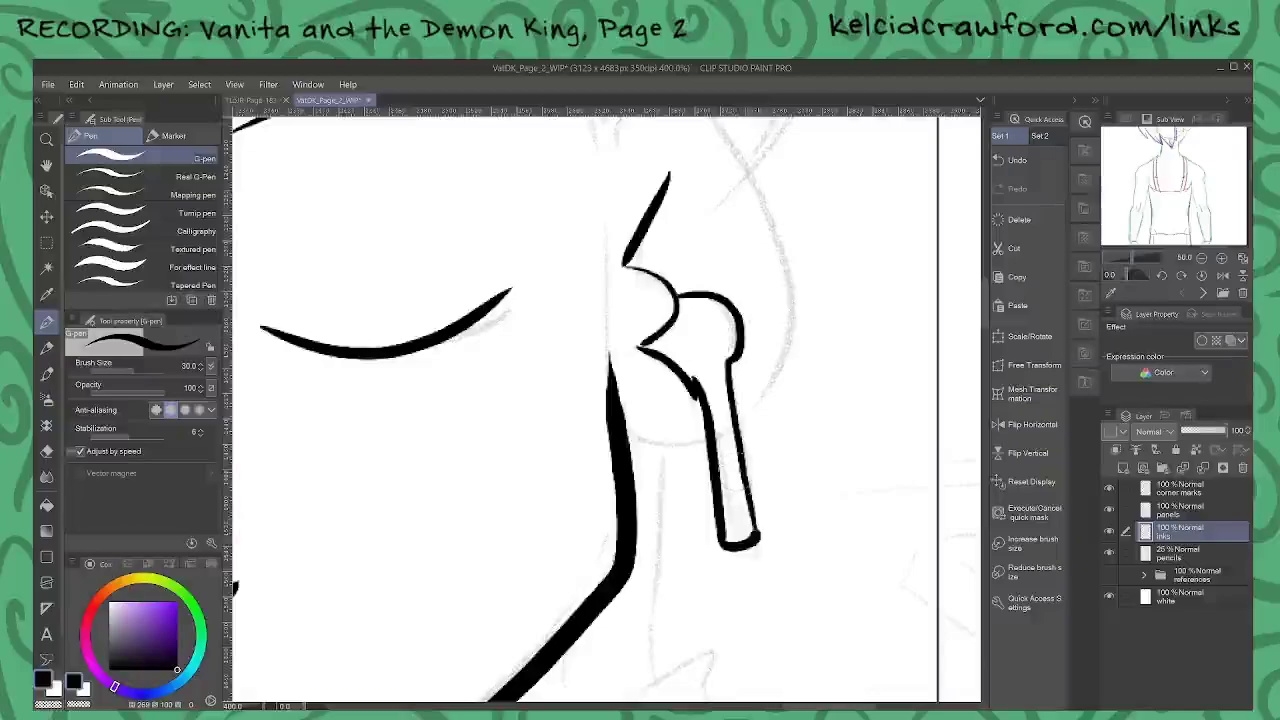
Step: Ink the thick outer contour and the lobe of the right-hand ear around the finished earring
mouse_move(638, 146)
left_mouse_down()
mouse_move(661, 239)
mouse_move(632, 236)
mouse_move(688, 163)
mouse_move(765, 245)
mouse_move(812, 375)
mouse_move(792, 476)
mouse_move(757, 517)
left_mouse_up()
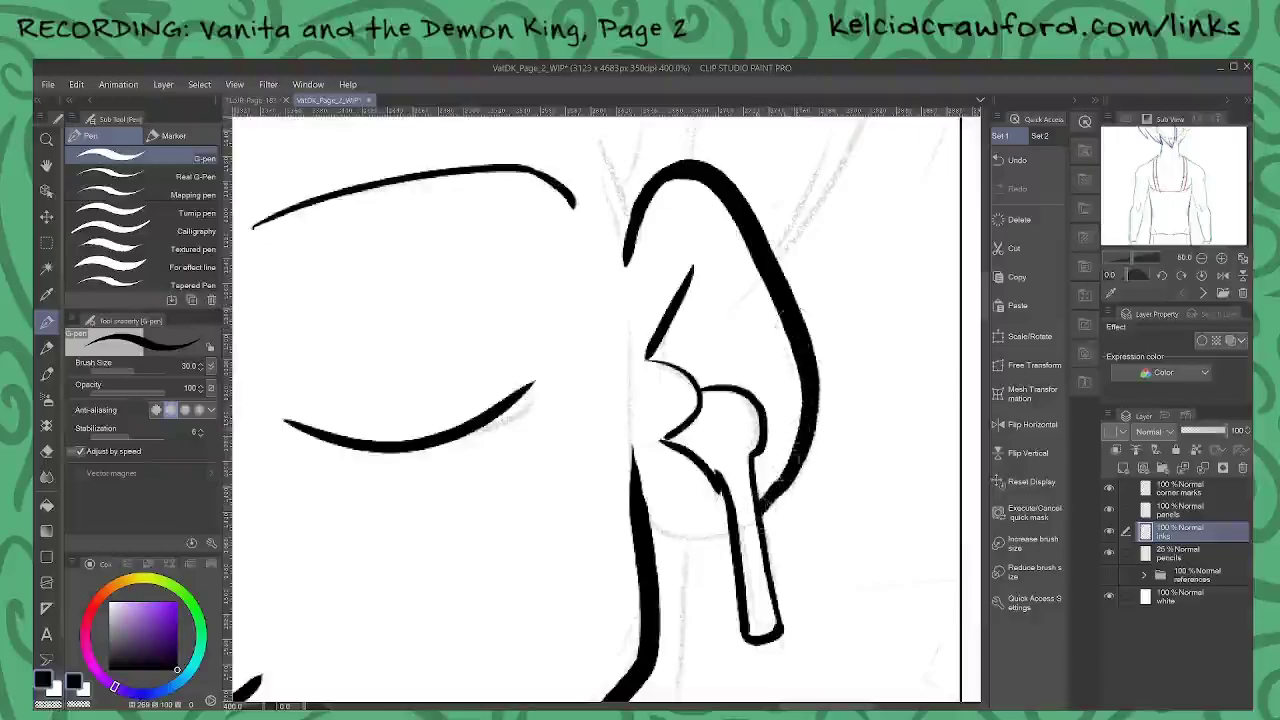
mouse_move(648, 522)
left_mouse_down()
mouse_move(730, 536)
mouse_move(647, 517)
left_mouse_up()
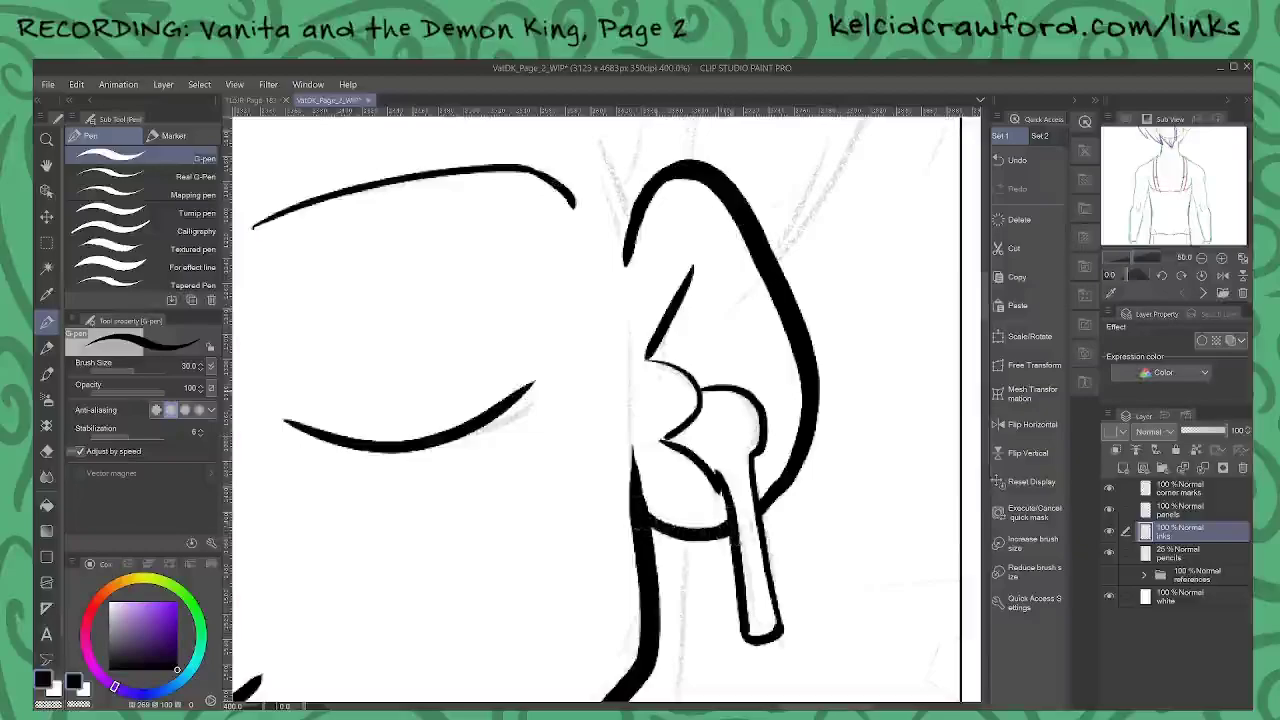
Step: Ink the left-hand ear over the pencils, including its inner folds, the hanging earring, the outer contour and the lobe
mouse_move(341, 358)
left_mouse_down()
mouse_move(526, 465)
mouse_move(732, 476)
left_mouse_up()
left_click_drag(492, 467, 1054, 419)
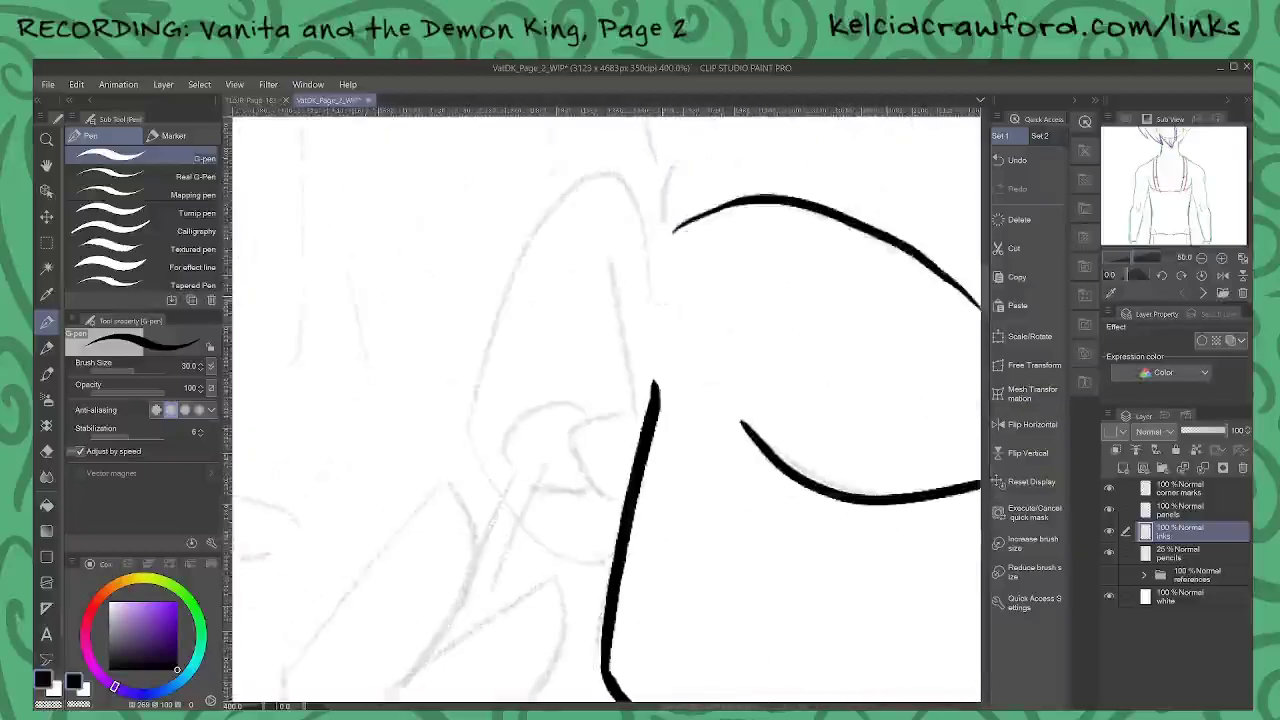
mouse_move(609, 260)
left_mouse_down()
mouse_move(650, 425)
mouse_move(572, 438)
mouse_move(615, 493)
mouse_move(567, 510)
left_mouse_up()
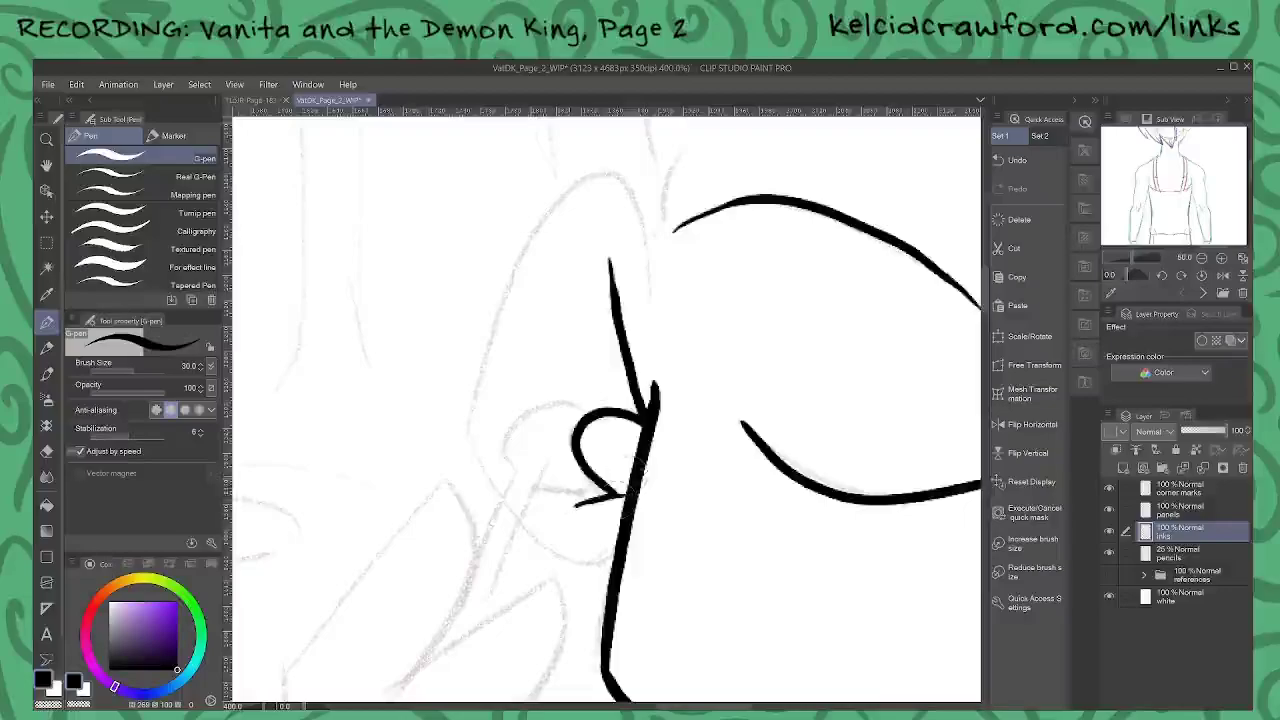
left_click_drag(574, 507, 628, 486)
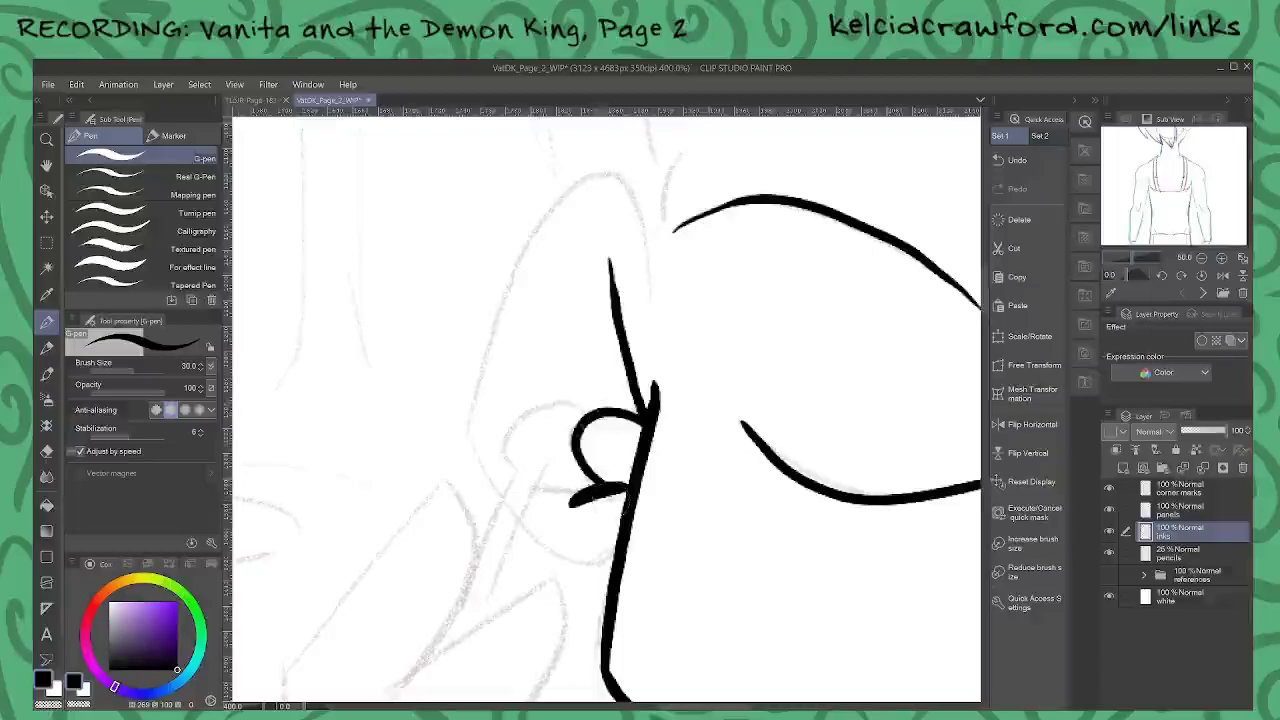
mouse_move(588, 412)
left_mouse_down()
mouse_move(527, 409)
mouse_move(505, 433)
mouse_move(517, 481)
mouse_move(462, 603)
left_mouse_up()
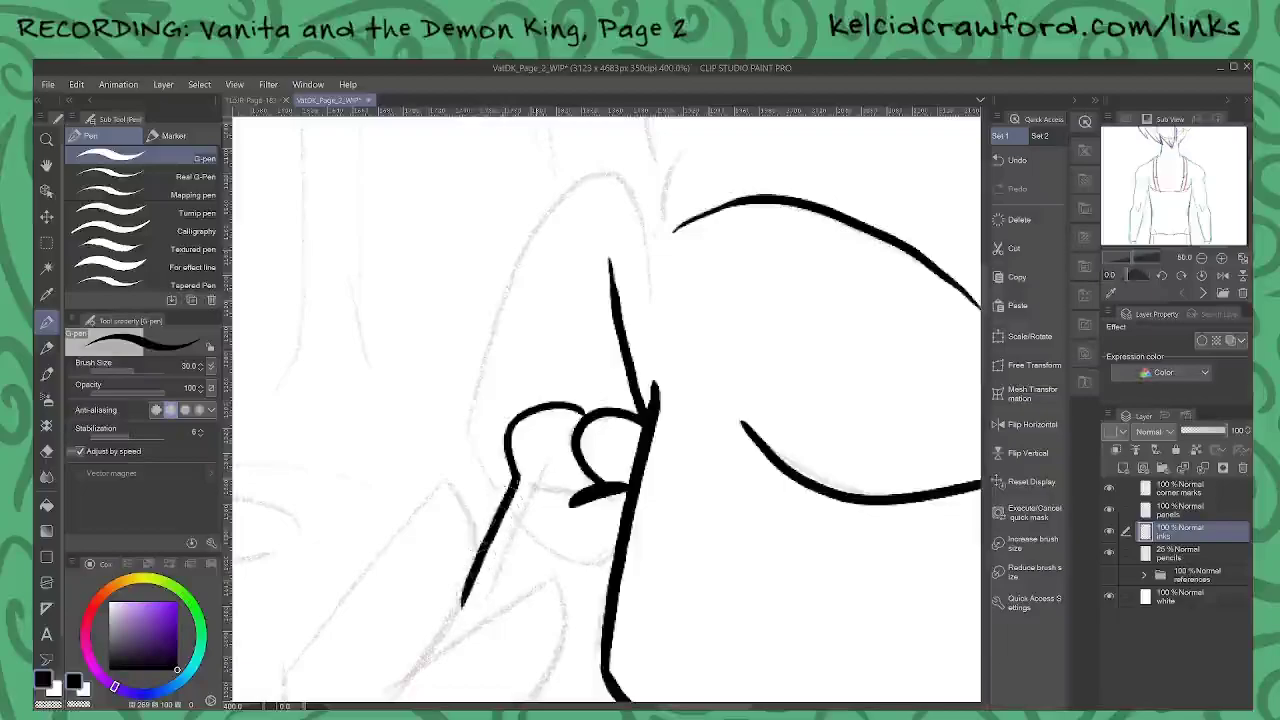
mouse_move(545, 487)
left_mouse_down()
mouse_move(523, 528)
mouse_move(478, 614)
left_mouse_up()
left_click_drag(530, 488, 600, 492)
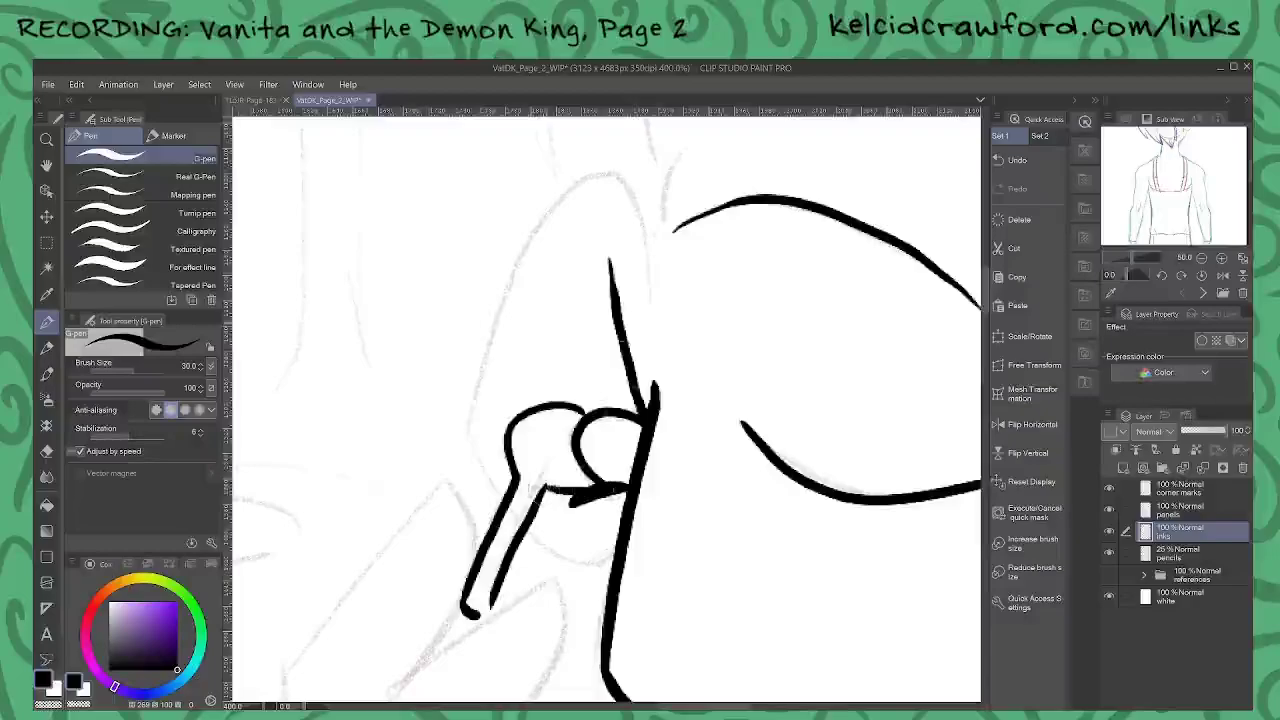
mouse_move(653, 298)
left_mouse_down()
mouse_move(620, 177)
mouse_move(580, 182)
mouse_move(510, 286)
mouse_move(467, 408)
mouse_move(494, 492)
mouse_move(556, 560)
mouse_move(615, 553)
left_mouse_up()
Step: Ink the hairline's central dip above the brows and its left side down towards the ear with short strokes
left_click_drag(727, 325, 611, 594)
left_click_drag(874, 358, 455, 388)
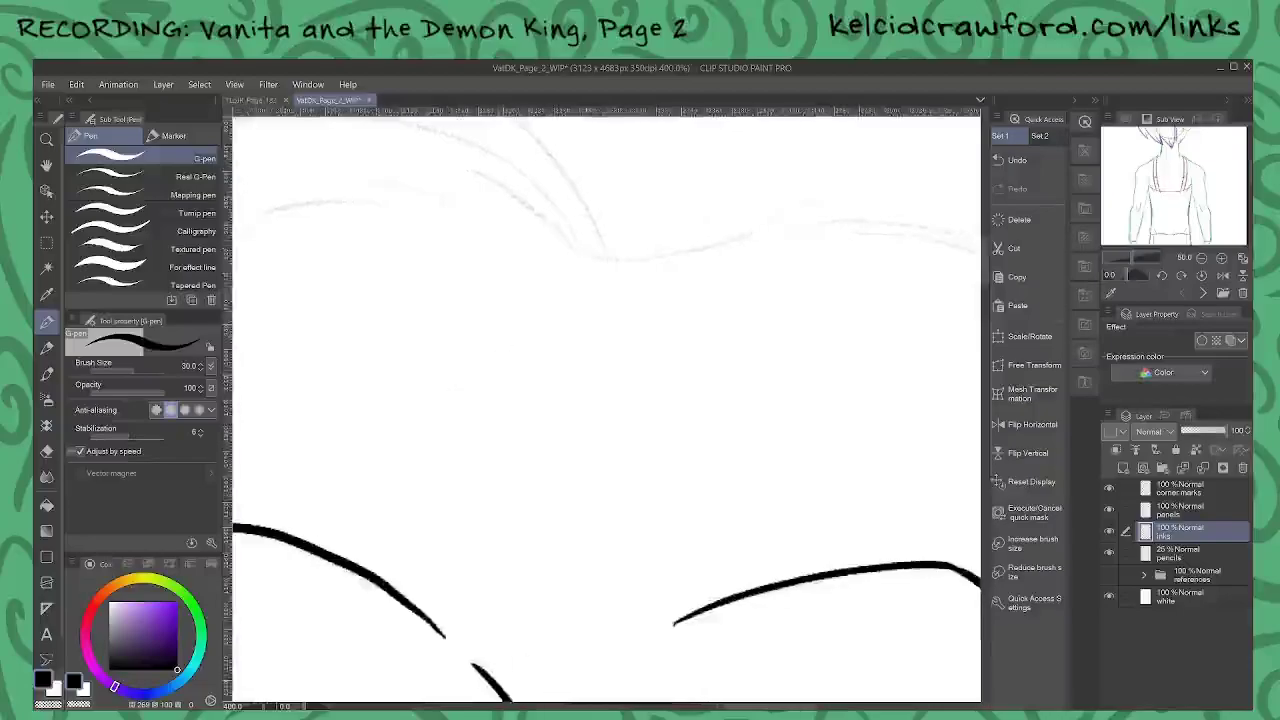
mouse_move(584, 250)
left_mouse_down()
mouse_move(637, 260)
mouse_move(772, 210)
left_mouse_up()
mouse_move(756, 224)
left_mouse_down()
mouse_move(818, 208)
mouse_move(936, 226)
left_mouse_up()
mouse_move(634, 231)
left_mouse_down()
mouse_move(921, 243)
mouse_move(728, 190)
mouse_move(614, 197)
left_mouse_up()
mouse_move(620, 204)
left_mouse_down()
mouse_move(577, 213)
mouse_move(456, 294)
mouse_move(408, 352)
mouse_move(396, 405)
mouse_move(410, 490)
mouse_move(428, 498)
left_mouse_up()
left_click_drag(431, 494, 398, 574)
mouse_move(418, 532)
left_mouse_down()
mouse_move(400, 582)
mouse_move(405, 634)
left_mouse_up()
Step: Ink the right side of the hairline down past the temple and join it to the ear with a pointed sideburn
mouse_move(834, 388)
left_mouse_down()
mouse_move(597, 343)
mouse_move(331, 411)
left_mouse_up()
left_click_drag(648, 343, 483, 351)
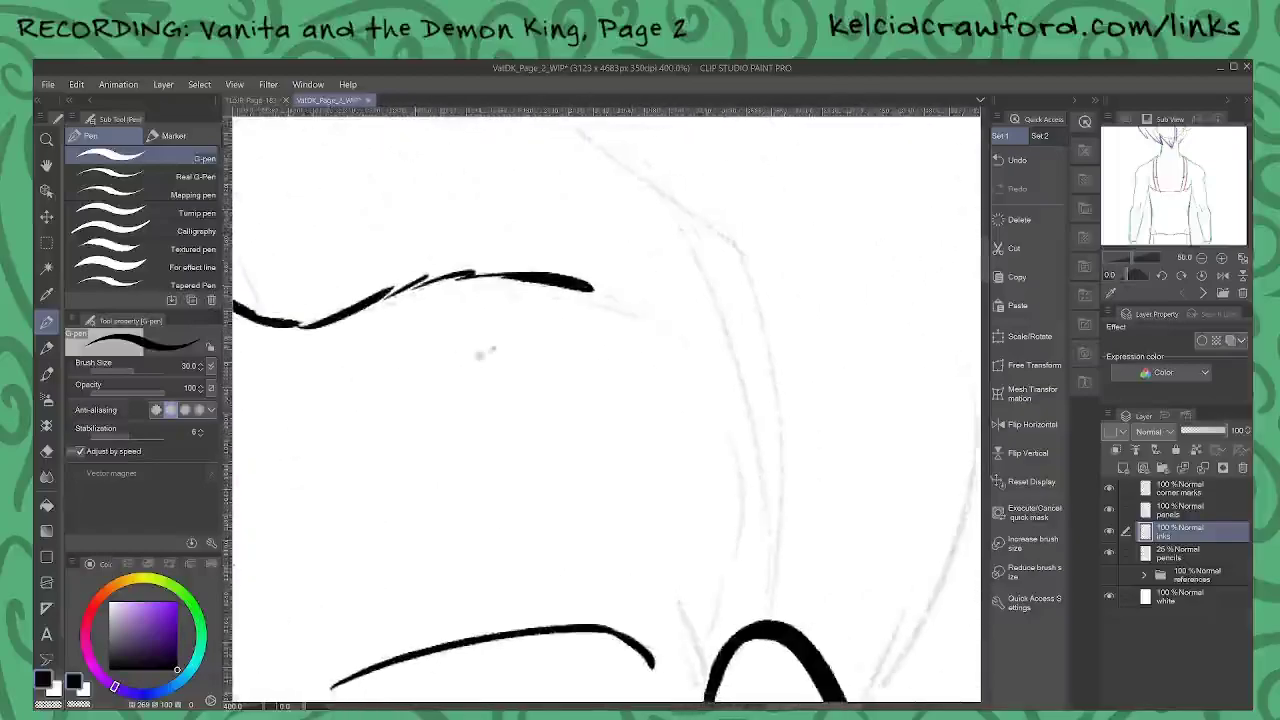
mouse_move(590, 287)
left_mouse_down()
mouse_move(645, 313)
mouse_move(698, 390)
mouse_move(736, 575)
mouse_move(694, 656)
left_mouse_up()
left_click_drag(686, 600, 721, 335)
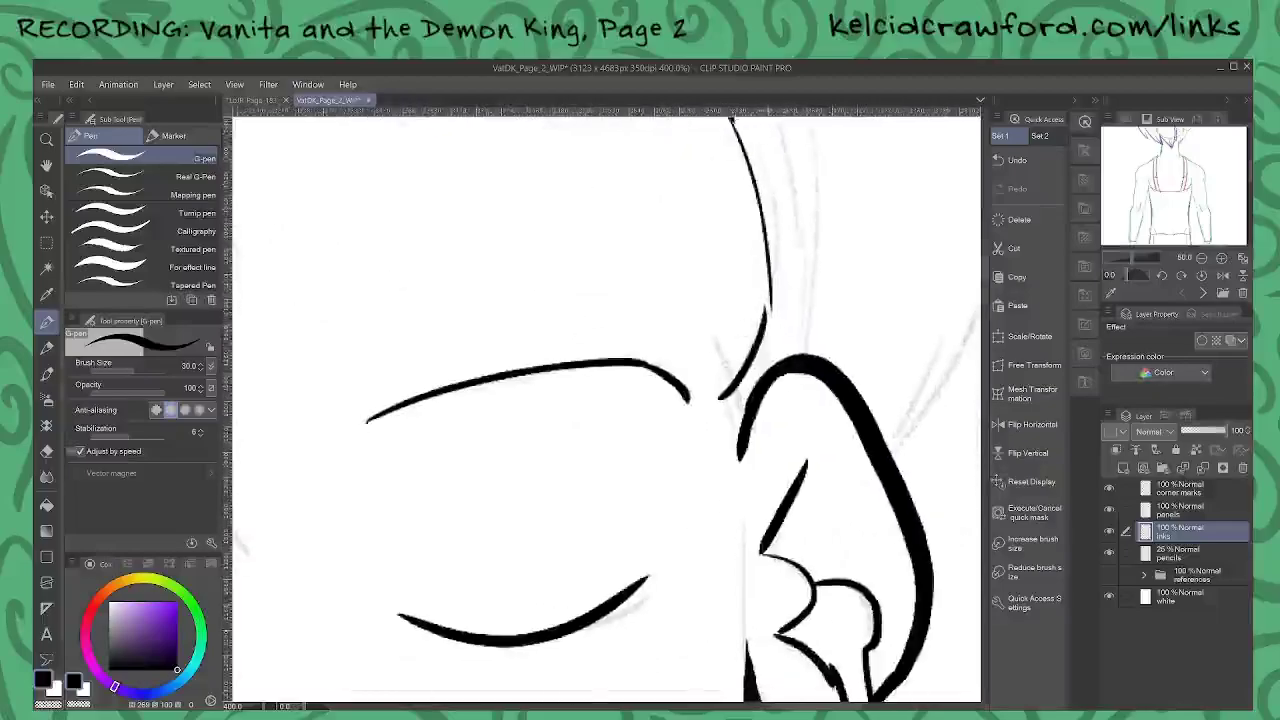
mouse_move(771, 290)
left_mouse_down()
mouse_move(745, 370)
mouse_move(739, 460)
left_mouse_up()
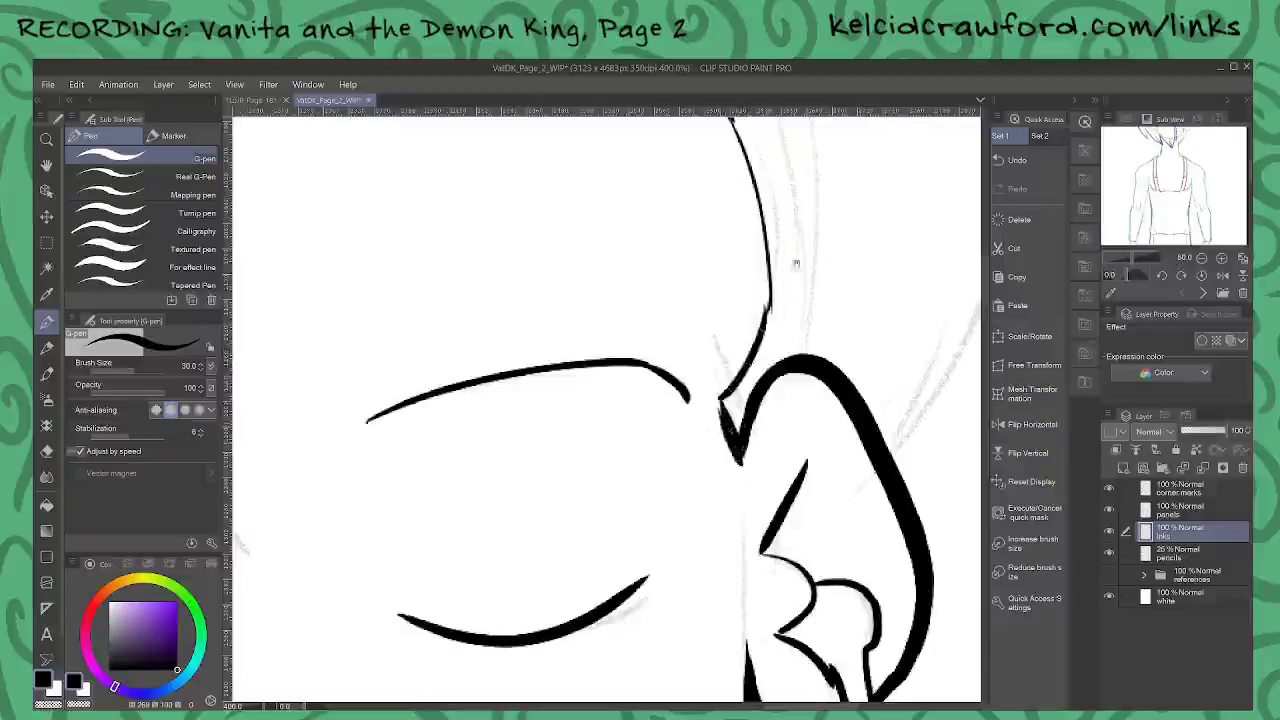
Step: Ink two long loose hair strands sweeping left from the central dip of the hairline
left_click_drag(797, 264, 859, 568)
scroll(775, 318, "down", 5)
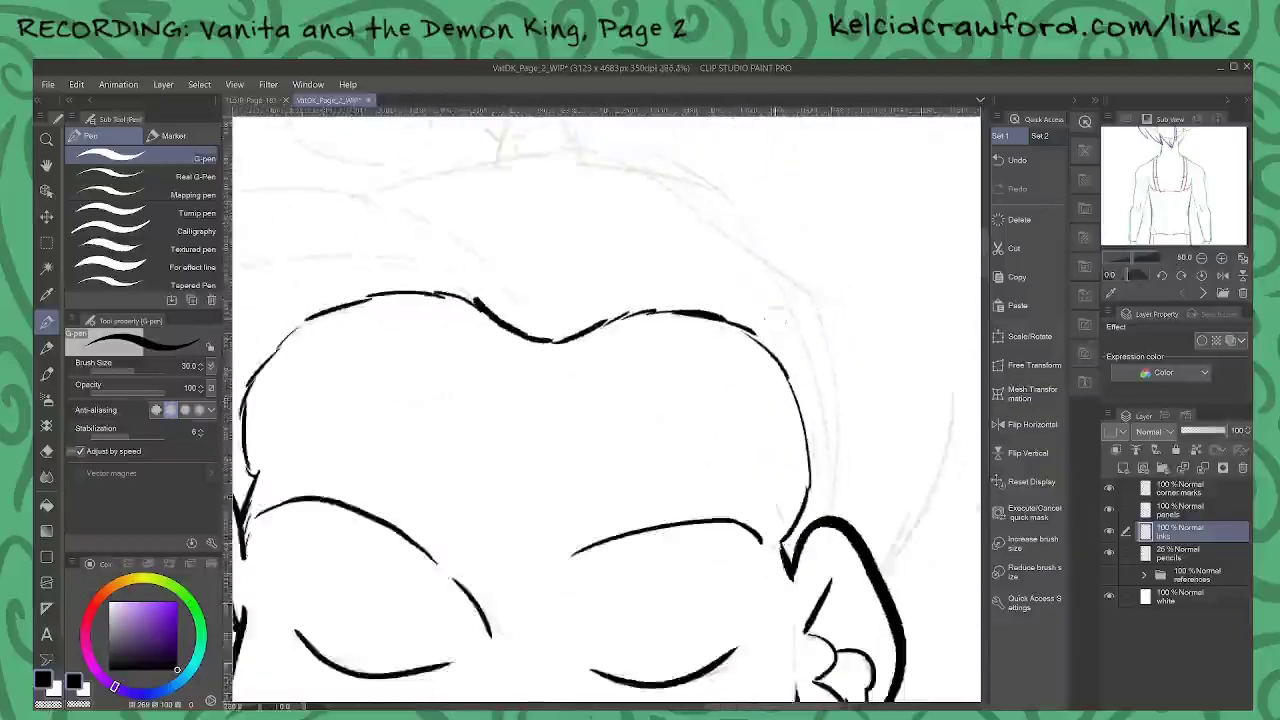
left_click_drag(646, 420, 731, 465)
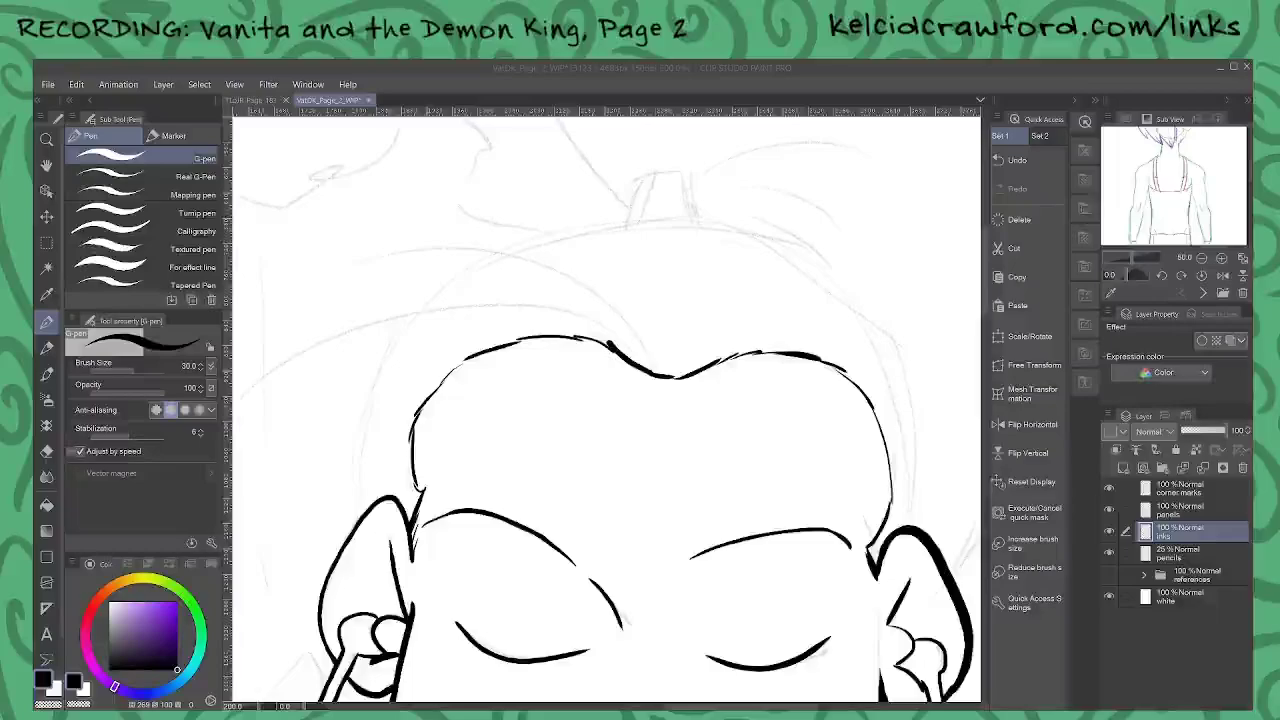
left_click_drag(688, 317, 794, 317)
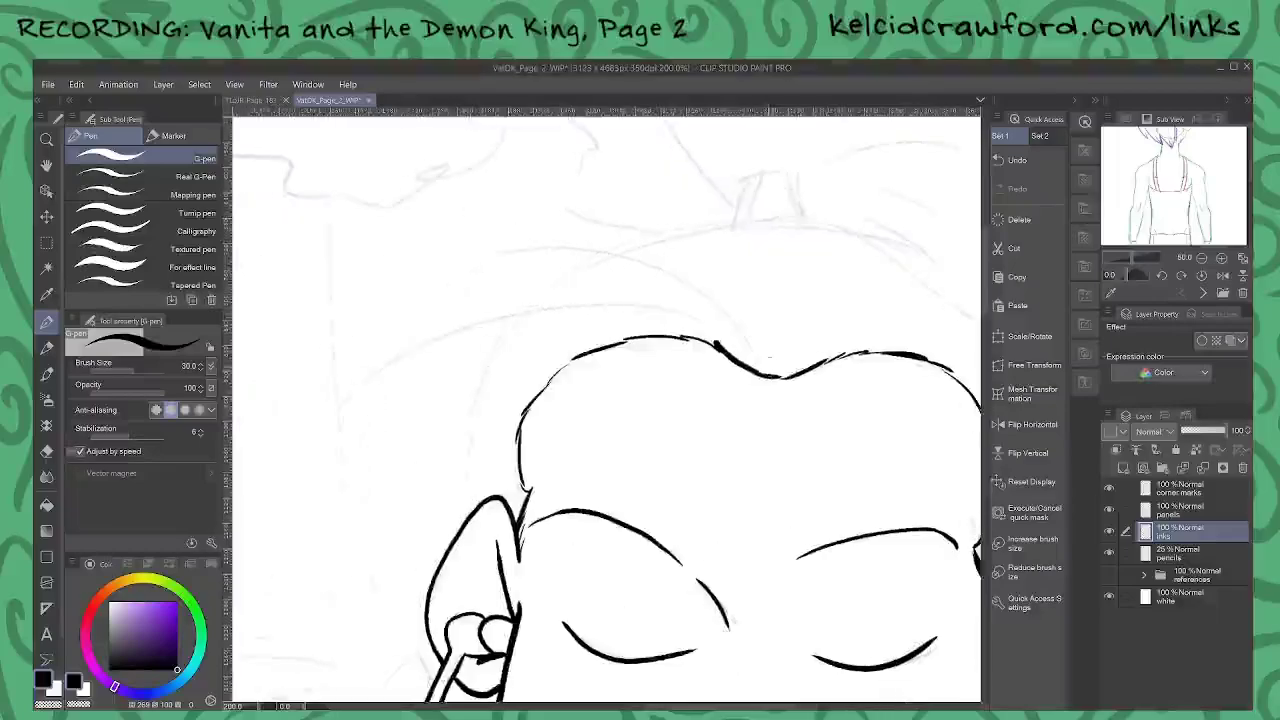
mouse_move(760, 375)
left_mouse_down()
mouse_move(655, 269)
mouse_move(470, 252)
left_mouse_up()
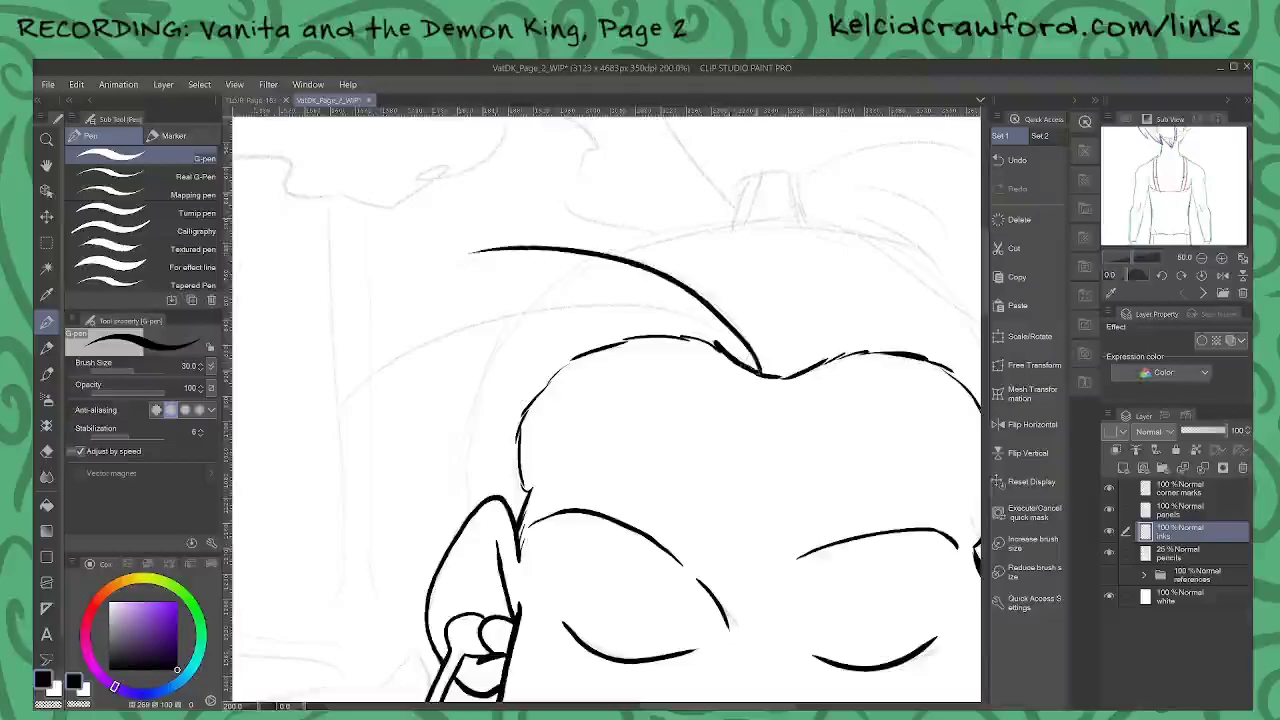
left_click_drag(758, 372, 290, 382)
Step: Ink the rounded outer outline of the head from ear to ear and the small hair tie on its crown
left_click_drag(801, 281, 663, 290)
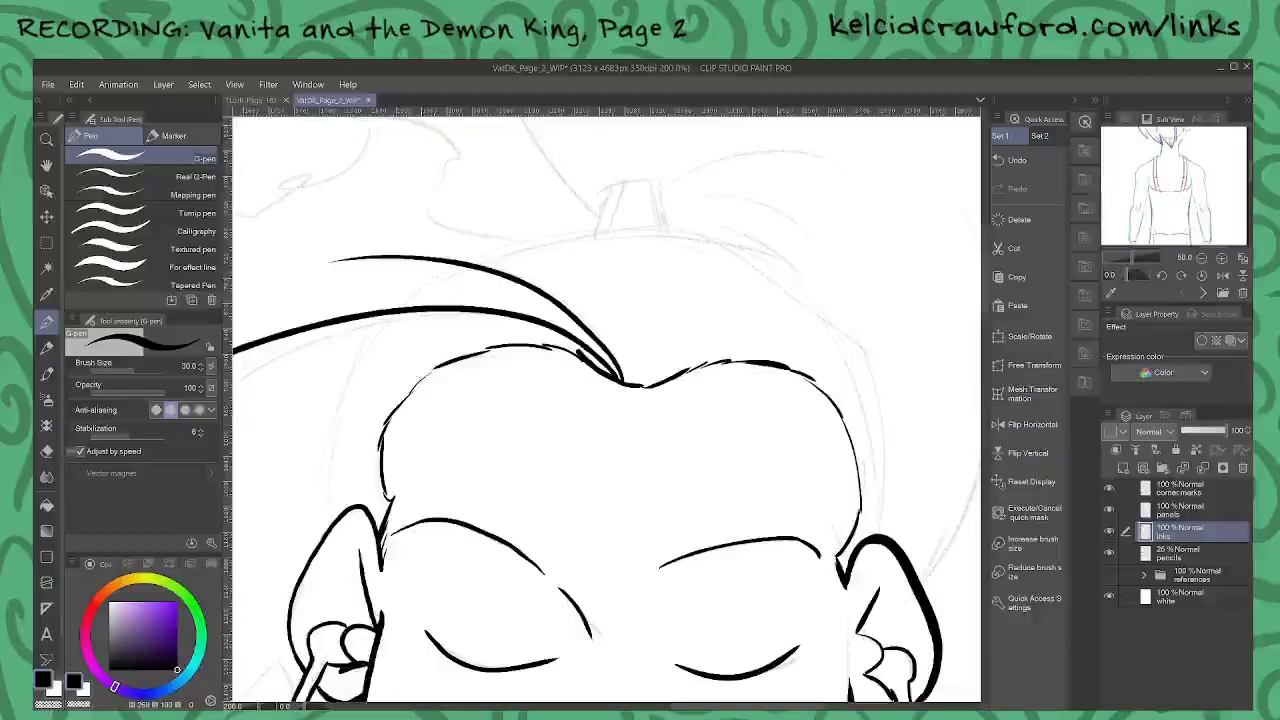
mouse_move(625, 232)
left_mouse_down()
mouse_move(505, 254)
mouse_move(403, 313)
mouse_move(369, 356)
mouse_move(343, 514)
left_mouse_up()
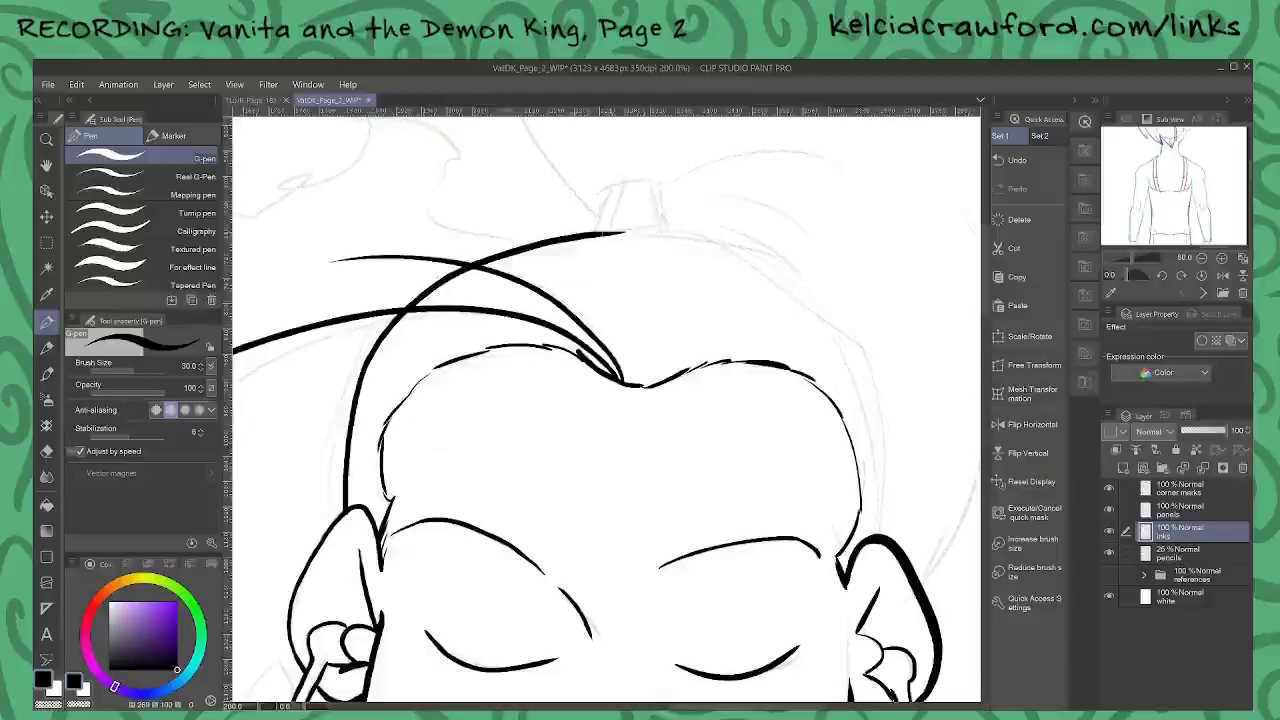
mouse_move(610, 232)
left_mouse_down()
mouse_move(715, 240)
mouse_move(825, 307)
mouse_move(884, 406)
mouse_move(886, 536)
left_mouse_up()
left_click_drag(629, 609, 619, 420)
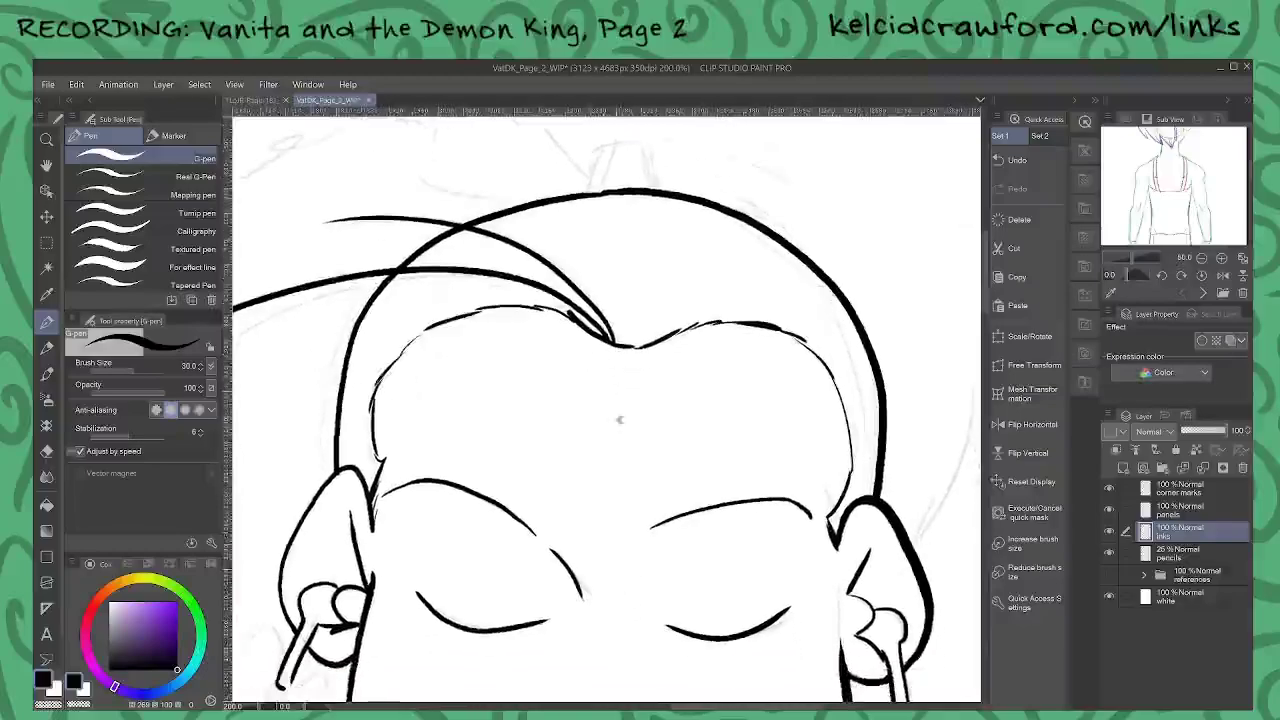
mouse_move(588, 195)
left_mouse_down()
mouse_move(592, 155)
mouse_move(645, 160)
mouse_move(656, 192)
left_mouse_up()
Step: Hide the corner marks layer and ink the ponytail's upper contour from the hair tie, with its curved, pointed locks
left_click_drag(737, 188, 640, 460)
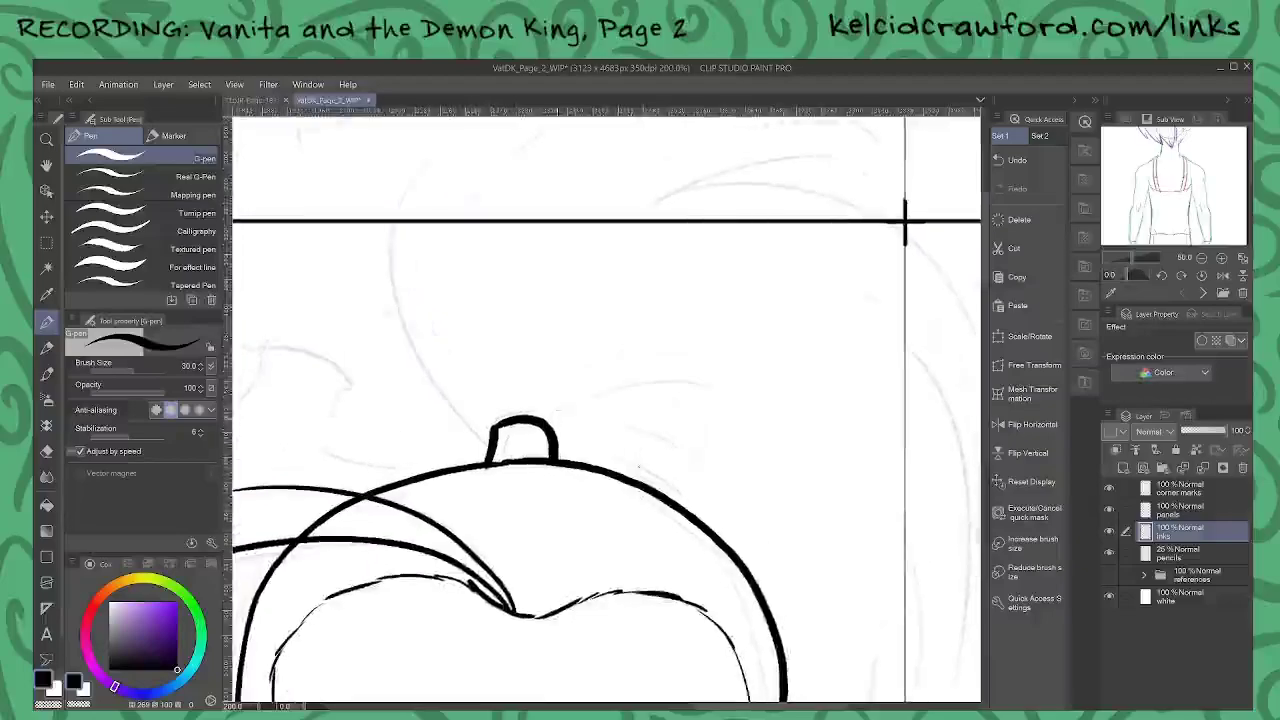
mouse_move(555, 422)
left_mouse_down()
mouse_move(663, 374)
mouse_move(767, 411)
left_mouse_up()
left_click(1108, 488)
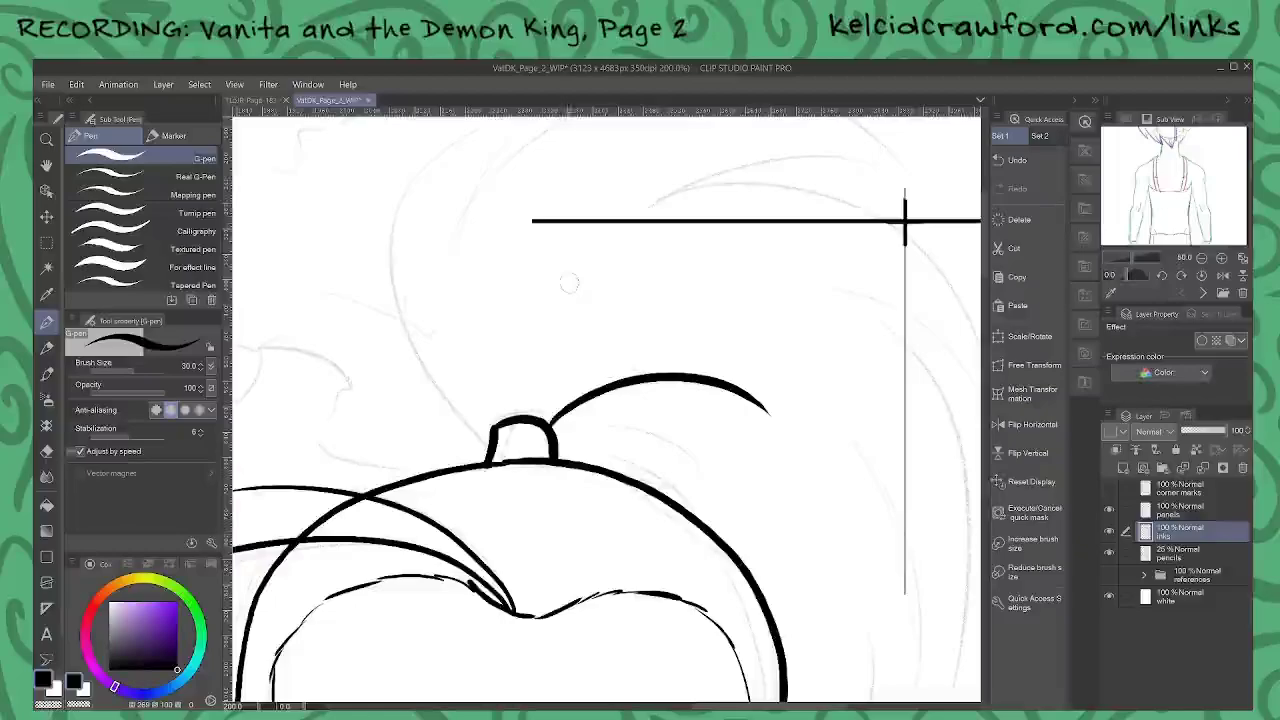
left_click_drag(590, 286, 533, 366)
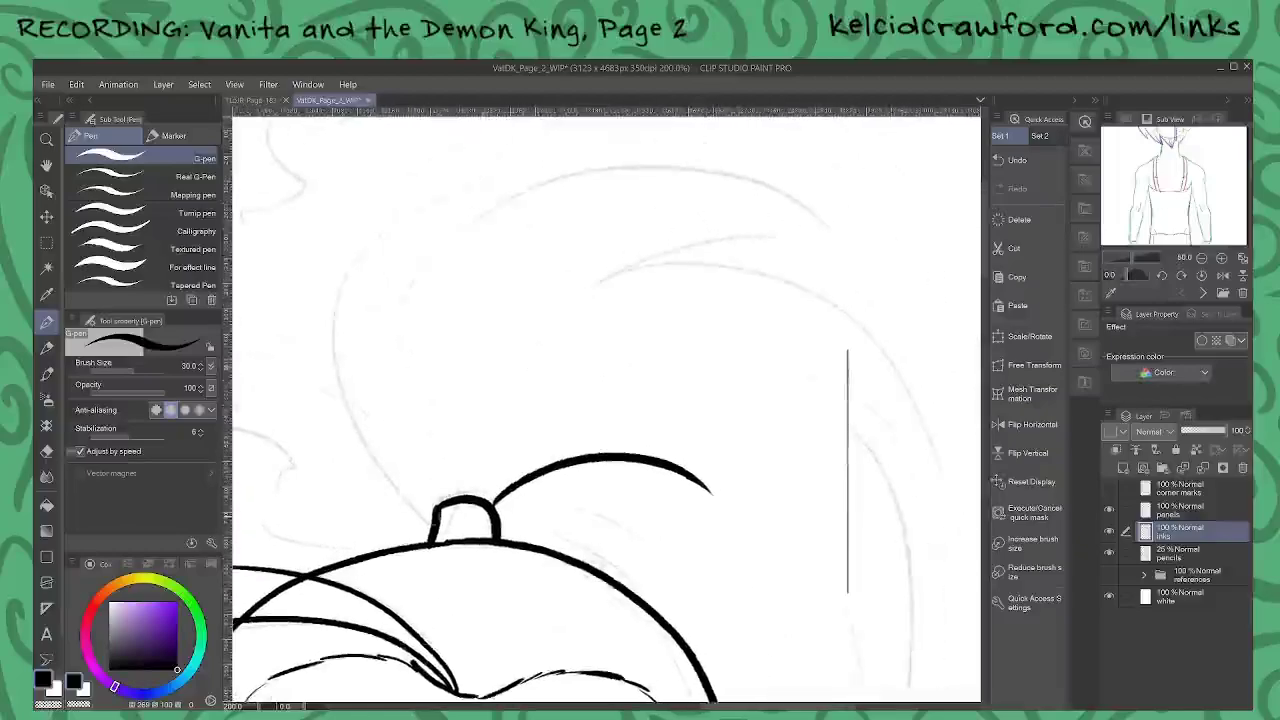
mouse_move(436, 516)
left_mouse_down()
mouse_move(374, 476)
mouse_move(335, 421)
mouse_move(338, 292)
mouse_move(483, 181)
left_mouse_up()
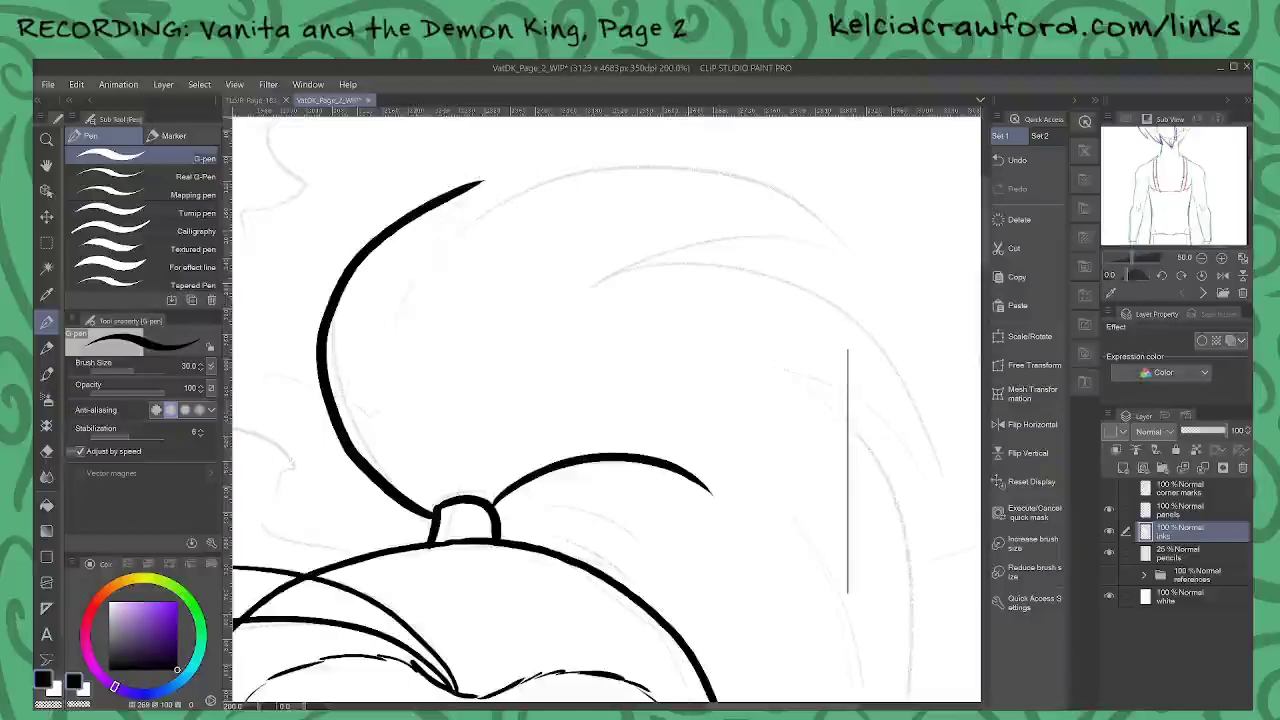
mouse_move(406, 300)
left_mouse_down()
mouse_move(450, 218)
mouse_move(501, 177)
left_mouse_up()
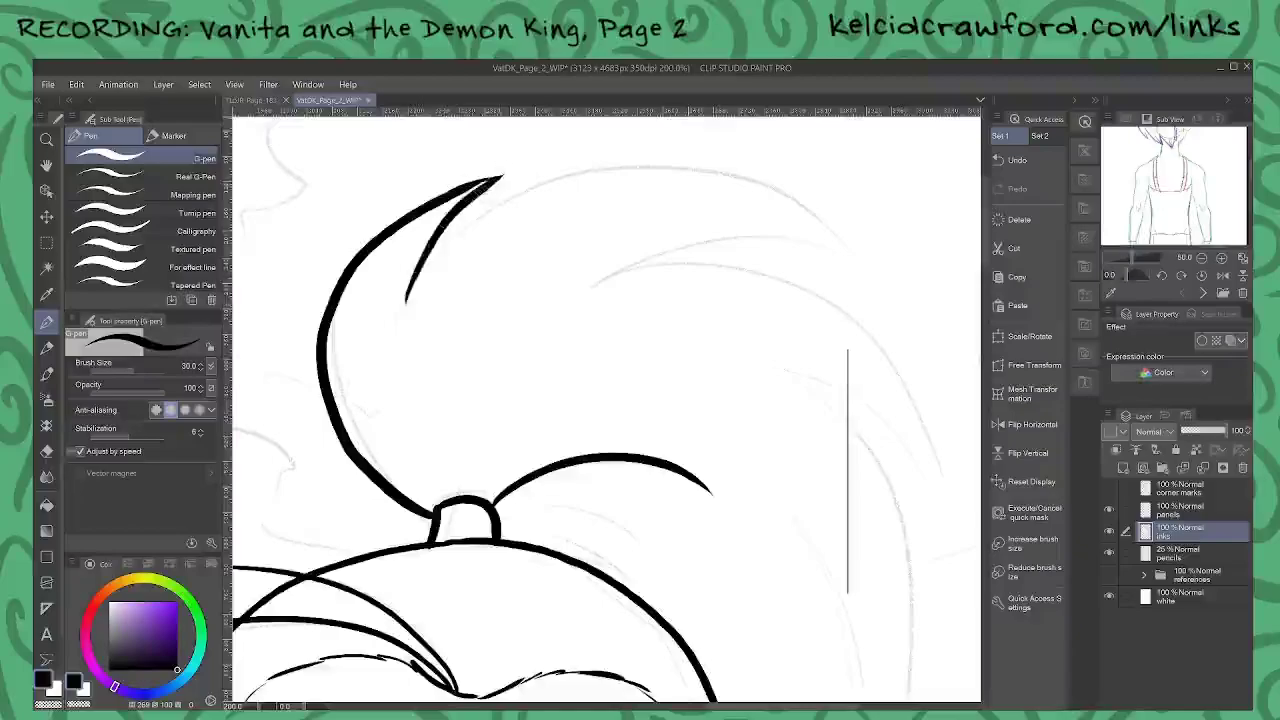
mouse_move(405, 305)
left_mouse_down()
mouse_move(686, 178)
mouse_move(853, 283)
mouse_move(563, 296)
mouse_move(688, 268)
mouse_move(955, 465)
mouse_move(964, 500)
mouse_move(726, 366)
left_mouse_up()
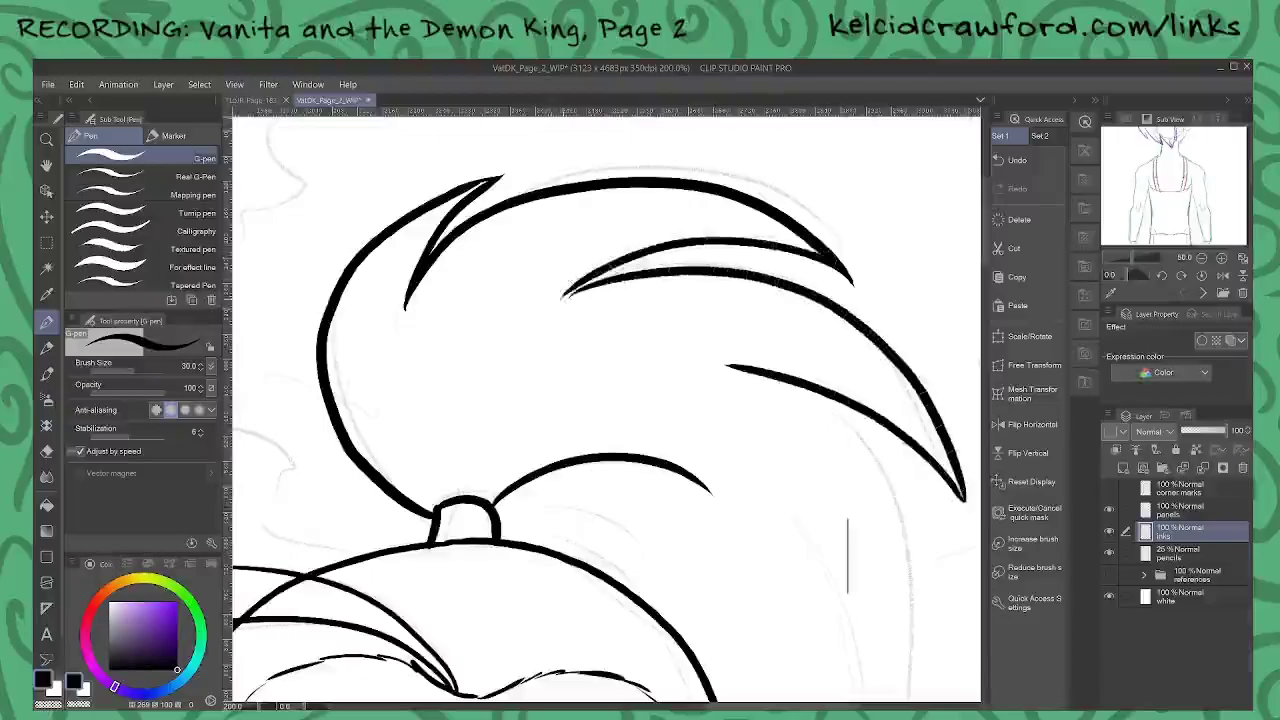
Step: Ink the ponytail's right side with long tapering locks that curve down towards the right-hand ear
mouse_move(795, 435)
left_mouse_down()
mouse_move(616, 197)
mouse_move(630, 220)
left_mouse_up()
mouse_move(605, 170)
left_mouse_down()
mouse_move(714, 245)
mouse_move(755, 390)
mouse_move(728, 585)
left_mouse_up()
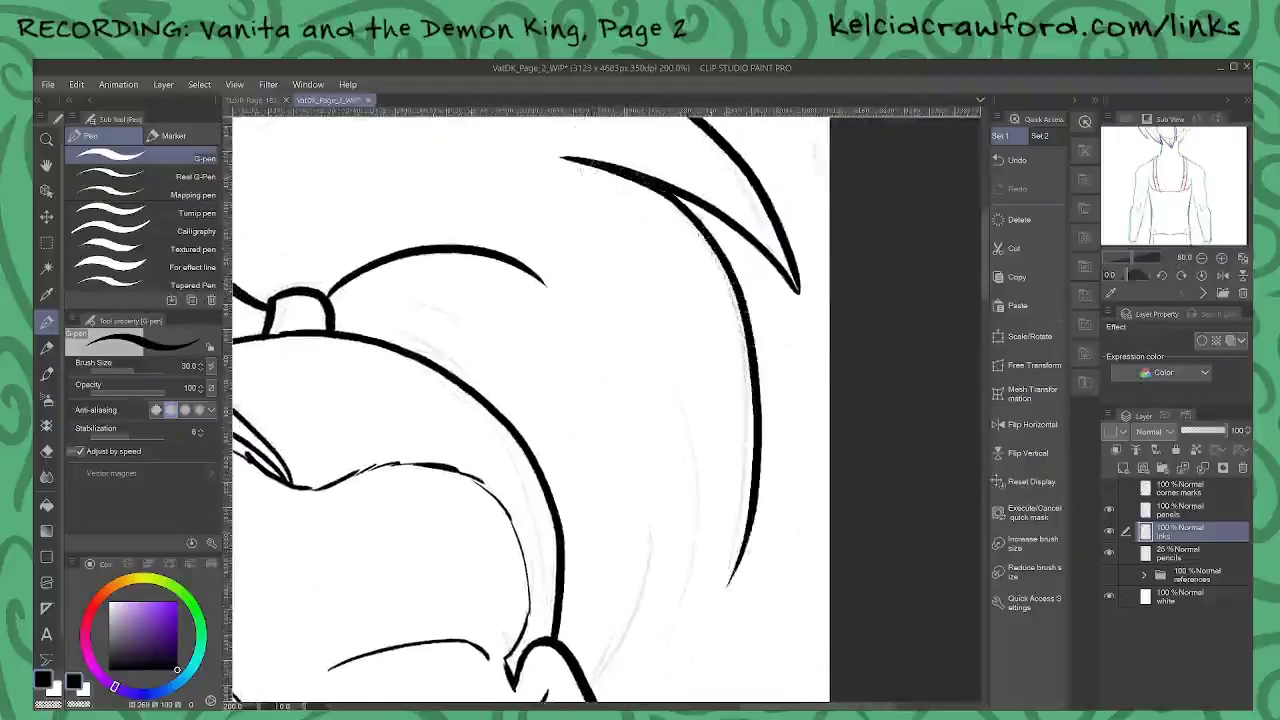
mouse_move(628, 300)
left_mouse_down()
mouse_move(707, 442)
mouse_move(675, 655)
left_mouse_up()
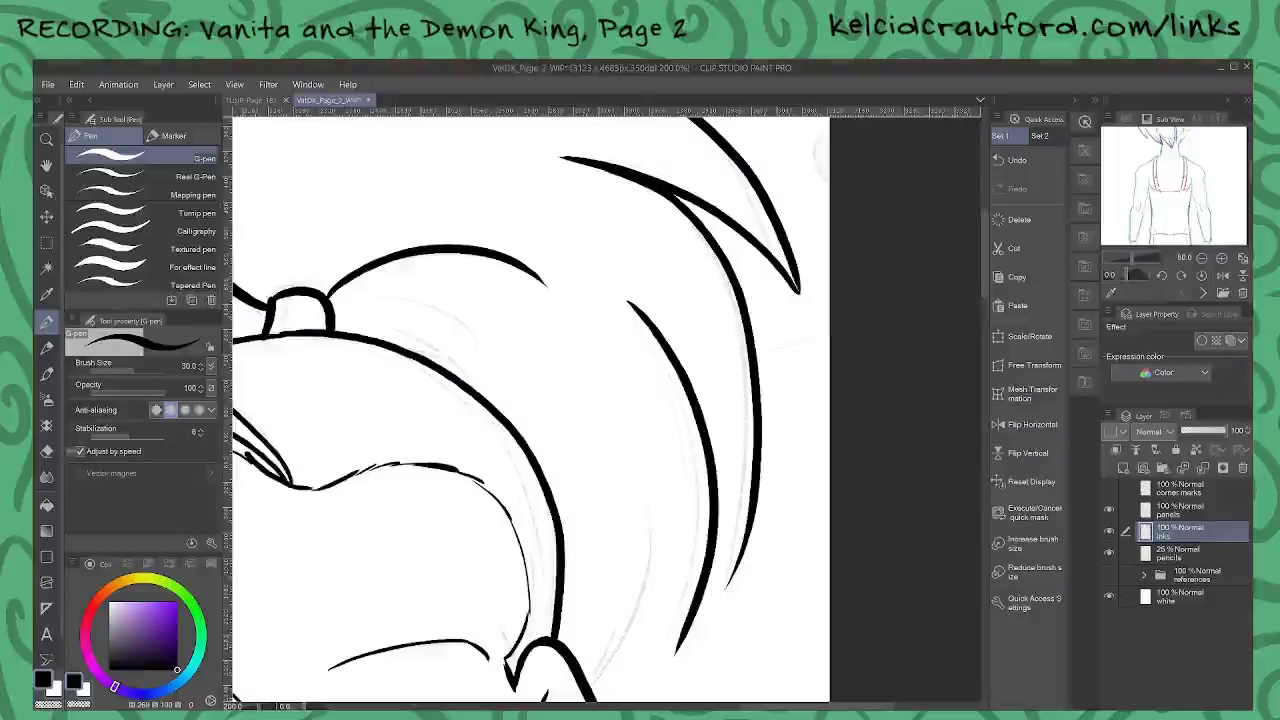
left_click_drag(700, 410, 736, 606)
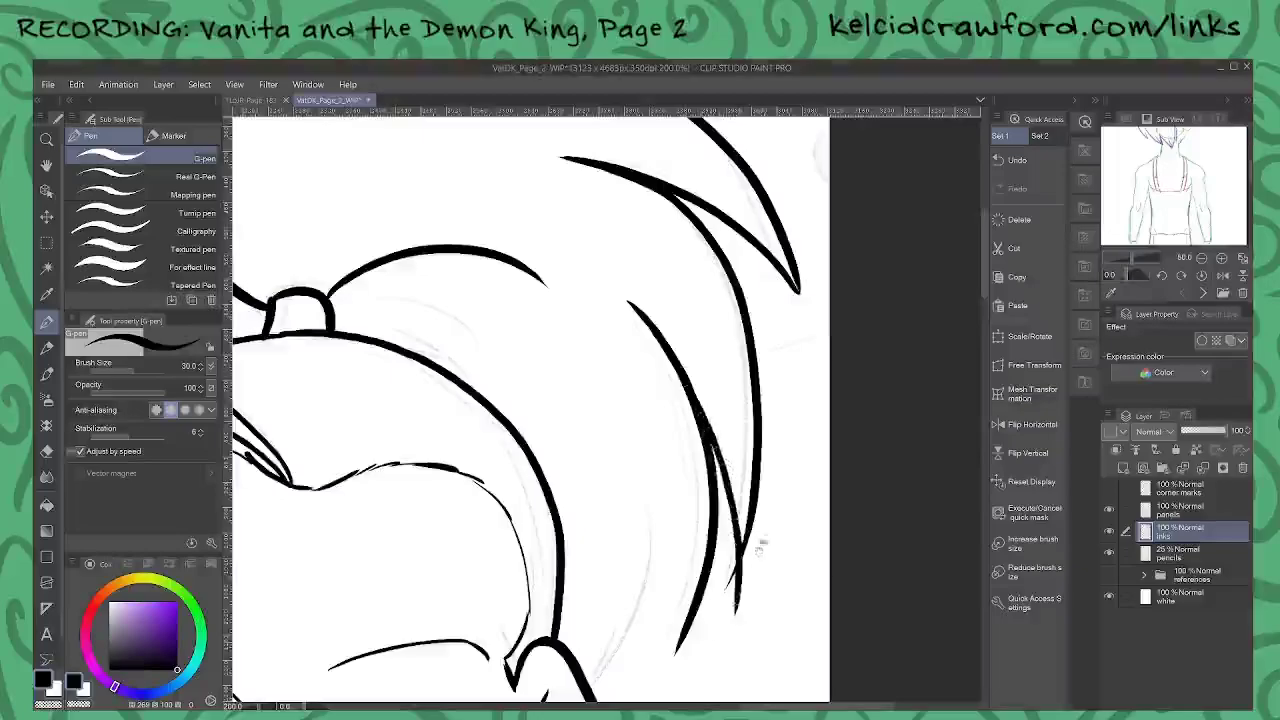
left_click_drag(760, 545, 792, 440)
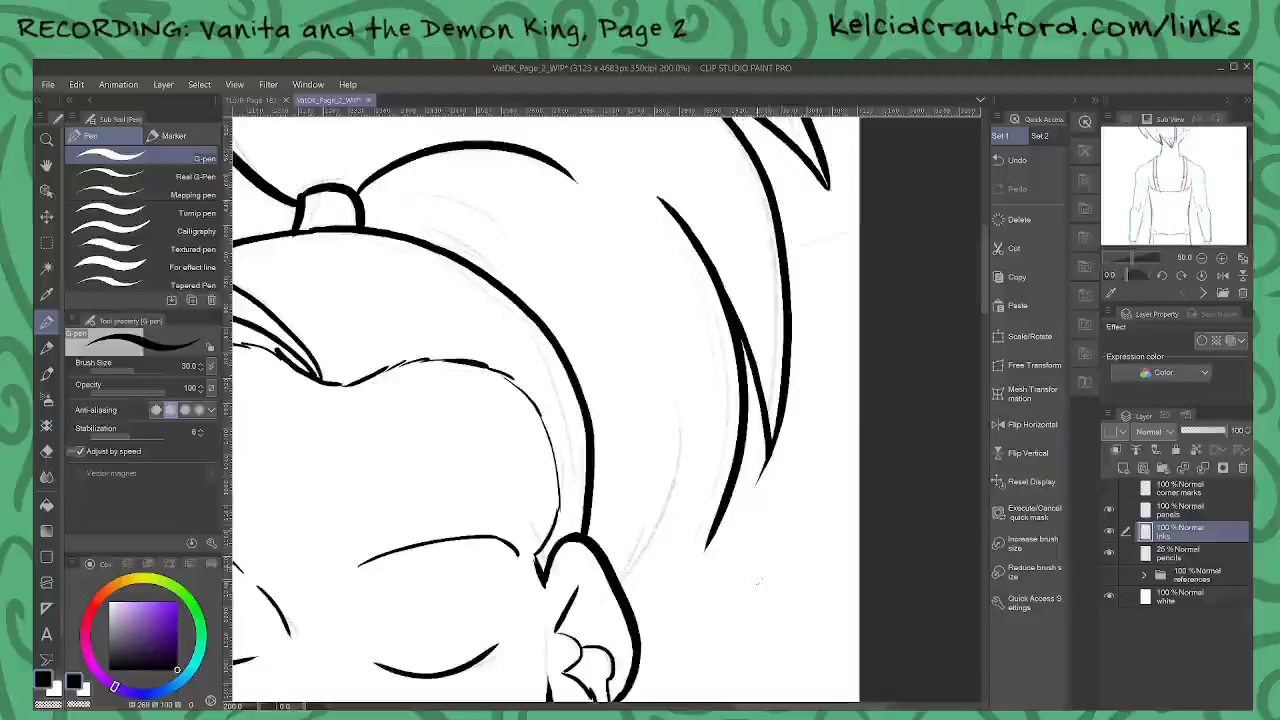
mouse_move(680, 333)
left_mouse_down()
mouse_move(664, 505)
mouse_move(620, 585)
left_mouse_up()
left_click_drag(690, 388, 706, 548)
Step: Ink the short inner strands fanning out to the right from the base of the hair tie
mouse_move(548, 465)
left_mouse_down()
mouse_move(700, 352)
mouse_move(724, 581)
left_mouse_up()
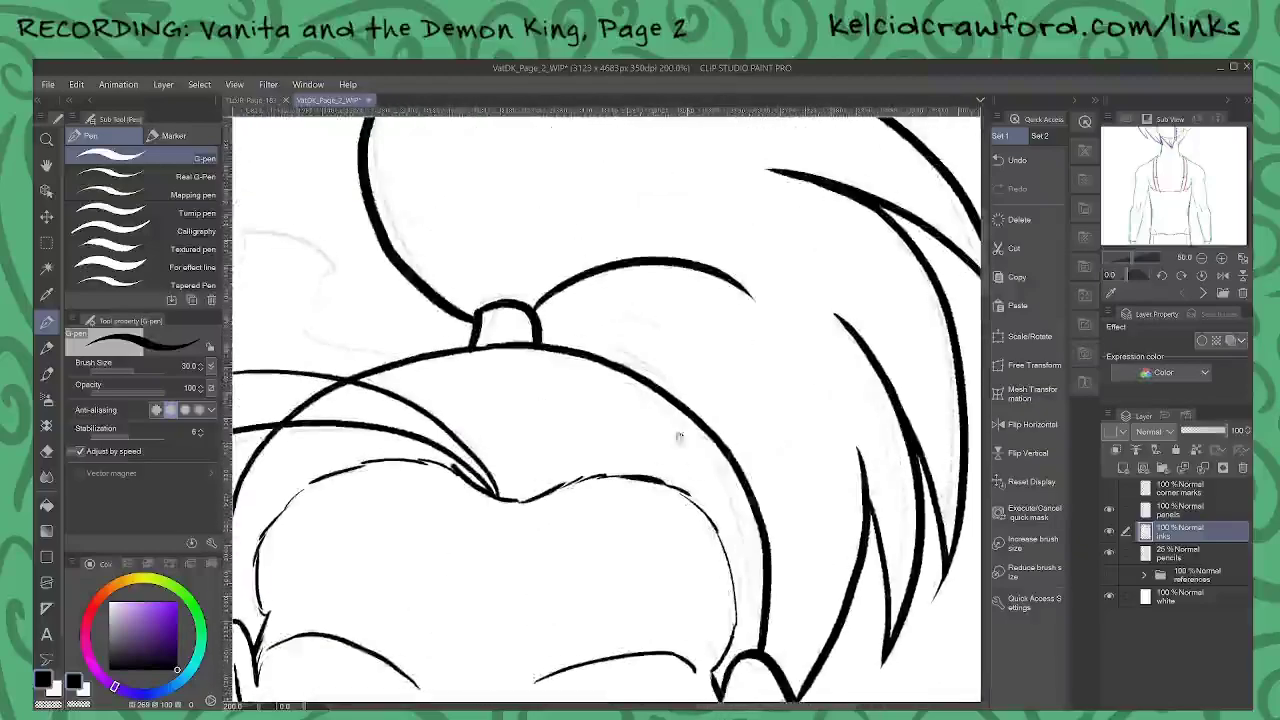
left_click_drag(535, 308, 665, 340)
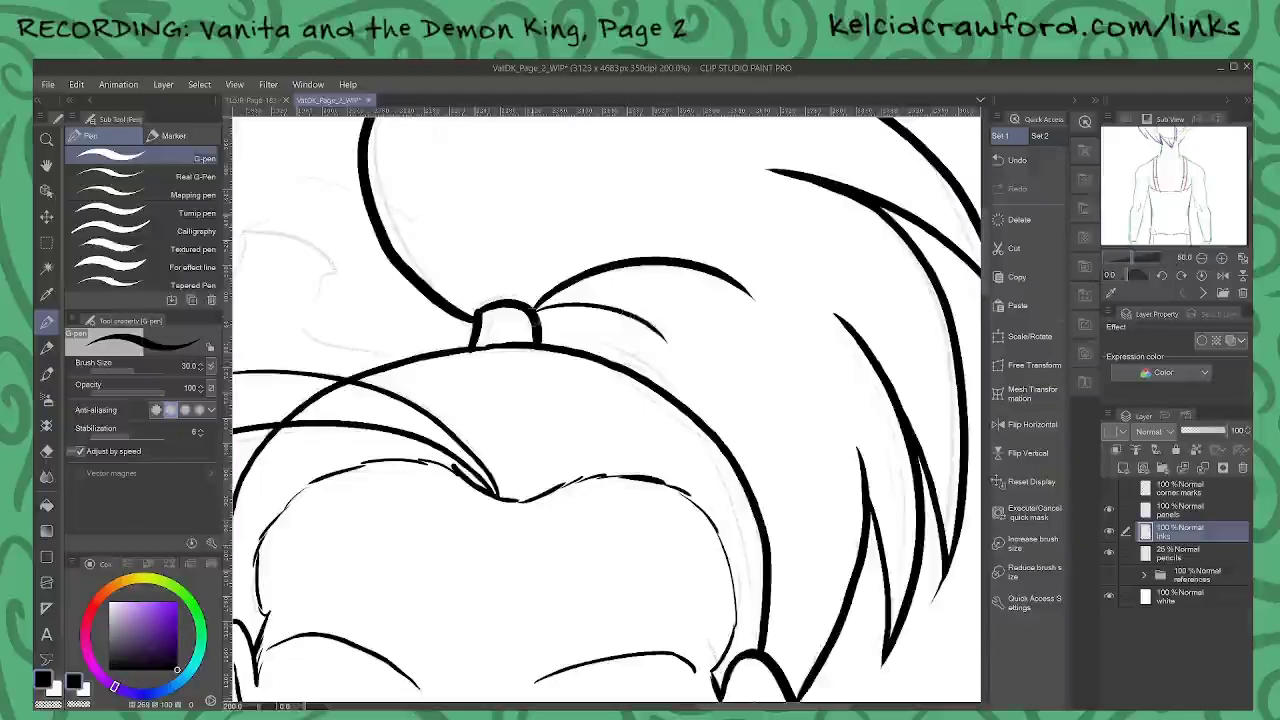
left_click_drag(537, 311, 617, 354)
left_click_drag(566, 321, 594, 355)
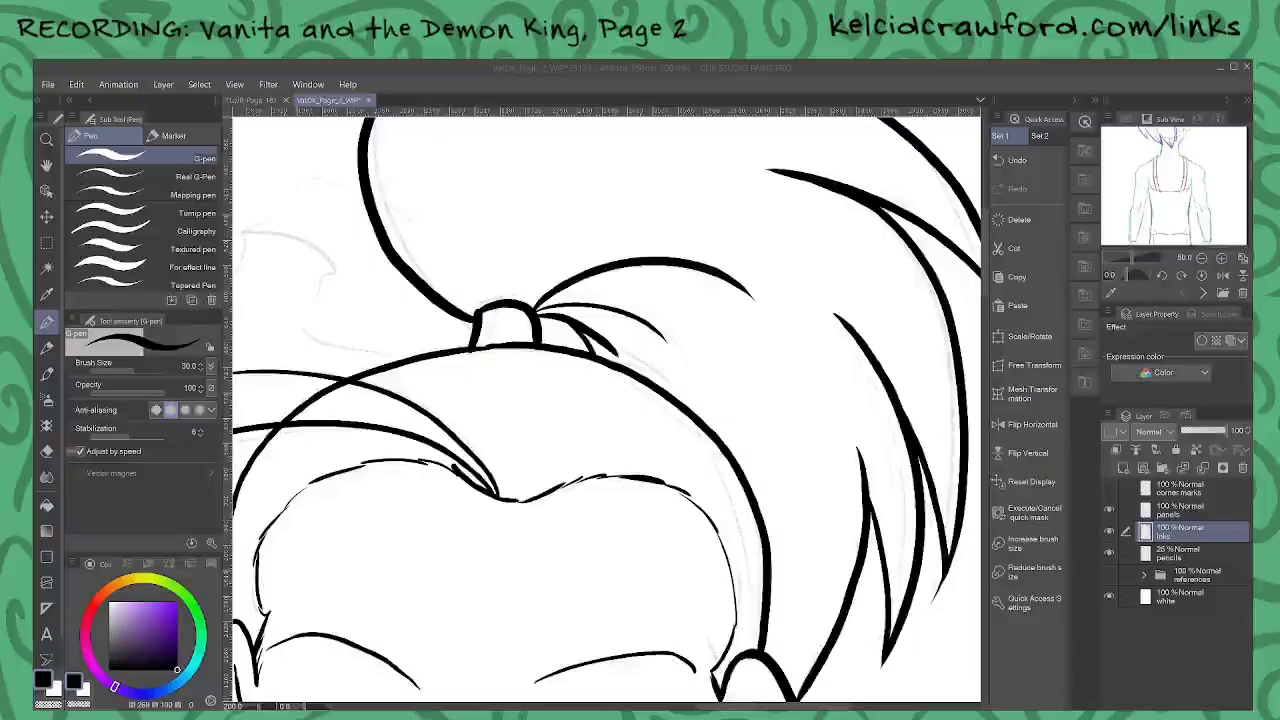
Step: Ink a short slanted throat line on the neck just below the chin
left_click_drag(382, 536, 659, 452)
left_click_drag(725, 612, 586, 260)
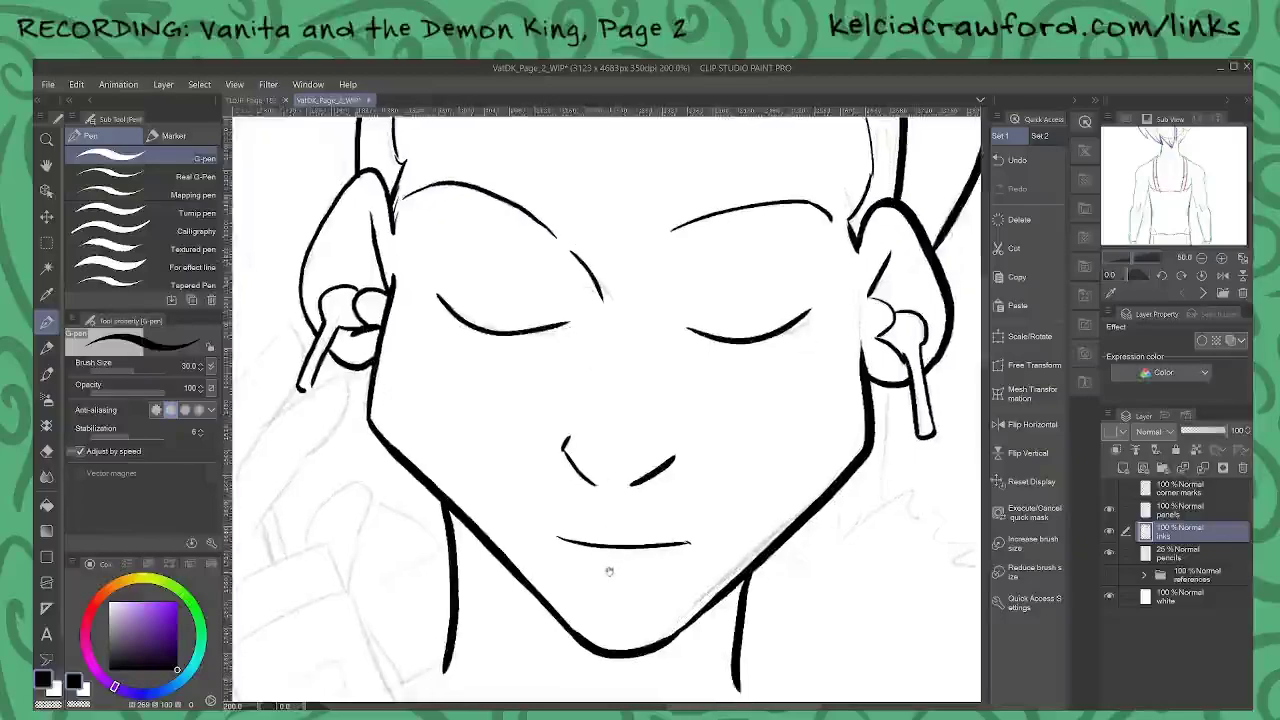
left_click_drag(608, 571, 631, 474)
left_click_drag(557, 616, 560, 430)
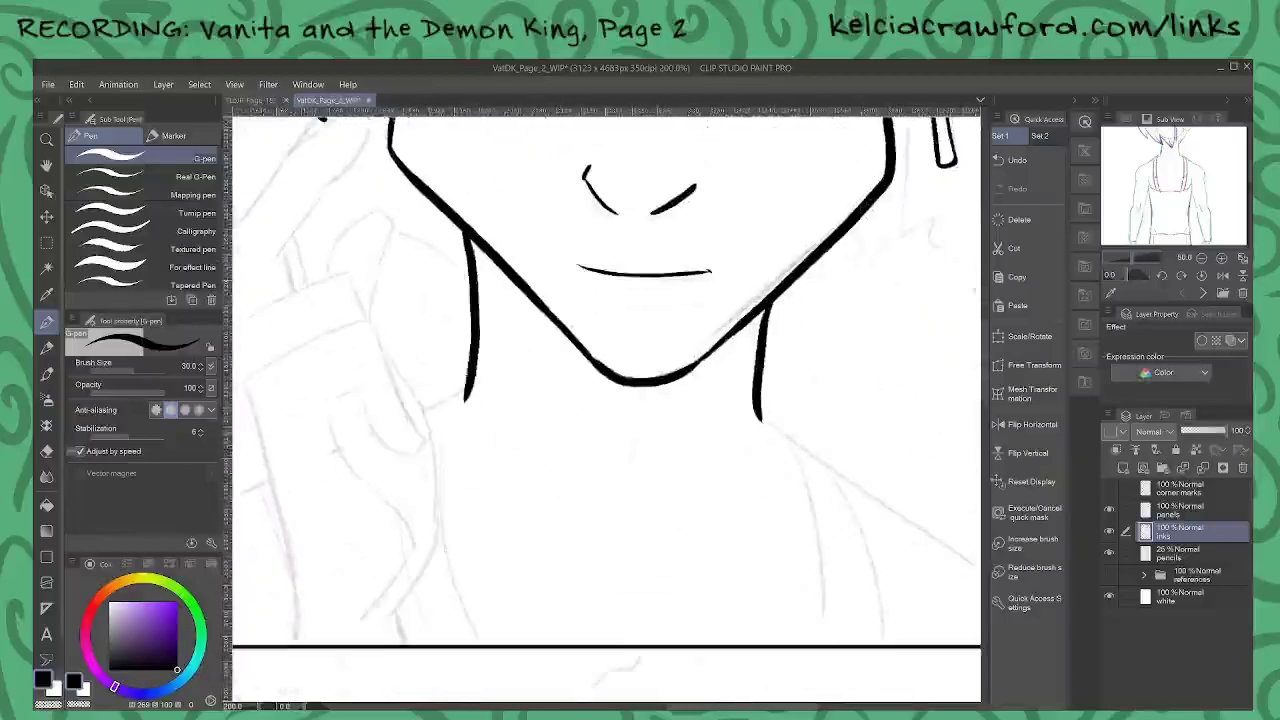
left_click_drag(648, 405, 632, 472)
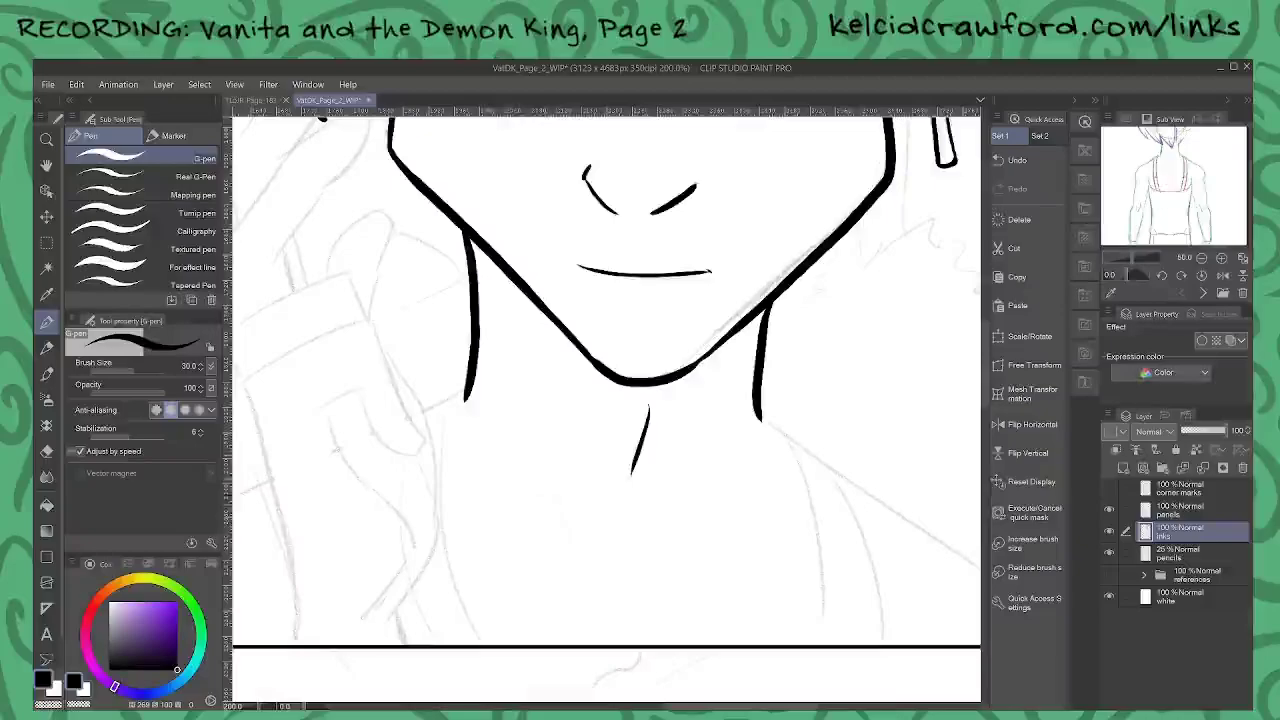
left_click_drag(450, 397, 625, 402)
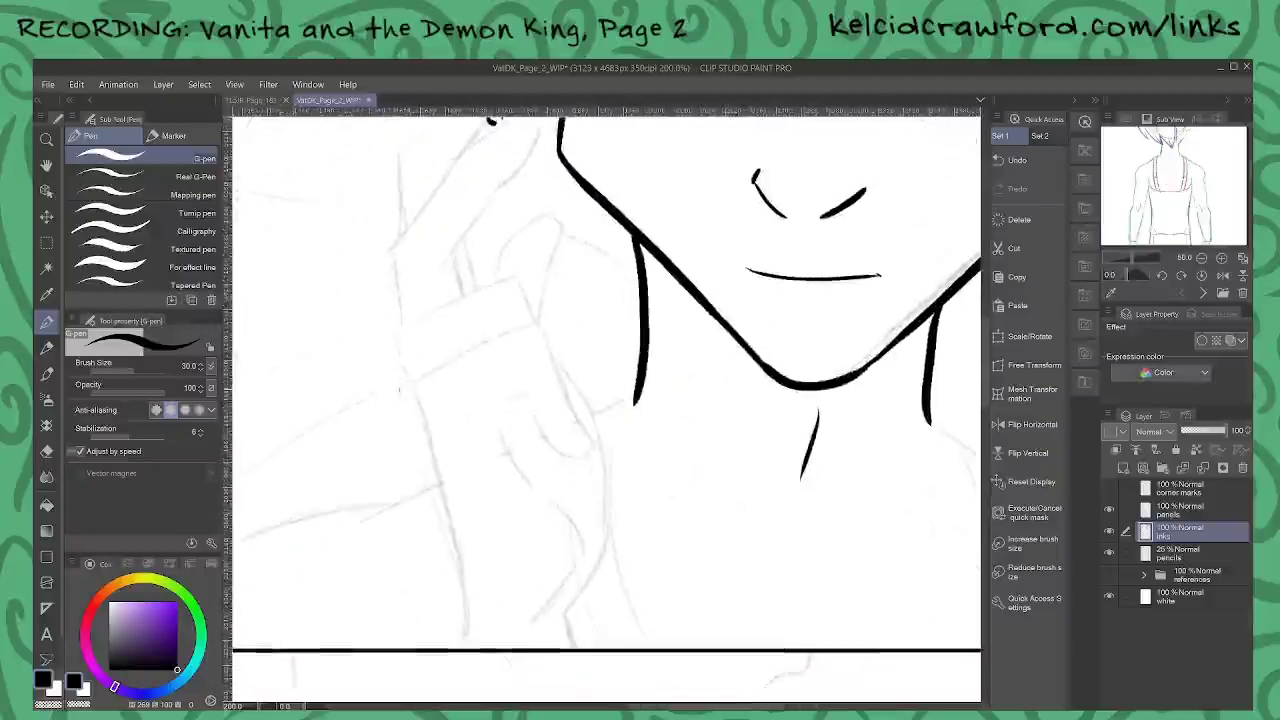
Step: Ink the raised hand's wrist, palm contour and creases down to the panel border, plus the short line joining it to the neck
left_click_drag(410, 390, 462, 650)
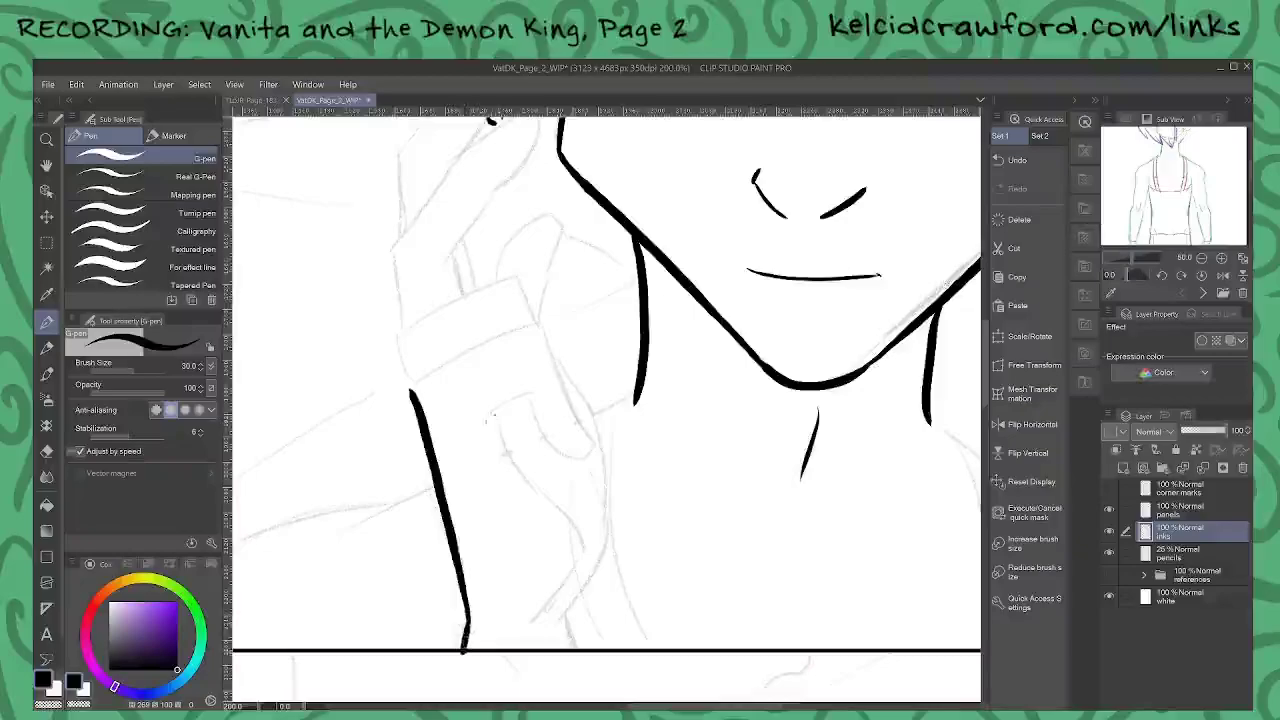
left_click_drag(478, 420, 528, 395)
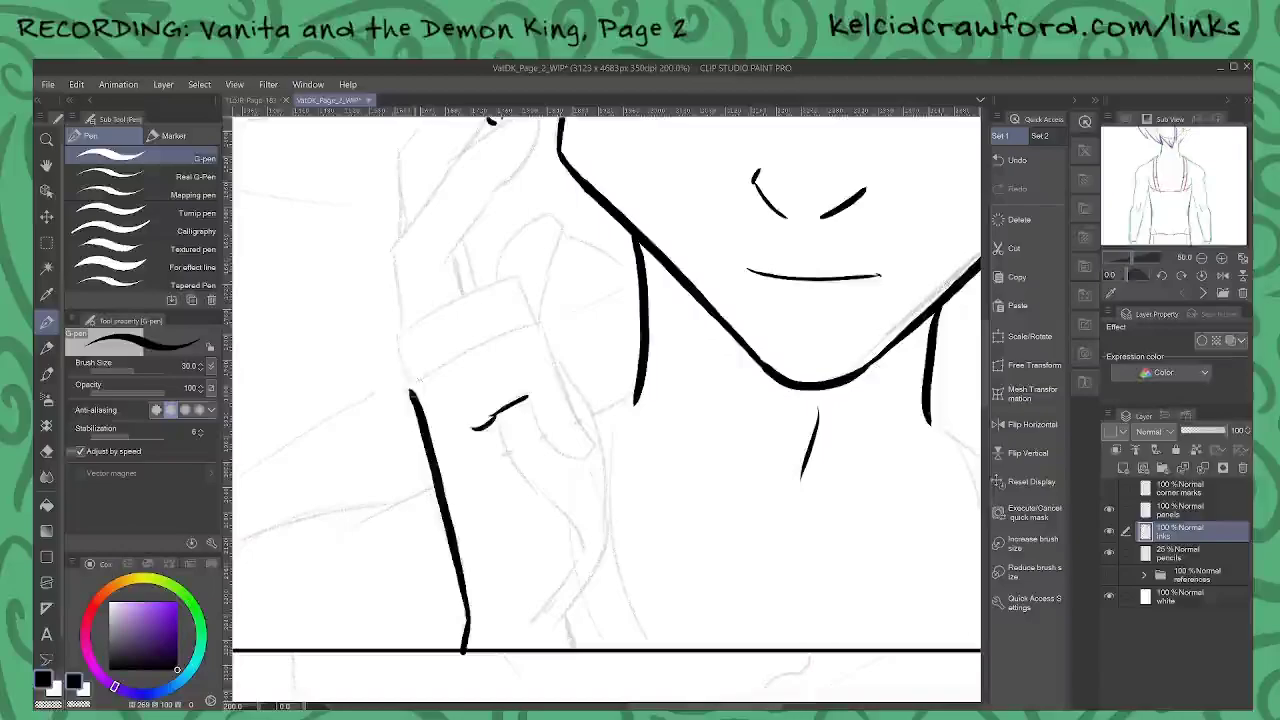
mouse_move(412, 386)
left_mouse_down()
mouse_move(535, 328)
mouse_move(591, 441)
left_mouse_up()
mouse_move(522, 410)
left_mouse_down()
mouse_move(578, 454)
mouse_move(592, 440)
left_mouse_up()
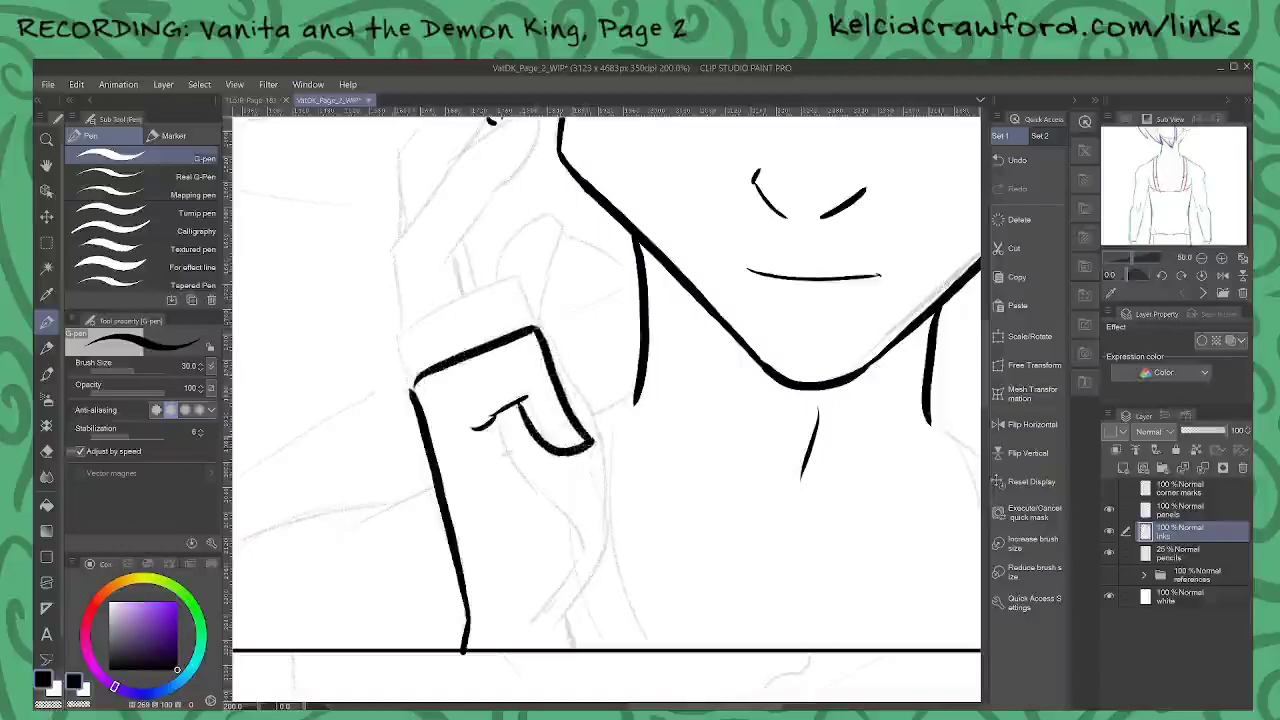
mouse_move(502, 418)
left_mouse_down()
mouse_move(578, 588)
mouse_move(555, 610)
left_mouse_up()
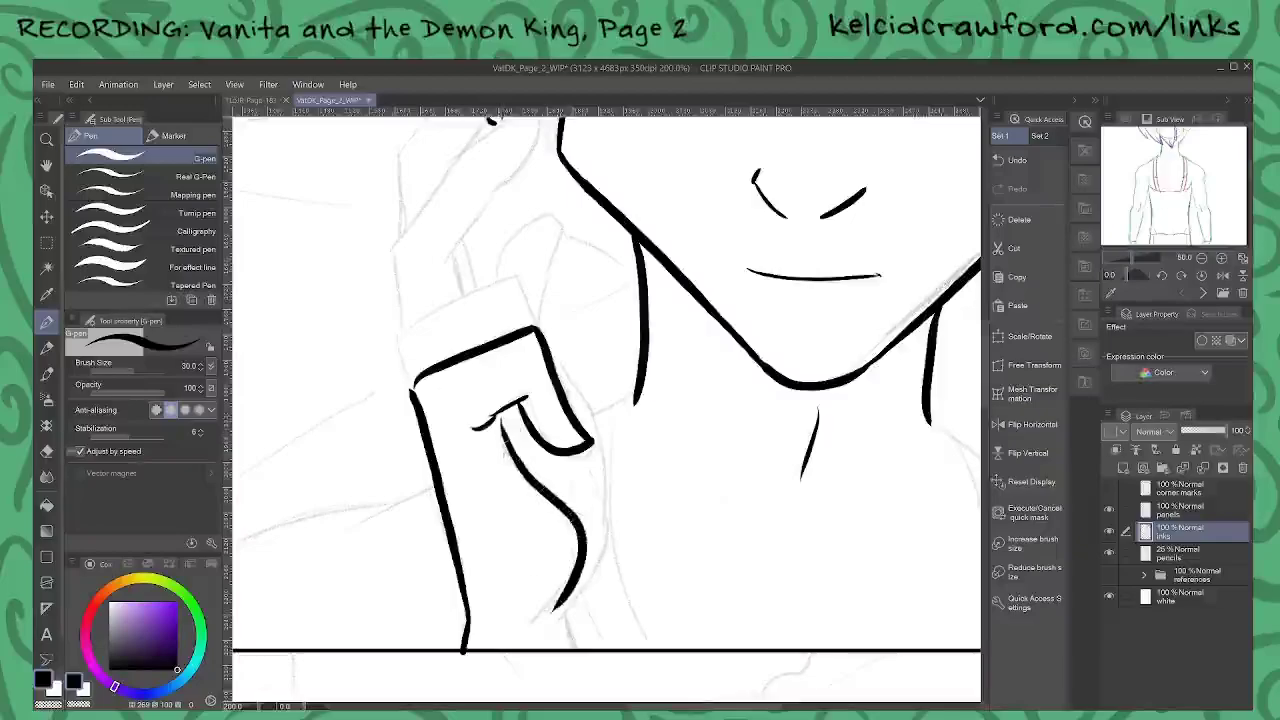
mouse_move(550, 368)
left_mouse_down()
mouse_move(590, 400)
mouse_move(620, 478)
mouse_move(555, 610)
mouse_move(578, 648)
left_mouse_up()
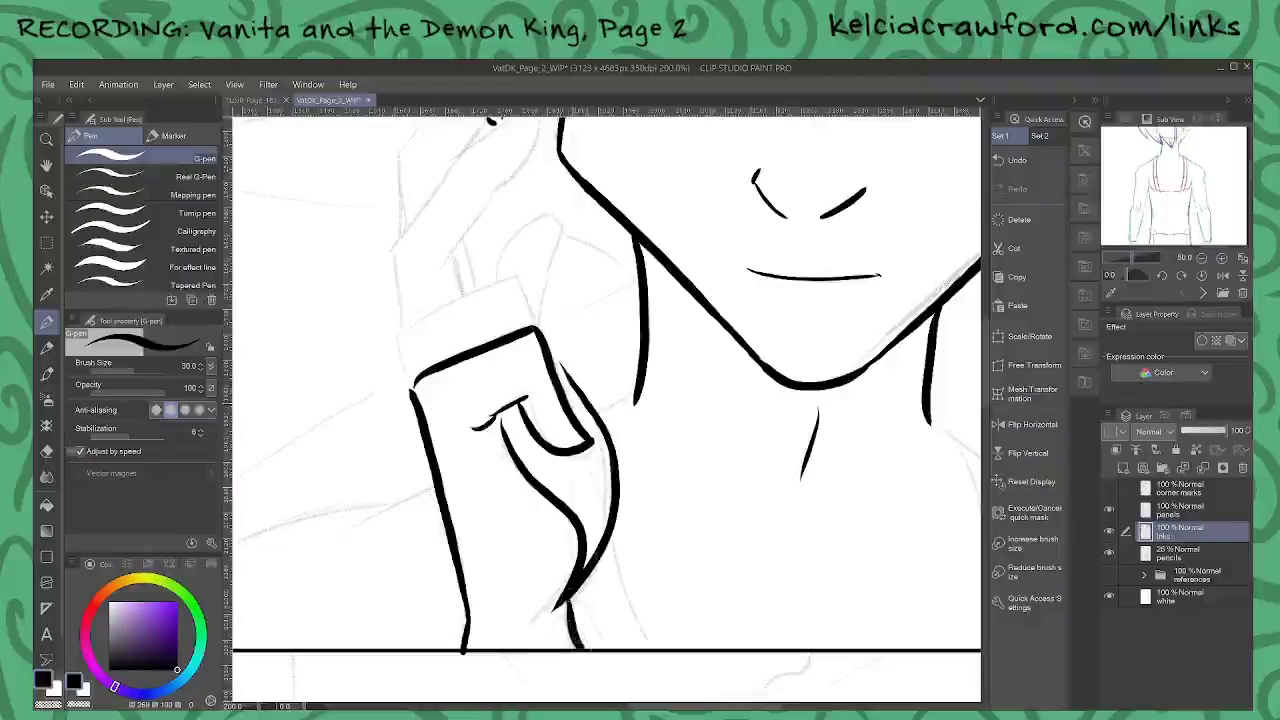
left_click_drag(636, 396, 598, 416)
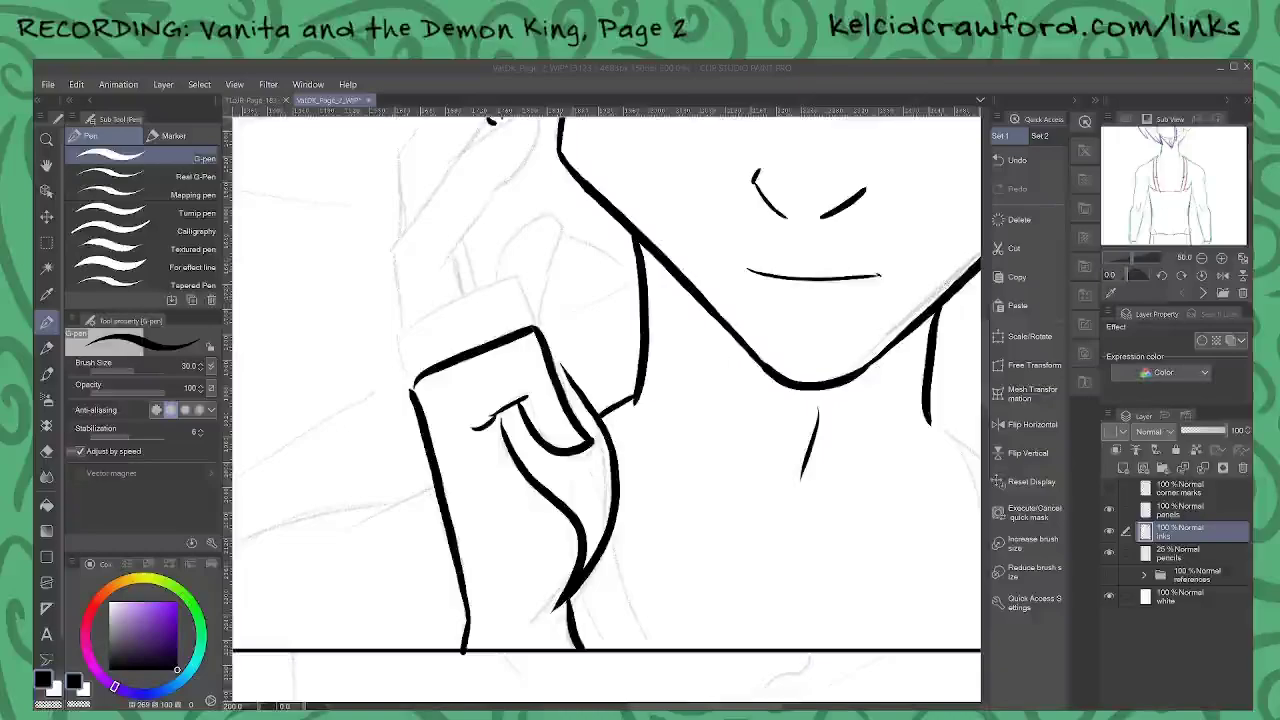
Step: Ink the raised hand's folded finger segment, curved thumb and two long bent fingers reaching up to the earring
left_click_drag(560, 310, 610, 392)
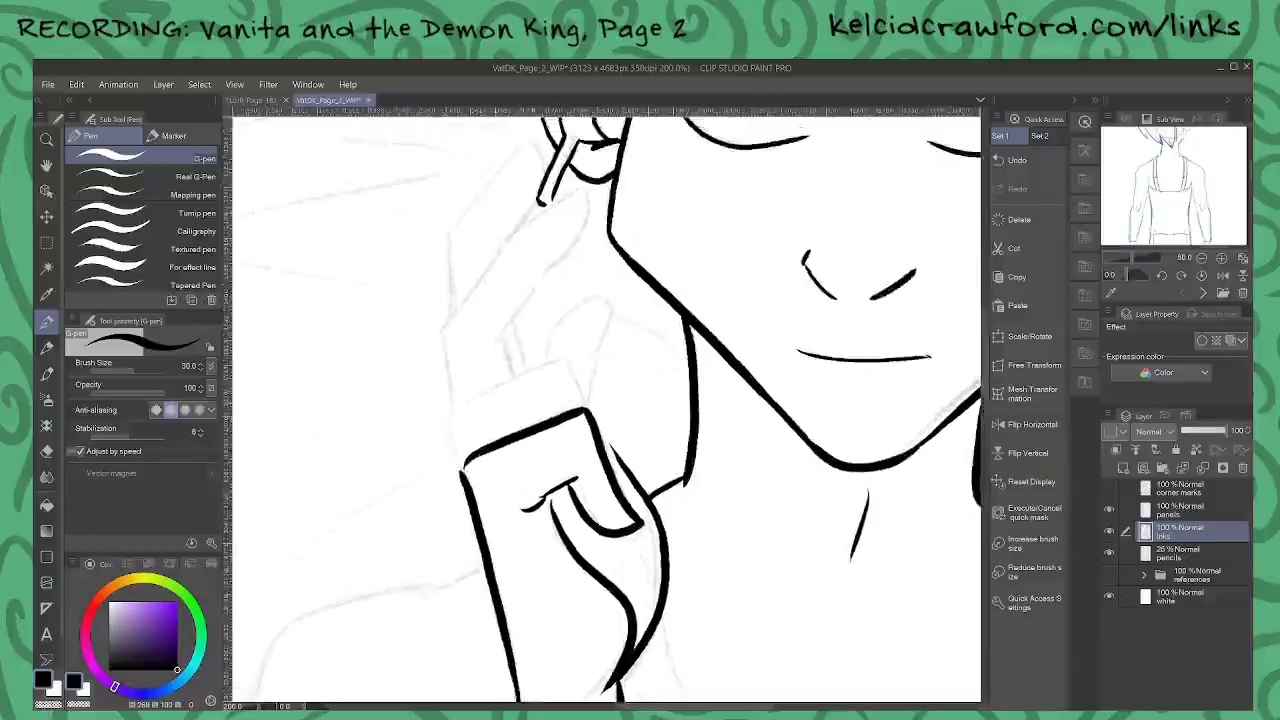
mouse_move(466, 472)
left_mouse_down()
mouse_move(447, 417)
mouse_move(562, 371)
mouse_move(577, 410)
left_mouse_up()
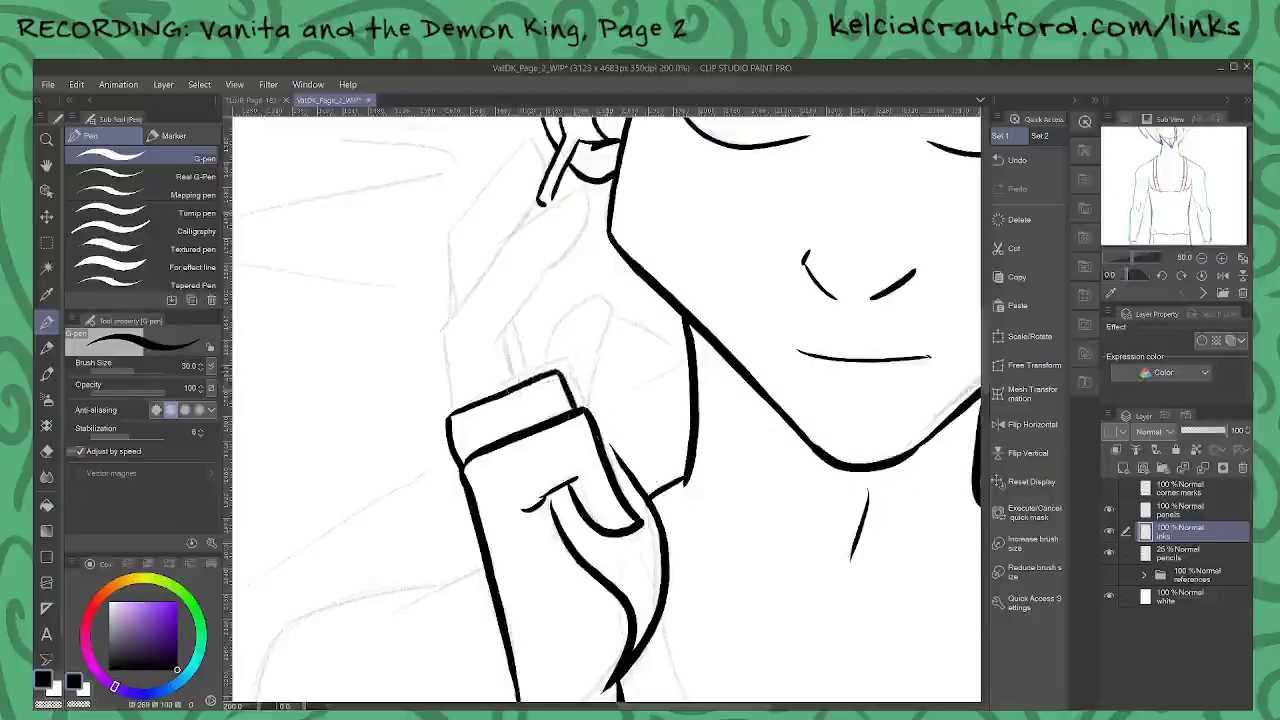
left_click_drag(598, 425, 608, 316)
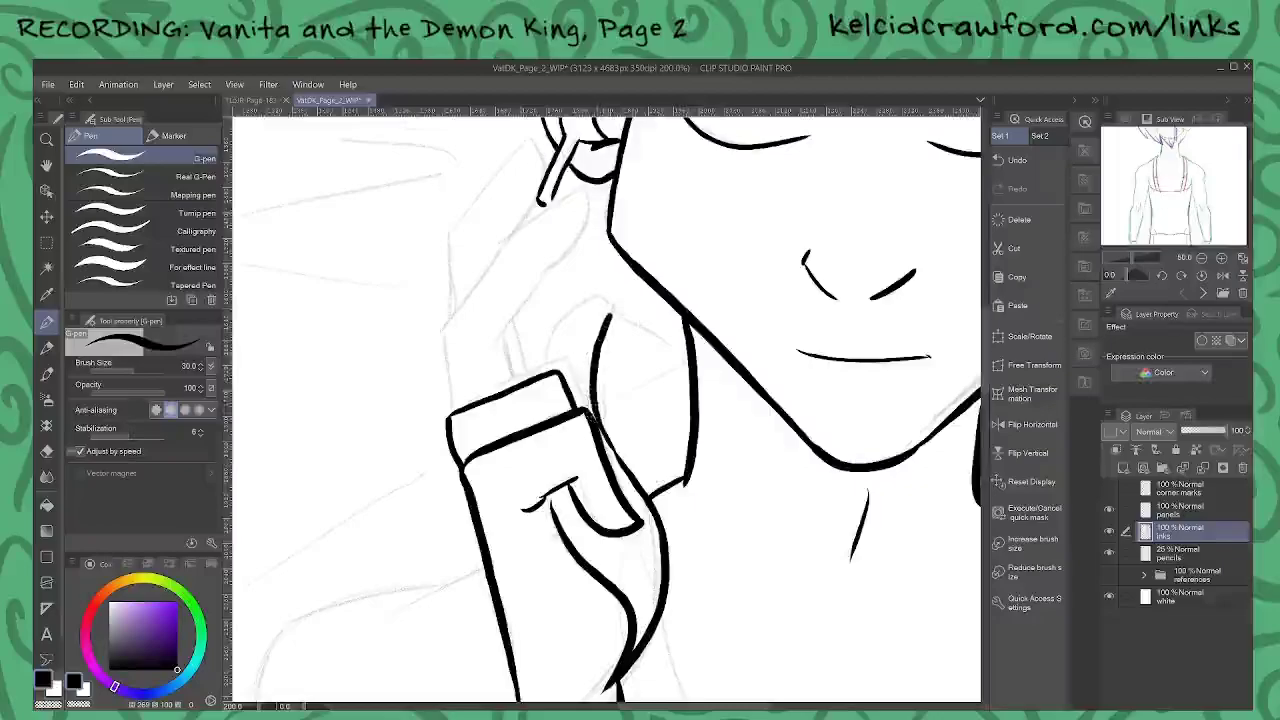
mouse_move(548, 374)
left_mouse_down()
mouse_move(582, 306)
mouse_move(611, 300)
mouse_move(614, 446)
left_mouse_up()
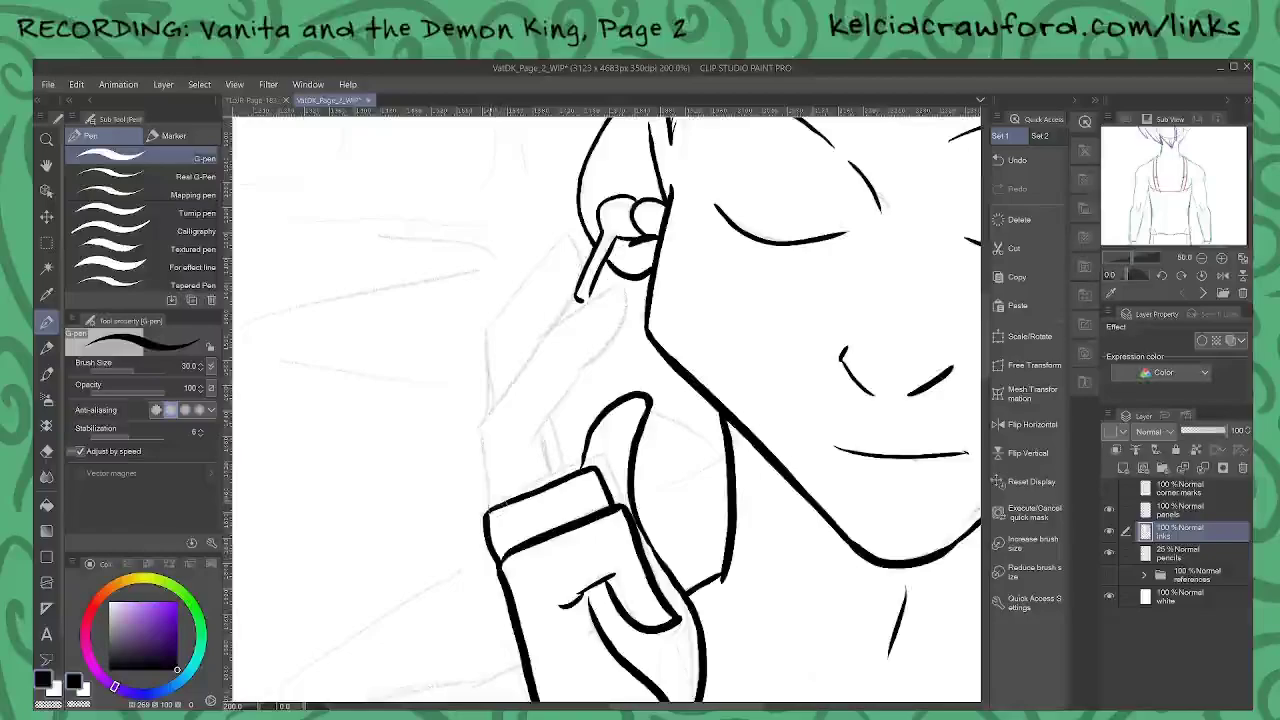
mouse_move(489, 508)
left_mouse_down()
mouse_move(483, 431)
mouse_move(544, 337)
mouse_move(625, 288)
mouse_move(620, 338)
mouse_move(540, 436)
mouse_move(552, 492)
left_mouse_up()
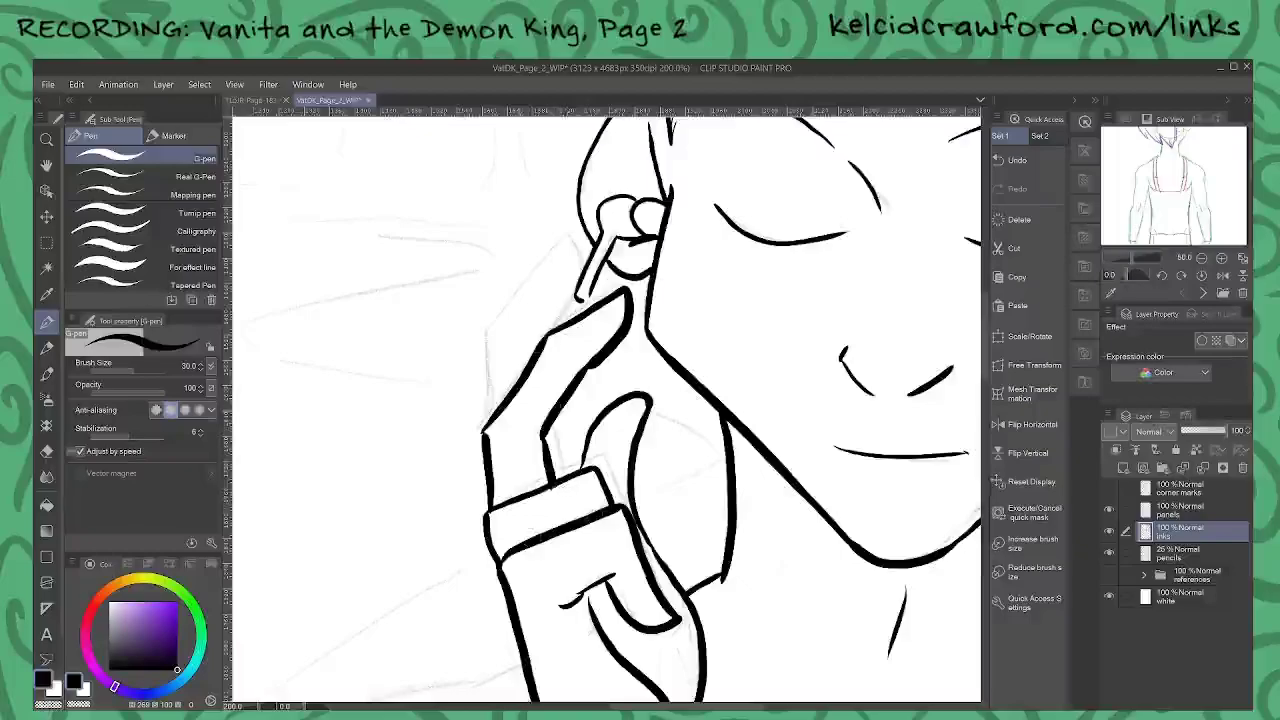
mouse_move(489, 424)
left_mouse_down()
mouse_move(486, 338)
mouse_move(566, 236)
mouse_move(584, 272)
mouse_move(544, 334)
mouse_move(588, 297)
mouse_move(547, 332)
left_mouse_up()
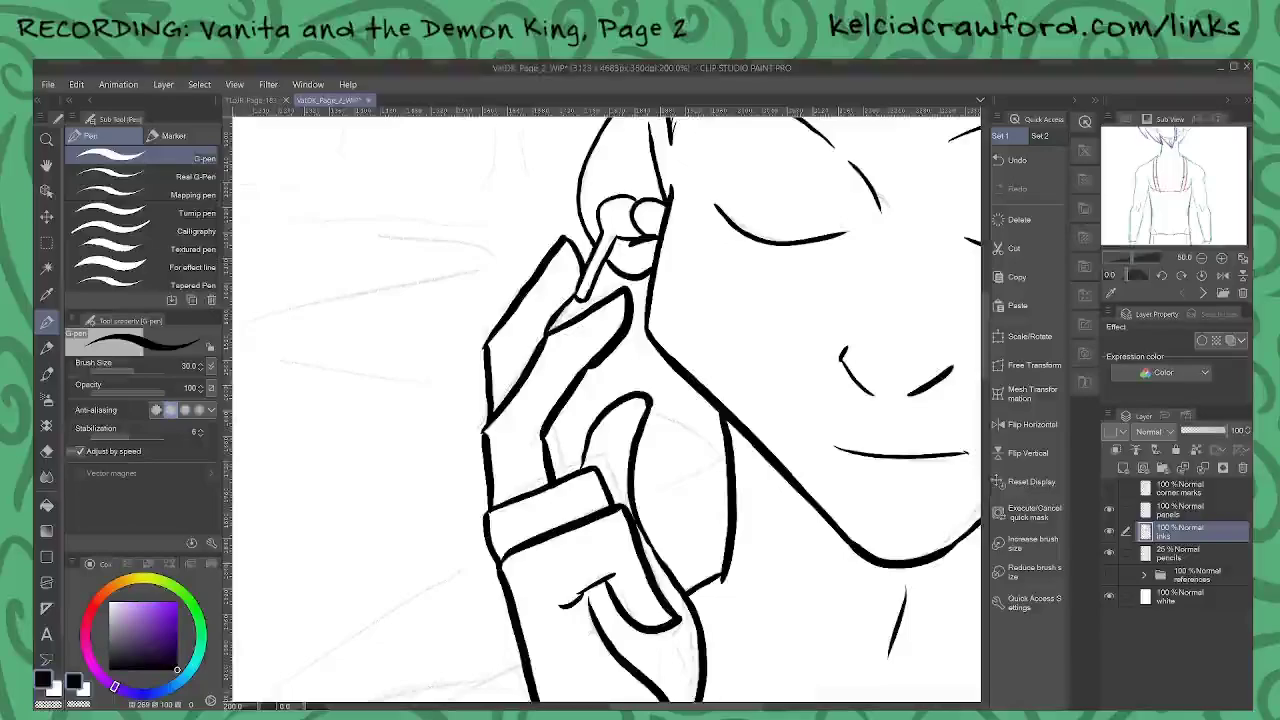
Step: Ink the shoulder behind the raised hand and the two strap lines beside the wrist down to the panel border
left_click_drag(777, 597, 754, 306)
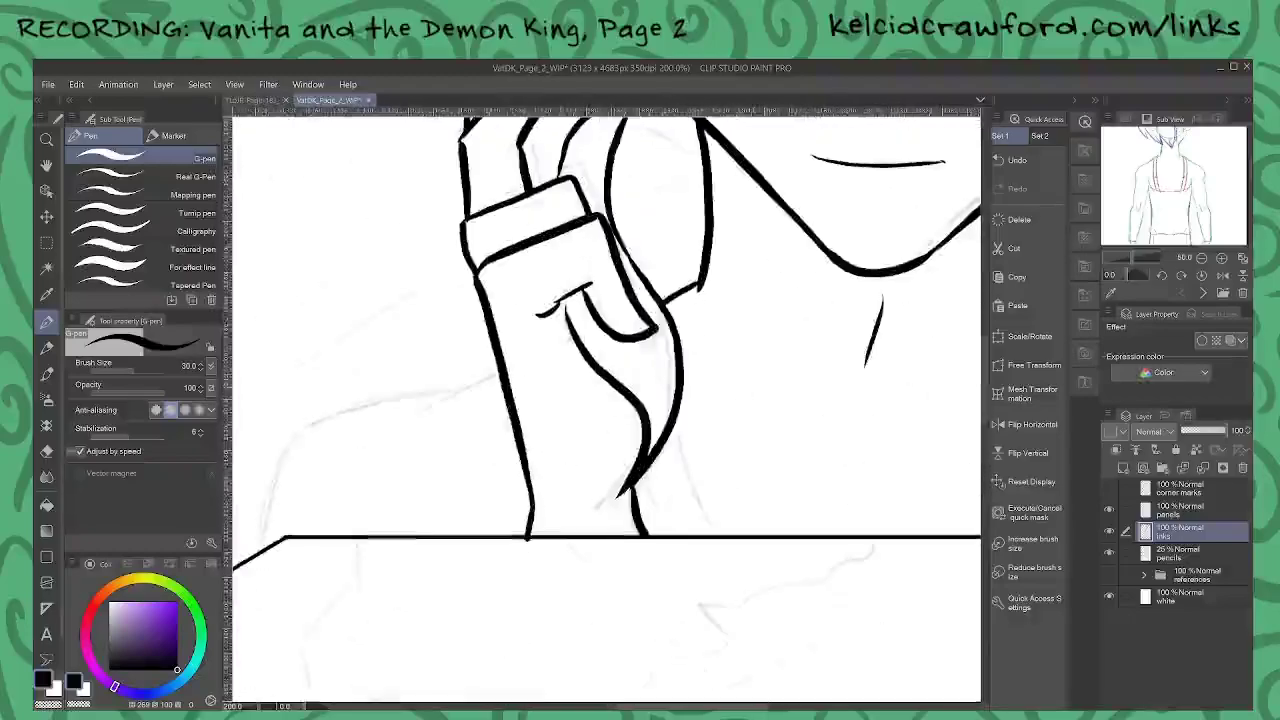
mouse_move(497, 367)
left_mouse_down()
mouse_move(429, 404)
mouse_move(647, 398)
mouse_move(578, 376)
mouse_move(446, 488)
mouse_move(443, 532)
left_mouse_up()
mouse_move(783, 436)
left_mouse_down()
mouse_move(740, 418)
mouse_move(406, 420)
mouse_move(484, 494)
left_mouse_up()
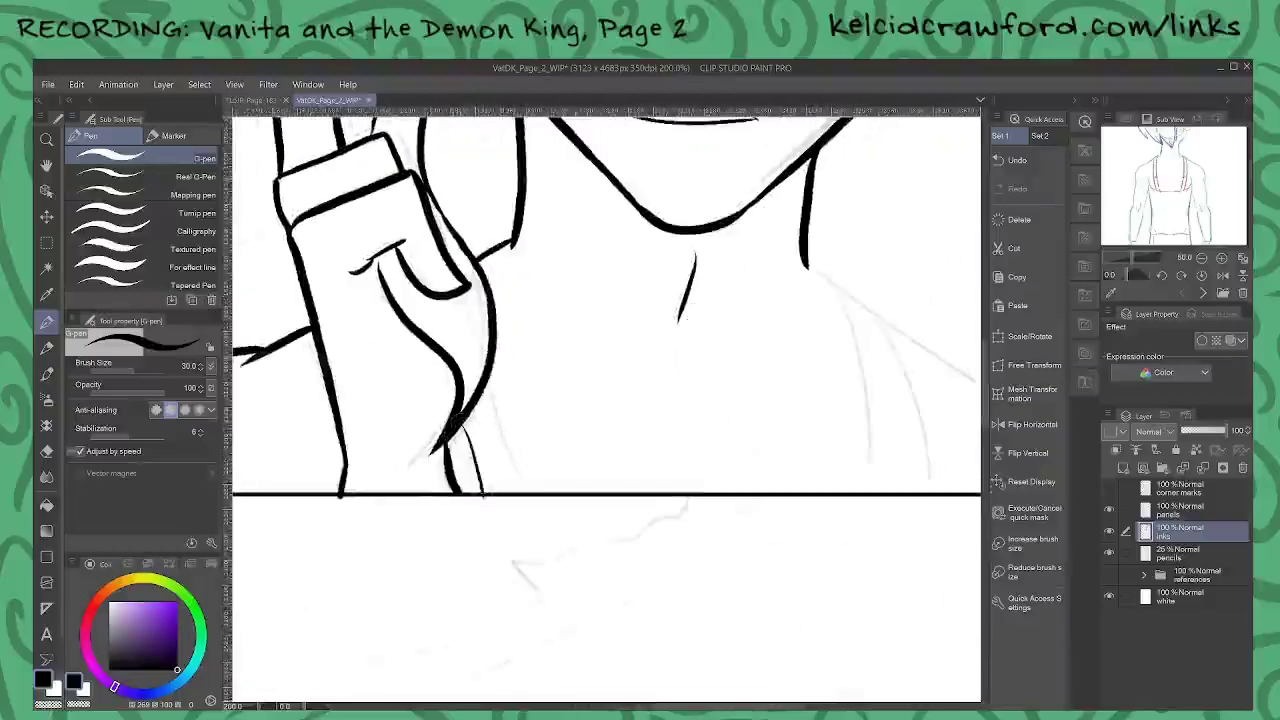
left_click_drag(478, 392, 521, 496)
Step: Ink the opposite shoulder from the neck's base down to the panel border, with the top's two curved strap lines
left_click_drag(861, 312, 722, 316)
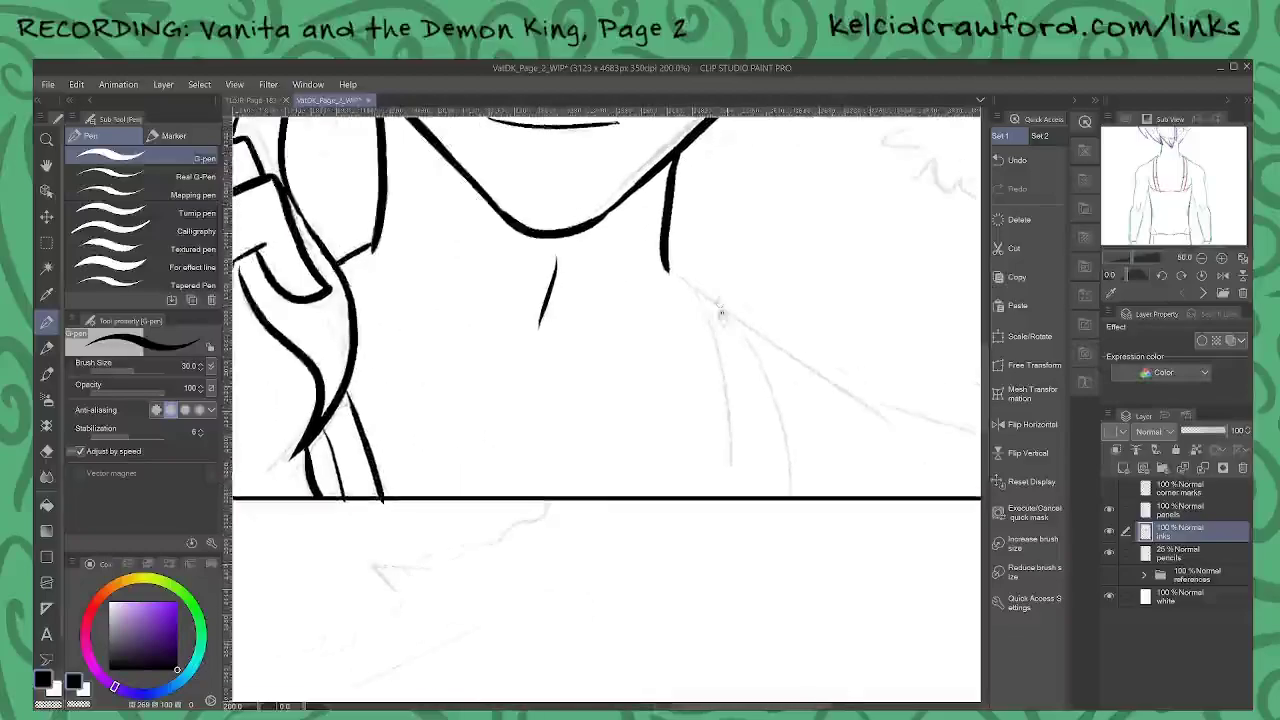
left_click_drag(666, 268, 868, 410)
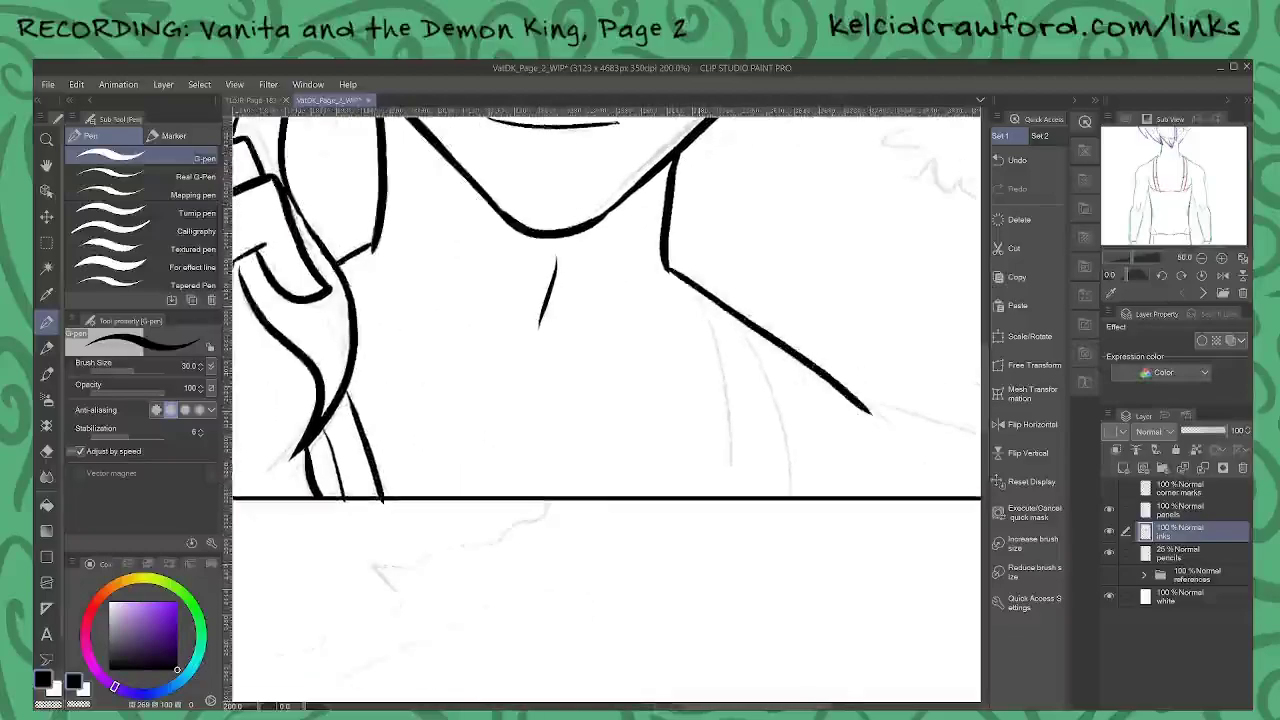
left_click_drag(693, 287, 718, 496)
left_click_drag(736, 314, 780, 494)
left_click_drag(834, 449, 674, 455)
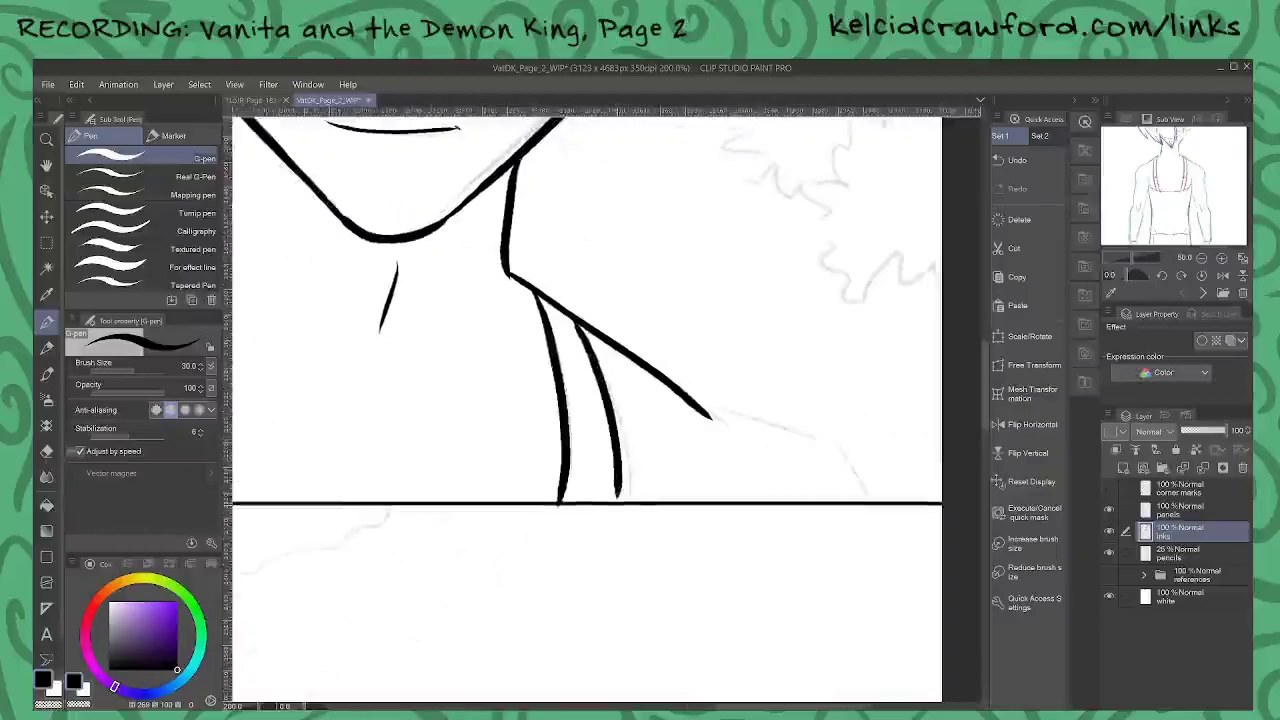
left_click_drag(617, 487, 617, 502)
mouse_move(709, 412)
left_mouse_down()
mouse_move(852, 454)
mouse_move(885, 502)
left_mouse_up()
Step: Set the brush size to 20 and ink the jagged bush outlines from the jaw to the page's right edge
left_click_drag(780, 322, 776, 556)
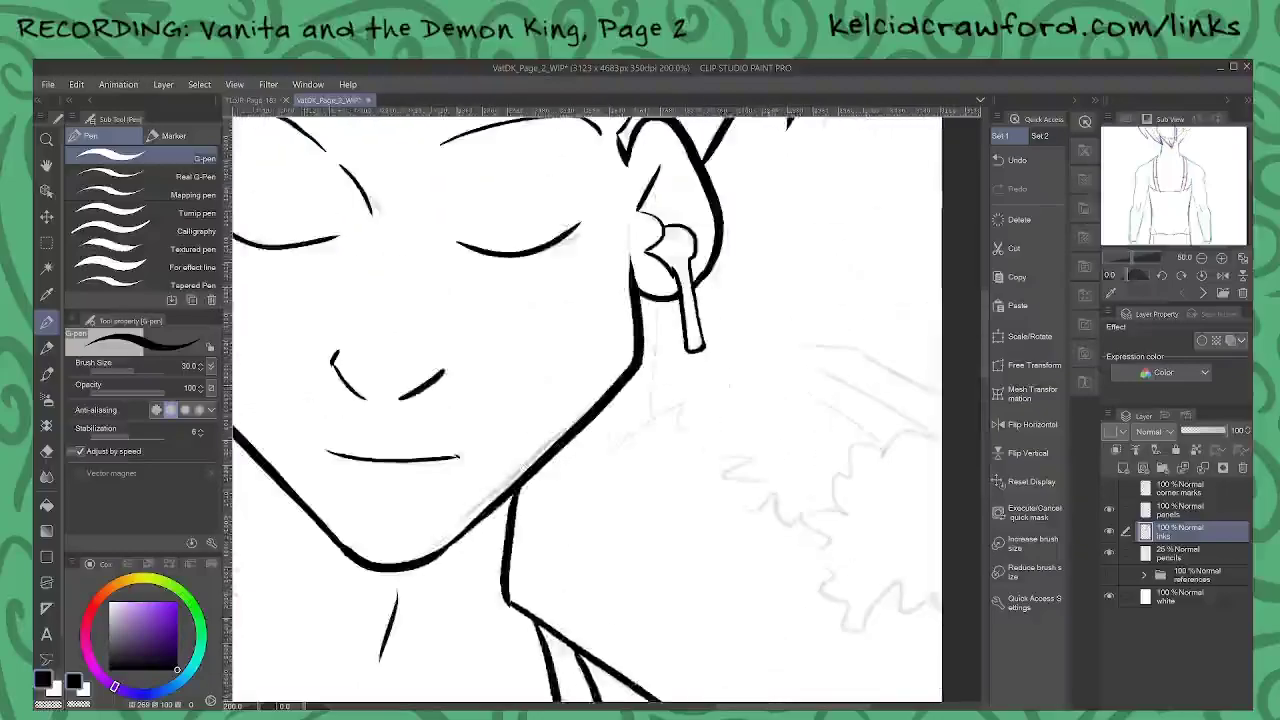
left_click_drag(746, 382, 628, 422)
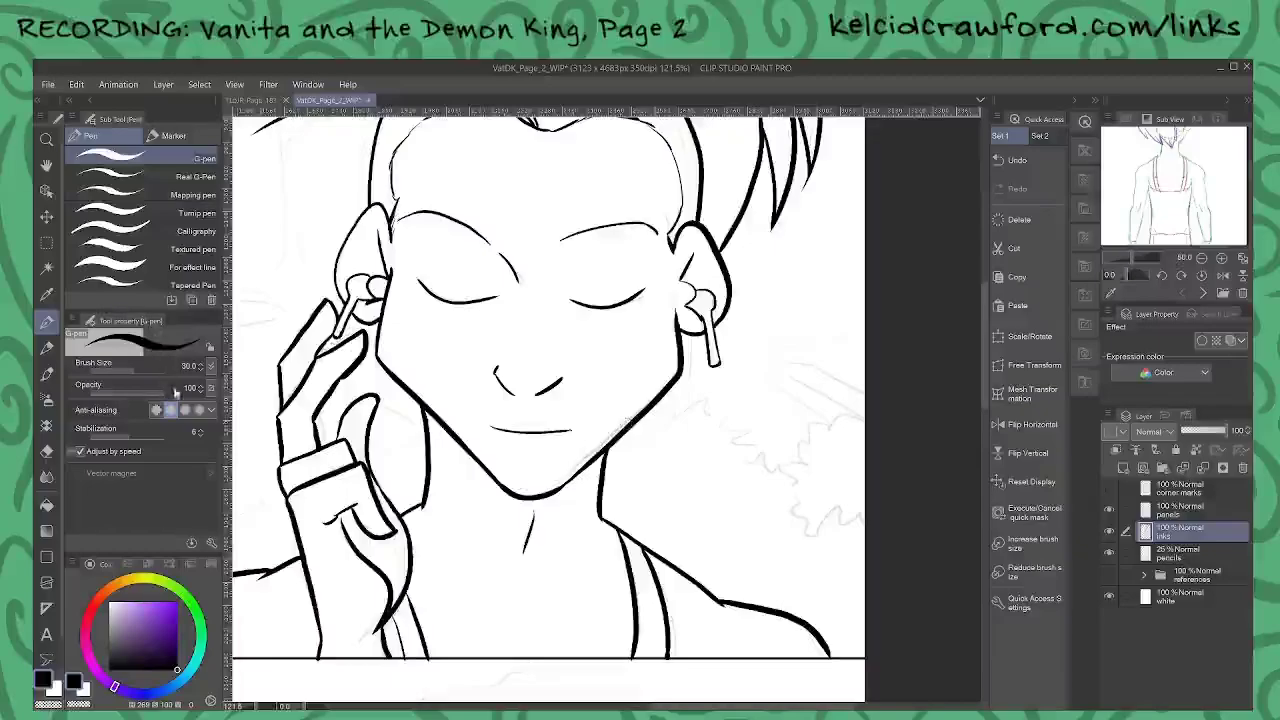
left_click(186, 364)
type("25")
key("Return")
scroll(790, 480, "up", 3)
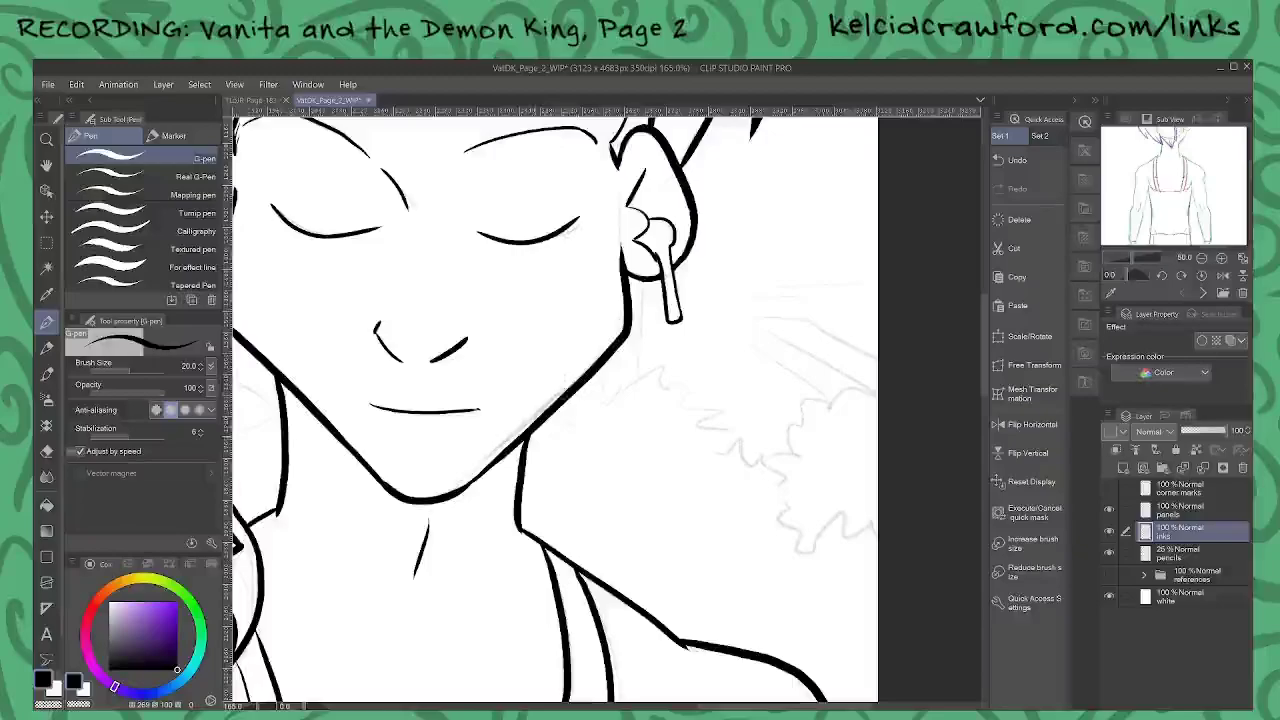
mouse_move(530, 438)
left_mouse_down()
mouse_move(574, 436)
mouse_move(595, 394)
mouse_move(627, 408)
mouse_move(653, 369)
mouse_move(678, 361)
mouse_move(680, 389)
mouse_move(706, 400)
mouse_move(720, 430)
mouse_move(742, 430)
mouse_move(745, 471)
mouse_move(722, 475)
mouse_move(782, 464)
mouse_move(787, 516)
mouse_move(770, 538)
mouse_move(802, 552)
mouse_move(816, 526)
mouse_move(878, 556)
left_mouse_up()
mouse_move(776, 462)
left_mouse_down()
mouse_move(796, 452)
mouse_move(788, 434)
mouse_move(816, 400)
mouse_move(876, 412)
left_mouse_up()
Step: Ink the slanted, round-ended beam rising behind the right-hand bush, with its lower edge, inner line and upper edge
scroll(872, 365, "up", 5)
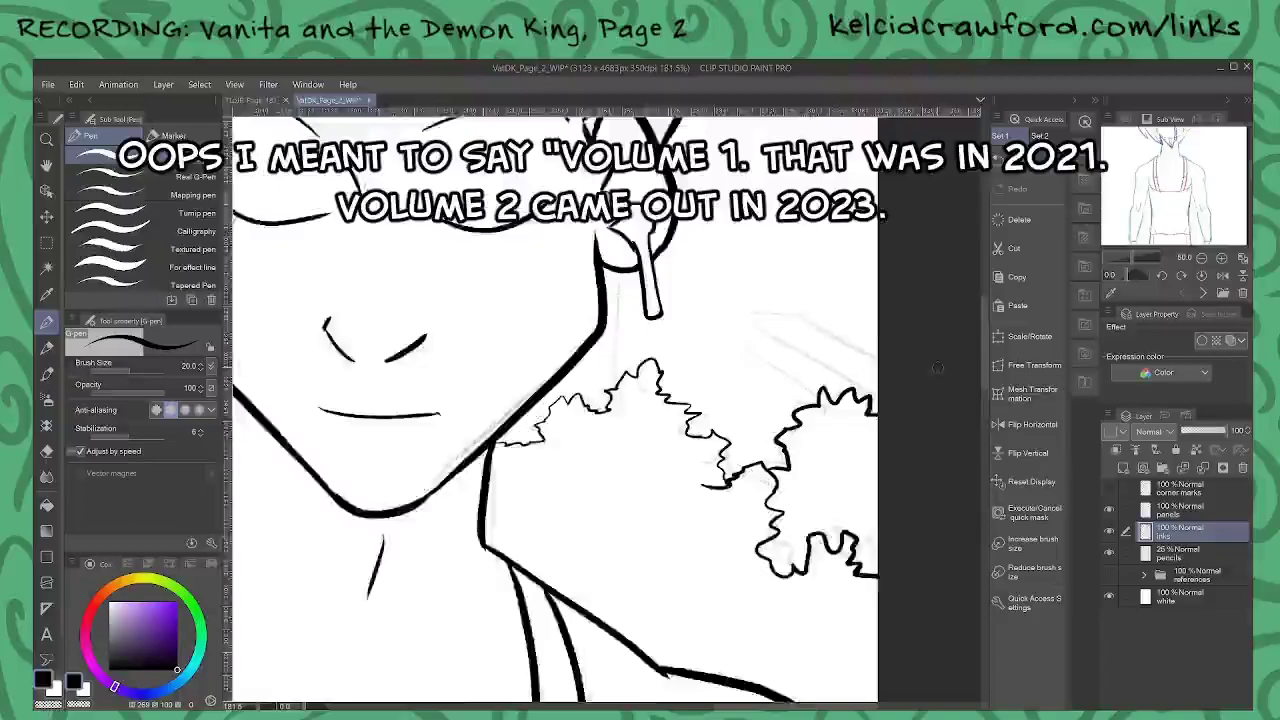
mouse_move(673, 294)
left_mouse_down()
mouse_move(666, 318)
mouse_move(694, 348)
mouse_move(797, 411)
left_mouse_up()
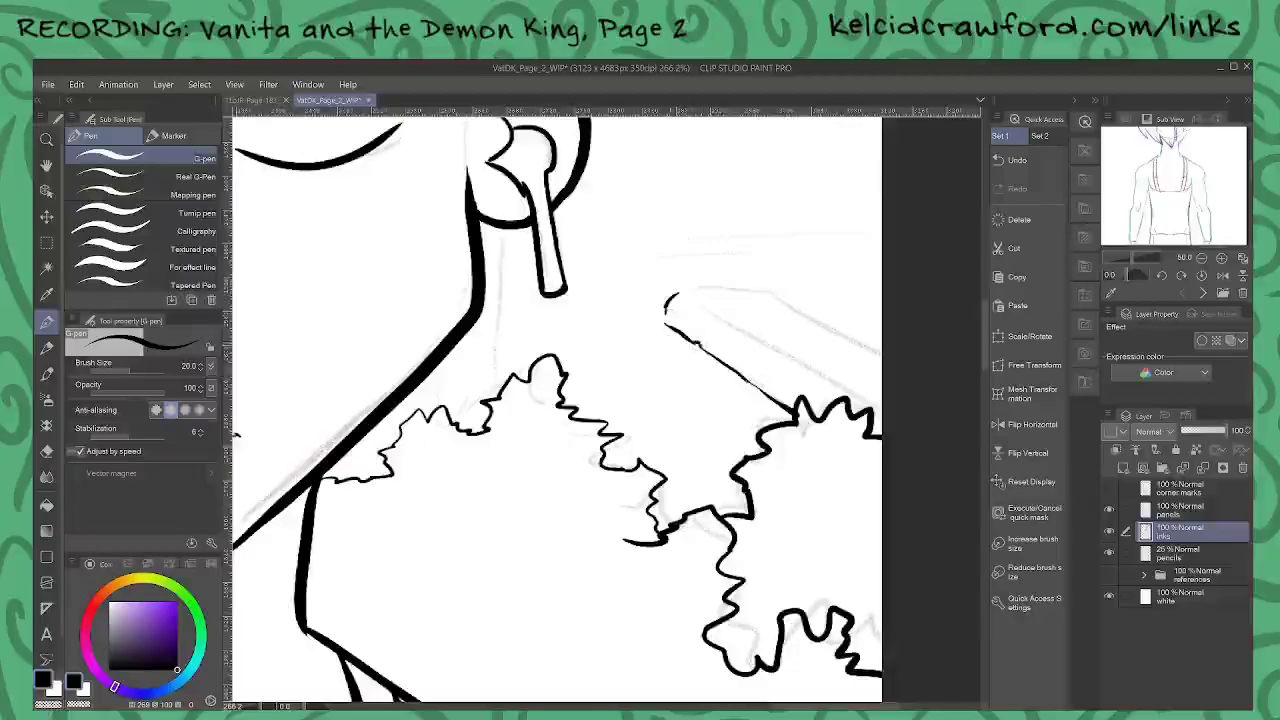
left_click_drag(697, 303, 845, 386)
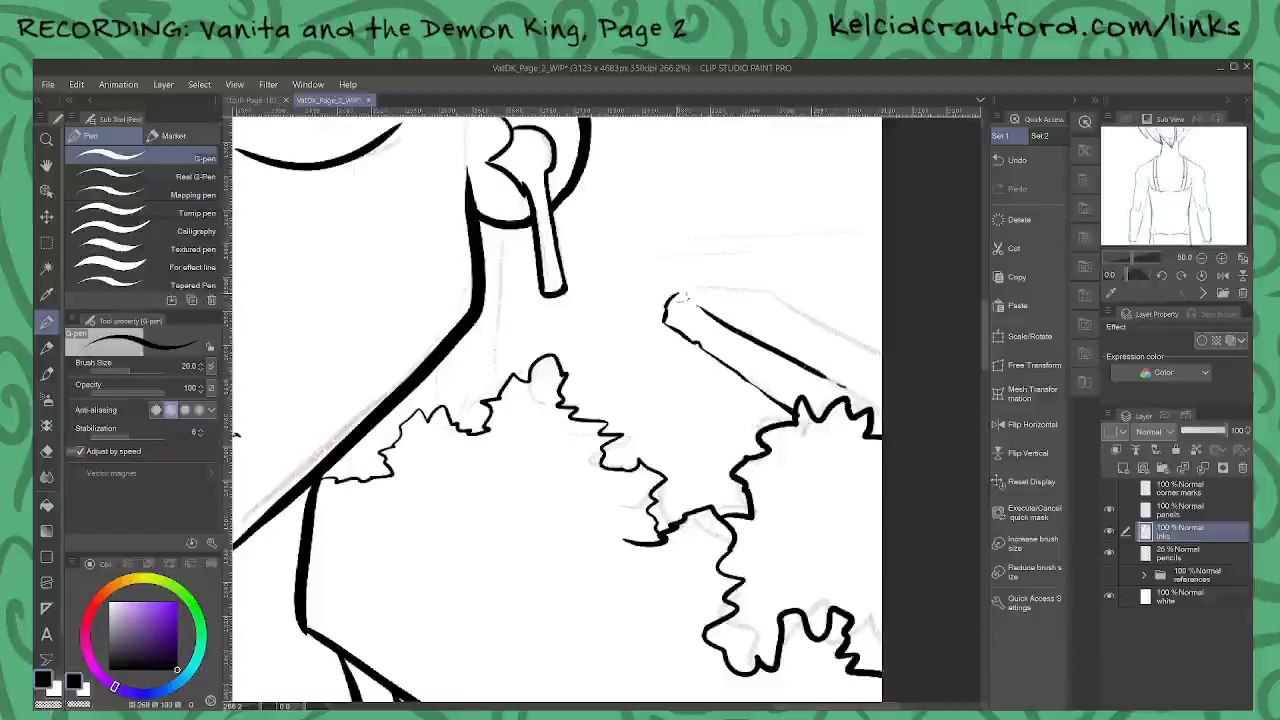
mouse_move(672, 296)
left_mouse_down()
mouse_move(792, 301)
mouse_move(884, 352)
left_mouse_up()
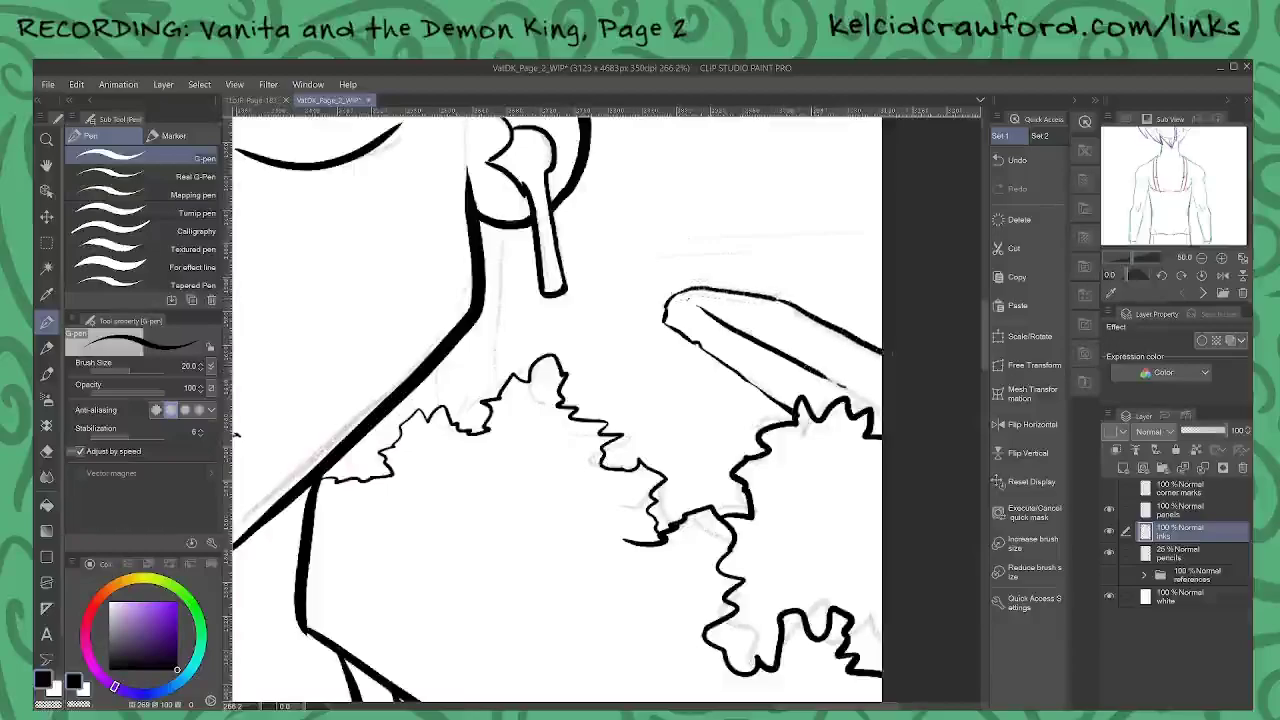
Step: Ink the wavy foliage outline running from the page's upper edge down to the head, left of the ponytail
scroll(880, 373, "down", 9)
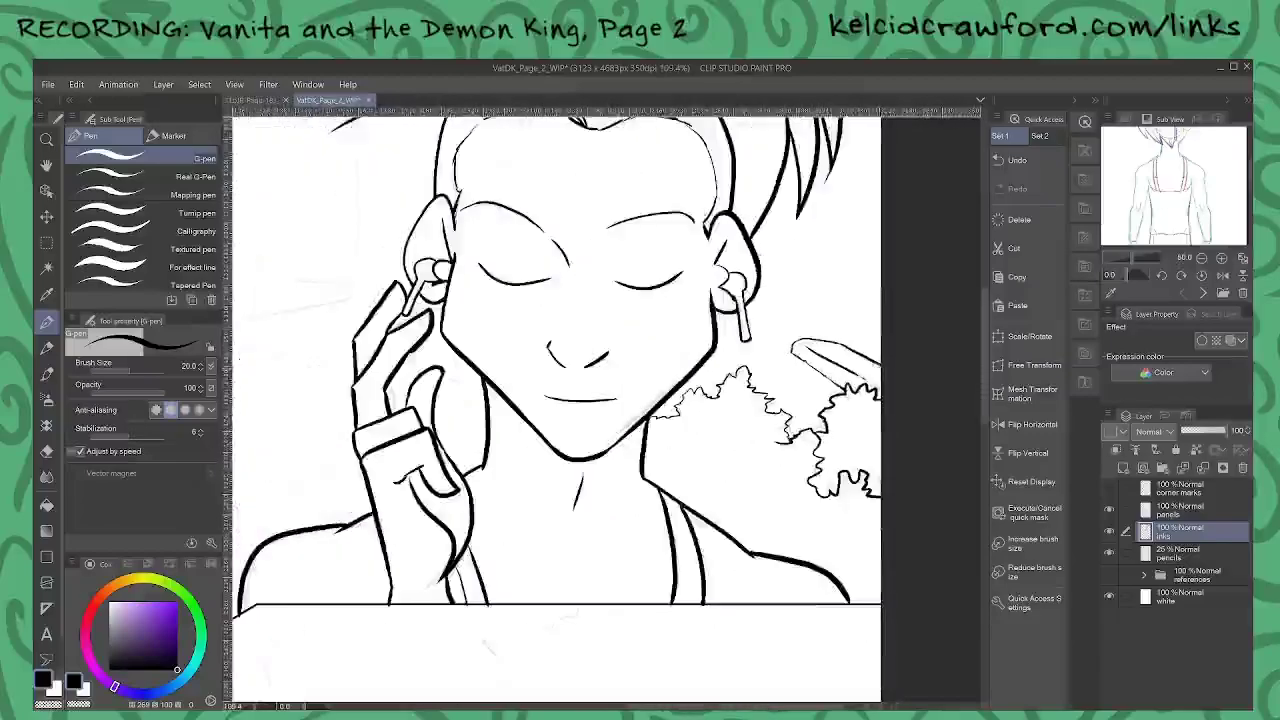
left_click_drag(665, 235, 692, 587)
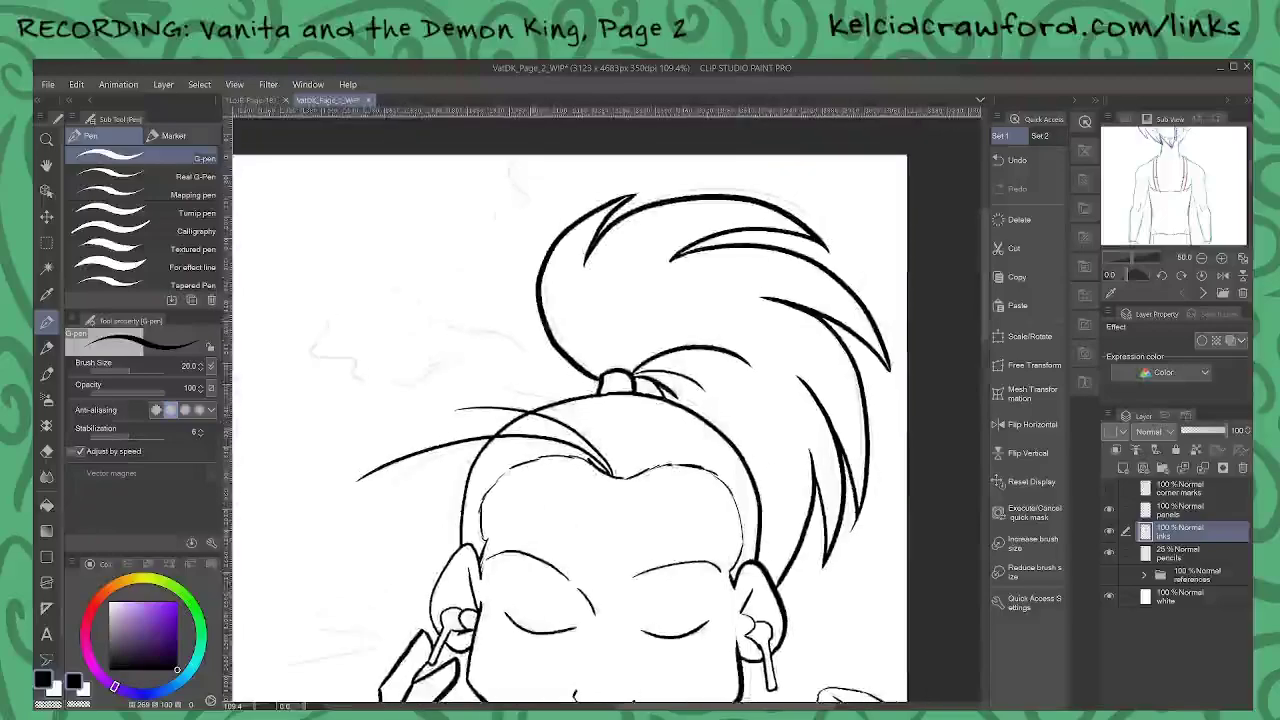
mouse_move(505, 155)
left_mouse_down()
mouse_move(500, 210)
mouse_move(414, 272)
mouse_move(415, 296)
mouse_move(452, 330)
mouse_move(495, 328)
mouse_move(515, 355)
mouse_move(508, 385)
mouse_move(544, 390)
mouse_move(548, 404)
left_mouse_up()
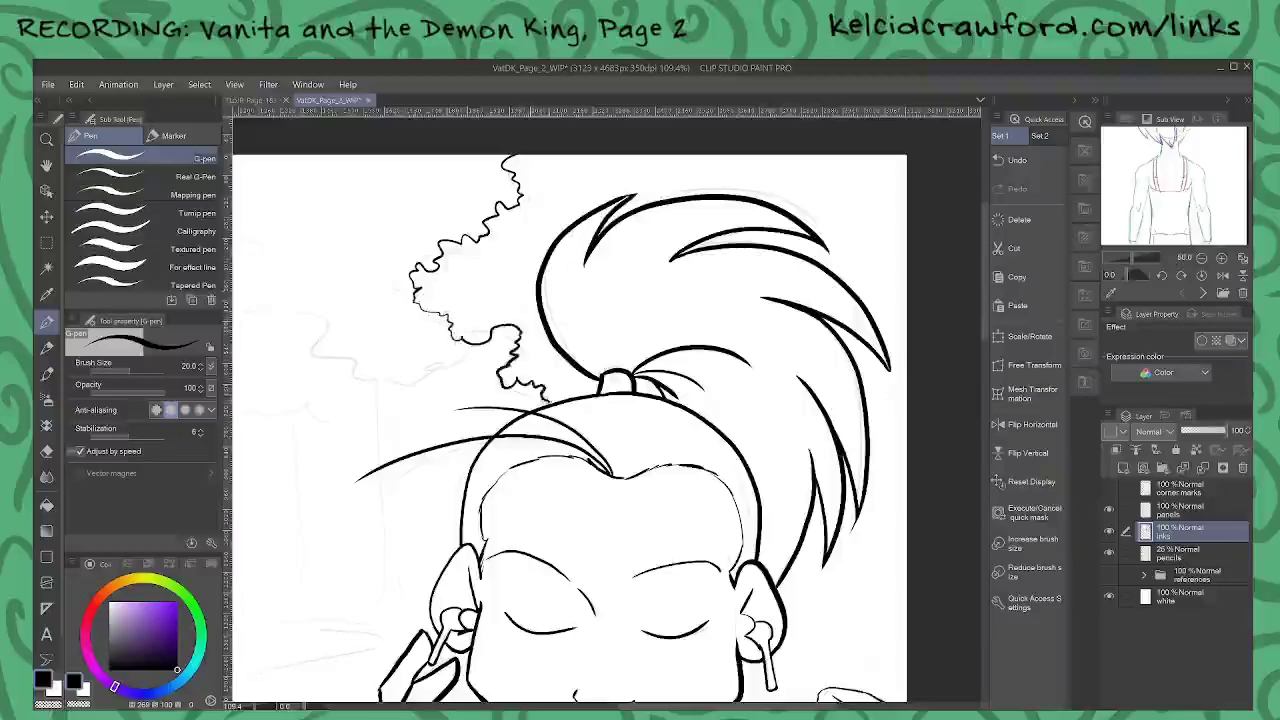
Step: Ink the narrow trunk between the right-hand ear and the bush, plus two nearly horizontal background lines from the earring to the page edge
left_click_drag(844, 656, 728, 452)
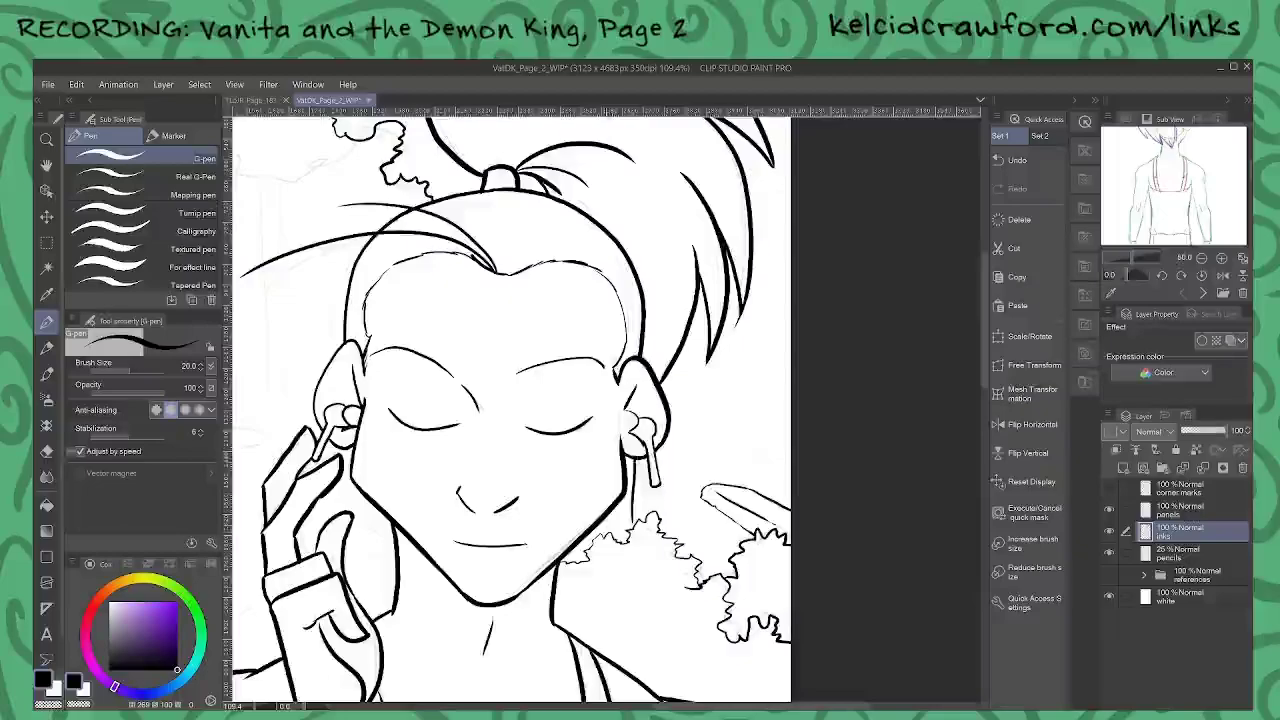
left_click_drag(609, 531, 613, 510)
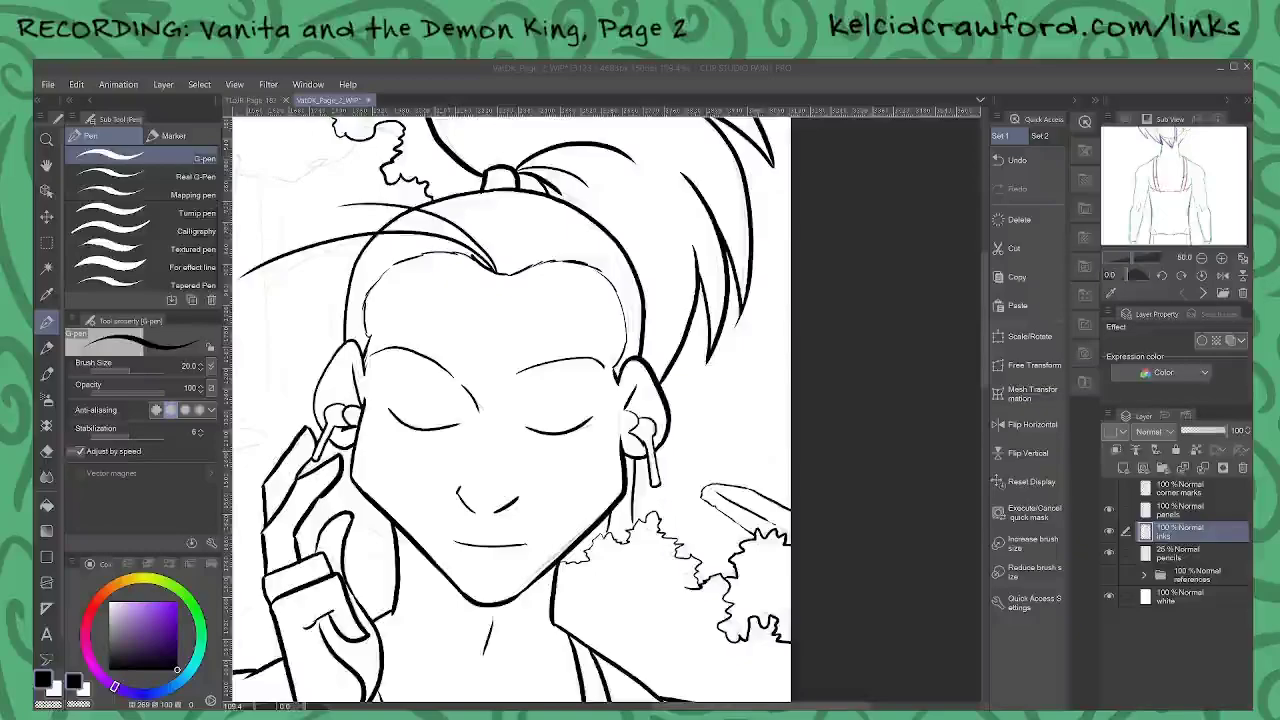
scroll(625, 535, "up", 4)
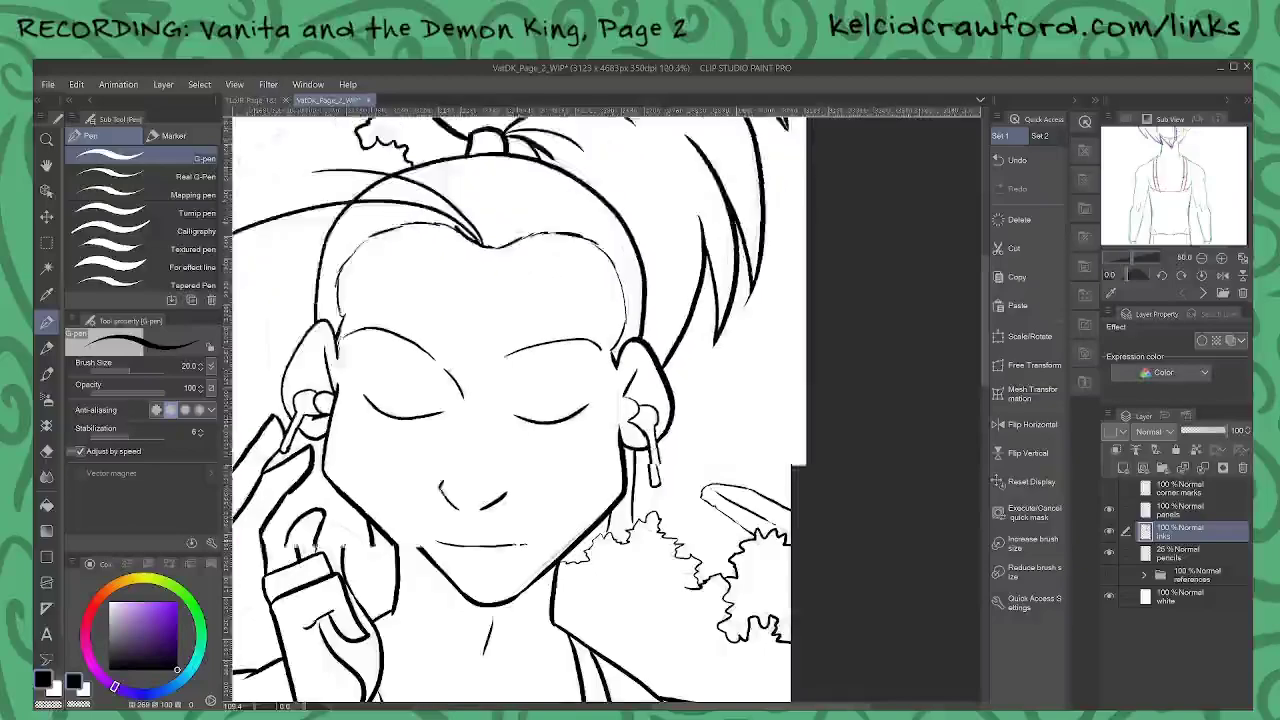
scroll(606, 536, "up", 2)
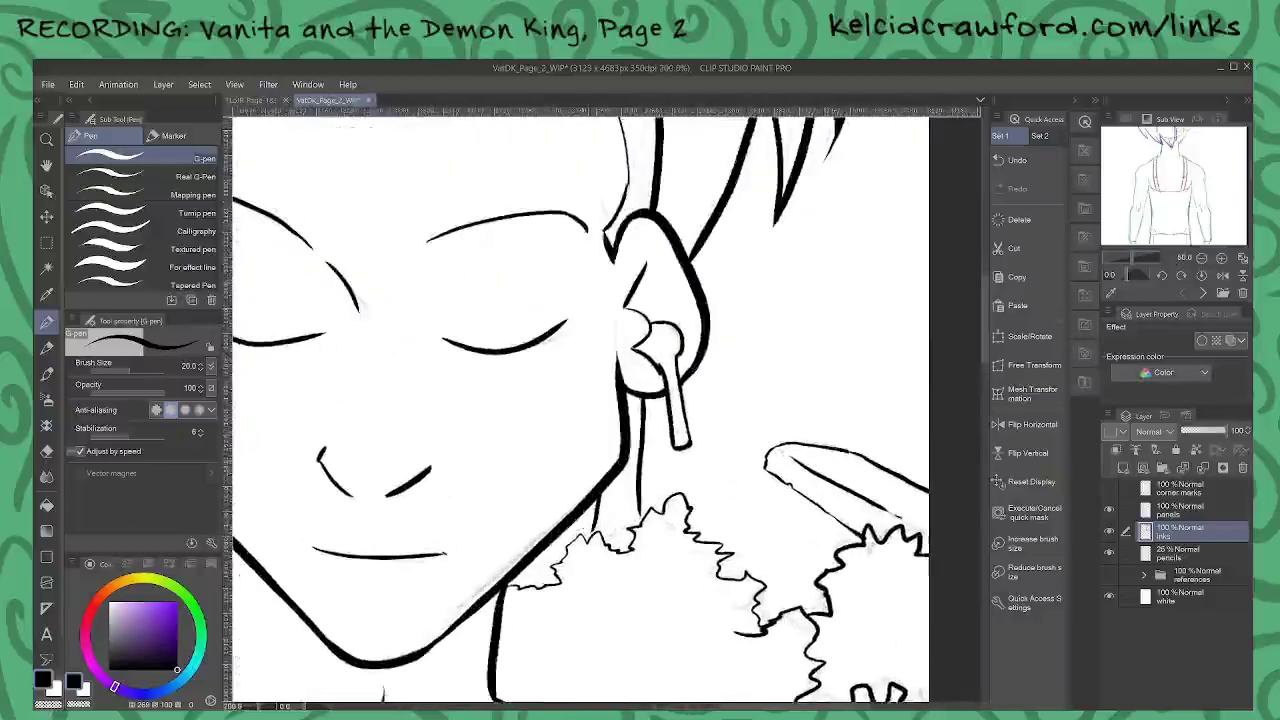
scroll(580, 400, "down", 1)
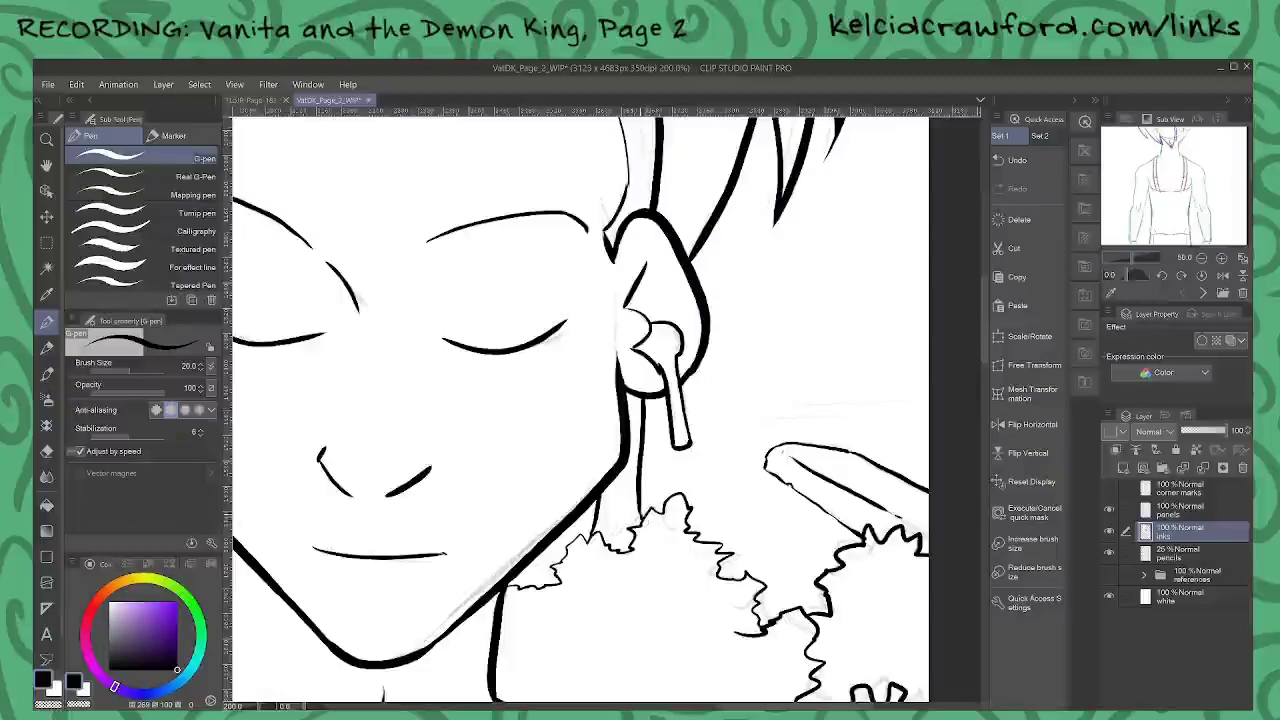
scroll(580, 400, "down", 1)
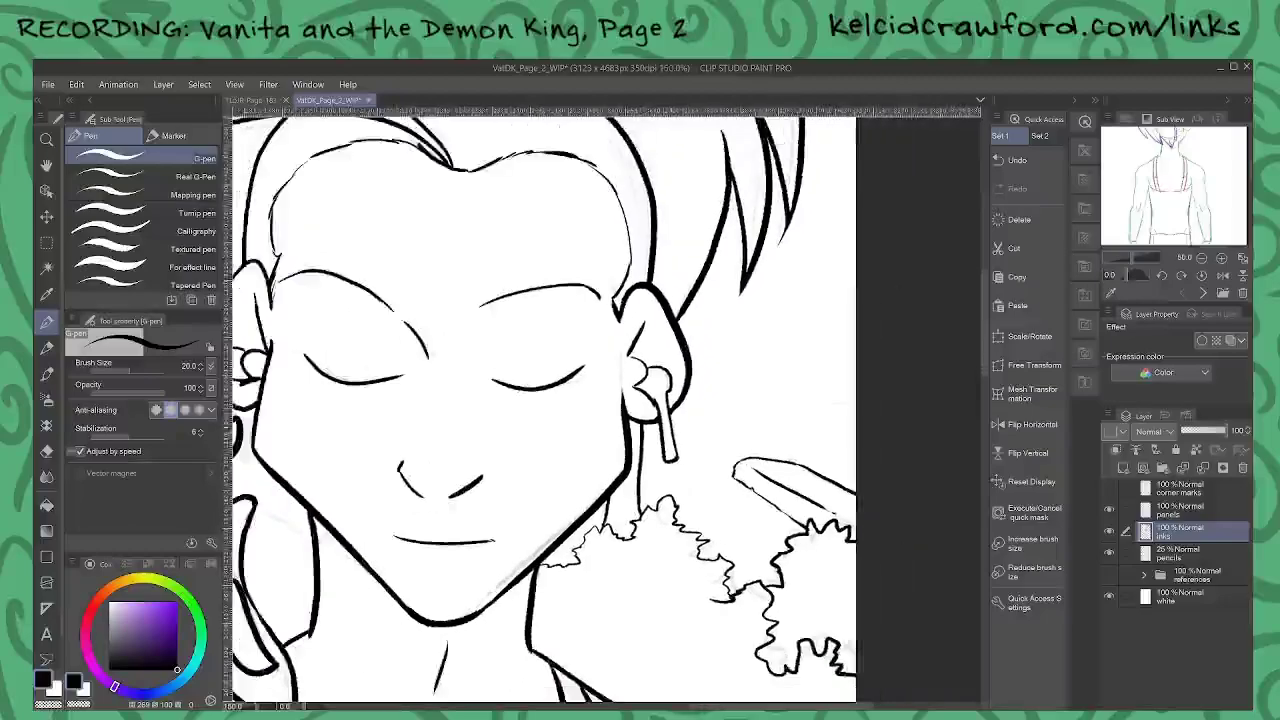
left_click_drag(674, 436, 856, 426)
left_click_drag(688, 444, 856, 438)
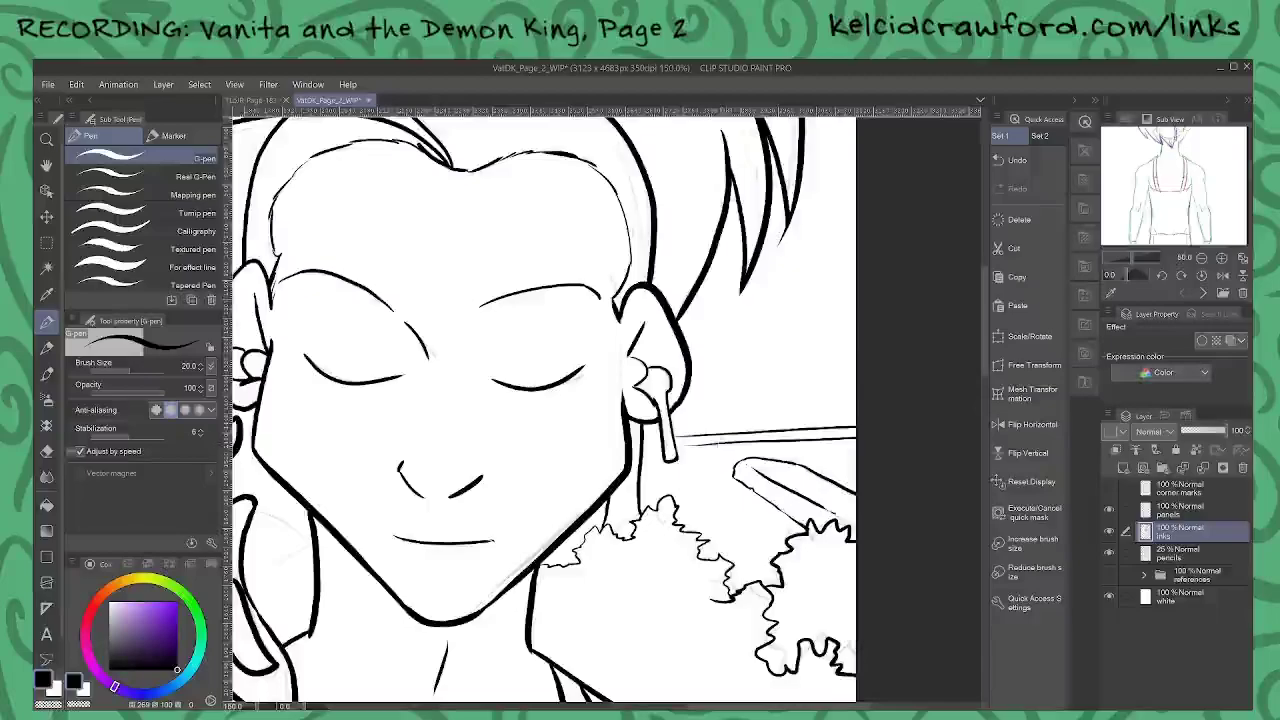
scroll(732, 366, "up", 2)
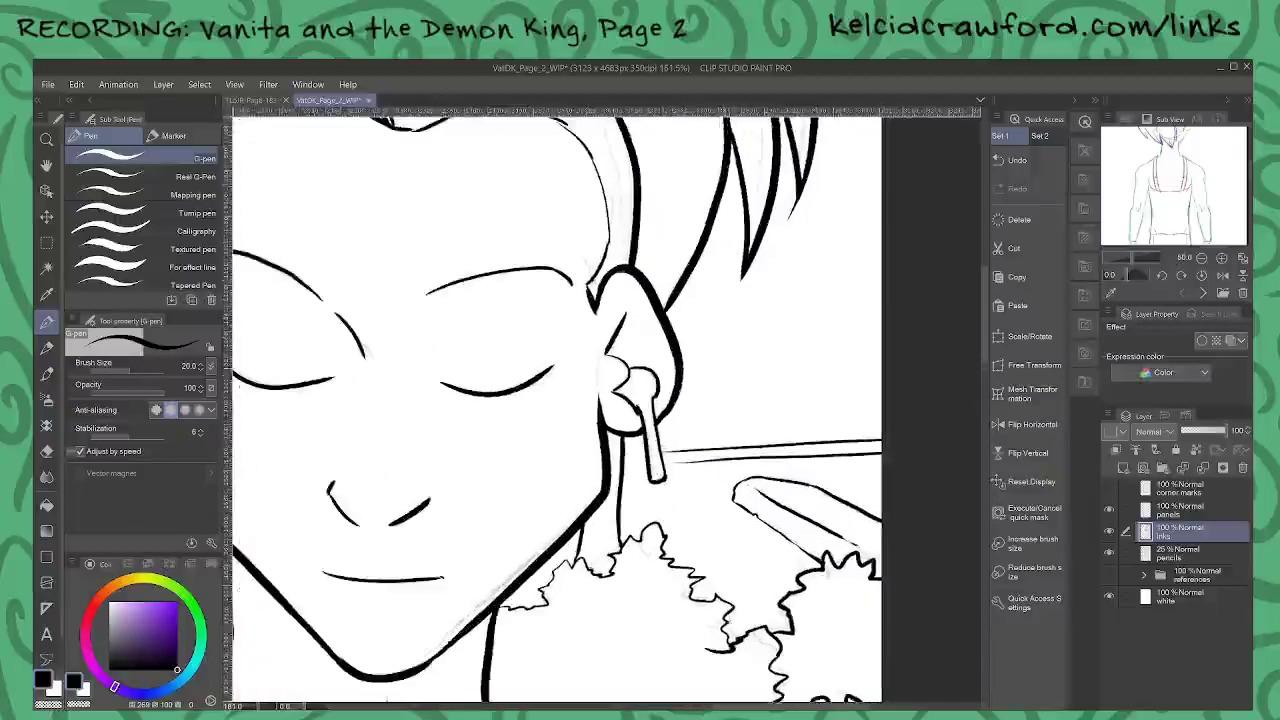
Step: Trim the background lines near the page's right edge and ink the curved, striped round shape there above the slanted beam
scroll(556, 410, "down", 5)
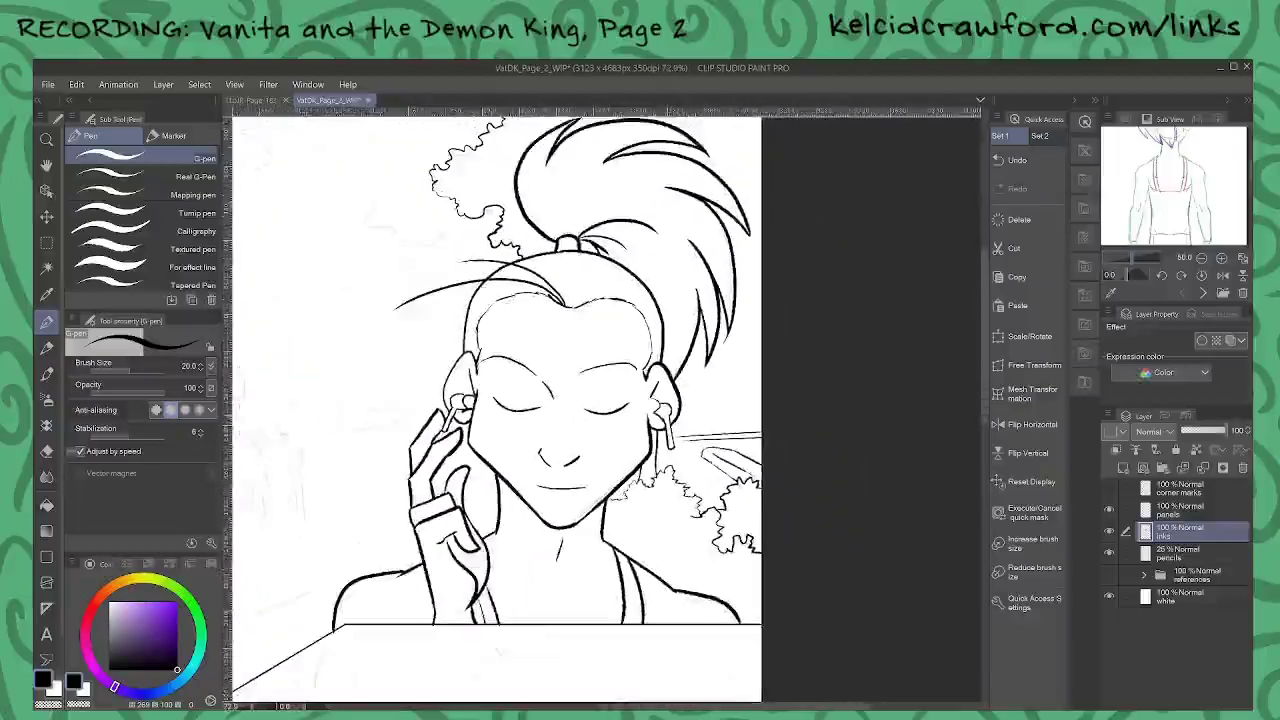
scroll(810, 393, "up", 4)
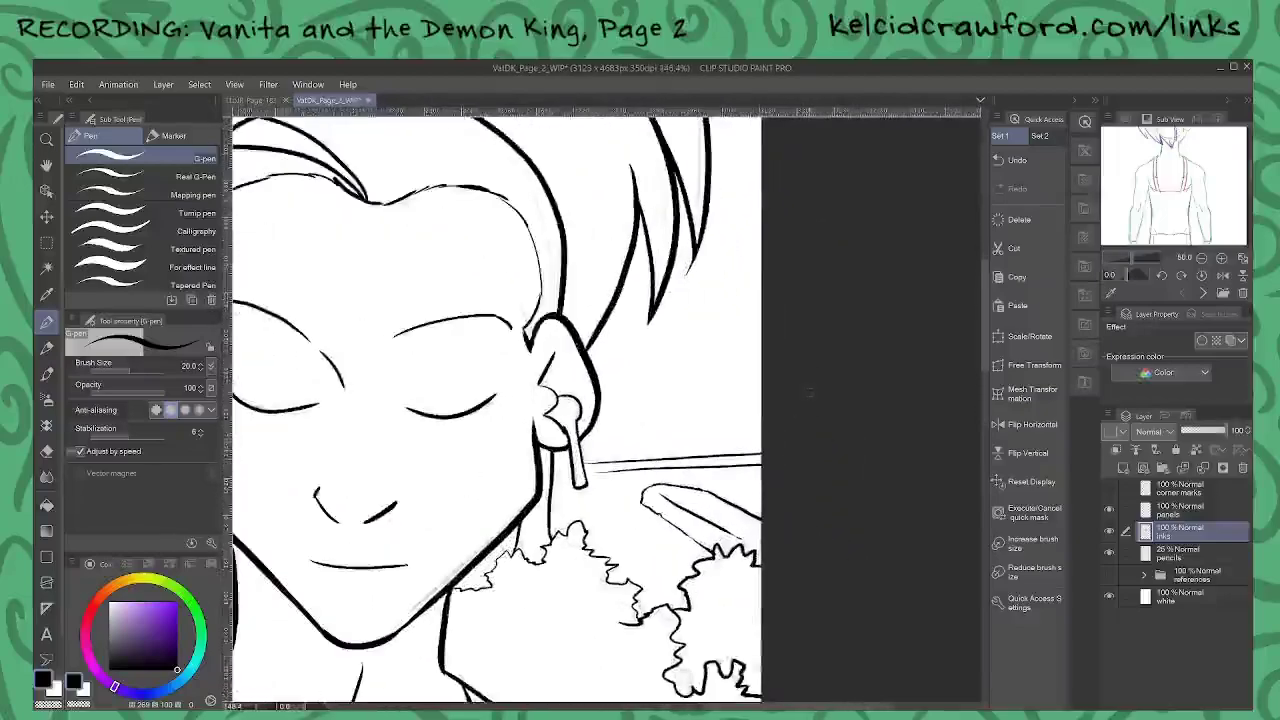
left_click_drag(726, 462, 748, 455)
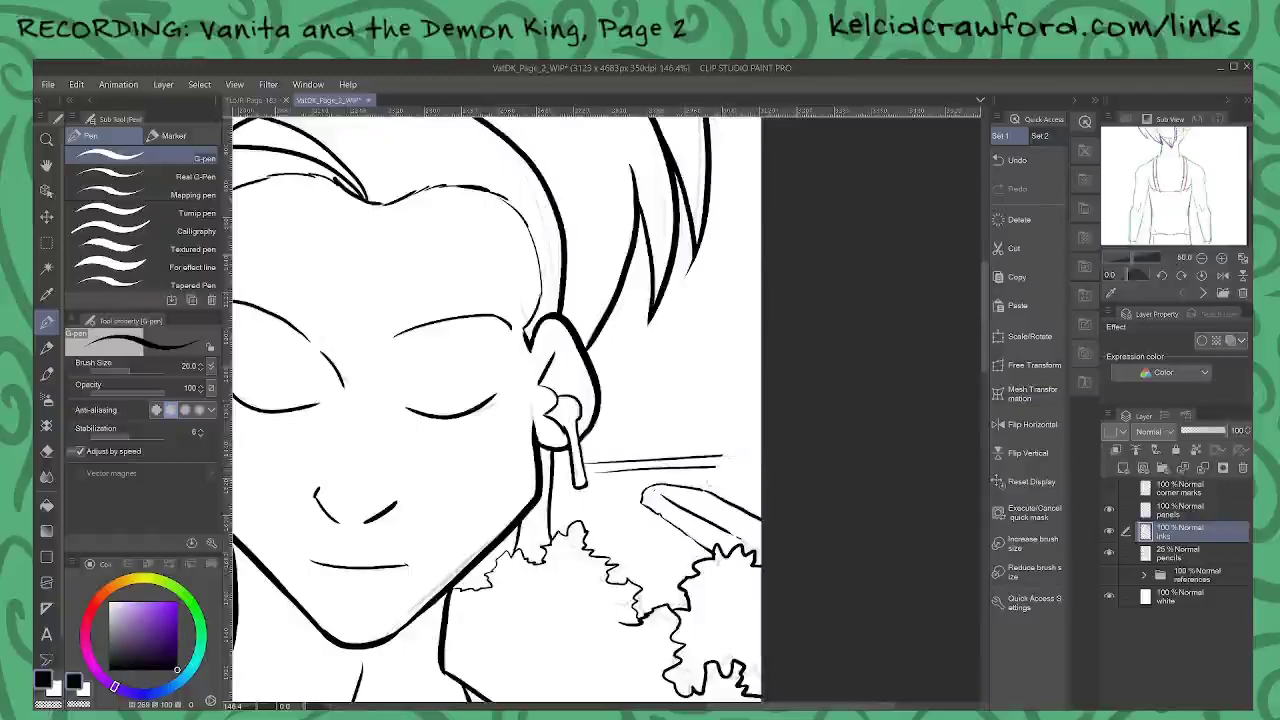
left_click_drag(719, 467, 760, 372)
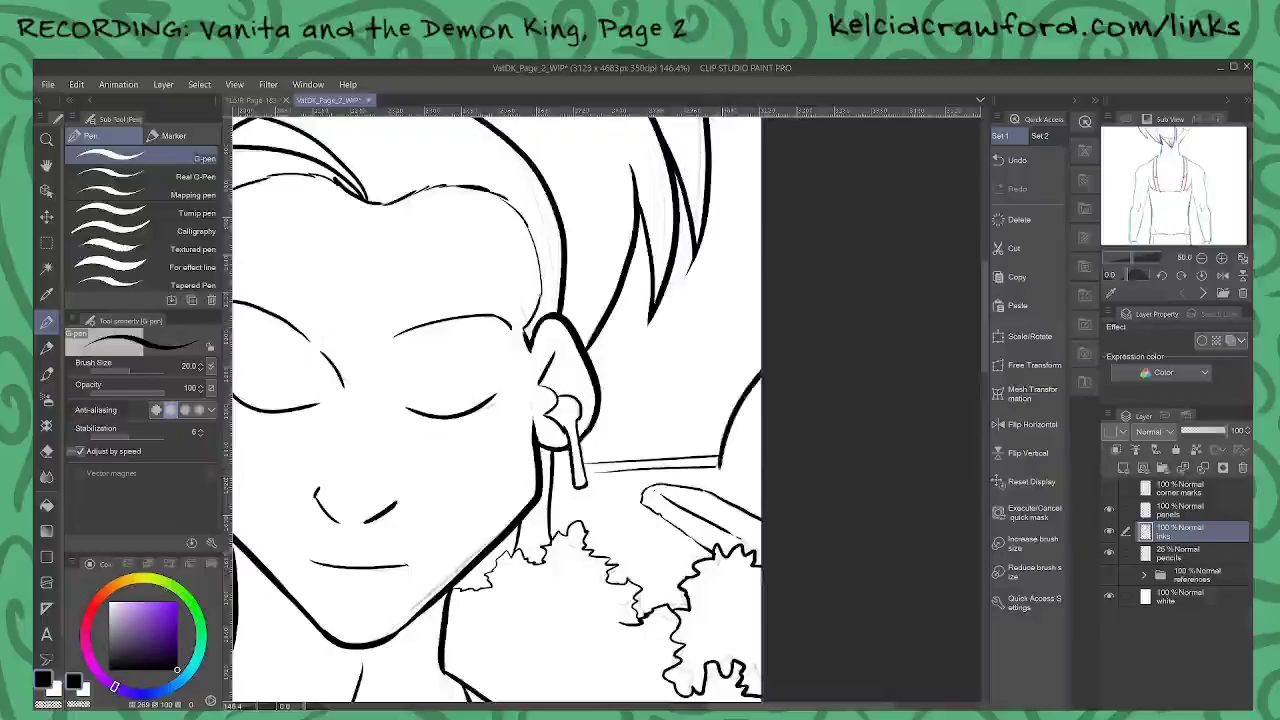
left_click_drag(719, 467, 762, 496)
mouse_move(737, 436)
left_mouse_down()
mouse_move(762, 422)
mouse_move(762, 462)
left_mouse_up()
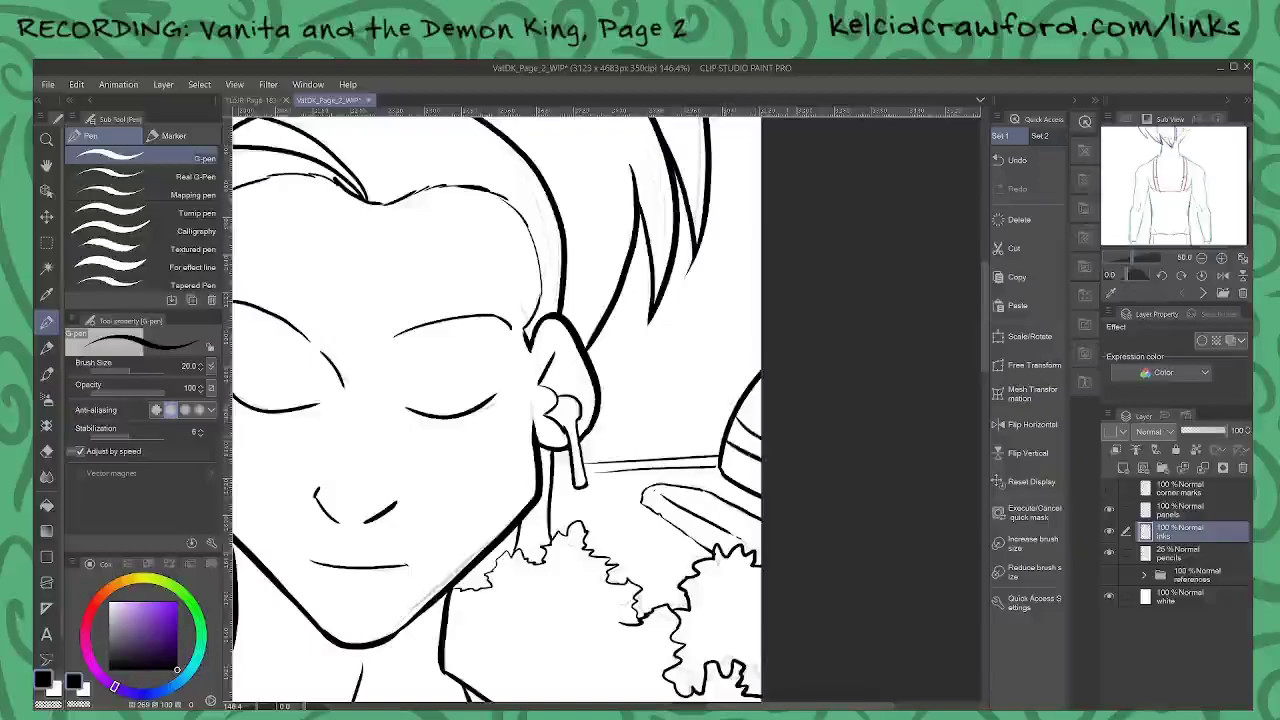
Step: Ink a small foliage piece between the ponytail tips and the page's right edge, plus a foliage outline across the page's upper-right corner
scroll(702, 414, "down", 7)
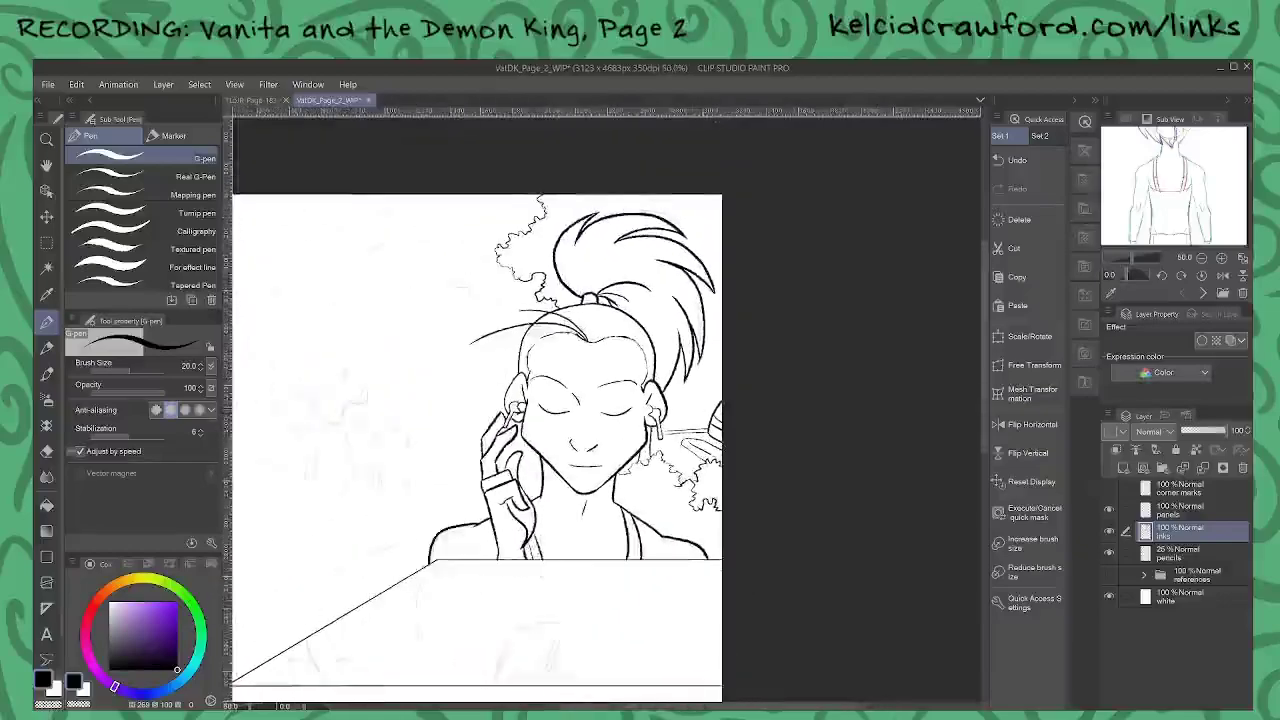
key("ctrl+plus")
left_click_drag(710, 301, 735, 296)
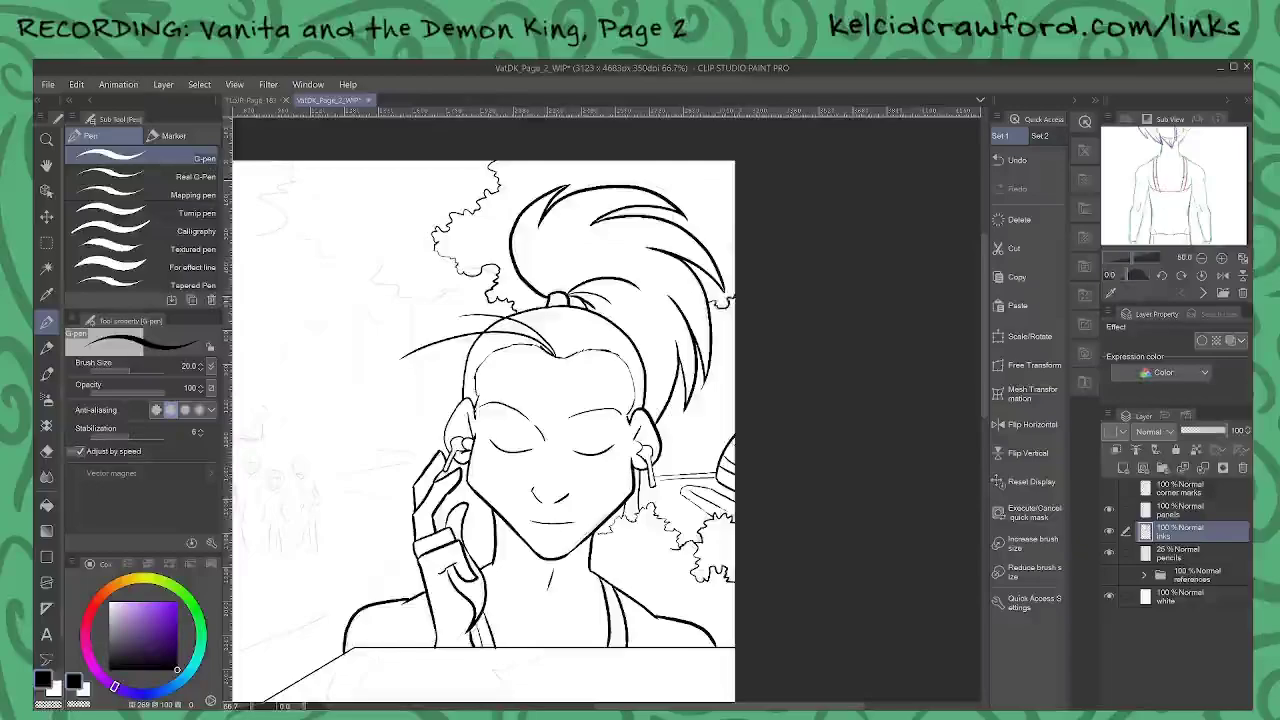
left_click_drag(735, 181, 682, 162)
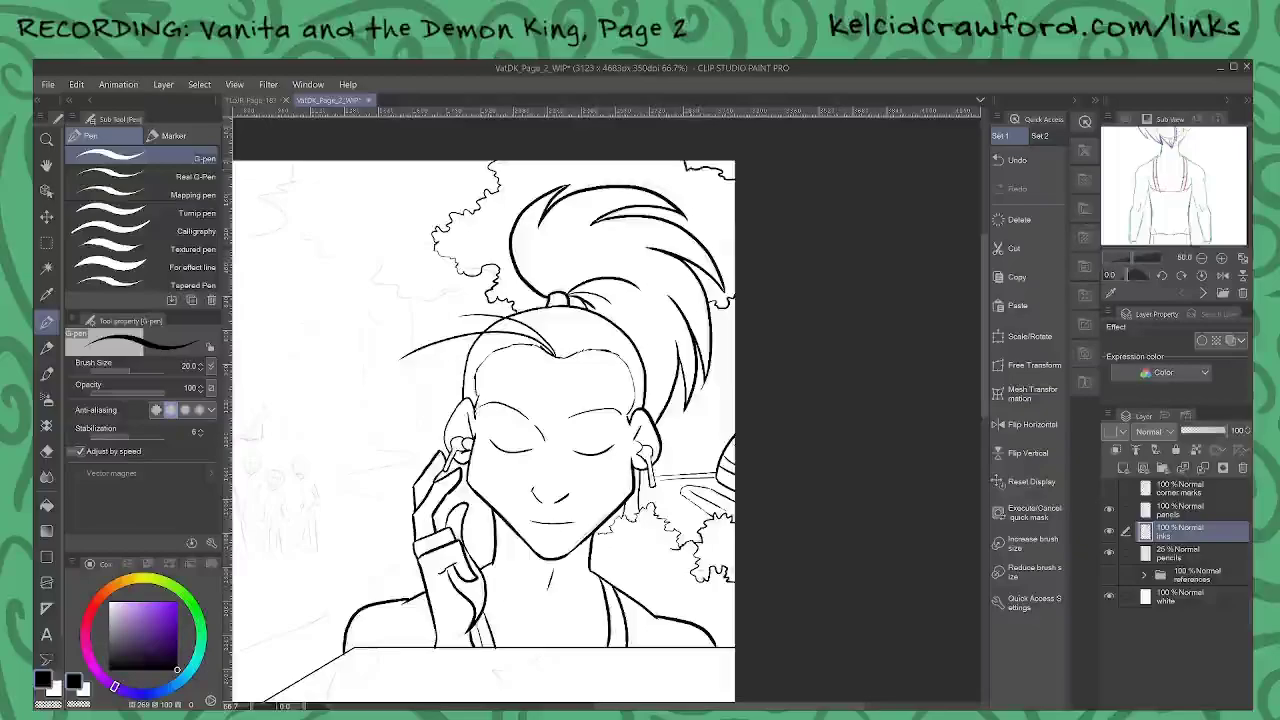
Step: Clear the foliage outline from the page's upper-right corner with a rectangular selection and re-ink it with the G-pen
key("ctrl+z")
key("ctrl+z")
key("ctrl+y")
key("ctrl+y")
key("m")
mouse_move(753, 135)
left_mouse_down()
mouse_move(680, 149)
mouse_move(680, 185)
mouse_move(752, 190)
left_mouse_up()
key("Delete")
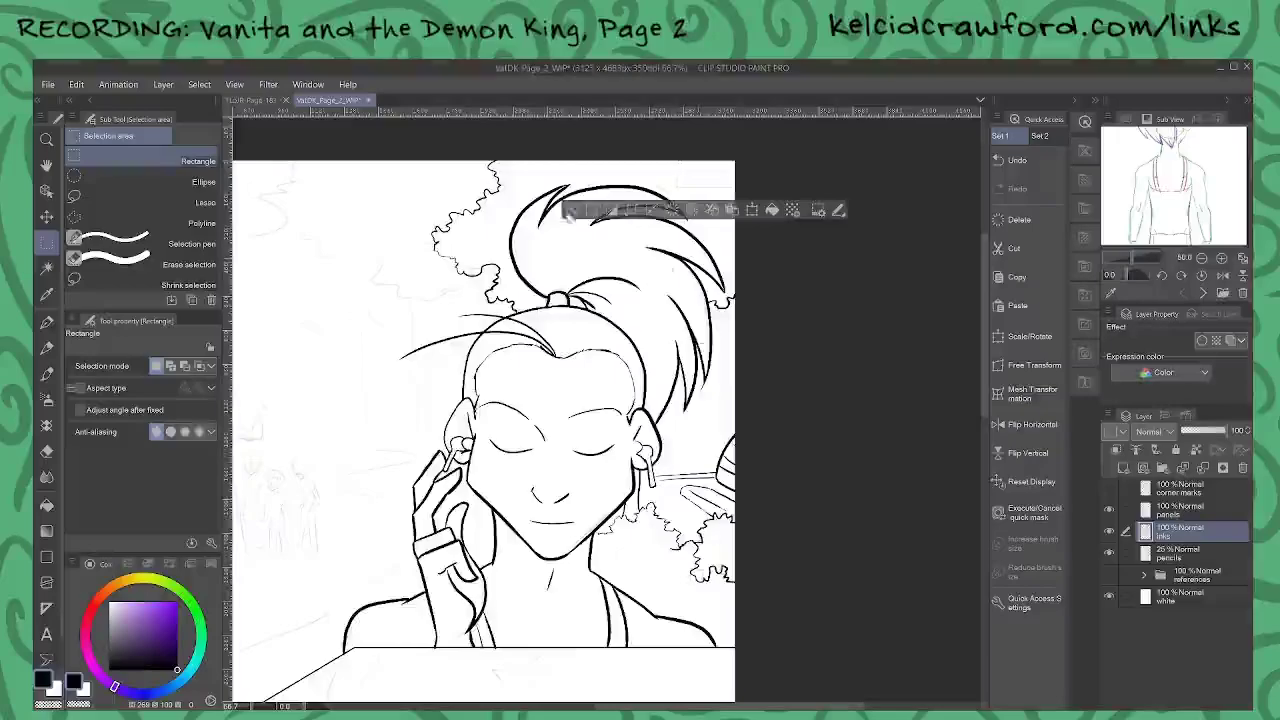
key("ctrl+d")
key("p")
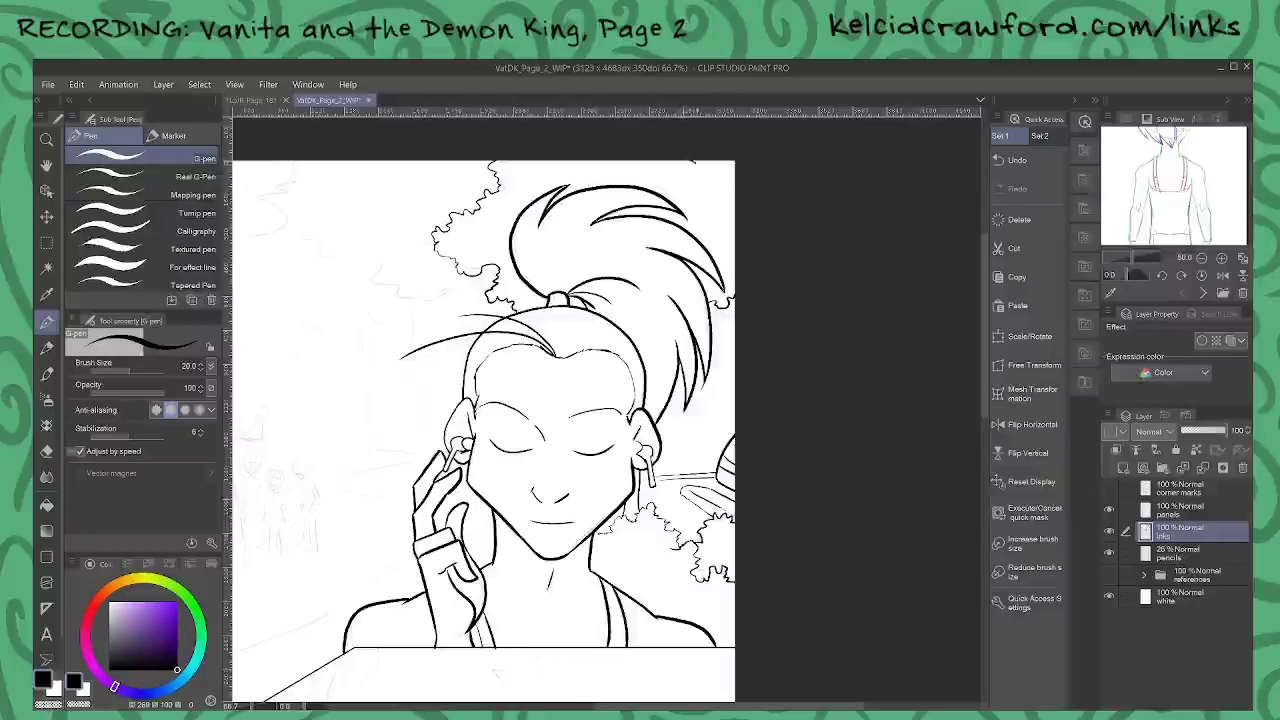
left_click_drag(698, 176, 720, 183)
Step: Ink the sloping ground edge with grass tufts from the raised hand down to the lower-left end of the slanted panel border
mouse_move(618, 489)
left_mouse_down()
mouse_move(827, 493)
mouse_move(950, 456)
left_mouse_up()
left_click_drag(711, 566, 686, 443)
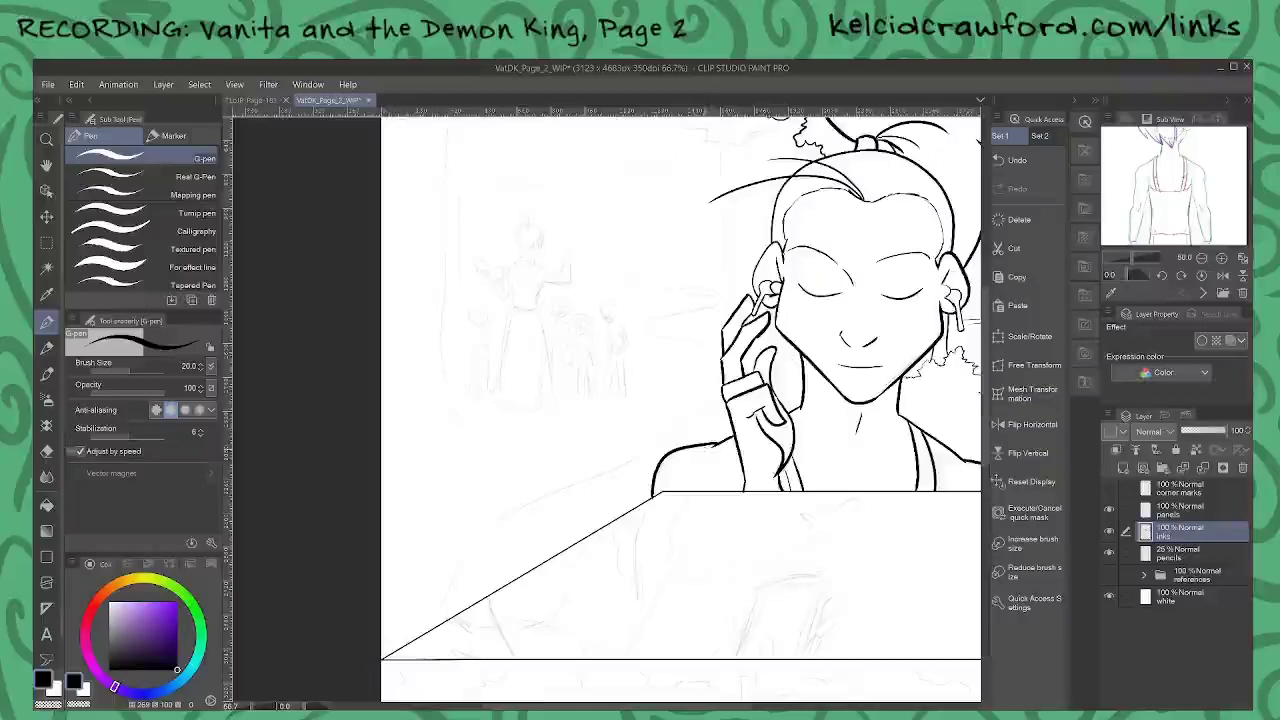
mouse_move(724, 400)
left_mouse_down()
mouse_move(489, 523)
mouse_move(430, 614)
left_mouse_up()
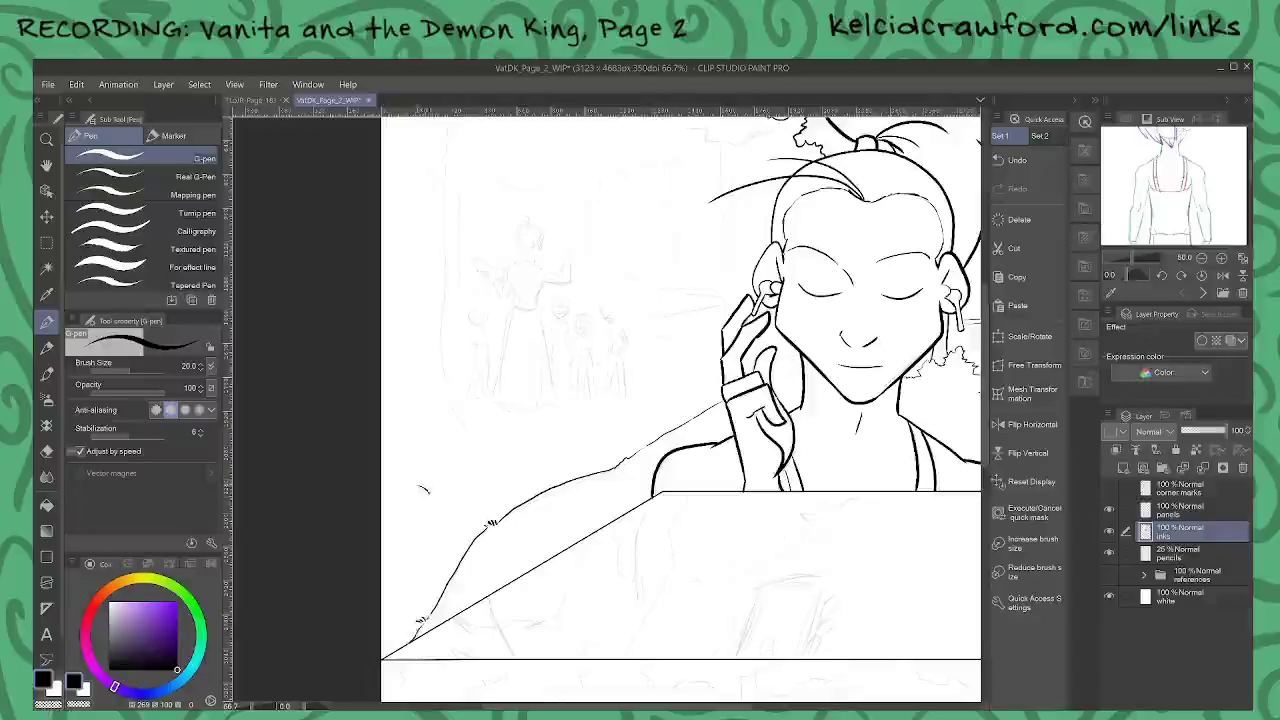
Step: Ink small grass tufts scattered over the ground between the sketched figures and the sloping ground edge
left_click_drag(431, 484, 435, 493)
left_click_drag(507, 451, 523, 455)
left_click_drag(526, 447, 531, 454)
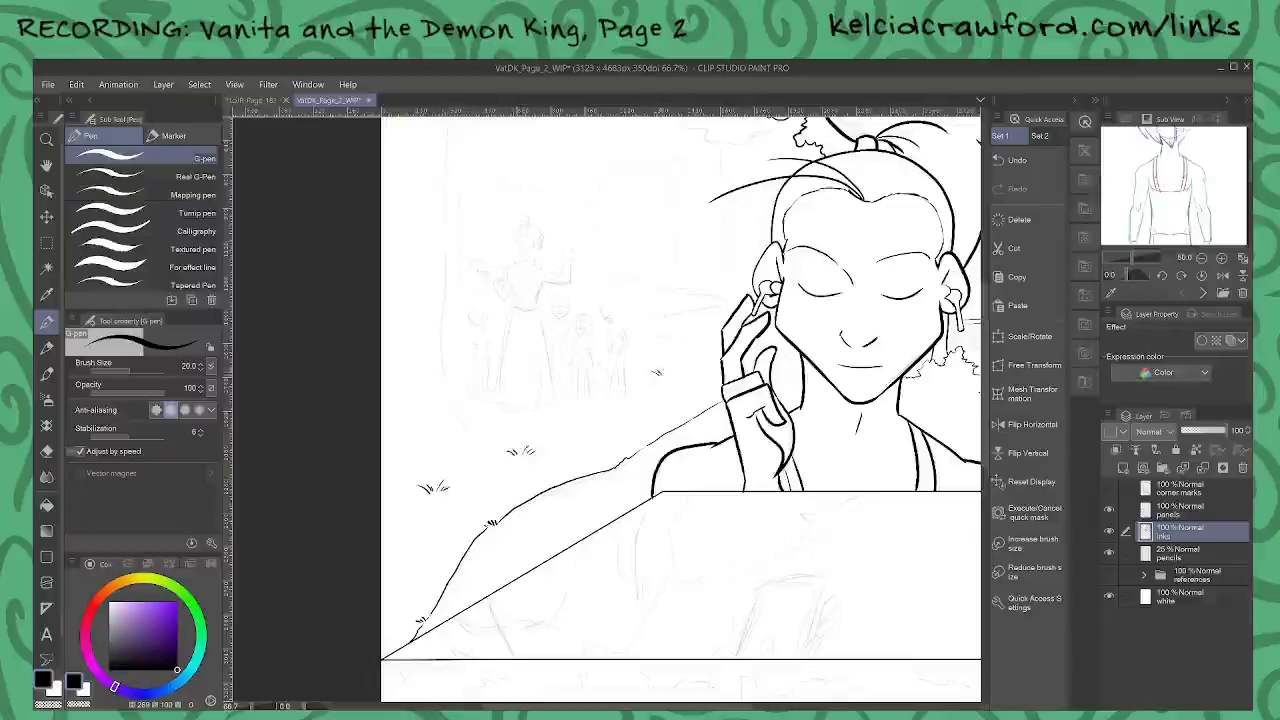
left_click_drag(674, 372, 664, 408)
left_click_drag(666, 402, 626, 445)
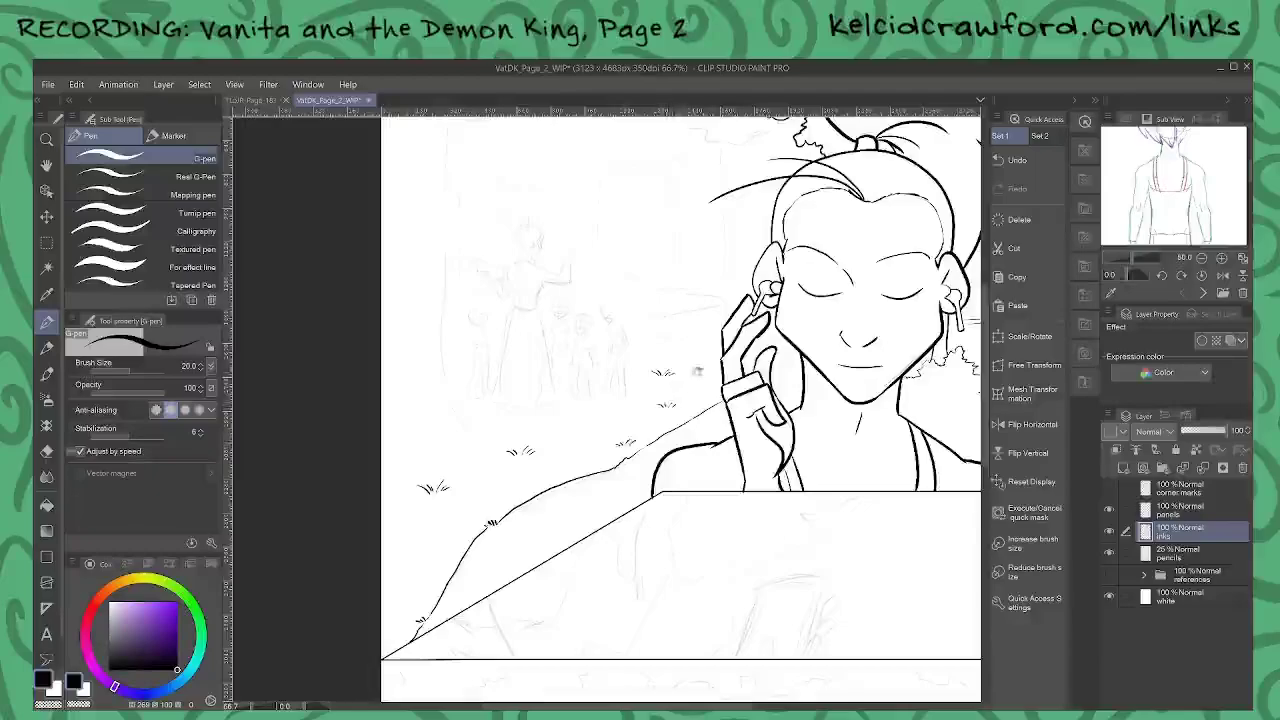
Step: Ink the winding, tufted bank beside the raised hand and its continuation in the gap between the hand and neck
left_click_drag(698, 372, 662, 510)
scroll(759, 508, "up", 8)
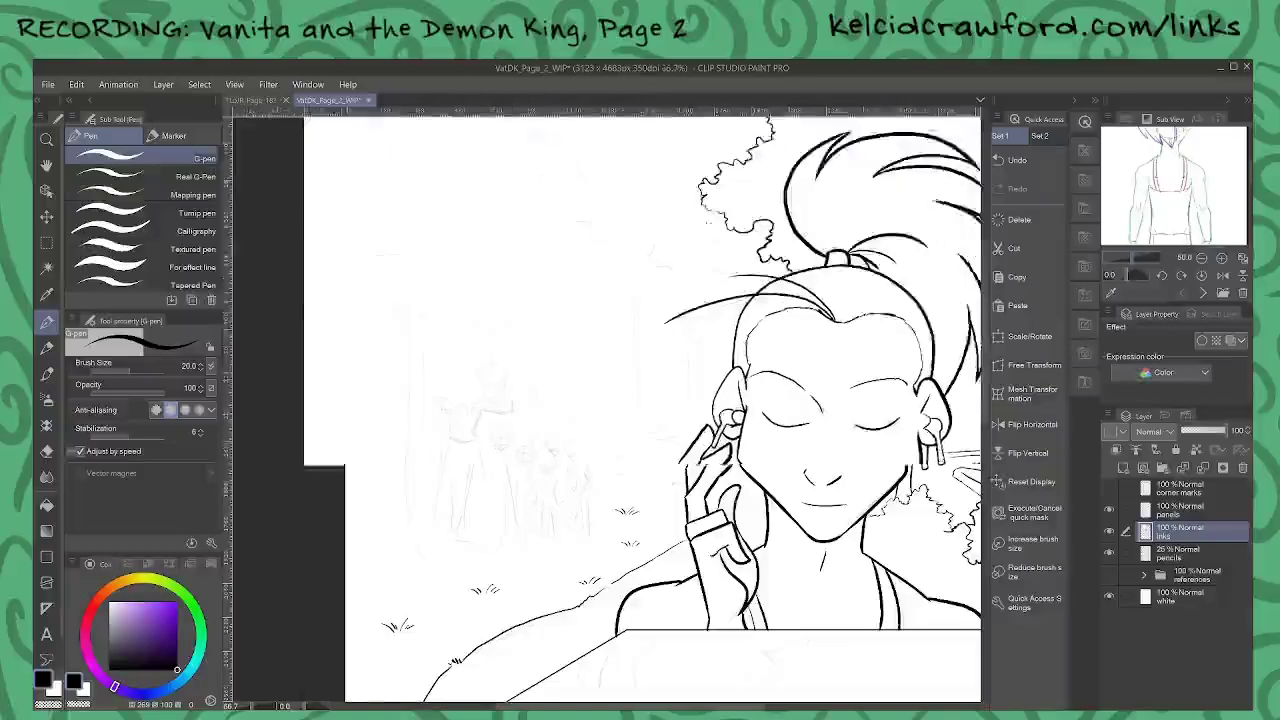
mouse_move(716, 526)
left_mouse_down()
mouse_move(765, 499)
mouse_move(721, 484)
left_mouse_up()
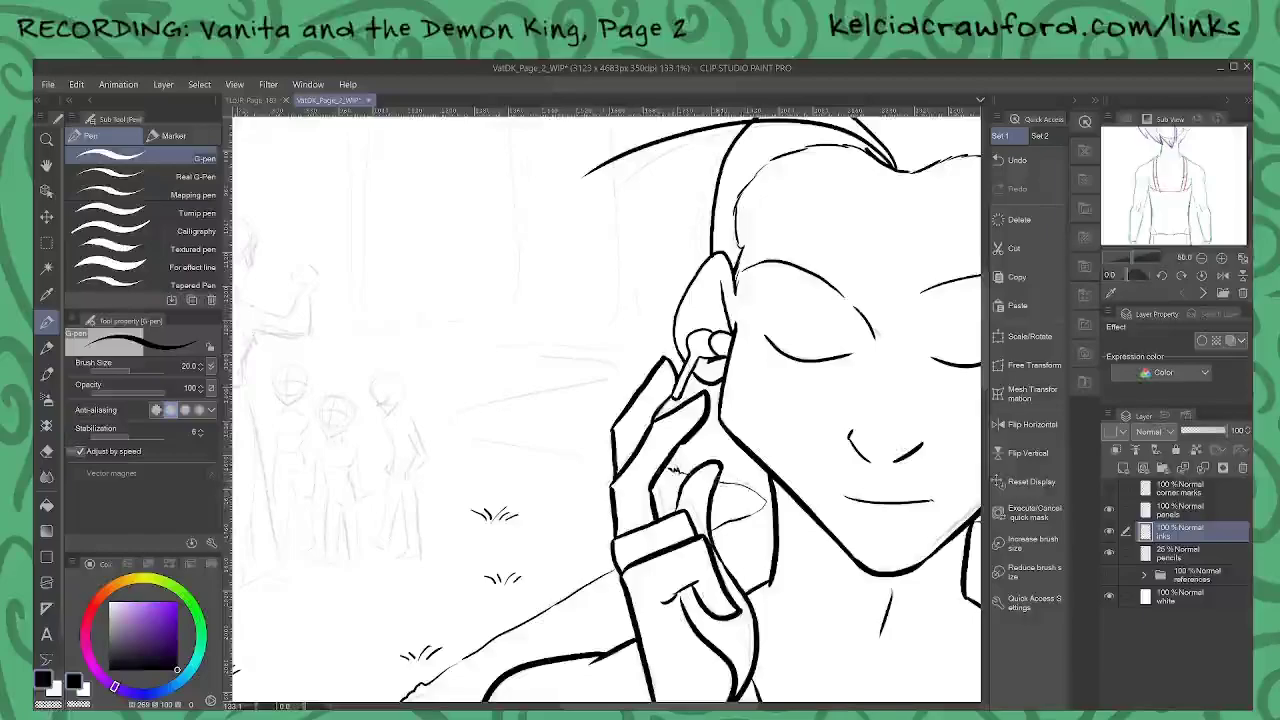
left_click_drag(612, 456, 544, 452)
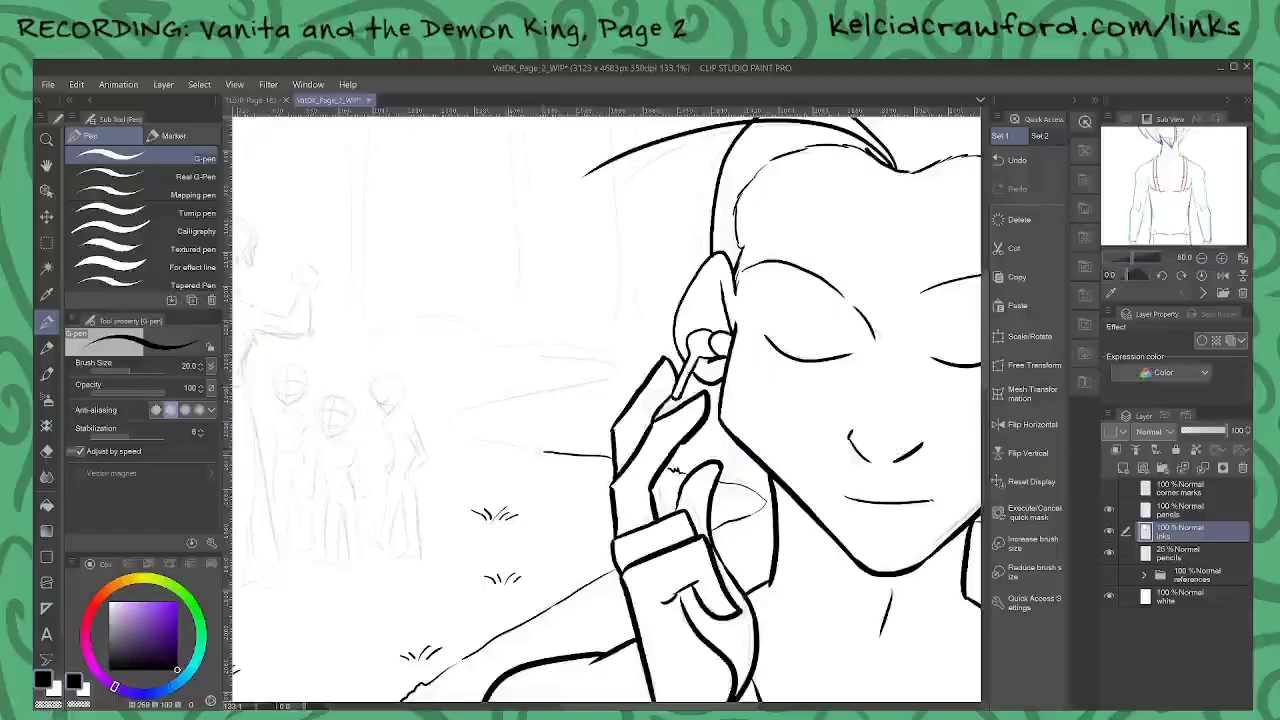
mouse_move(532, 450)
left_mouse_down()
mouse_move(447, 436)
mouse_move(560, 388)
left_mouse_up()
mouse_move(566, 386)
left_mouse_down()
mouse_move(614, 376)
mouse_move(602, 364)
left_mouse_up()
Step: Ink the thin, nearly horizontal far bank lines from the fingertips toward the sketched figures, adding small grass tufts
left_click_drag(503, 343, 656, 353)
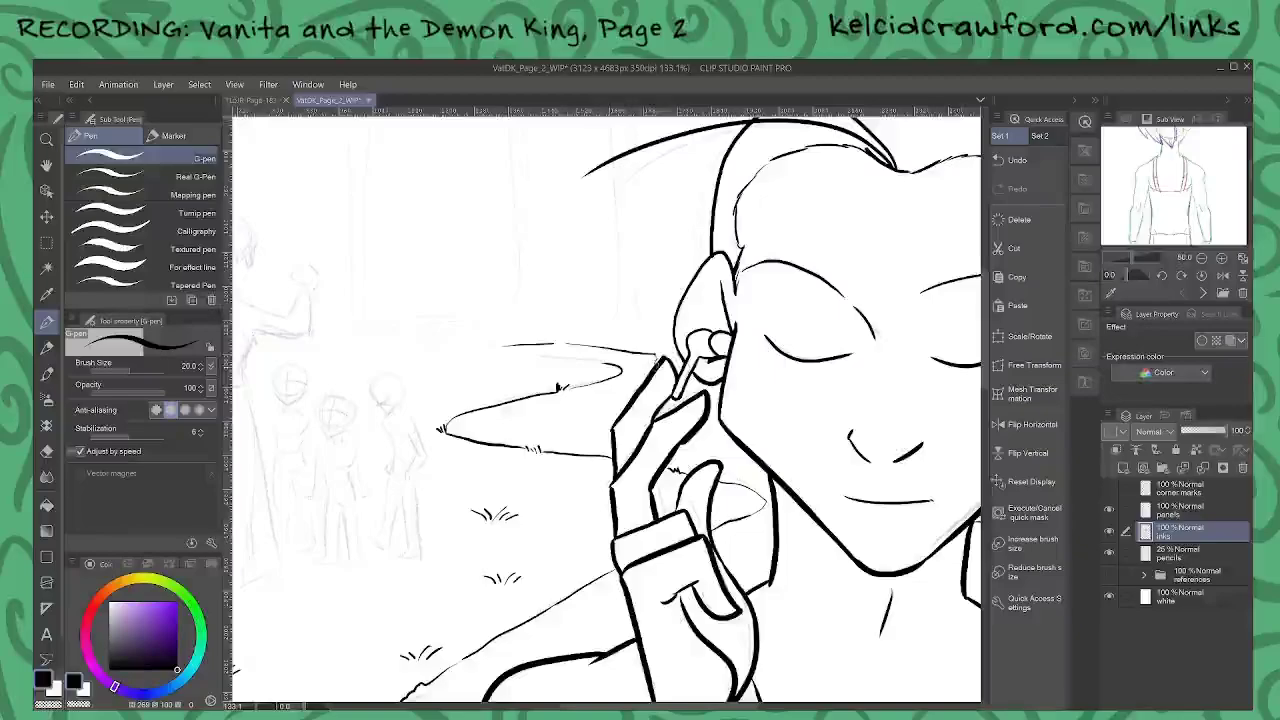
key("ctrl+z")
left_click_drag(553, 343, 664, 364)
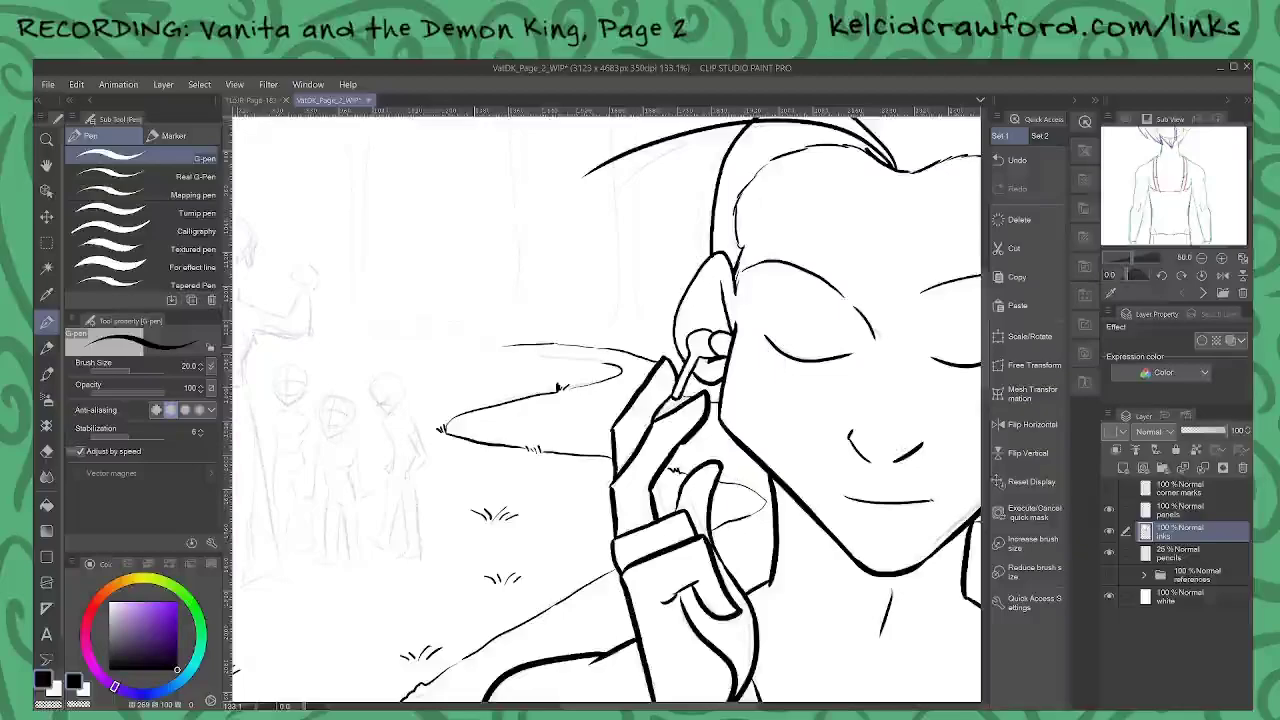
left_click_drag(342, 340, 608, 365)
scroll(391, 342, "up", 3)
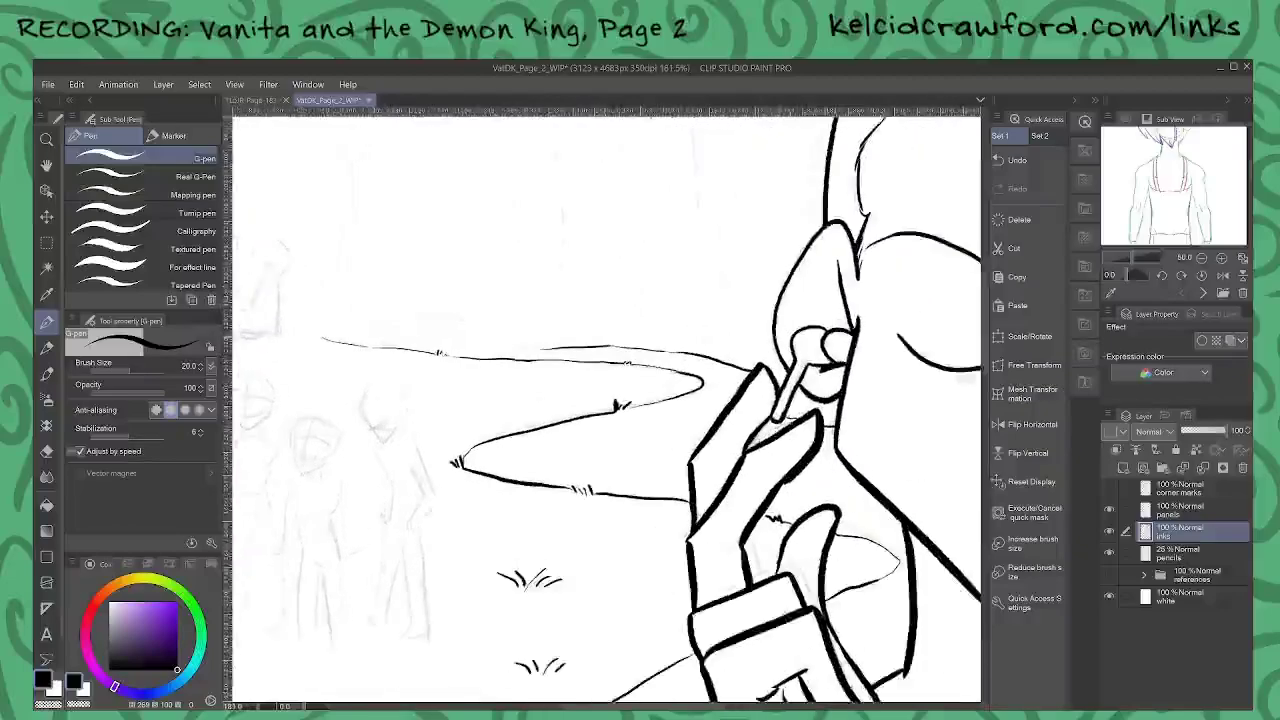
left_click_drag(474, 346, 496, 351)
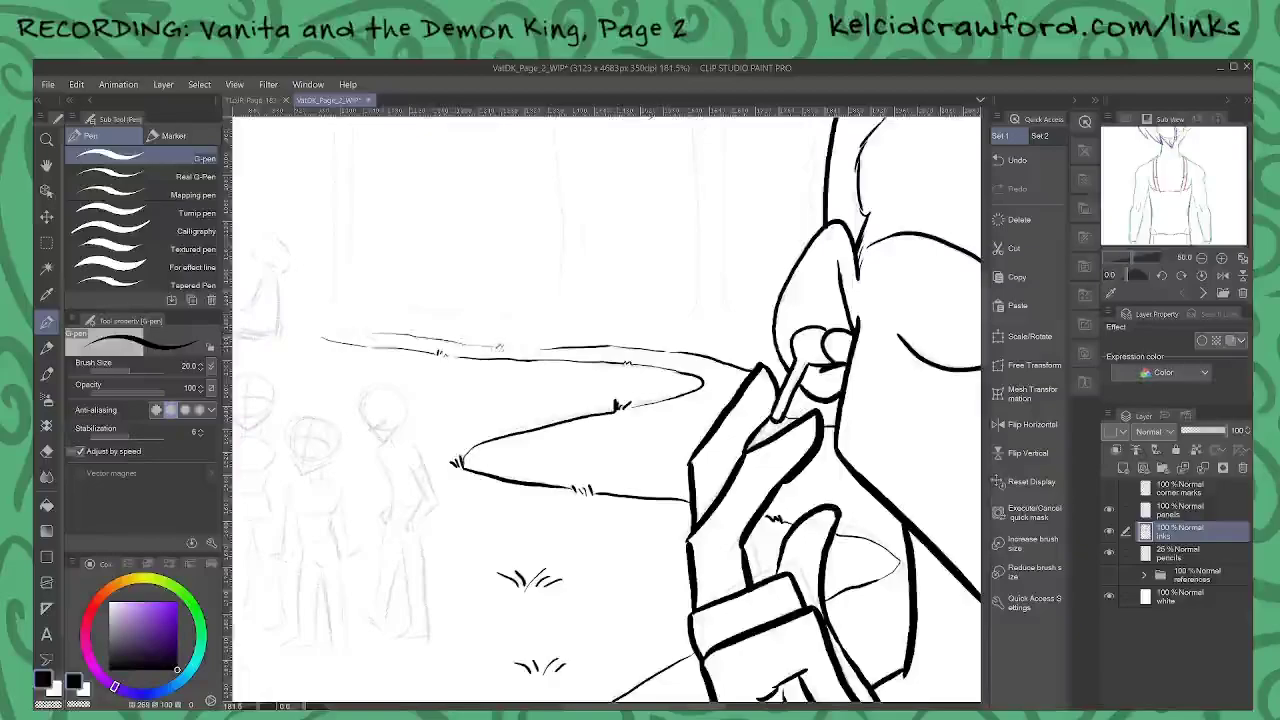
Step: Ink the jagged tree foliage outline across the page's upper-left corner, from the left page edge to the upper edge
scroll(710, 310, "down", 5)
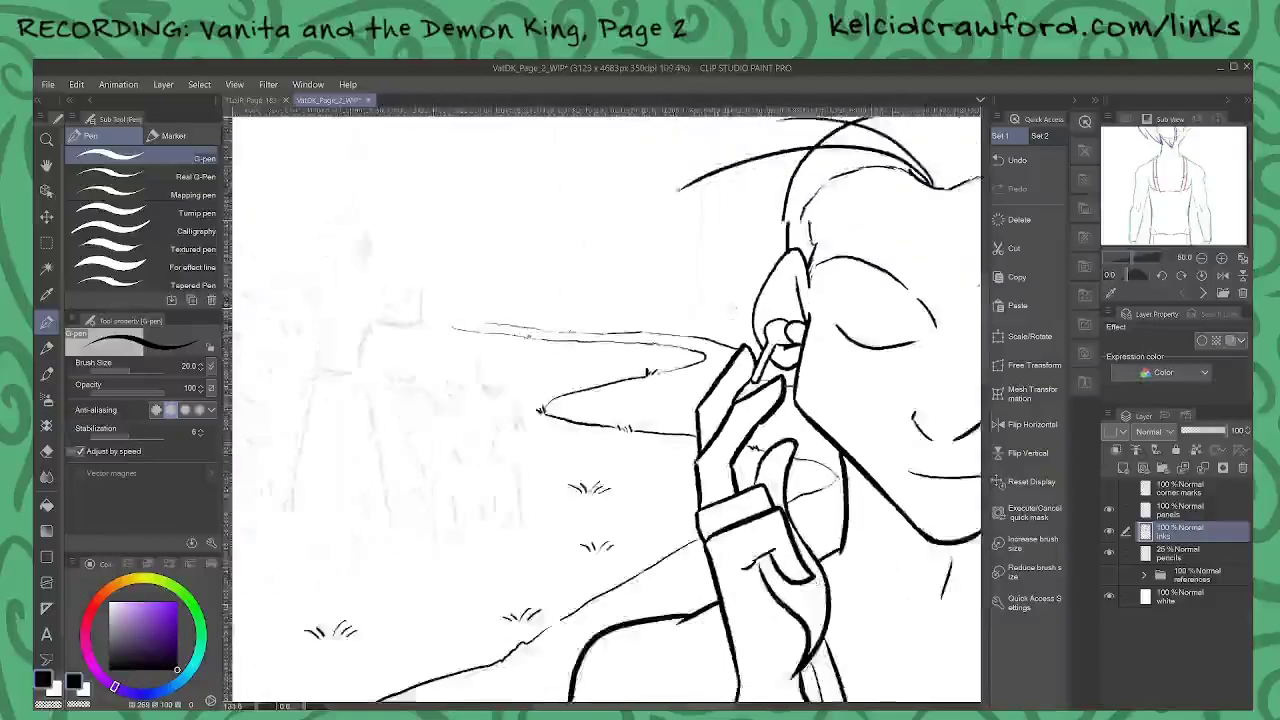
scroll(717, 312, "down", 1)
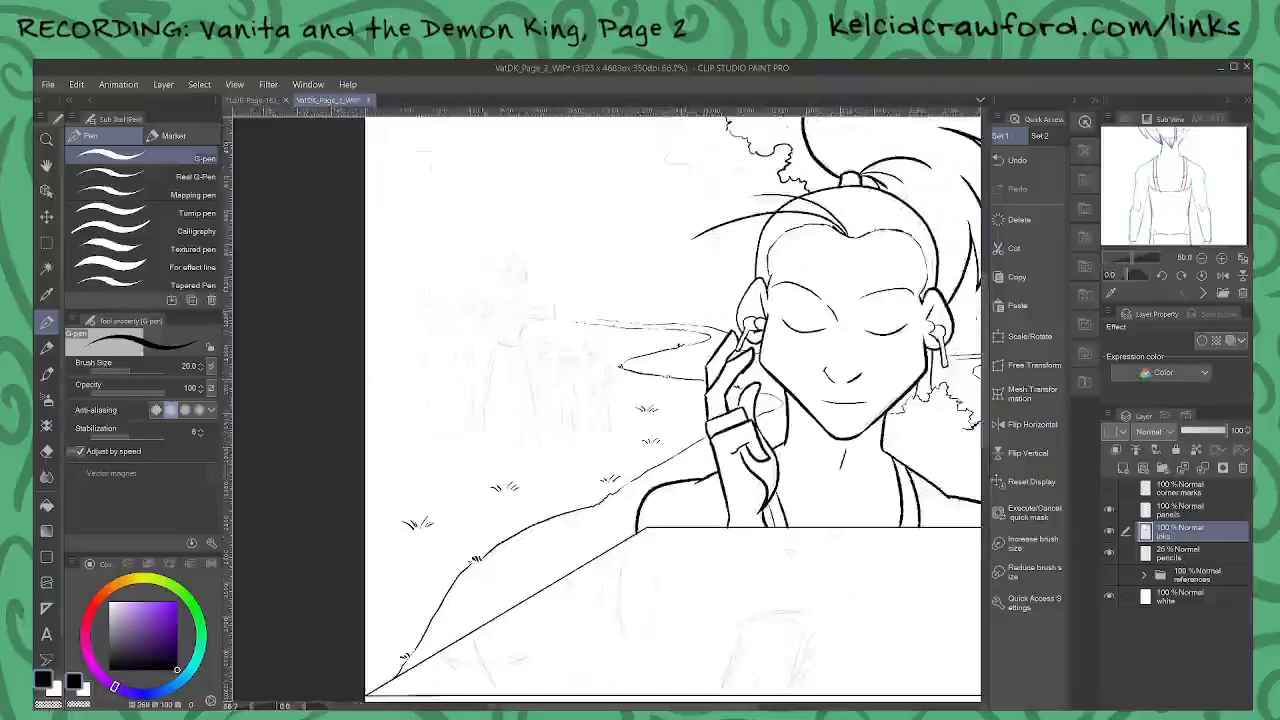
left_click_drag(543, 218, 591, 348)
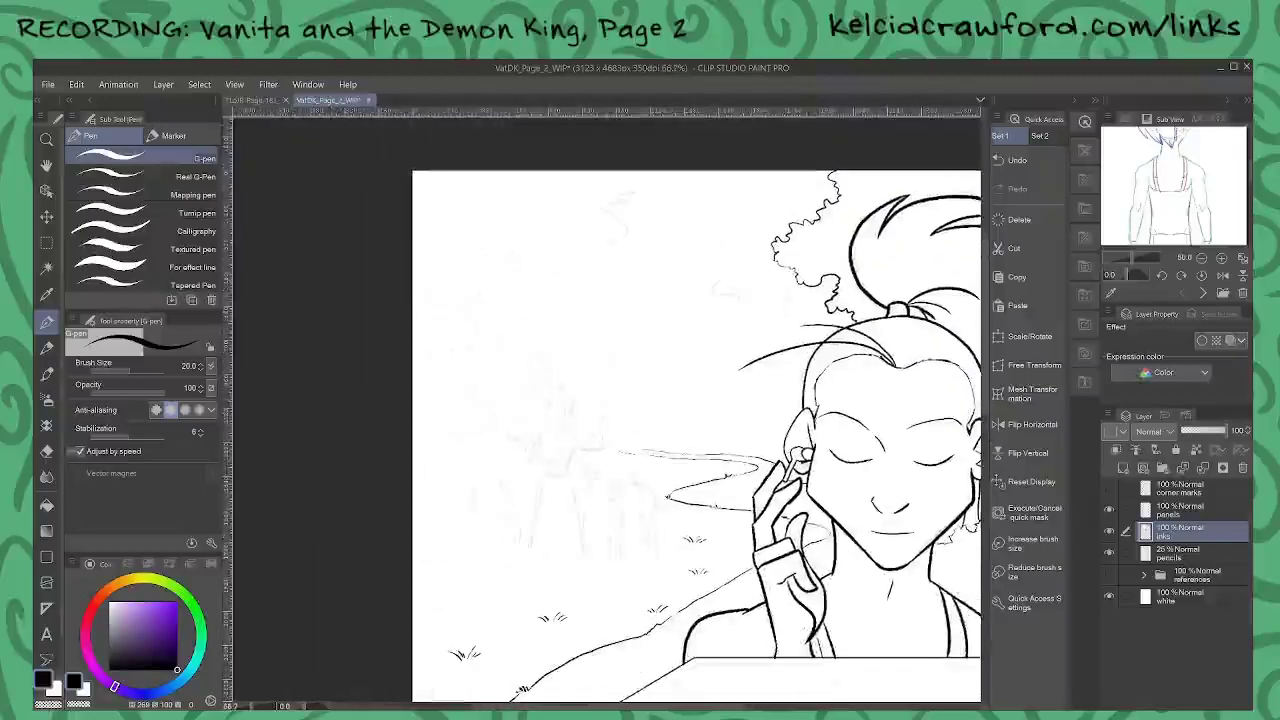
mouse_move(414, 280)
left_mouse_down()
mouse_move(514, 292)
mouse_move(559, 271)
mouse_move(542, 252)
mouse_move(560, 266)
mouse_move(581, 241)
mouse_move(606, 249)
mouse_move(629, 212)
mouse_move(602, 207)
mouse_move(651, 172)
left_mouse_up()
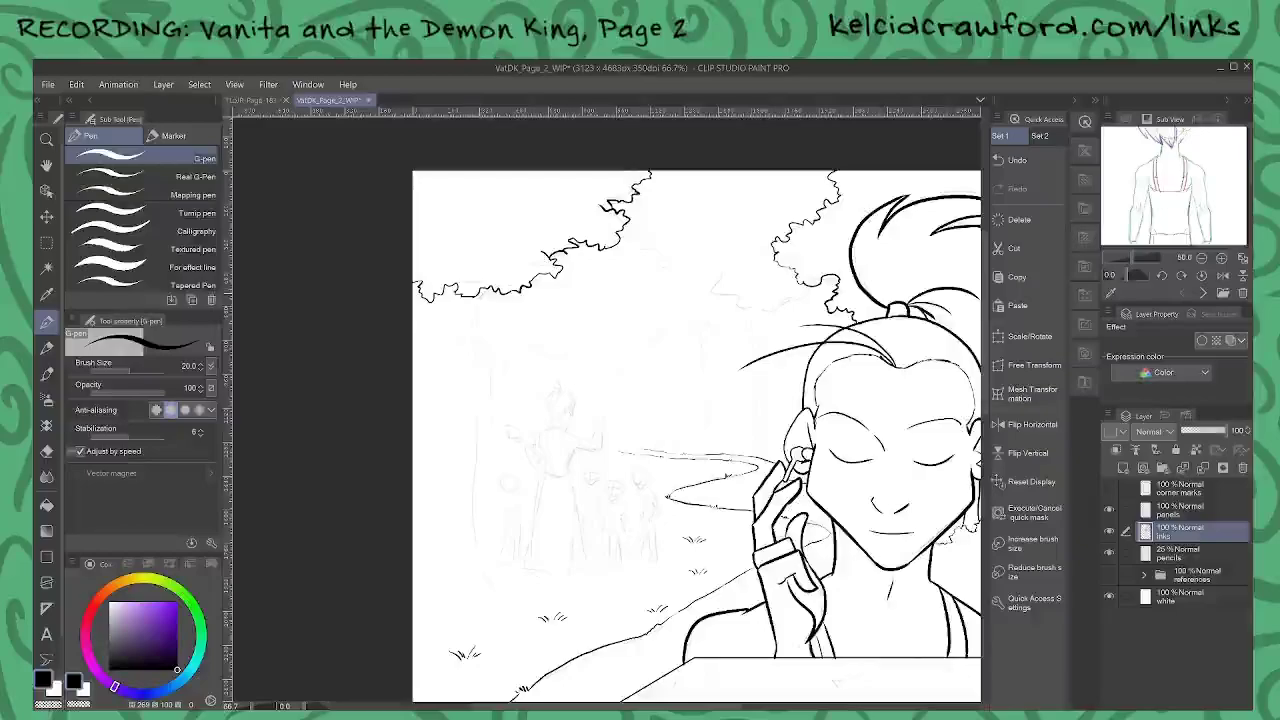
Step: Ink the large tree trunk below the upper-left foliage, with flared roots and grass at its base
mouse_move(479, 322)
left_mouse_down()
mouse_move(478, 544)
mouse_move(489, 577)
mouse_move(503, 571)
mouse_move(462, 598)
mouse_move(461, 528)
left_mouse_up()
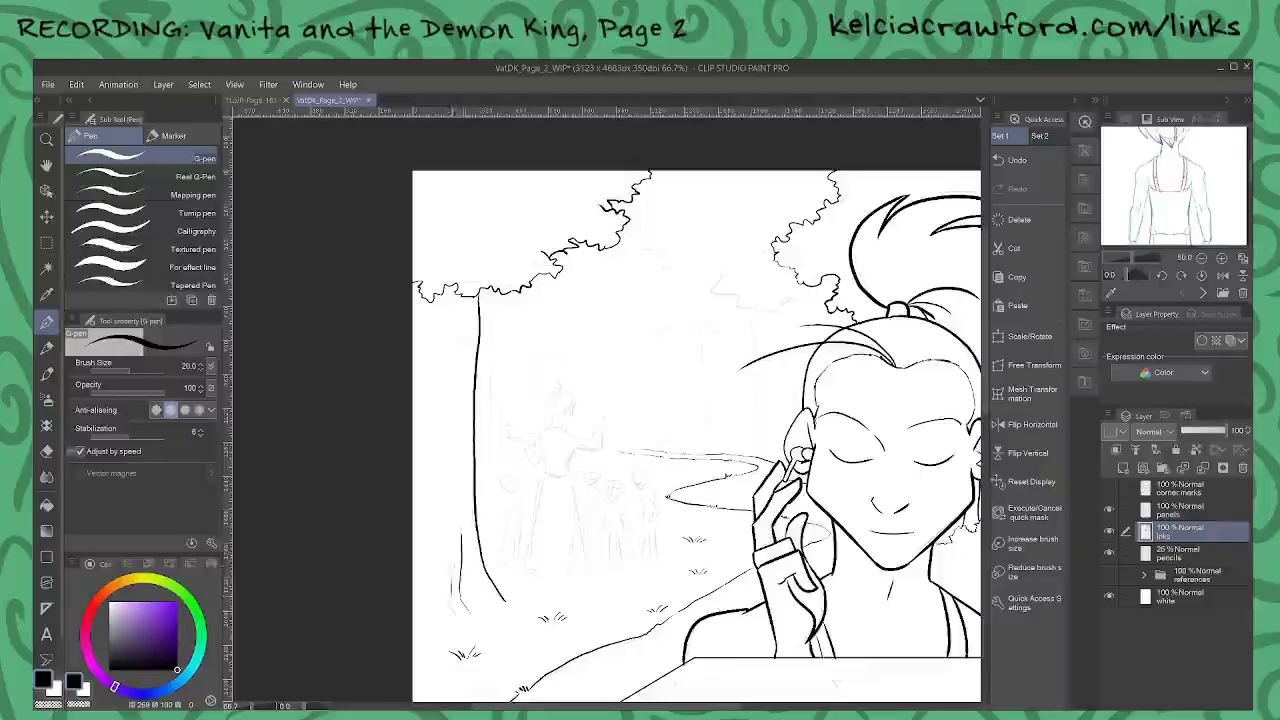
left_click_drag(476, 595, 528, 606)
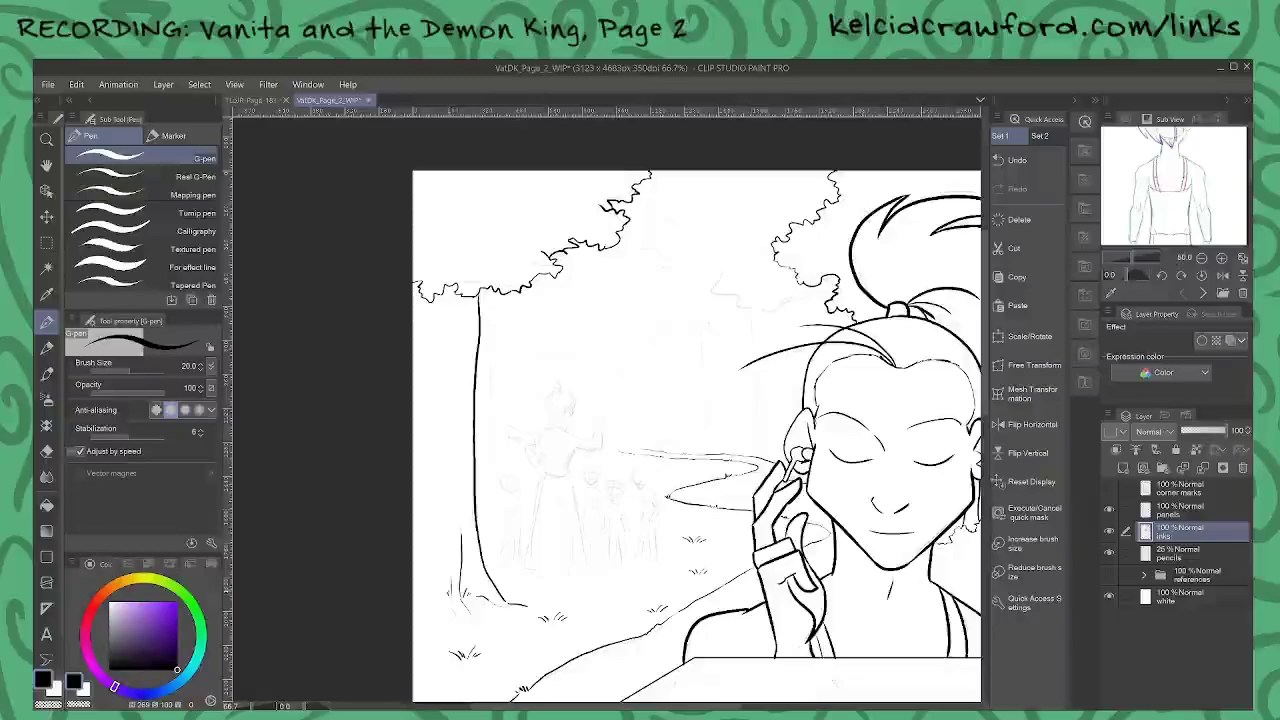
left_click_drag(441, 600, 419, 607)
left_click_drag(442, 300, 437, 556)
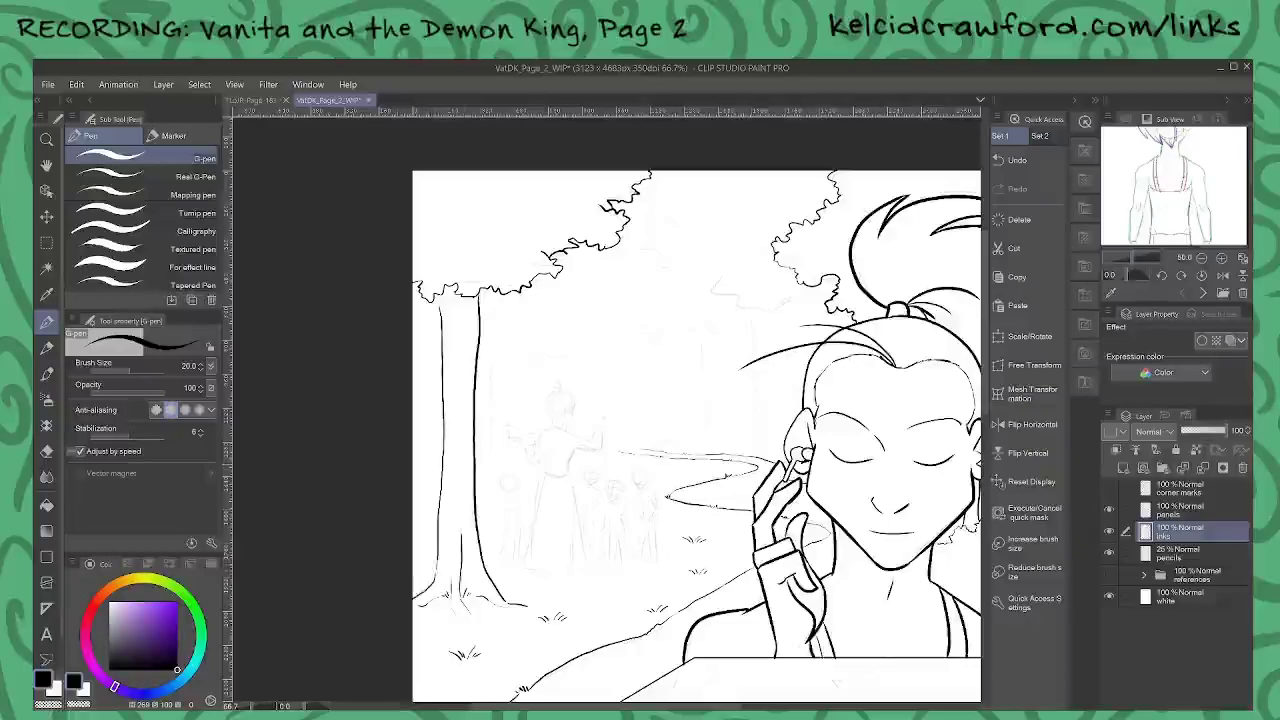
Step: Ink the jagged foliage outline that descends from the upper-left tree to the foliage beside the ponytail
left_click_drag(652, 533, 348, 460)
left_click_drag(414, 329, 637, 467)
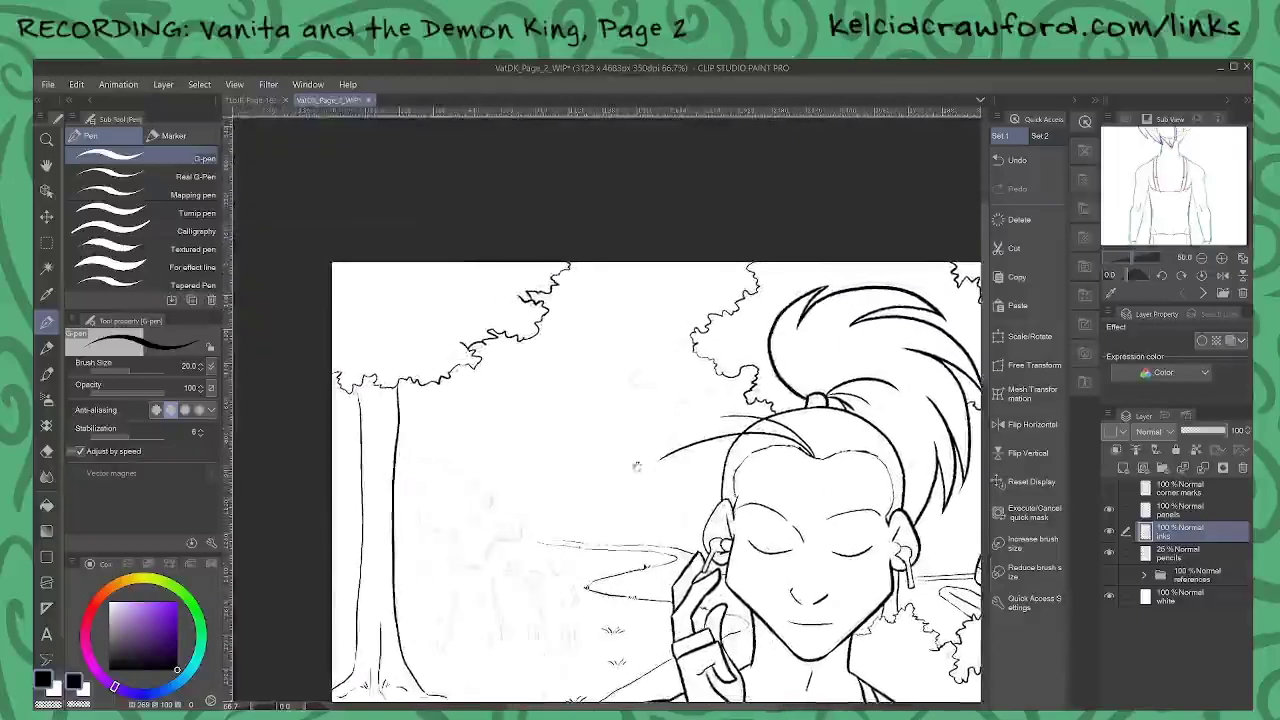
scroll(616, 366, "up", 2)
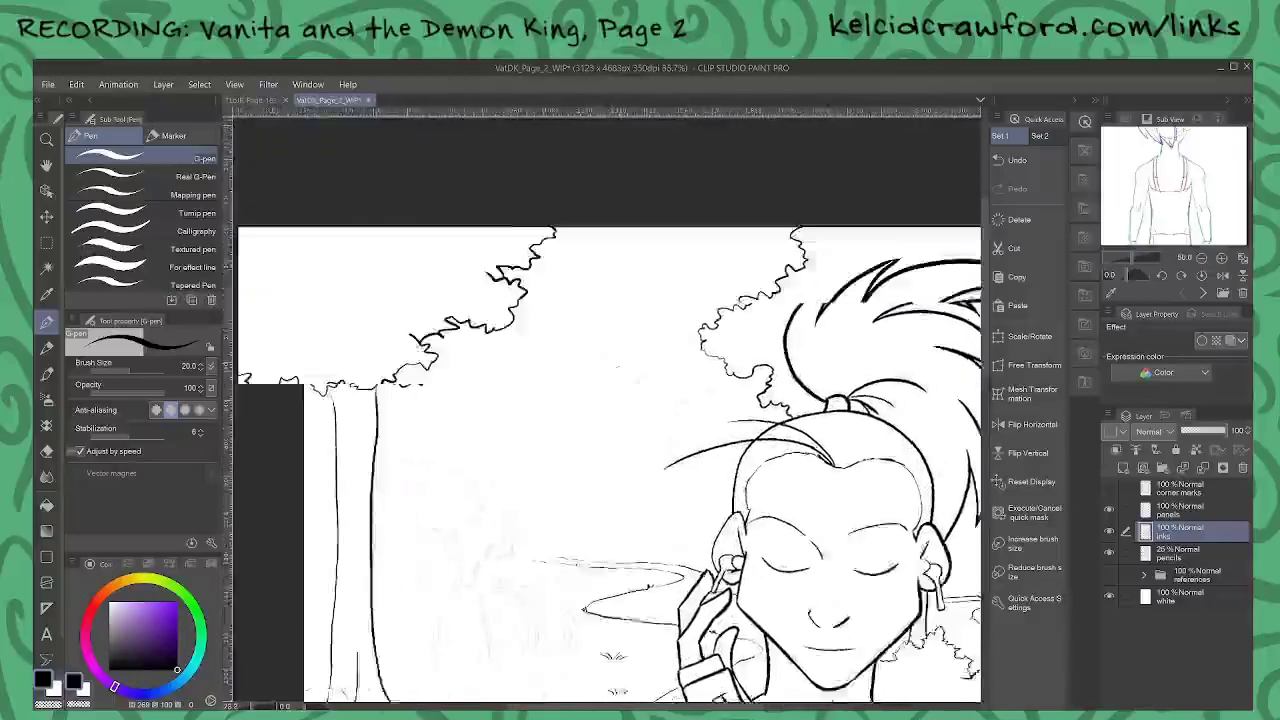
mouse_move(521, 244)
left_mouse_down()
mouse_move(550, 272)
mouse_move(548, 302)
mouse_move(525, 315)
mouse_move(556, 358)
mouse_move(600, 355)
mouse_move(606, 378)
mouse_move(647, 380)
mouse_move(666, 410)
mouse_move(690, 405)
mouse_move(714, 424)
mouse_move(802, 392)
left_mouse_up()
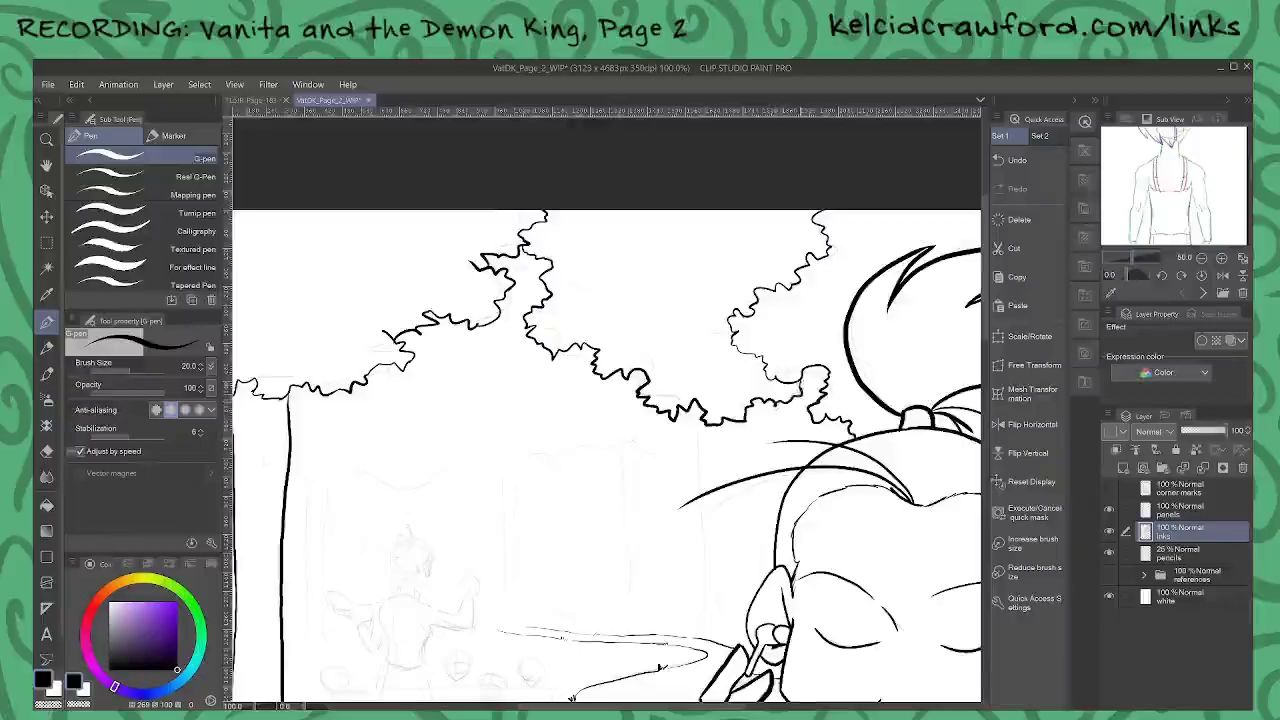
Step: Ink both sides of the slender tree trunk beside the head, from the foliage down to the ground
scroll(751, 472, "up", 3)
left_click_drag(686, 672, 684, 402)
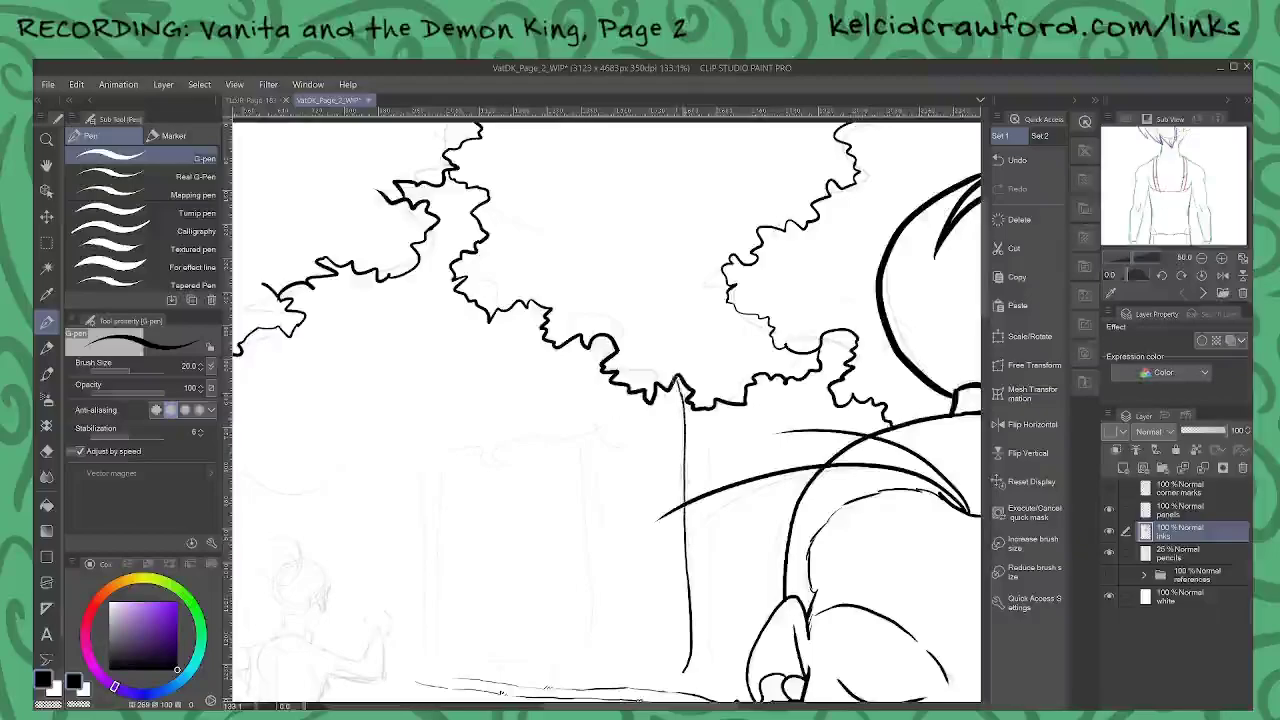
left_click_drag(716, 670, 712, 406)
Step: Ink the lower background foliage line from the large trunk past the slender trunk, plus the two outlines linking it to the upper foliage
left_click_drag(576, 552, 773, 462)
mouse_move(336, 369)
left_mouse_down()
mouse_move(371, 394)
mouse_move(392, 371)
mouse_move(417, 371)
mouse_move(479, 409)
mouse_move(532, 386)
mouse_move(546, 352)
mouse_move(542, 382)
mouse_move(557, 387)
mouse_move(633, 356)
mouse_move(652, 377)
mouse_move(672, 367)
mouse_move(702, 384)
mouse_move(743, 348)
mouse_move(817, 357)
mouse_move(876, 328)
mouse_move(700, 352)
mouse_move(797, 299)
left_mouse_up()
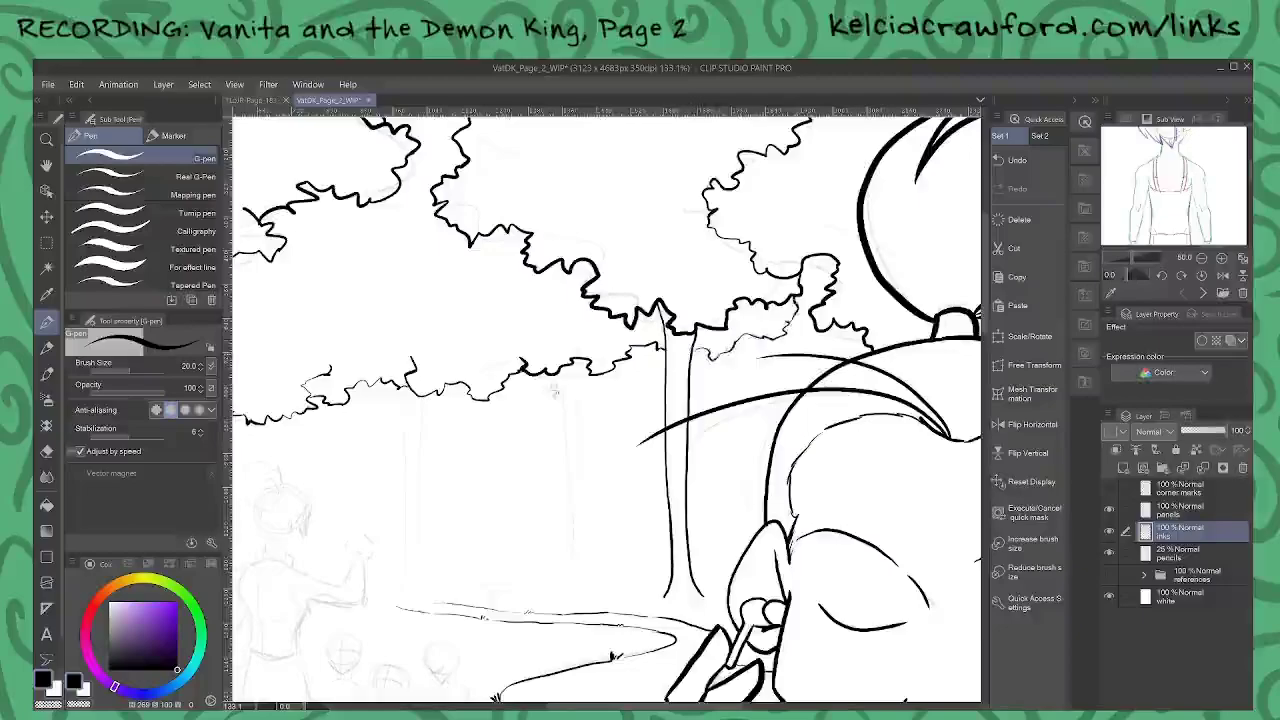
left_click_drag(467, 367, 786, 424)
mouse_move(690, 368)
left_mouse_down()
mouse_move(744, 334)
mouse_move(762, 290)
left_mouse_up()
mouse_move(646, 412)
left_mouse_down()
mouse_move(600, 332)
mouse_move(578, 324)
left_mouse_up()
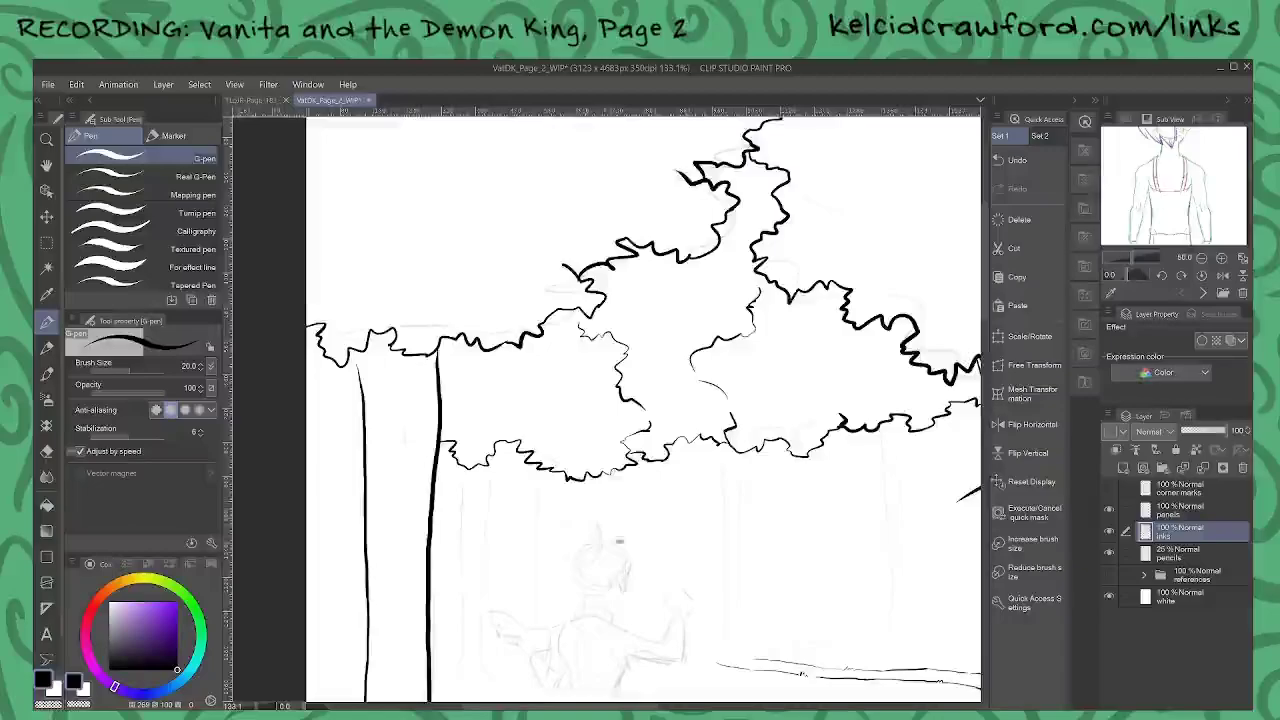
left_click_drag(643, 532, 638, 383)
left_click_drag(701, 449, 490, 448)
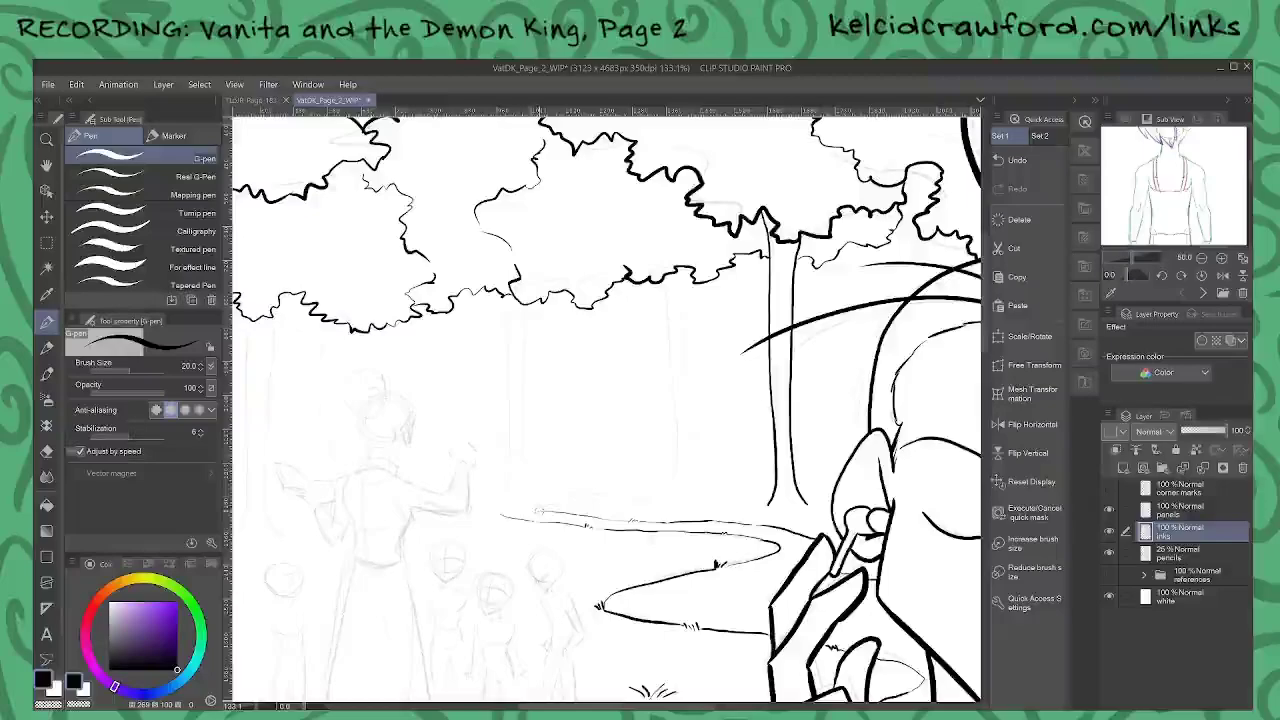
Step: Ink another slender tree trunk in the background and the grassy ground line running past the trunk bases to the path's far end
left_click_drag(533, 509, 597, 503)
mouse_move(568, 499)
left_mouse_down()
mouse_move(640, 493)
mouse_move(676, 466)
mouse_move(668, 274)
left_mouse_up()
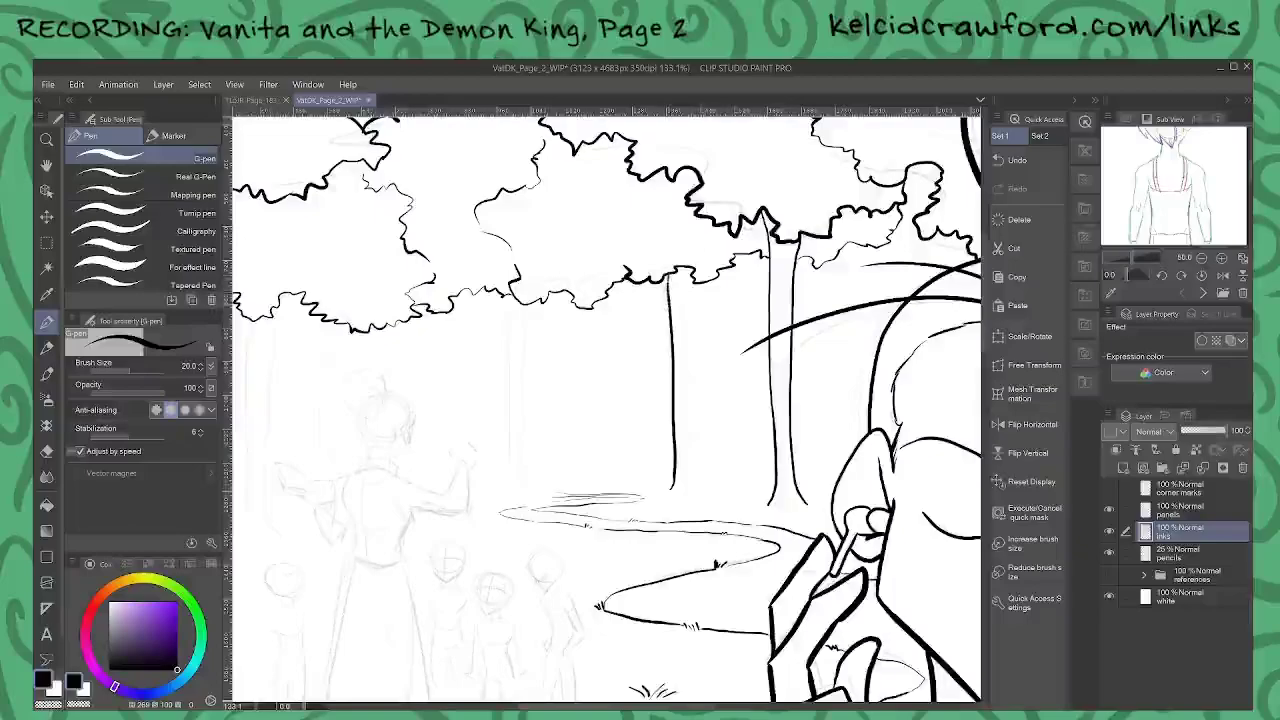
left_click_drag(697, 487, 690, 269)
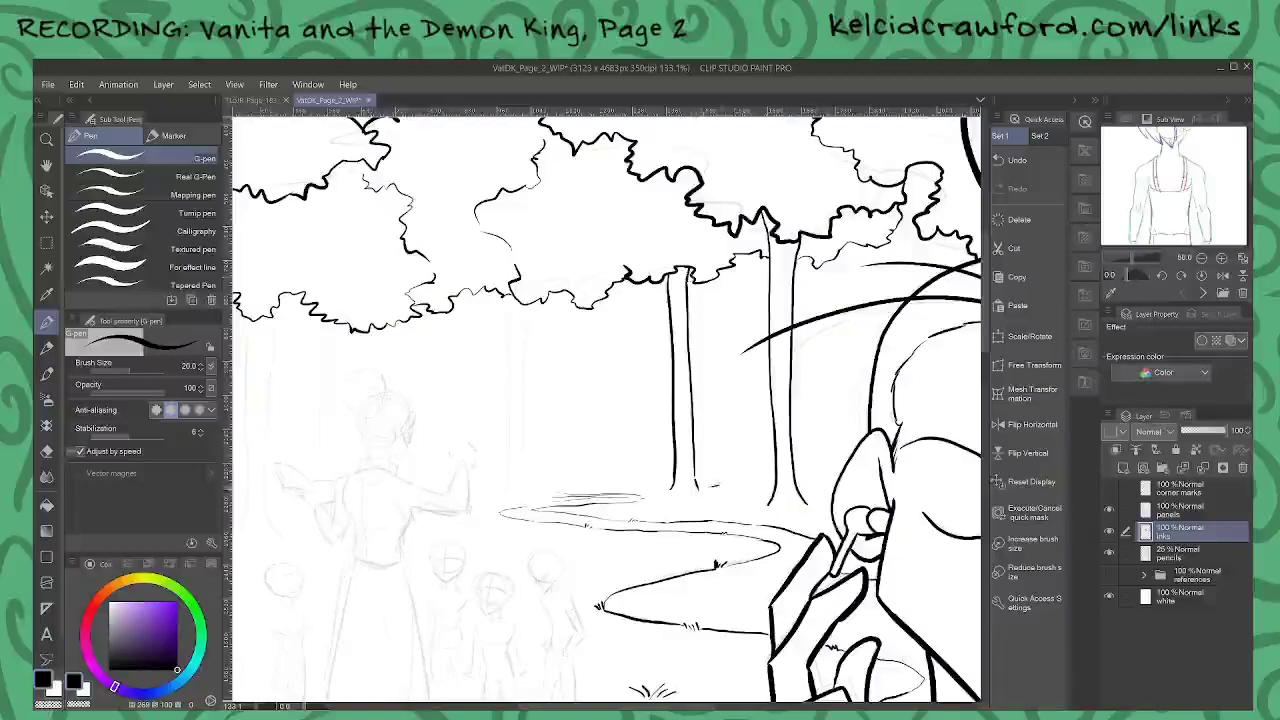
left_click_drag(720, 484, 831, 491)
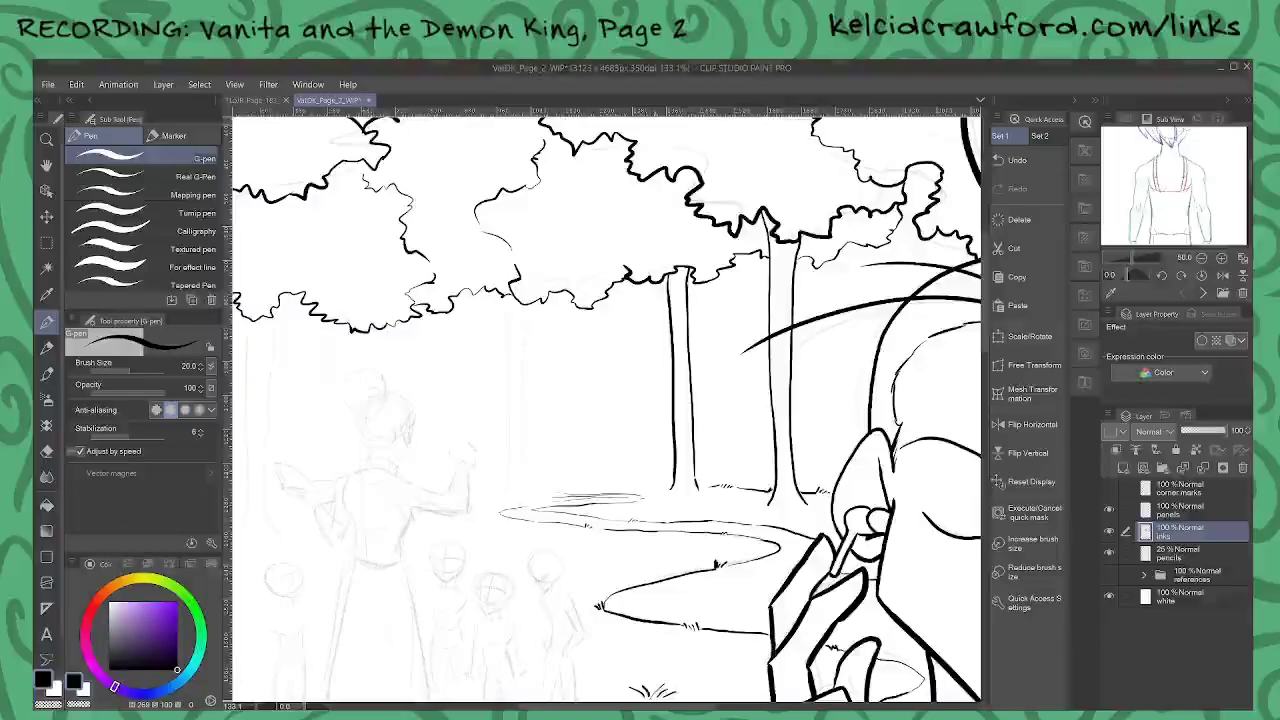
mouse_move(698, 487)
left_mouse_down()
mouse_move(709, 486)
mouse_move(576, 493)
left_mouse_up()
Step: Ink the forked tree trunk at the far end of the path, with branches reaching the foliage, and save the page
left_click_drag(539, 449, 573, 452)
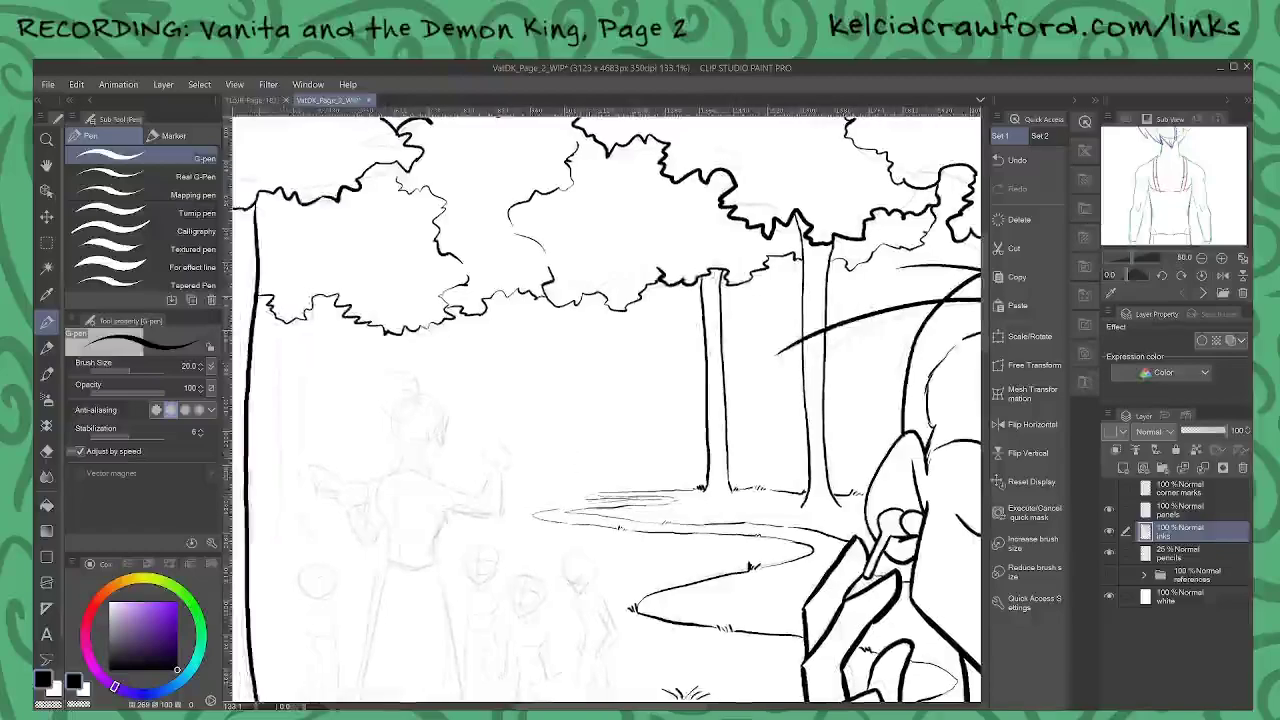
left_click_drag(584, 498, 561, 312)
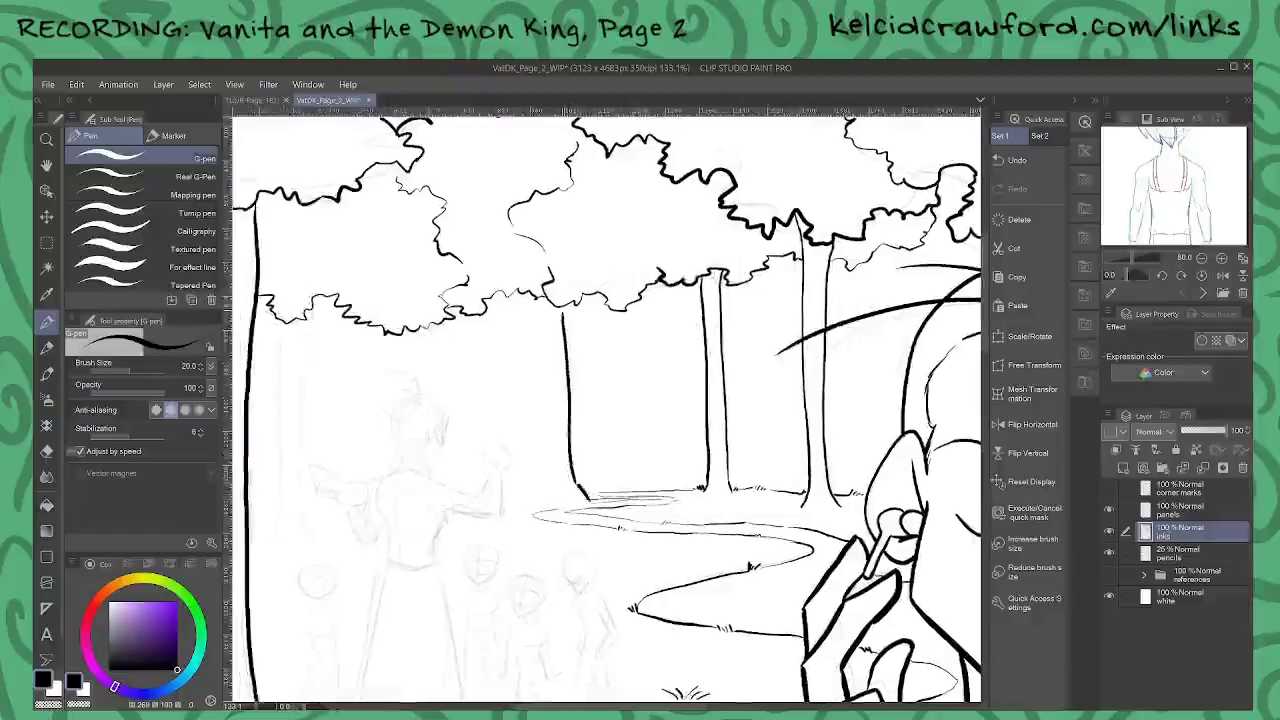
mouse_move(564, 492)
left_mouse_down()
mouse_move(553, 379)
mouse_move(517, 297)
left_mouse_up()
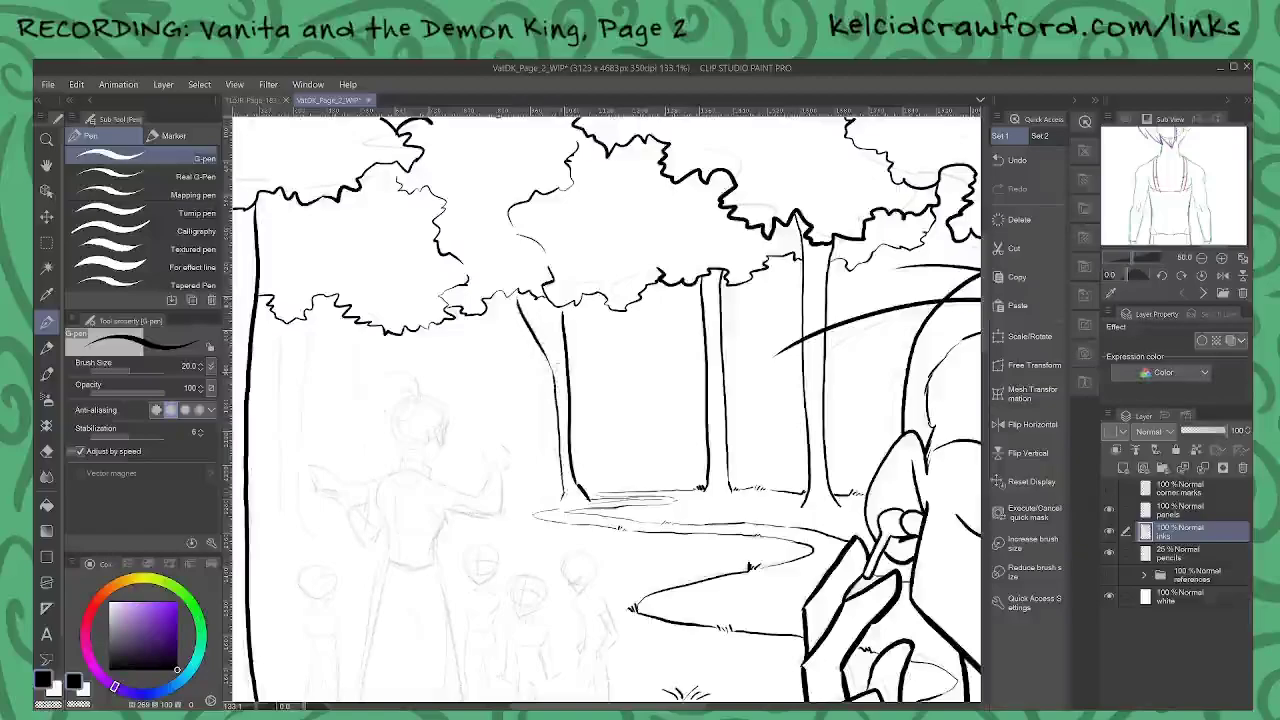
left_click_drag(557, 366, 518, 297)
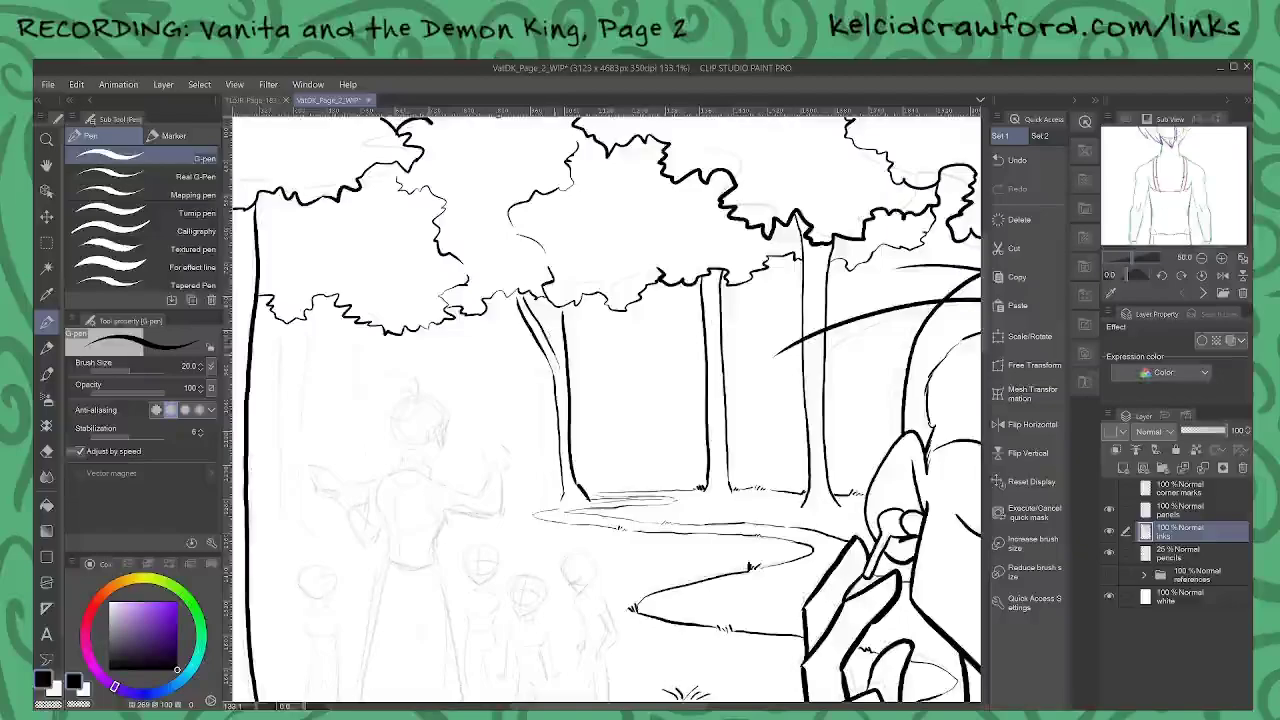
mouse_move(556, 354)
left_mouse_down()
mouse_move(558, 306)
mouse_move(575, 316)
mouse_move(588, 302)
left_mouse_up()
left_click_drag(540, 370, 750, 385)
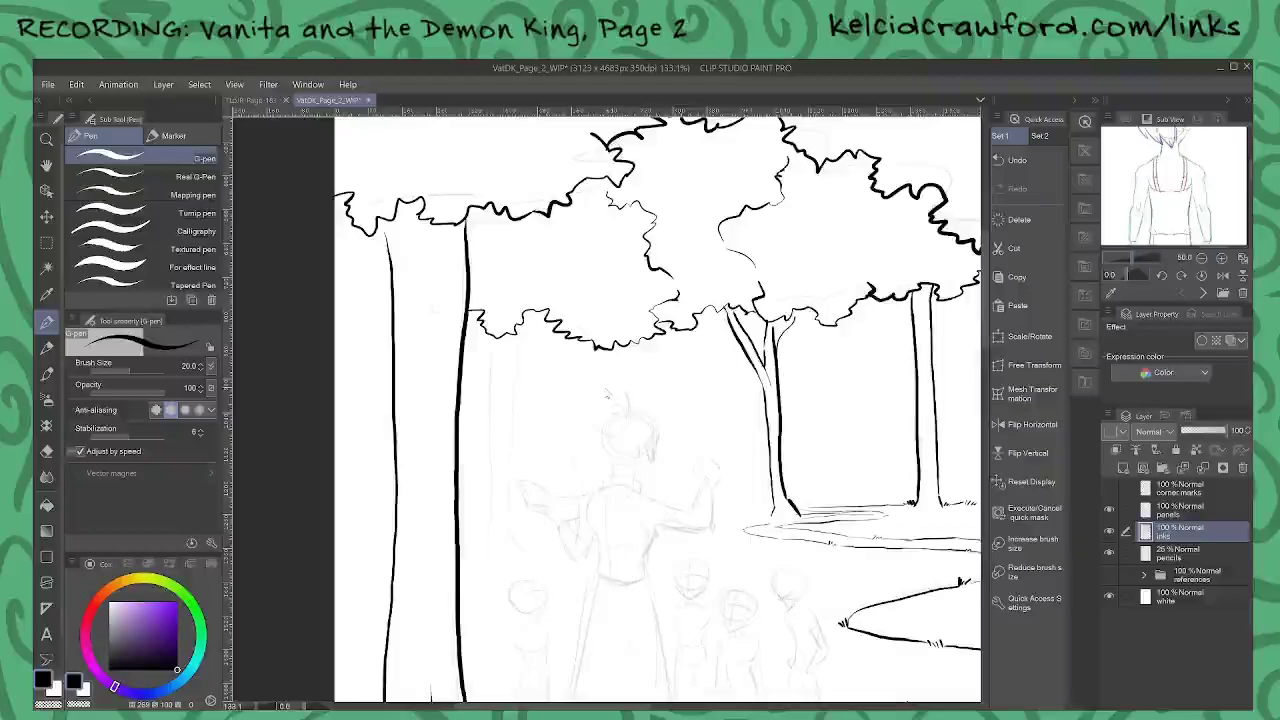
key("ctrl+s")
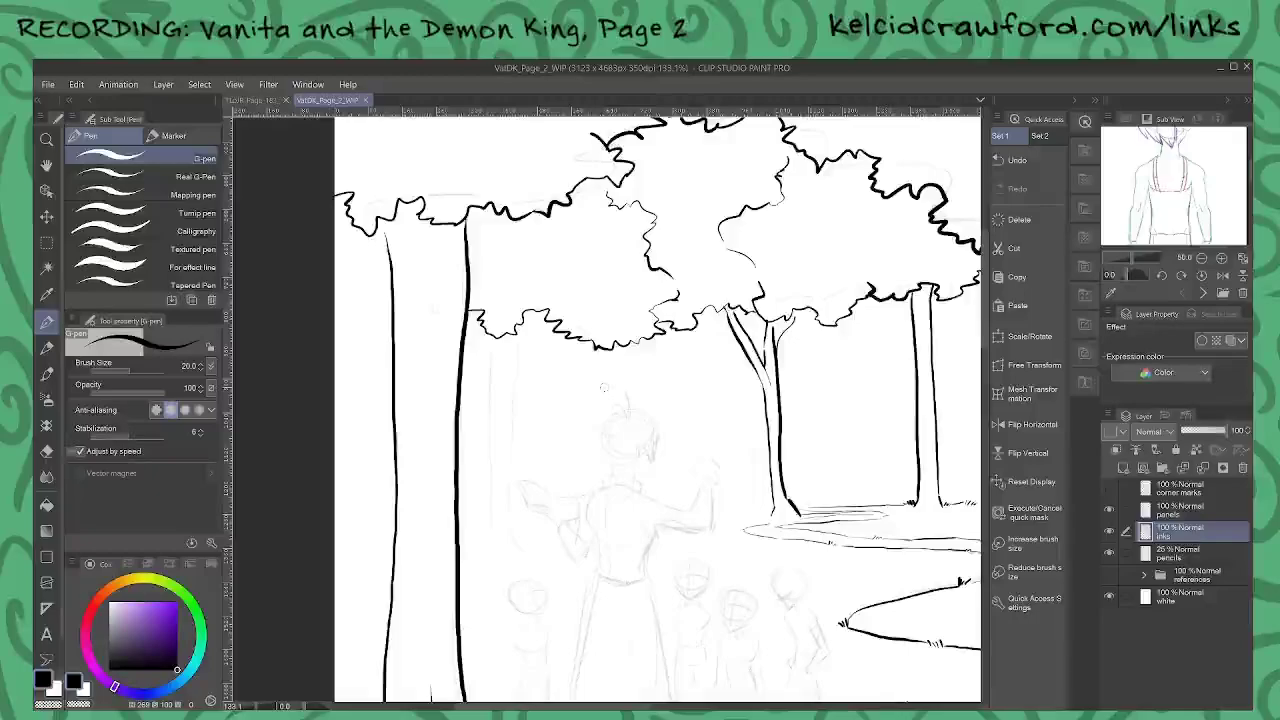
Step: Ink the background woman's ear, face edge, jaw and neck, plus the band collar around the neck
left_click_drag(697, 508, 602, 364)
scroll(547, 279, "up", 2)
scroll(545, 278, "up", 6)
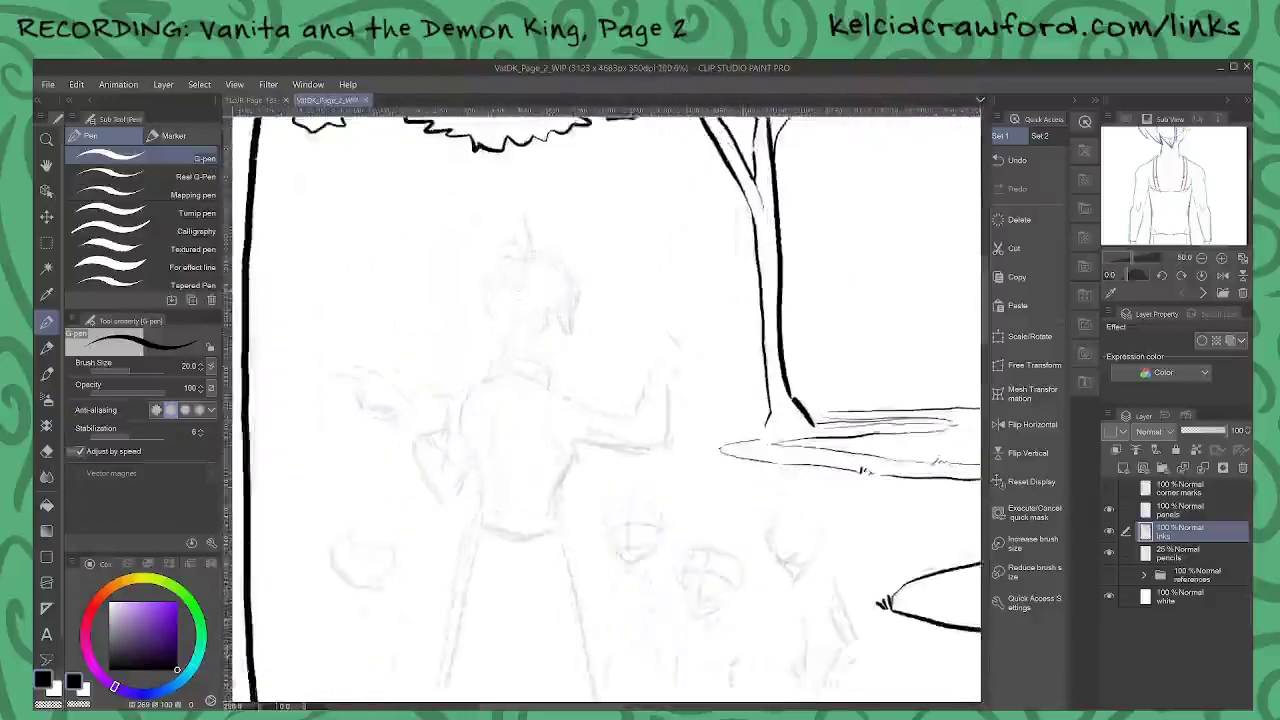
scroll(580, 310, "up", 2)
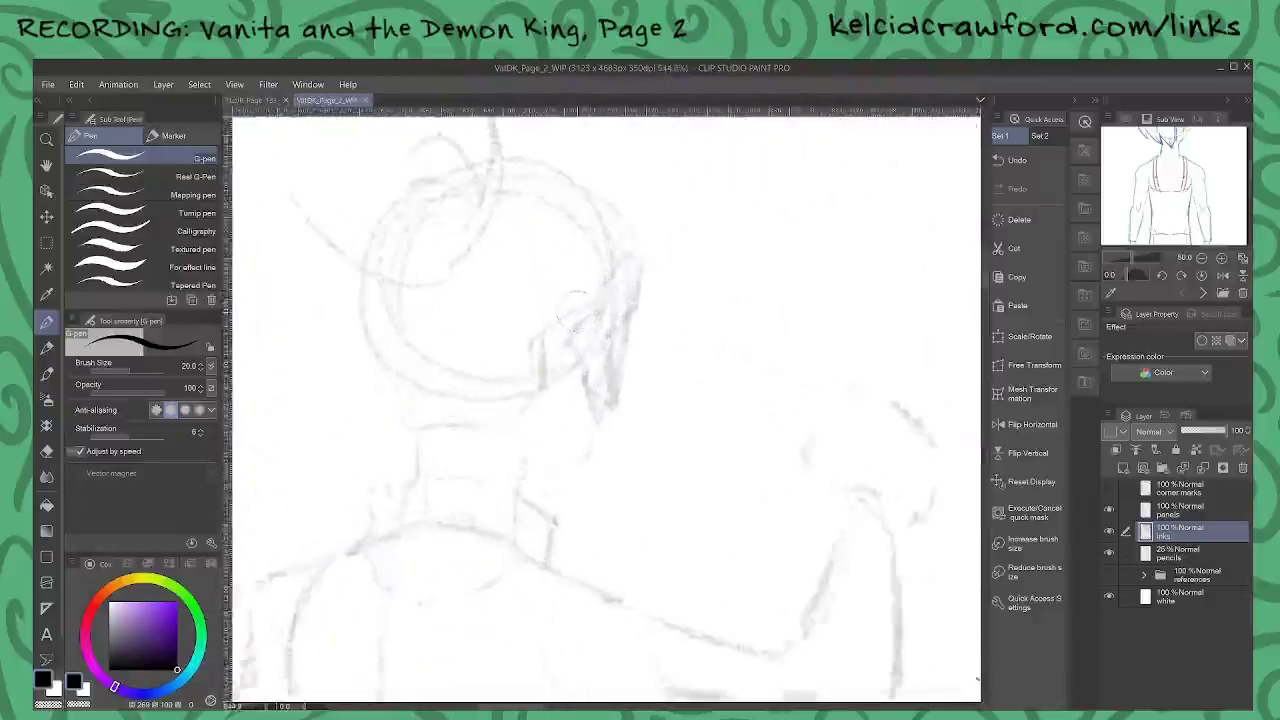
mouse_move(601, 298)
left_mouse_down()
mouse_move(575, 345)
mouse_move(588, 358)
mouse_move(614, 290)
mouse_move(628, 340)
mouse_move(597, 389)
left_mouse_up()
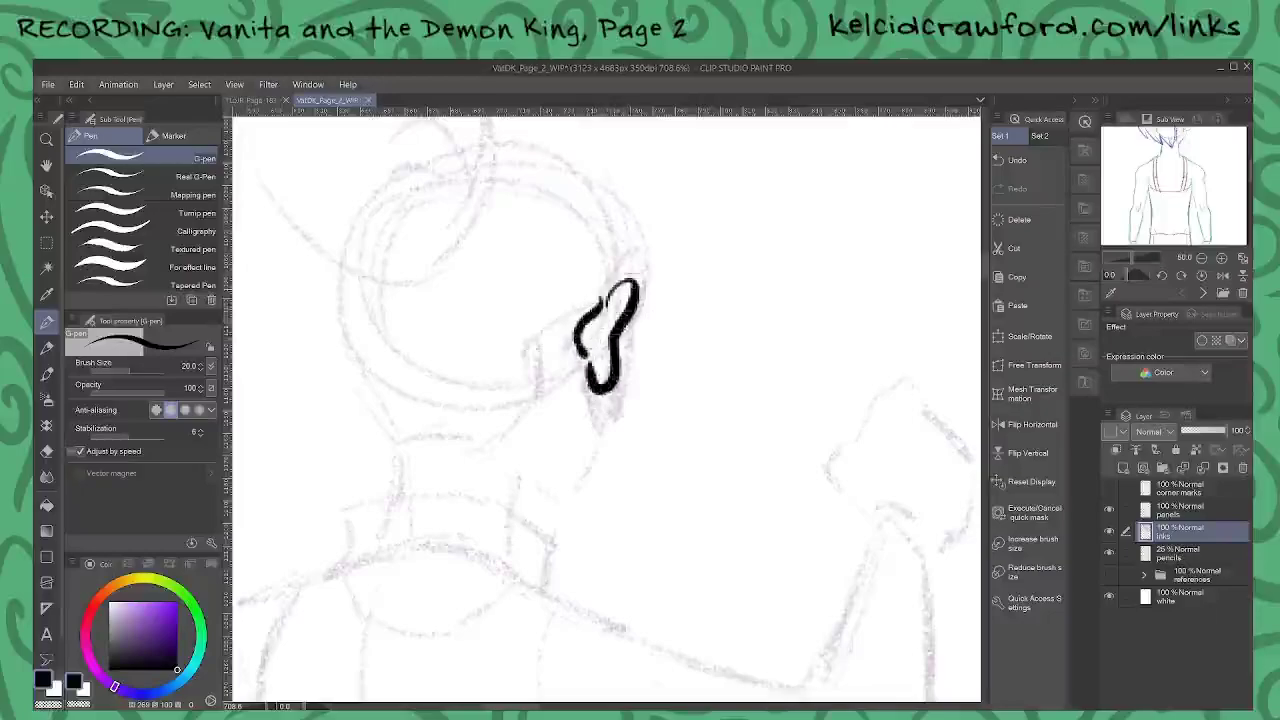
mouse_move(640, 344)
left_mouse_down()
mouse_move(666, 368)
mouse_move(626, 380)
left_mouse_up()
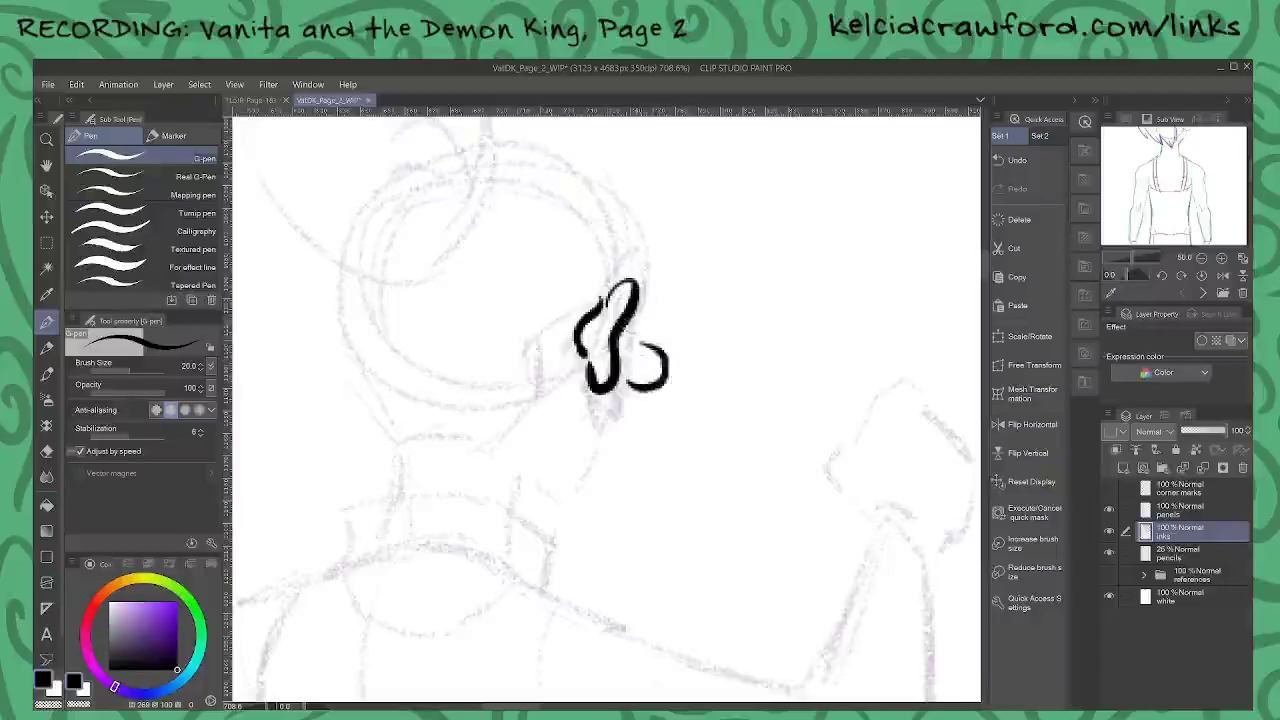
mouse_move(632, 330)
left_mouse_down()
mouse_move(626, 384)
mouse_move(570, 505)
mouse_move(514, 488)
mouse_move(510, 512)
left_mouse_up()
left_click_drag(399, 448, 383, 508)
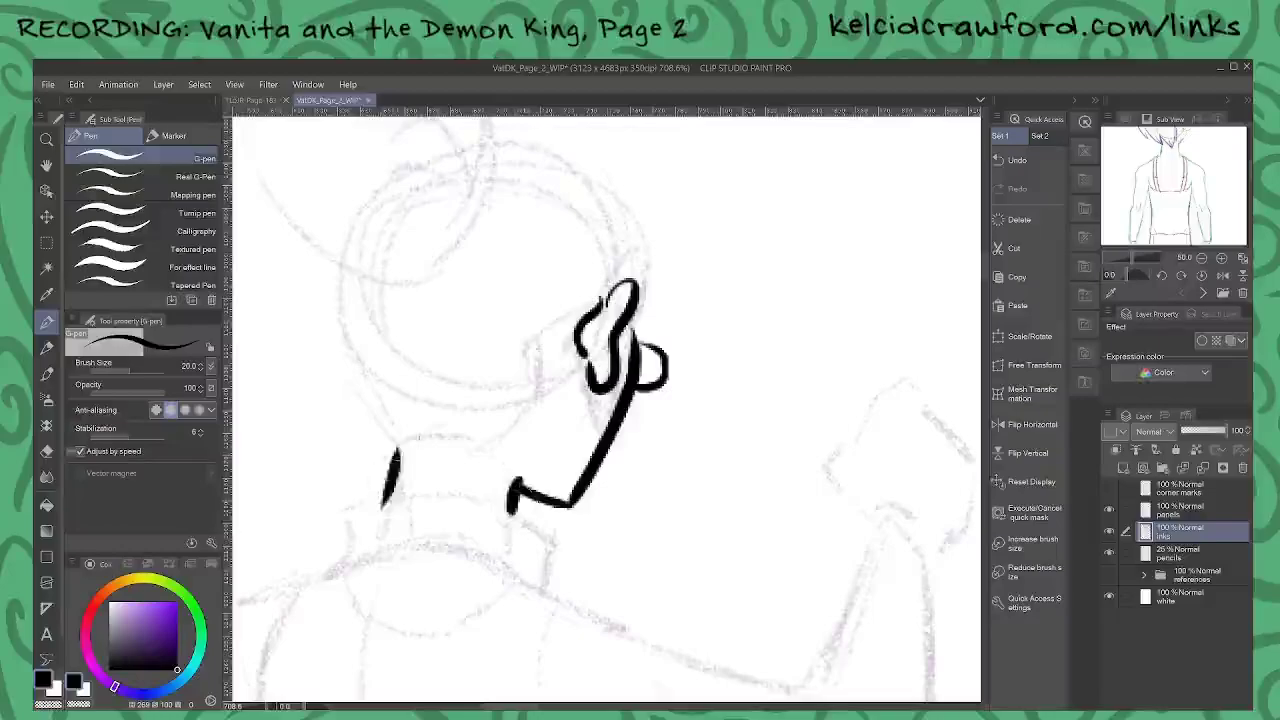
mouse_move(323, 572)
left_mouse_down()
mouse_move(368, 506)
mouse_move(525, 508)
mouse_move(562, 550)
mouse_move(555, 594)
mouse_move(448, 557)
mouse_move(323, 570)
left_mouse_up()
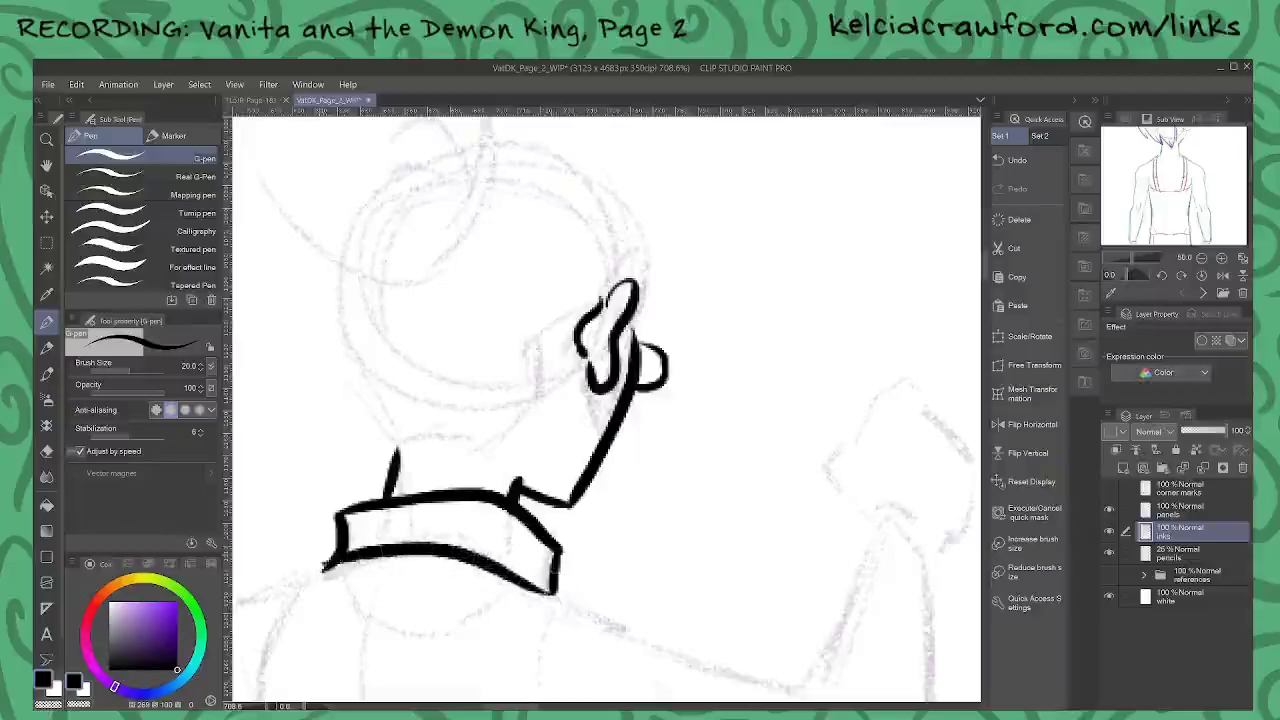
Step: Ink the outline of the woman's hair: back of the head, nape hairline, and the crown curving down to the ear
mouse_move(340, 266)
left_mouse_down()
mouse_move(342, 318)
mouse_move(395, 445)
mouse_move(482, 452)
mouse_move(516, 428)
mouse_move(540, 352)
mouse_move(586, 314)
left_mouse_up()
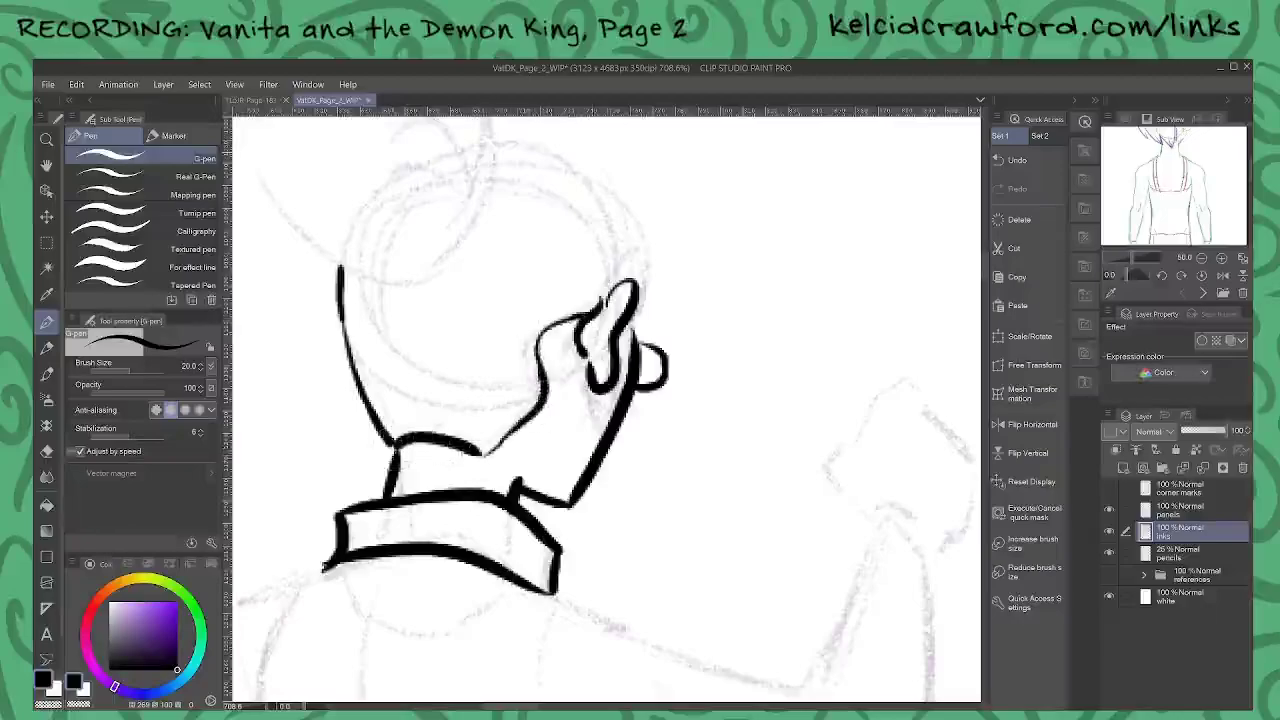
mouse_move(493, 151)
left_mouse_down()
mouse_move(530, 155)
mouse_move(618, 228)
mouse_move(637, 276)
left_mouse_up()
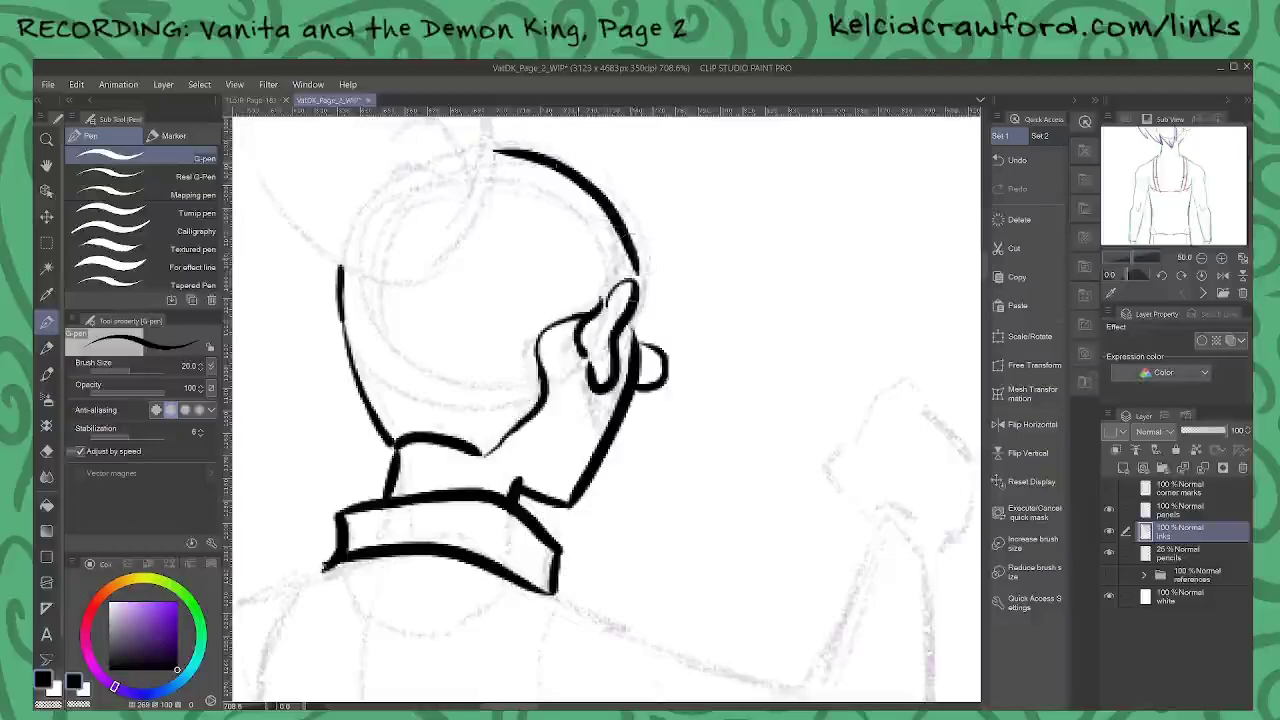
mouse_move(556, 160)
left_mouse_down()
mouse_move(534, 156)
mouse_move(592, 184)
mouse_move(634, 268)
left_mouse_up()
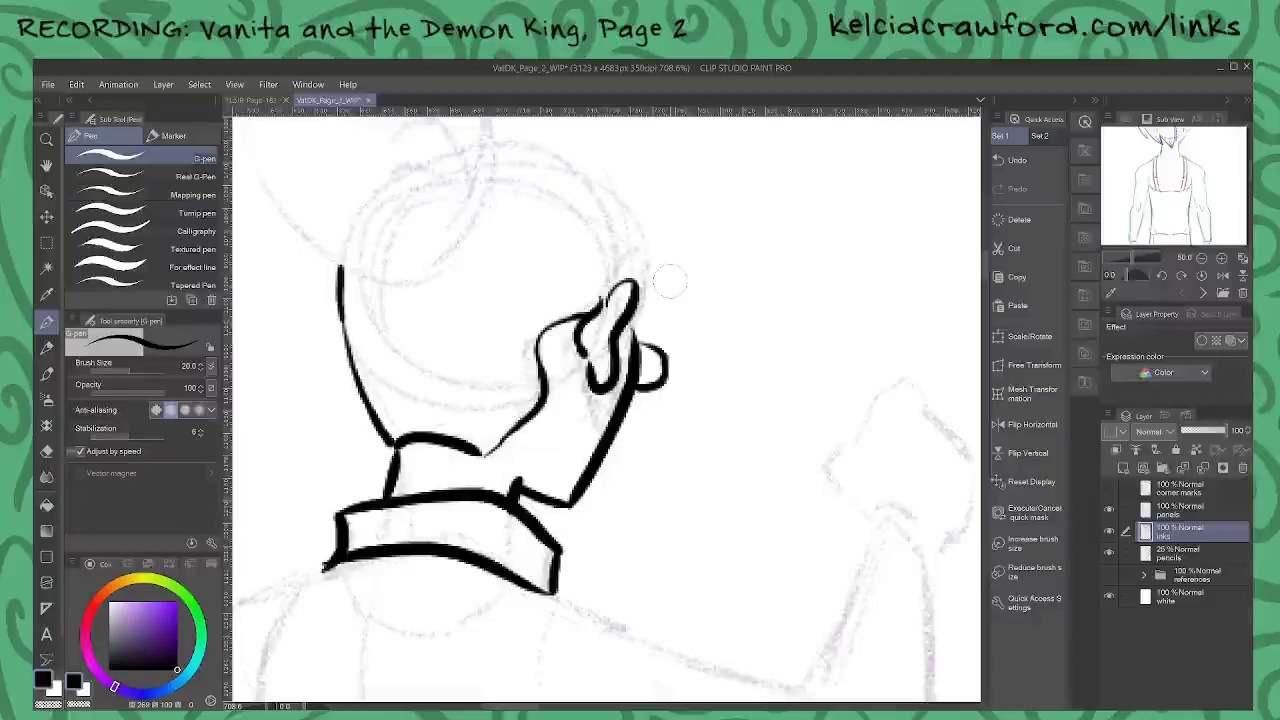
mouse_move(492, 143)
left_mouse_down()
mouse_move(610, 200)
mouse_move(651, 285)
left_mouse_up()
mouse_move(638, 350)
left_mouse_down()
mouse_move(641, 298)
mouse_move(656, 262)
mouse_move(672, 265)
mouse_move(656, 238)
mouse_move(671, 310)
left_mouse_up()
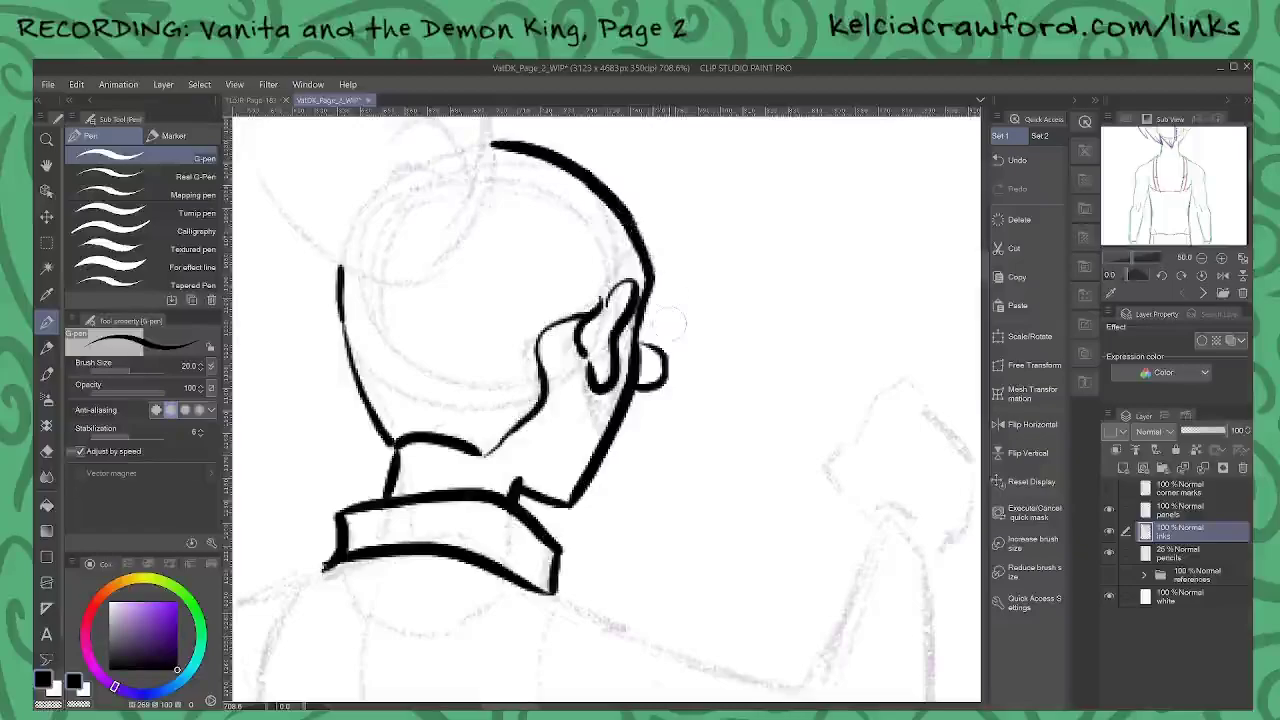
left_click_drag(641, 261, 634, 296)
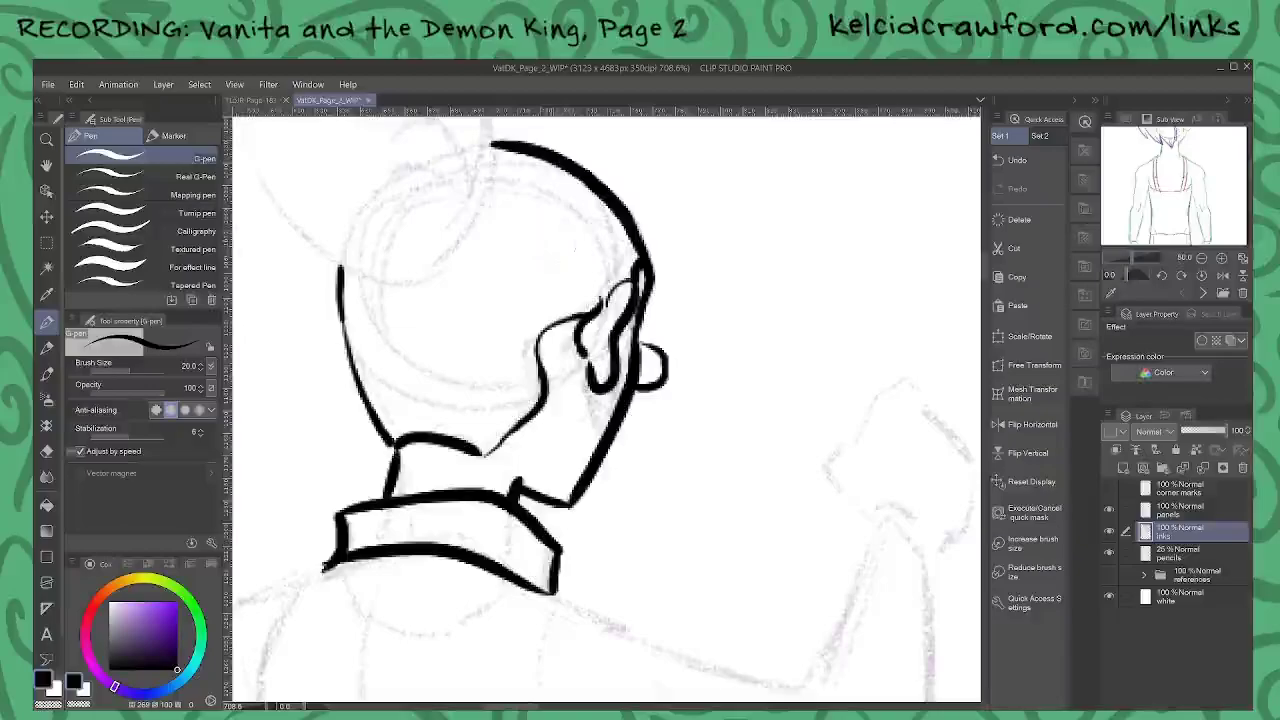
Step: Ink the round hair bun with its inner spiral, and add short strand lines around and below it
left_click_drag(536, 271, 663, 427)
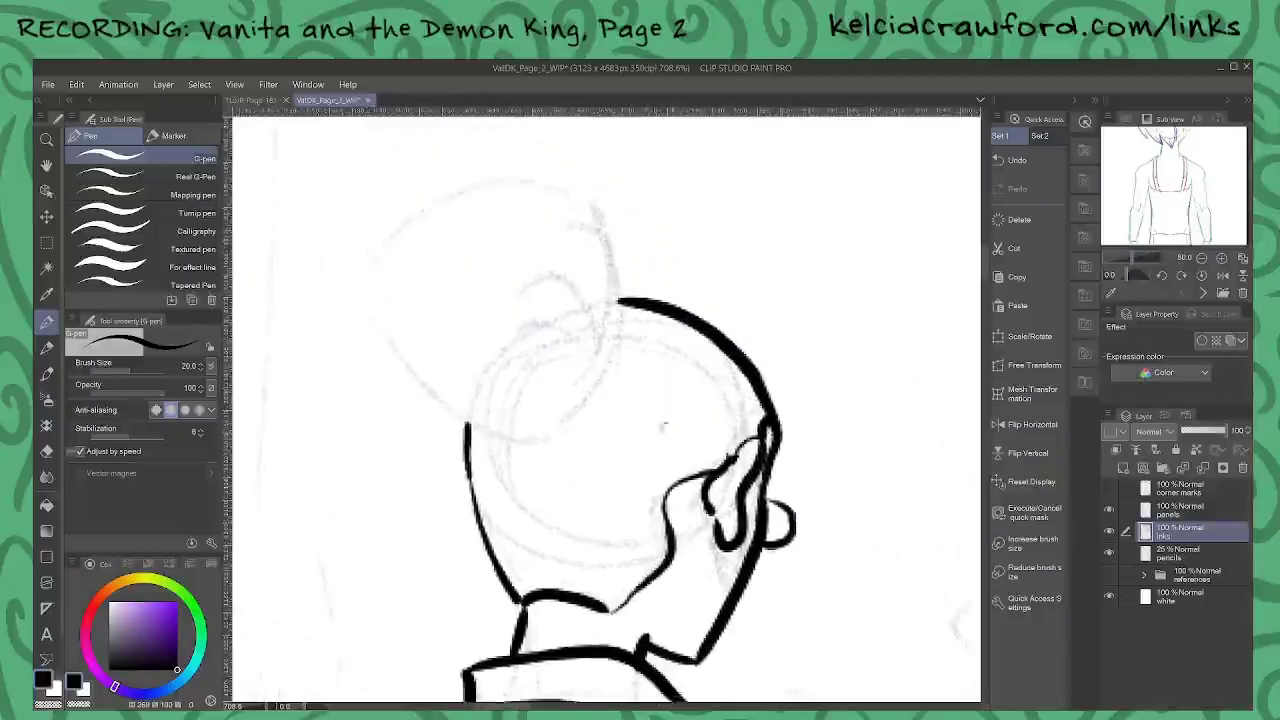
mouse_move(614, 340)
left_mouse_down()
mouse_move(611, 268)
mouse_move(553, 210)
mouse_move(400, 222)
mouse_move(368, 325)
mouse_move(437, 420)
mouse_move(597, 400)
mouse_move(615, 352)
left_mouse_up()
mouse_move(612, 290)
left_mouse_down()
mouse_move(576, 390)
mouse_move(560, 332)
mouse_move(540, 332)
left_mouse_up()
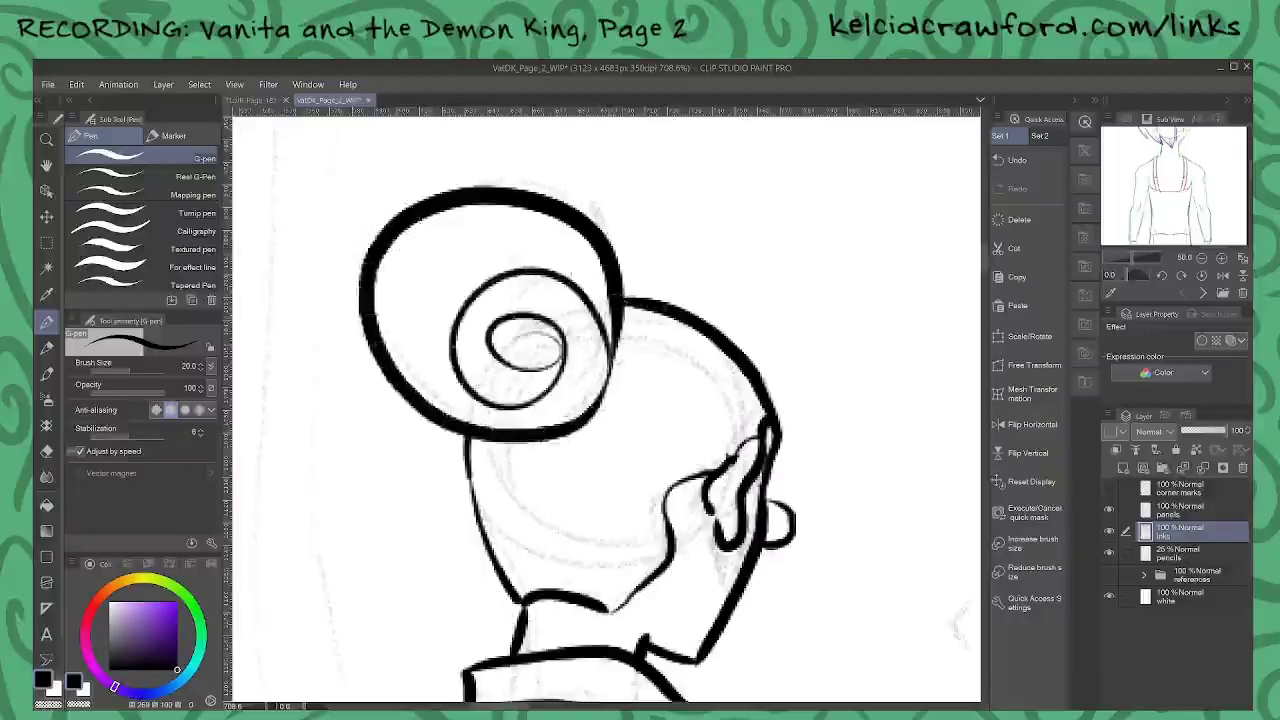
left_click_drag(562, 246, 612, 348)
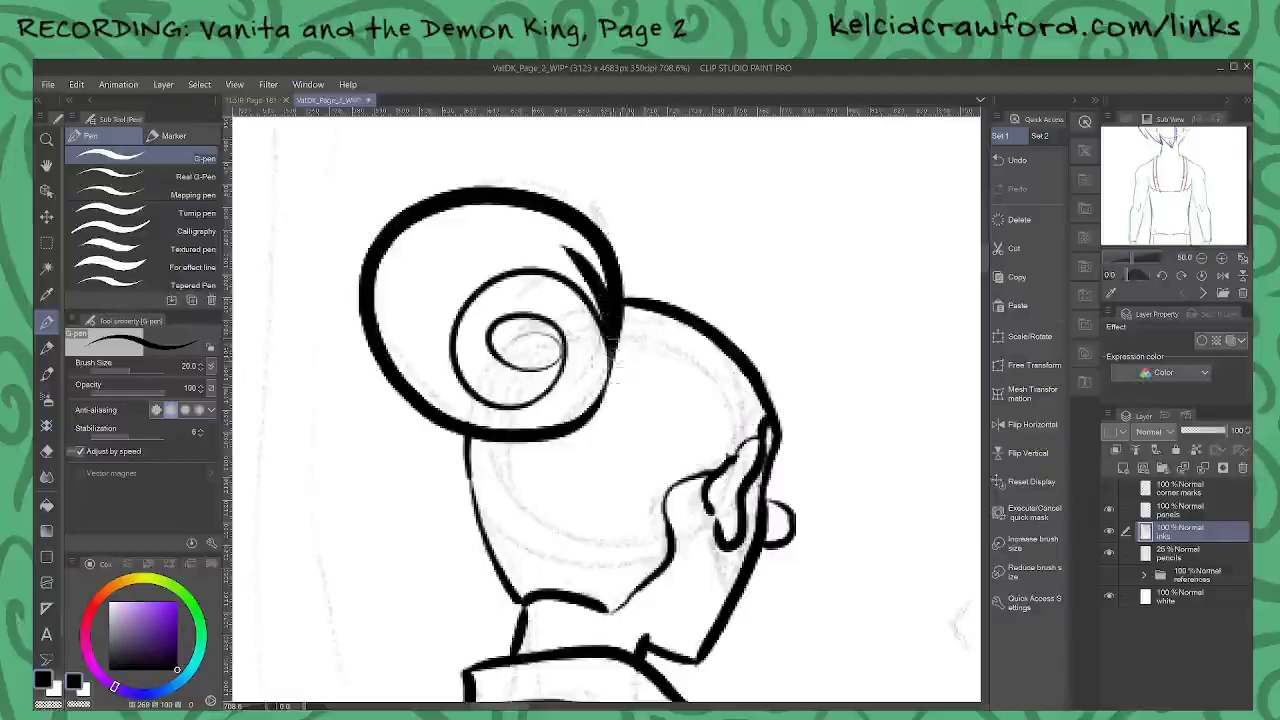
mouse_move(562, 306)
left_mouse_down()
mouse_move(606, 366)
mouse_move(656, 351)
mouse_move(660, 388)
left_mouse_up()
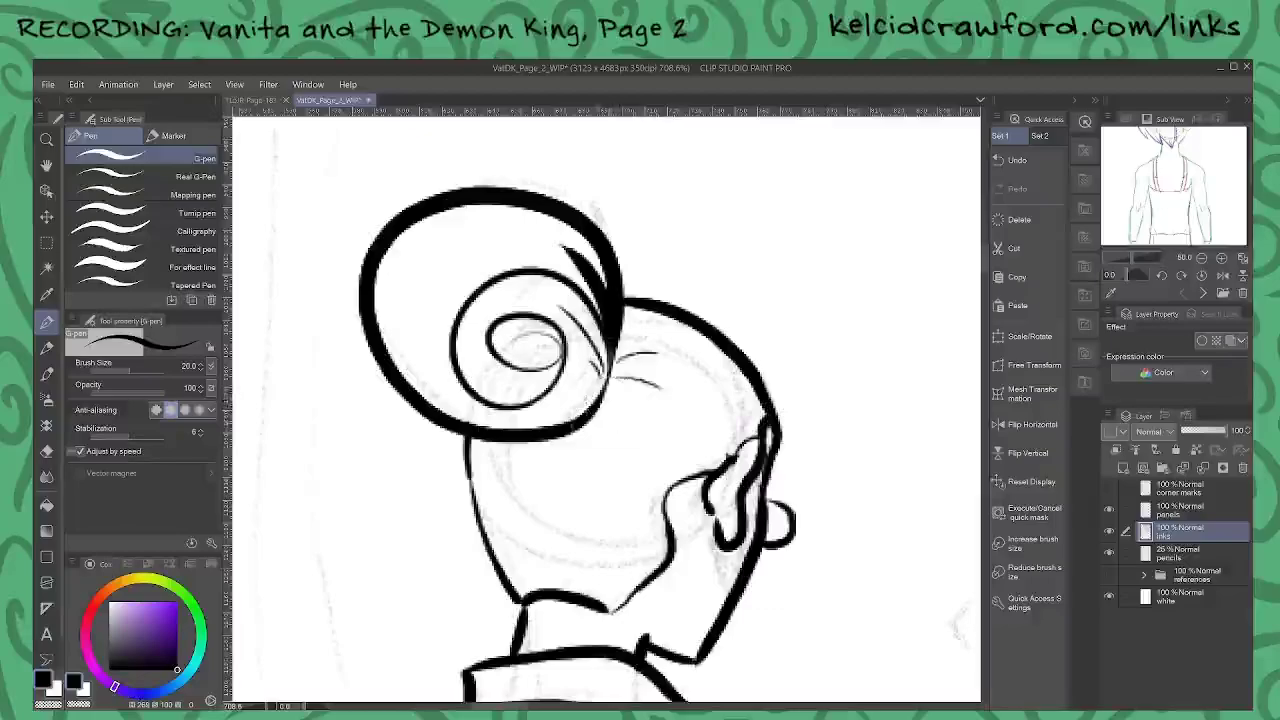
left_click_drag(595, 441, 605, 483)
mouse_move(551, 441)
left_mouse_down()
mouse_move(552, 517)
mouse_move(512, 502)
left_mouse_up()
Step: Ink the sleeveless top: the curved seam below the collar, both torso sides, the waist hem and the raised arm's armhole and shoulder
left_click_drag(633, 542, 630, 277)
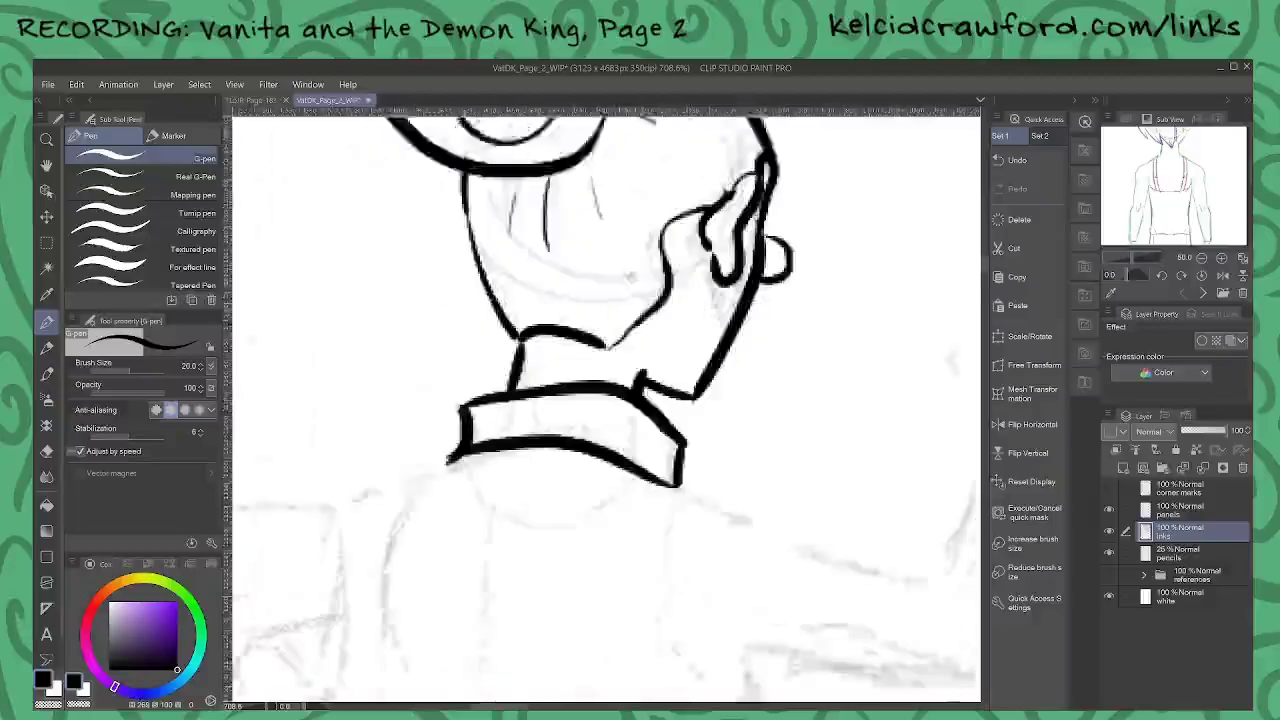
scroll(600, 400, "down", 3)
scroll(600, 400, "down", 4)
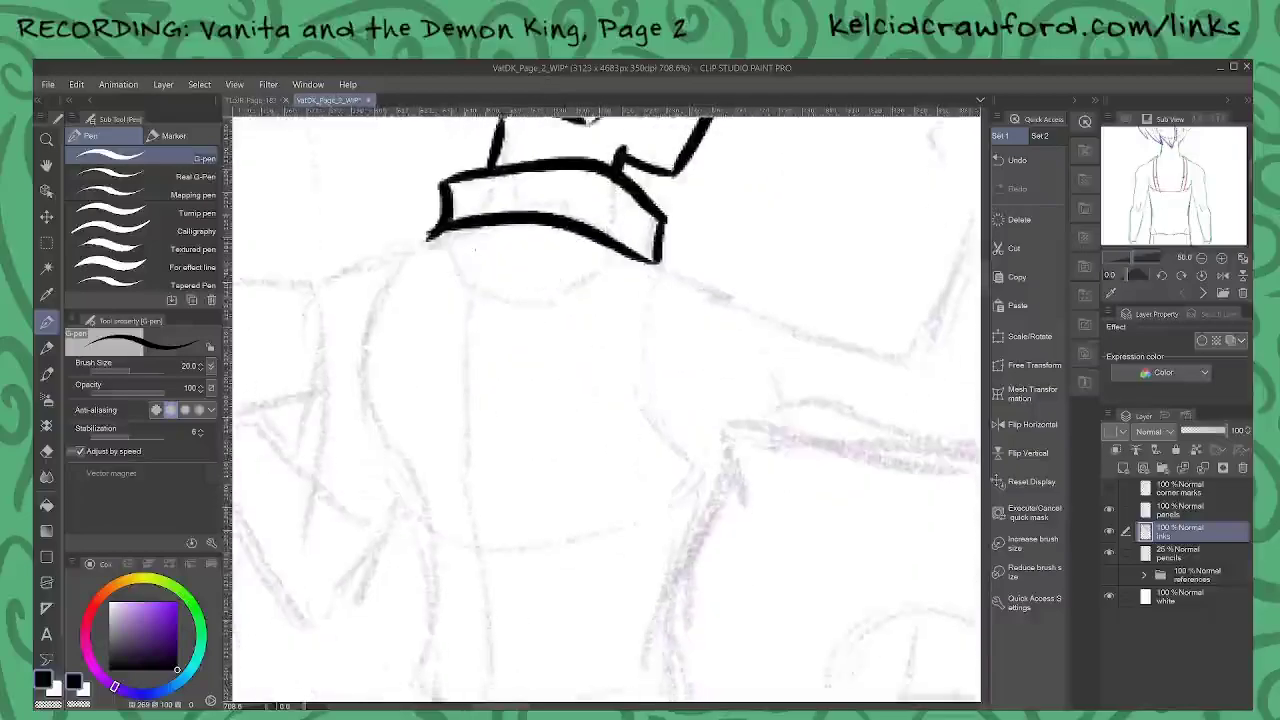
mouse_move(428, 236)
left_mouse_down()
mouse_move(480, 298)
mouse_move(575, 280)
mouse_move(622, 254)
left_mouse_up()
left_click_drag(600, 400, 611, 352)
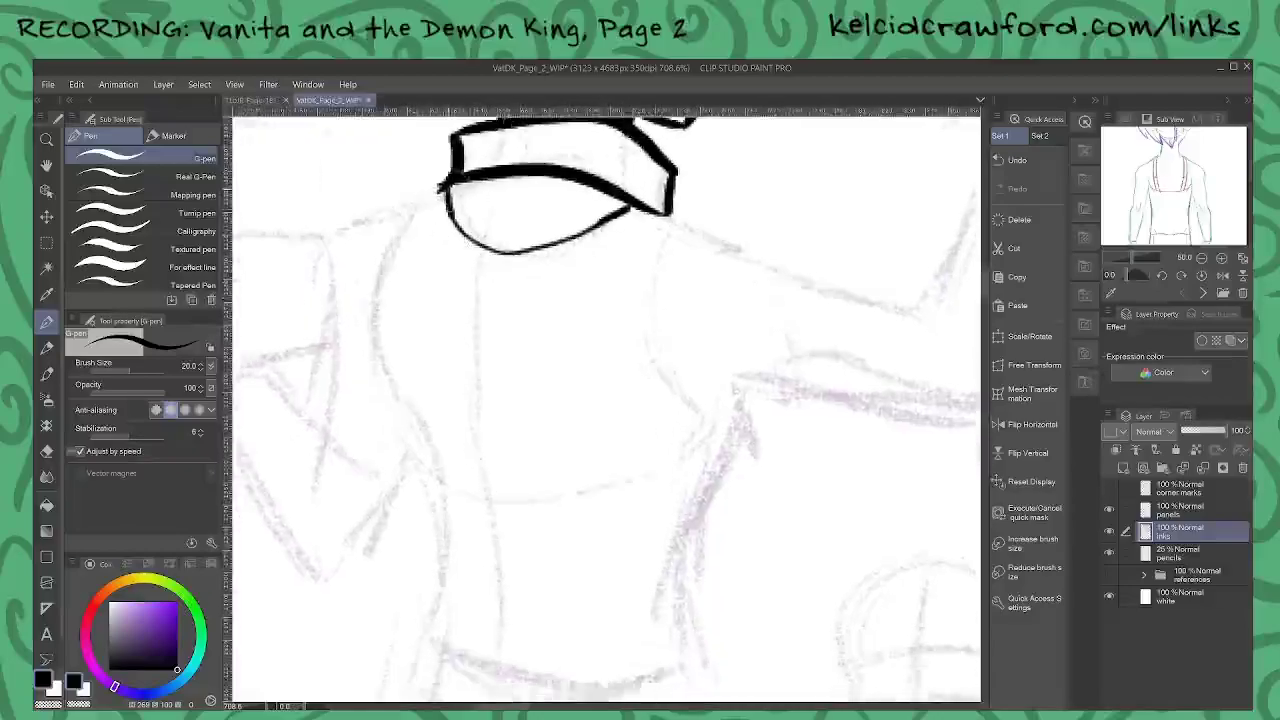
mouse_move(446, 183)
left_mouse_down()
mouse_move(415, 202)
mouse_move(373, 307)
mouse_move(376, 362)
mouse_move(437, 525)
mouse_move(436, 640)
mouse_move(537, 690)
mouse_move(632, 686)
mouse_move(704, 657)
left_mouse_up()
mouse_move(744, 386)
left_mouse_down()
mouse_move(752, 434)
mouse_move(700, 492)
mouse_move(686, 606)
mouse_move(706, 660)
left_mouse_up()
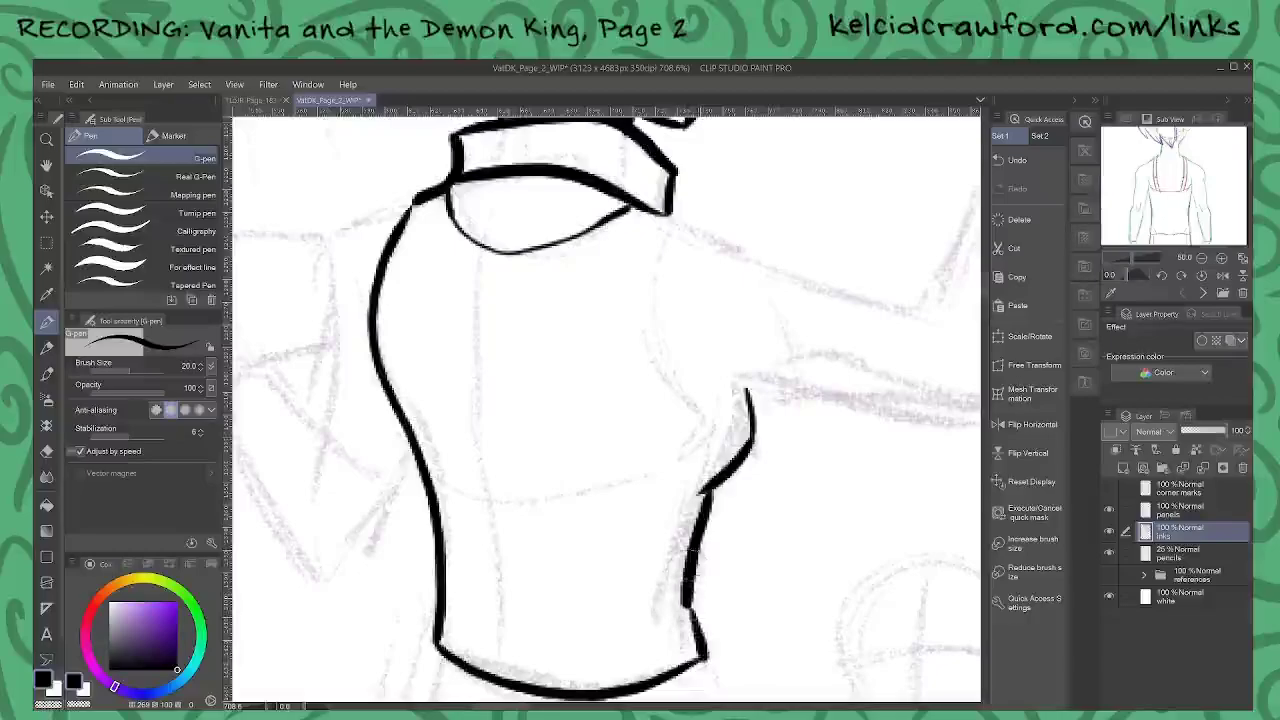
mouse_move(744, 388)
left_mouse_down()
mouse_move(716, 414)
mouse_move(658, 366)
mouse_move(660, 256)
mouse_move(678, 226)
mouse_move(757, 243)
mouse_move(681, 283)
left_mouse_up()
Step: Ink the woman's left arm from the shoulder, bent at the elbow with the forearm angled up to the wrist
mouse_move(414, 200)
left_mouse_down()
mouse_move(330, 236)
mouse_move(316, 492)
left_mouse_up()
left_click_drag(322, 440, 304, 490)
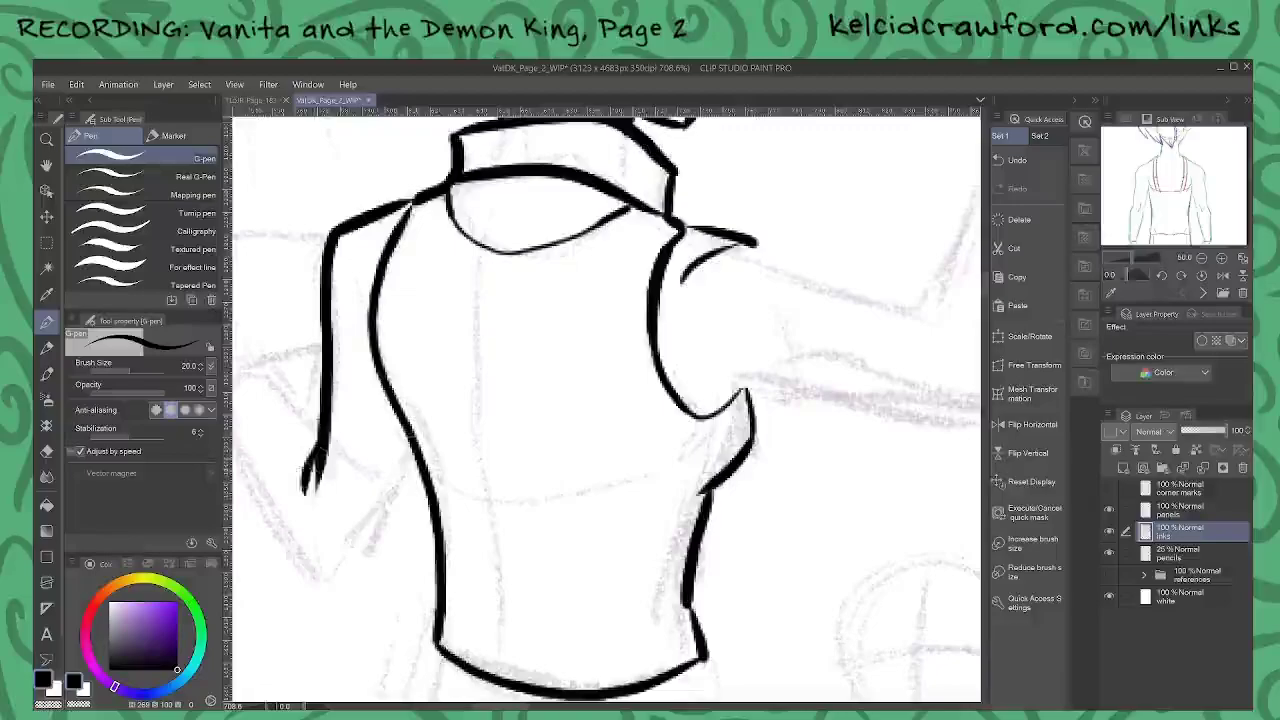
left_click_drag(418, 458, 338, 597)
mouse_move(400, 450)
left_mouse_down()
mouse_move(630, 438)
mouse_move(552, 430)
mouse_move(484, 350)
mouse_move(442, 404)
mouse_move(566, 582)
left_mouse_up()
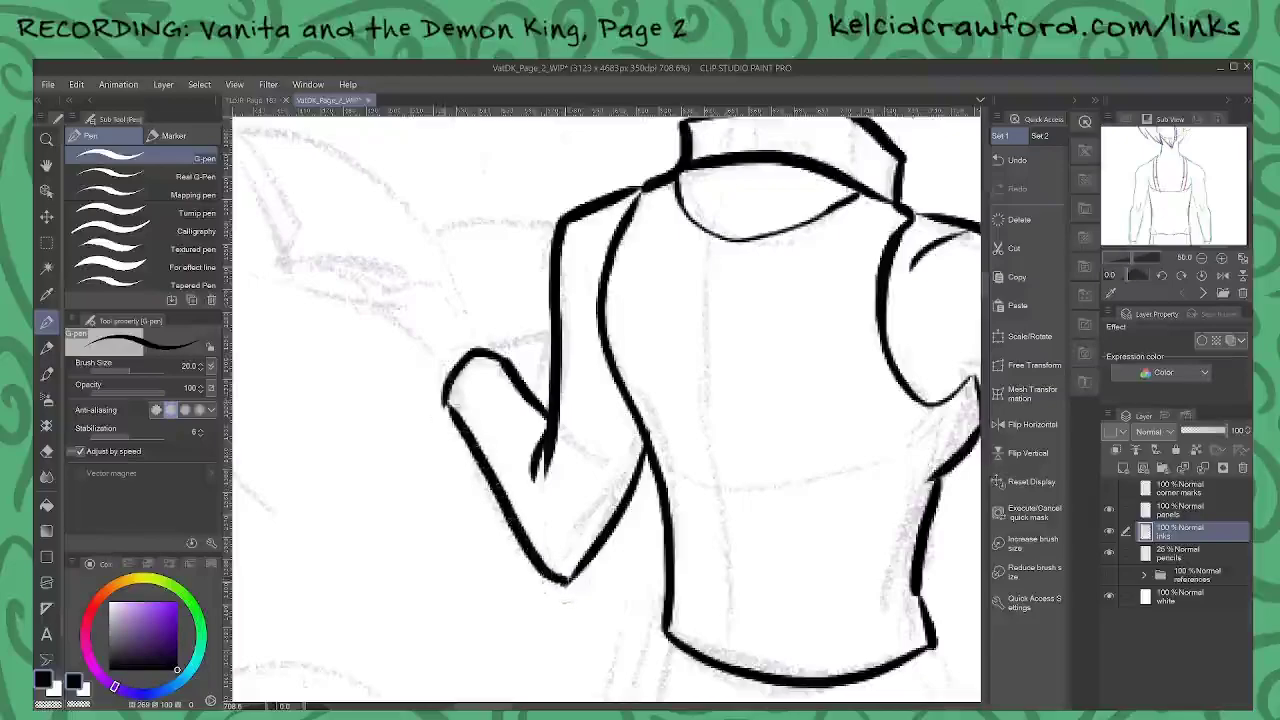
Step: Ink the woman's right arm, extended from the shoulder with the forearm raised up to the wrist
mouse_move(816, 501)
left_mouse_down()
mouse_move(758, 481)
mouse_move(395, 490)
left_mouse_up()
left_click_drag(727, 352, 697, 409)
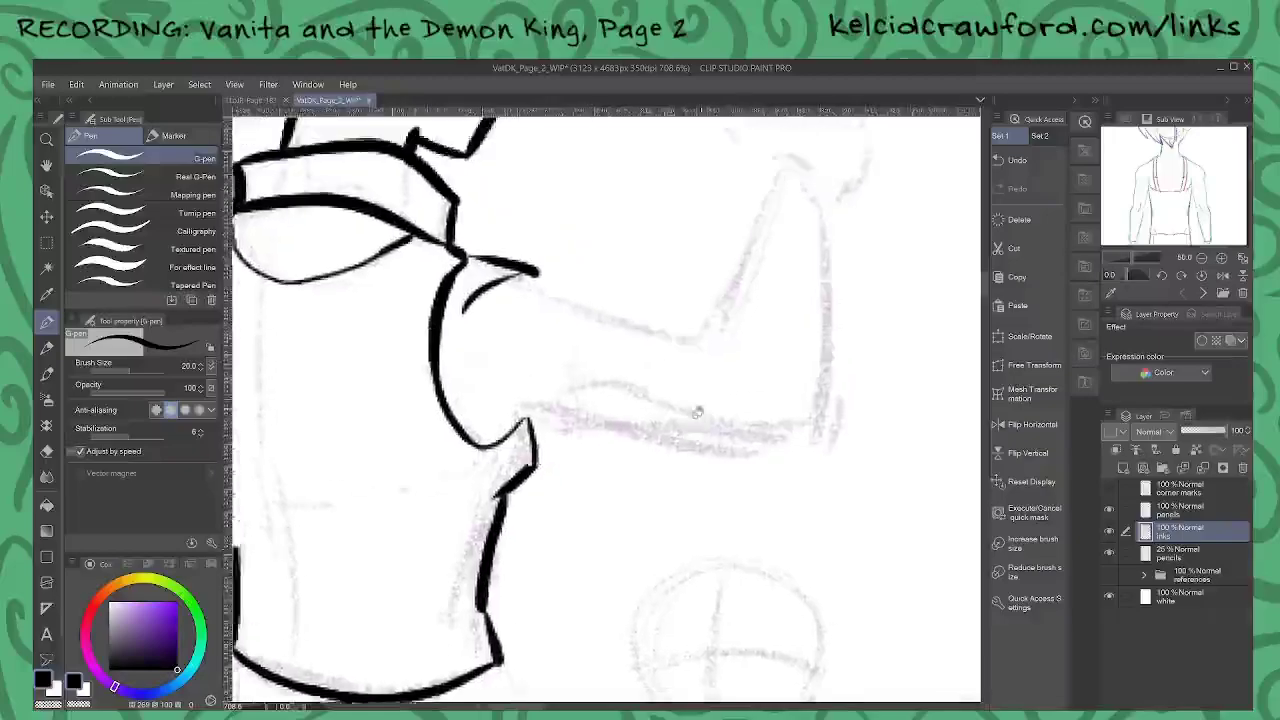
mouse_move(548, 272)
left_mouse_down()
mouse_move(727, 358)
mouse_move(728, 262)
mouse_move(752, 192)
mouse_move(786, 174)
mouse_move(820, 222)
mouse_move(780, 442)
left_mouse_up()
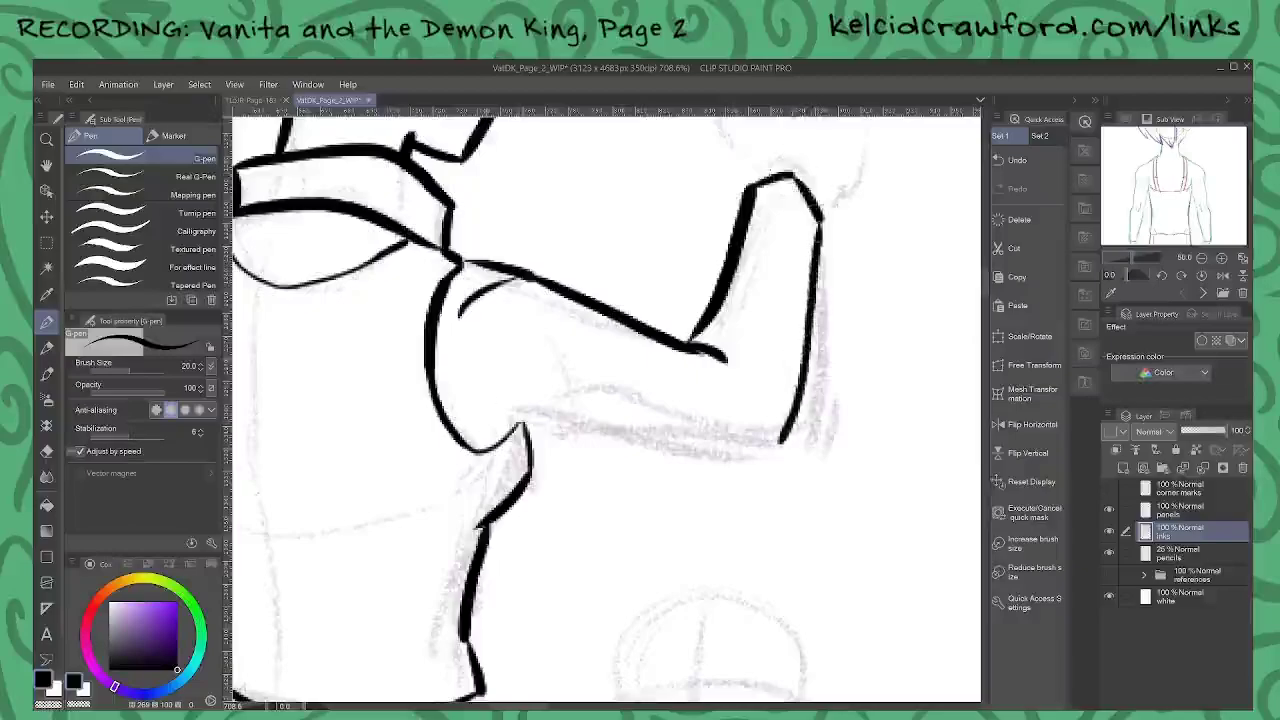
mouse_move(480, 430)
left_mouse_down()
mouse_move(528, 413)
mouse_move(590, 438)
mouse_move(768, 456)
mouse_move(782, 440)
left_mouse_up()
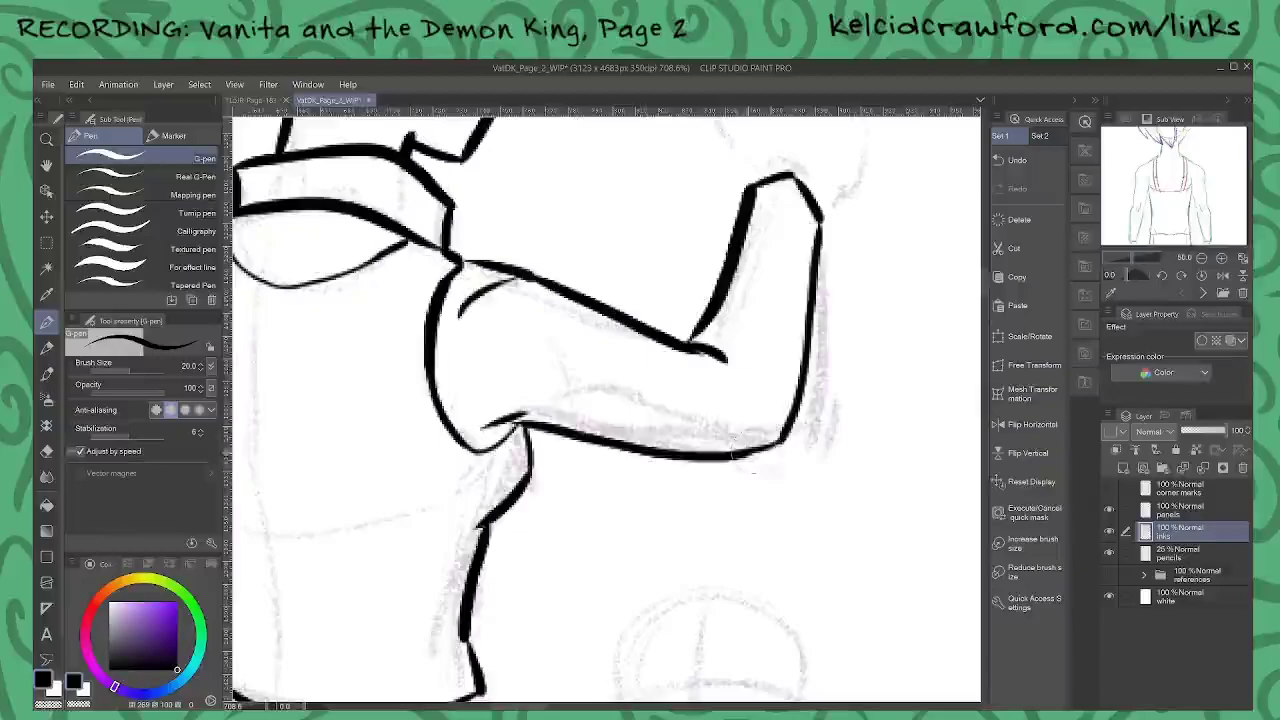
Step: Ink the woman's left hand from the wrist, with the thumb side and the lower edge of the palm
left_click_drag(470, 400, 919, 413, "space")
left_click_drag(538, 450, 602, 443, "space")
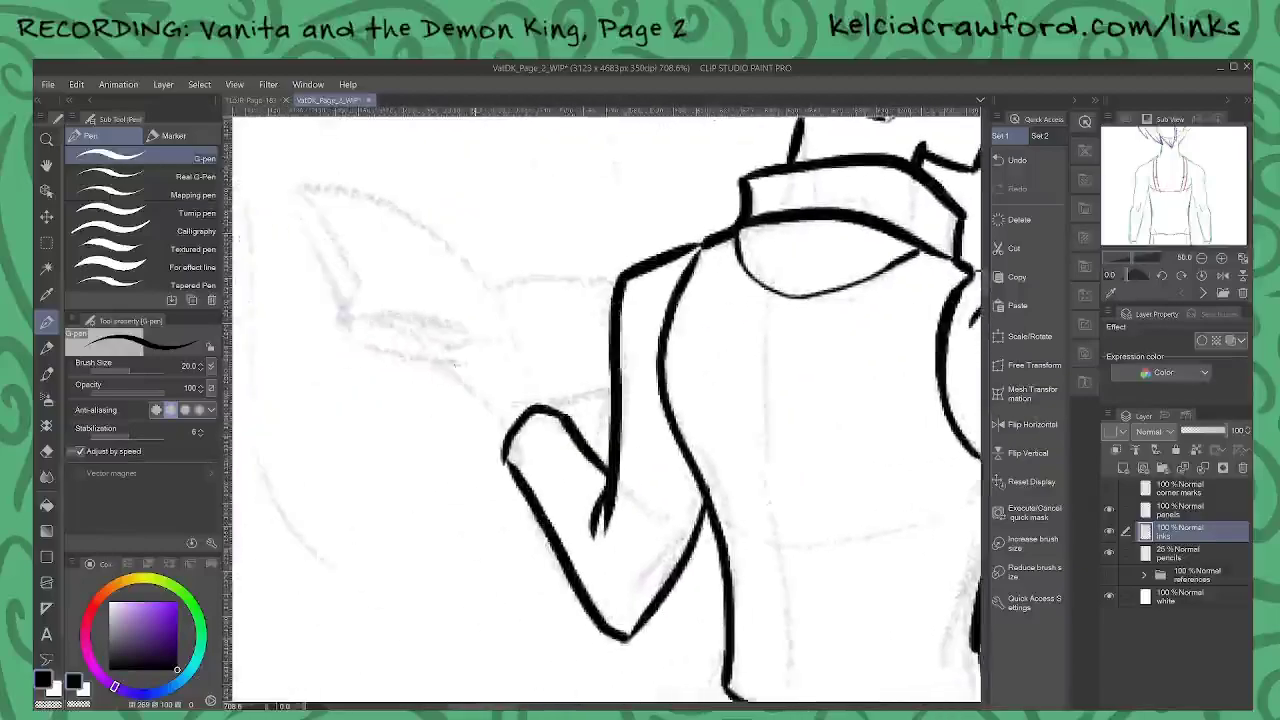
mouse_move(457, 346)
left_mouse_down()
mouse_move(505, 349)
mouse_move(541, 402)
mouse_move(562, 392)
mouse_move(567, 412)
left_mouse_up()
left_click_drag(452, 376, 505, 432)
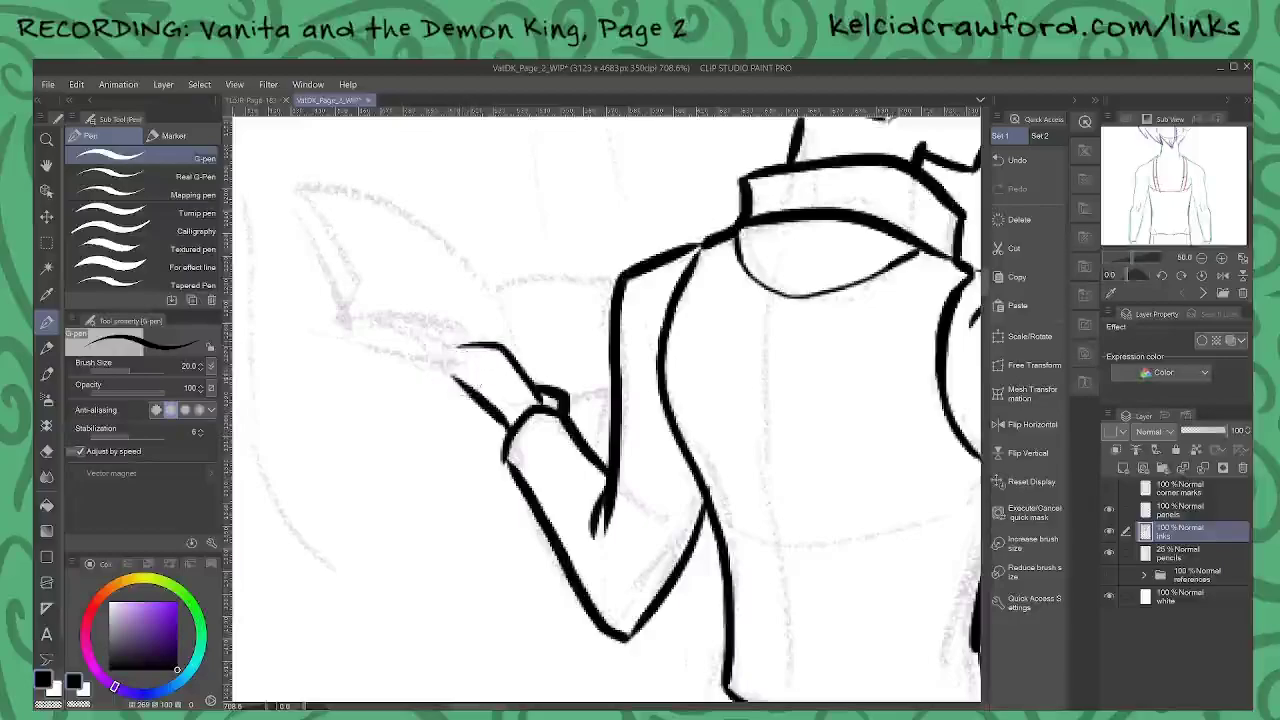
Step: Ink the open book in her left hand: the cover edges, gripping thumb, curved page top and the far page behind the arm
mouse_move(456, 379)
left_mouse_down()
mouse_move(421, 344)
mouse_move(436, 304)
mouse_move(453, 311)
mouse_move(468, 348)
mouse_move(346, 286)
left_mouse_up()
left_click_drag(297, 170, 354, 290)
mouse_move(298, 176)
left_mouse_down()
mouse_move(363, 278)
mouse_move(389, 283)
mouse_move(426, 330)
mouse_move(507, 347)
left_mouse_up()
left_click_drag(430, 304, 385, 277)
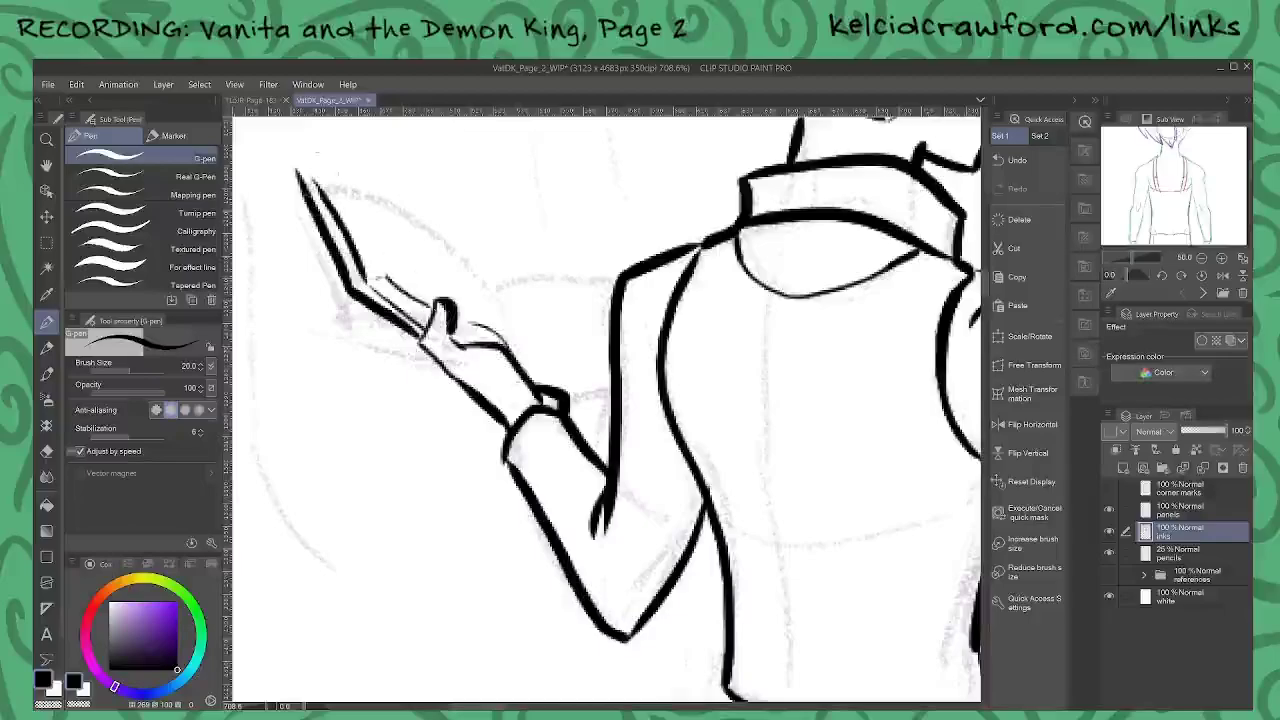
mouse_move(314, 176)
left_mouse_down()
mouse_move(397, 193)
mouse_move(444, 228)
mouse_move(499, 292)
mouse_move(520, 368)
left_mouse_up()
left_click_drag(497, 285, 620, 273)
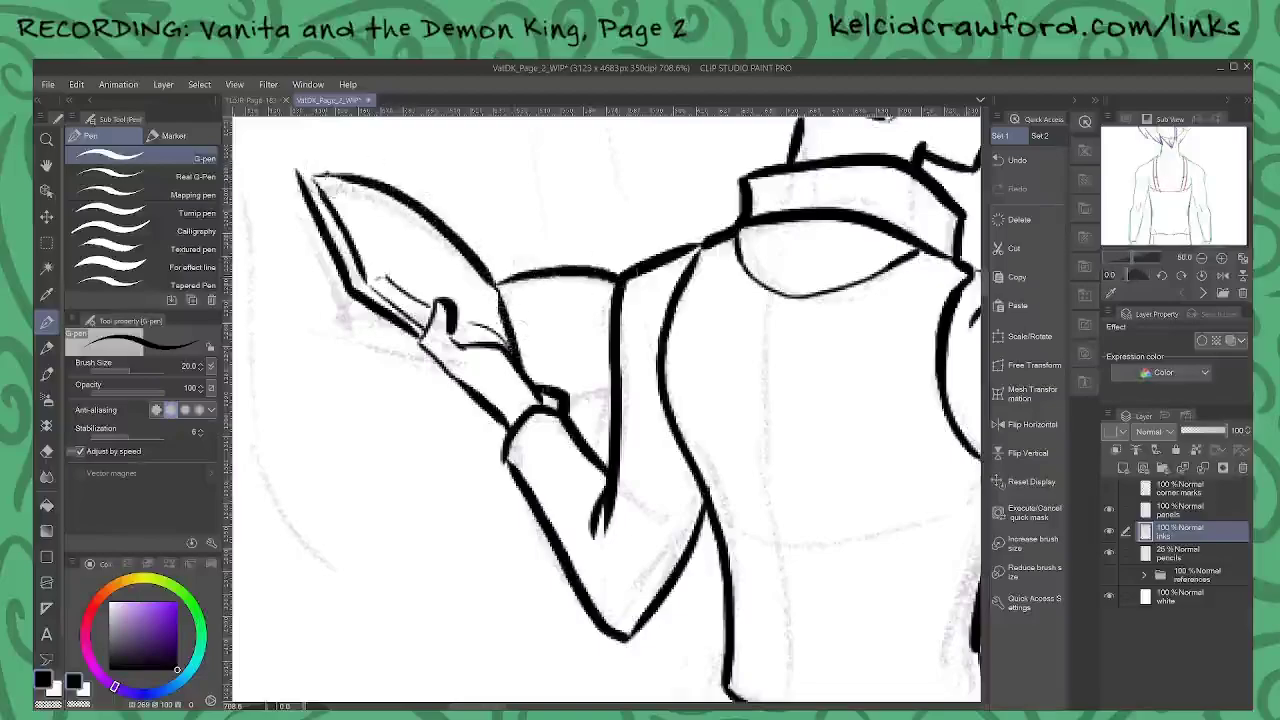
left_click_drag(565, 397, 620, 387)
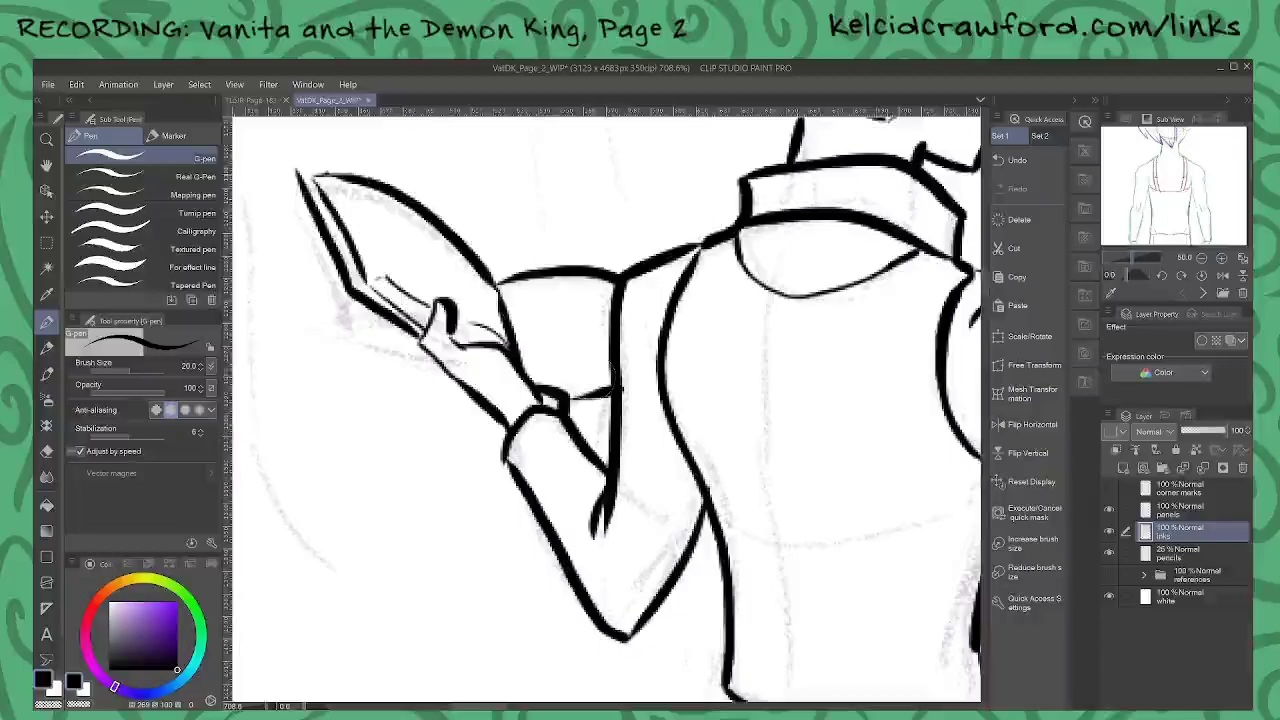
Step: Ink the long flared skirt from the waist: both sides, the curved hem and two thin fold lines
left_click_drag(690, 540, 508, 293)
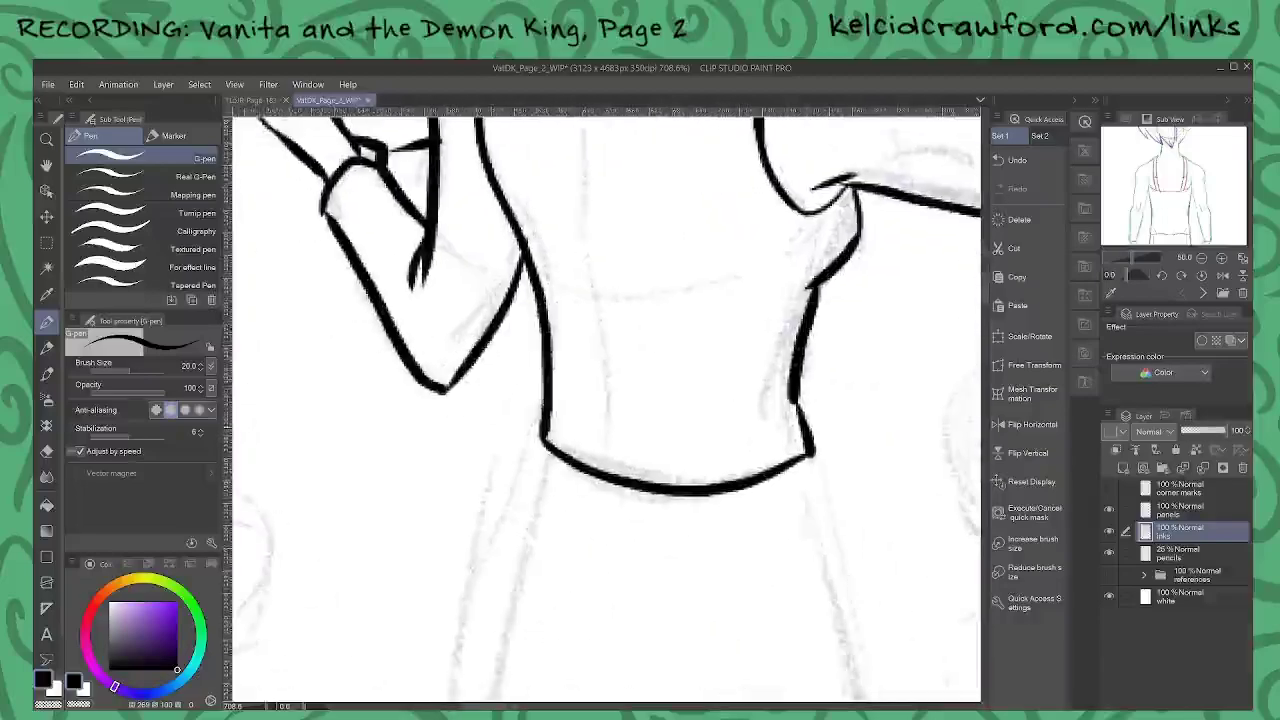
left_click_drag(670, 500, 614, 369)
left_click_drag(645, 312, 631, 237)
scroll(618, 267, "down", 7)
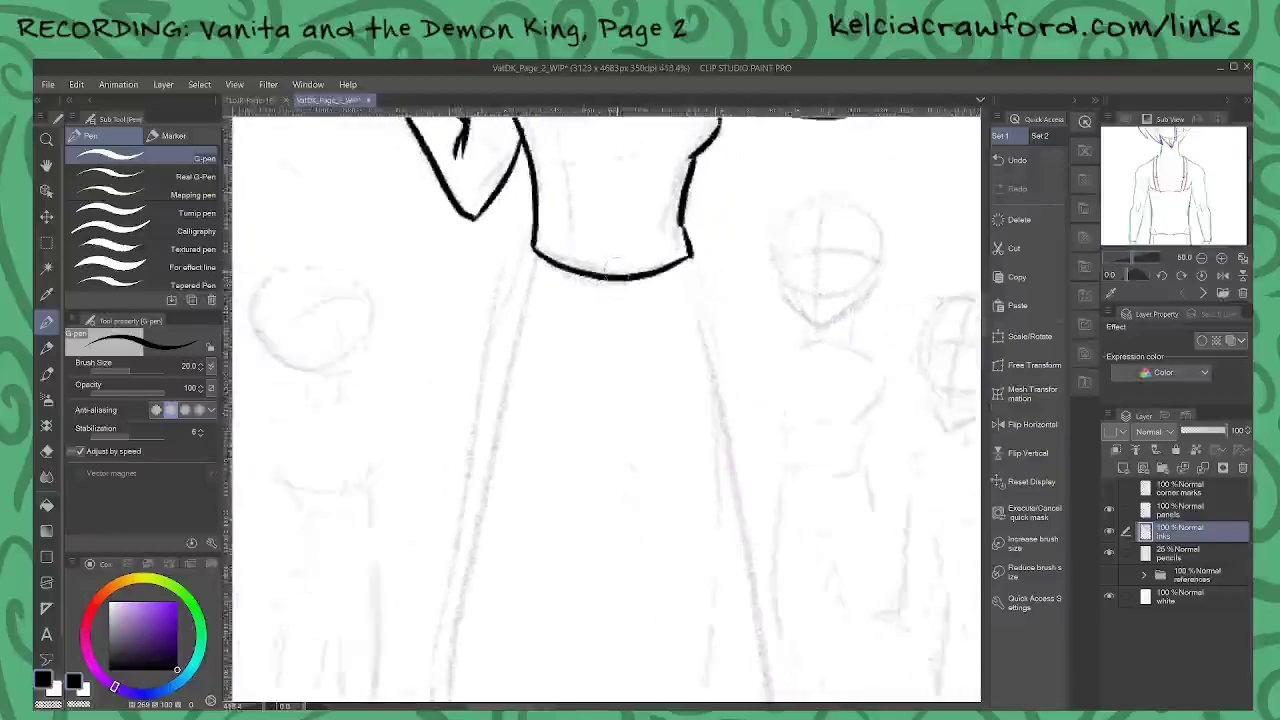
scroll(608, 405, "down", 5)
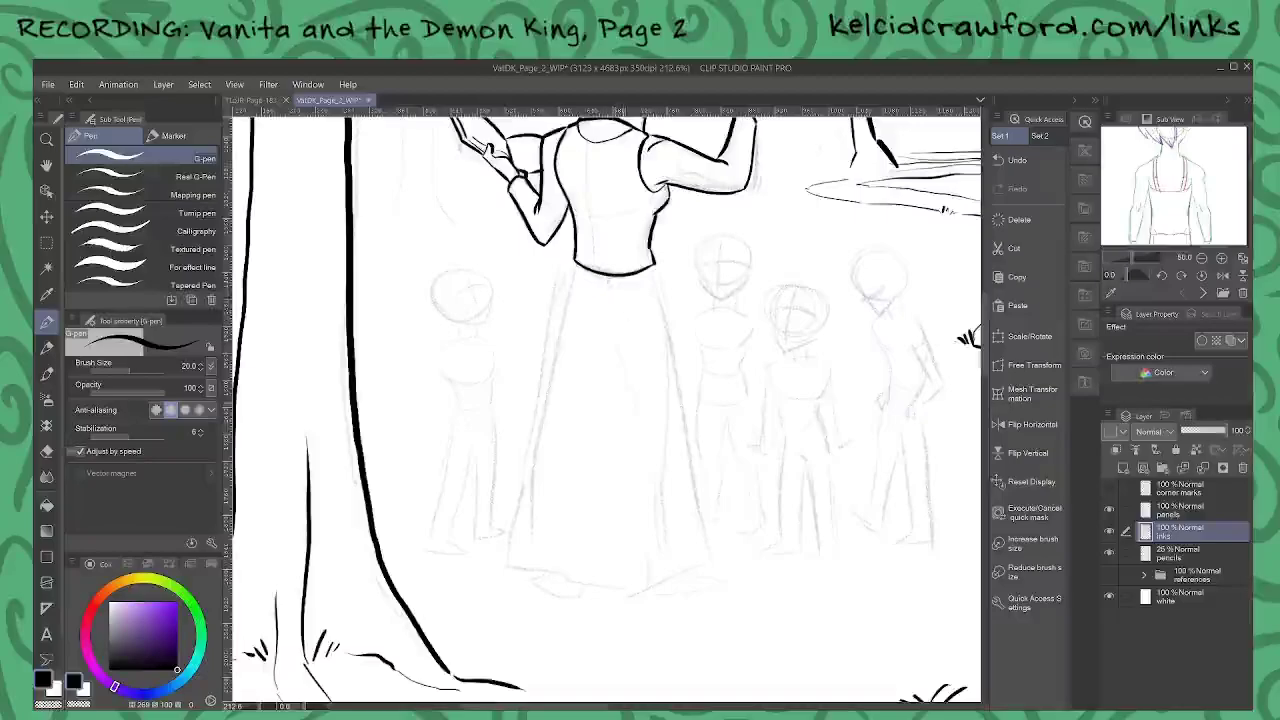
scroll(642, 496, "up", 1)
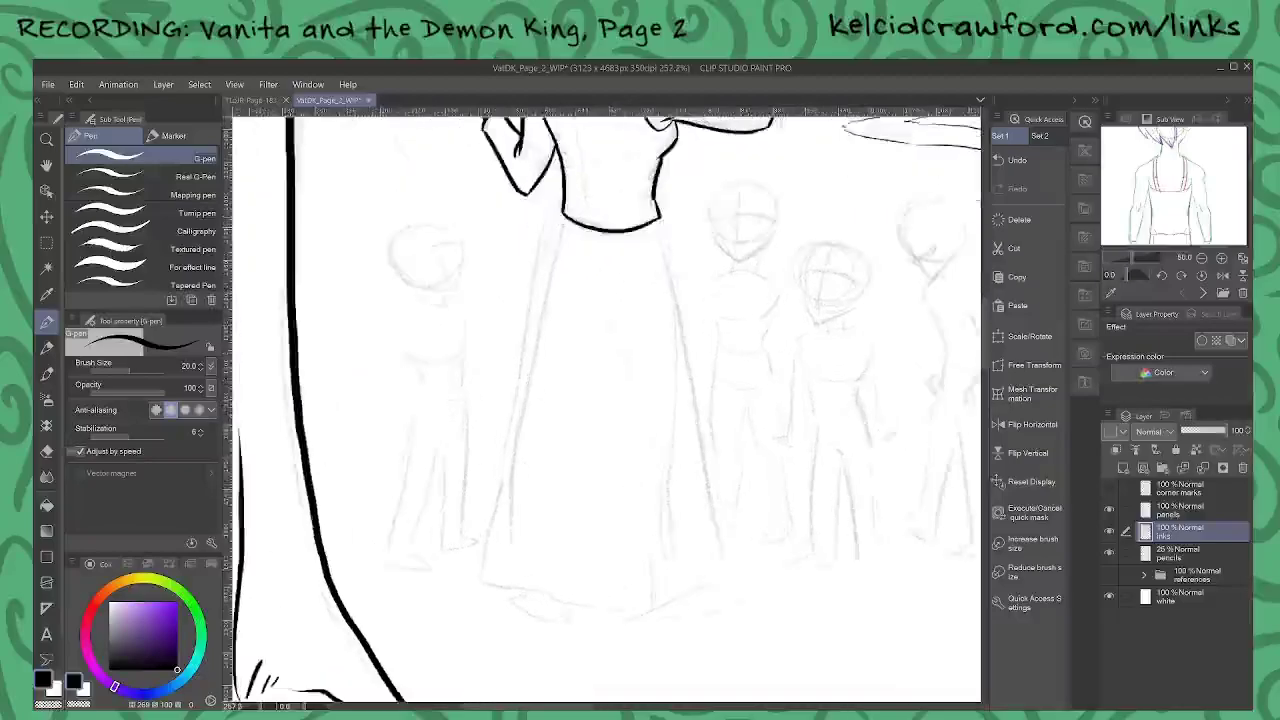
mouse_move(562, 222)
left_mouse_down()
mouse_move(482, 572)
mouse_move(628, 615)
mouse_move(723, 582)
left_mouse_up()
left_click_drag(550, 576, 556, 400)
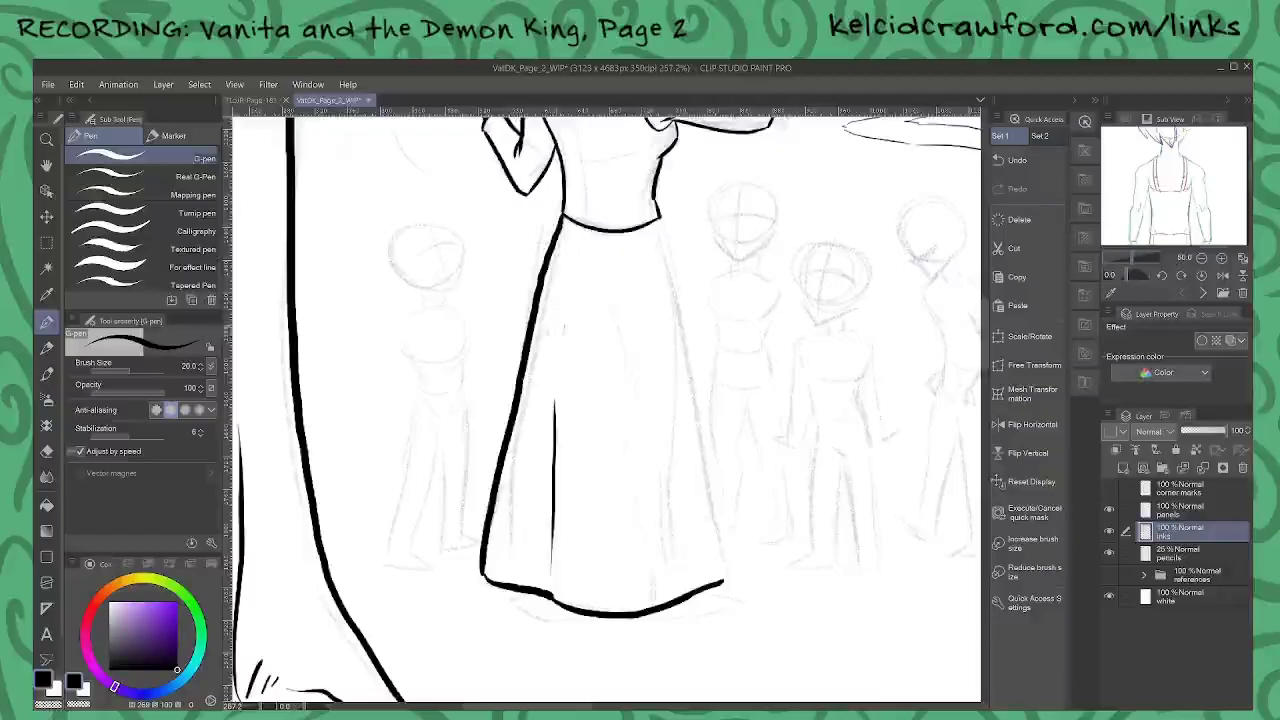
left_click_drag(556, 334, 547, 430)
left_click_drag(658, 218, 729, 578)
Step: Ink both feet showing beneath the skirt hem
scroll(667, 650, "up", 5)
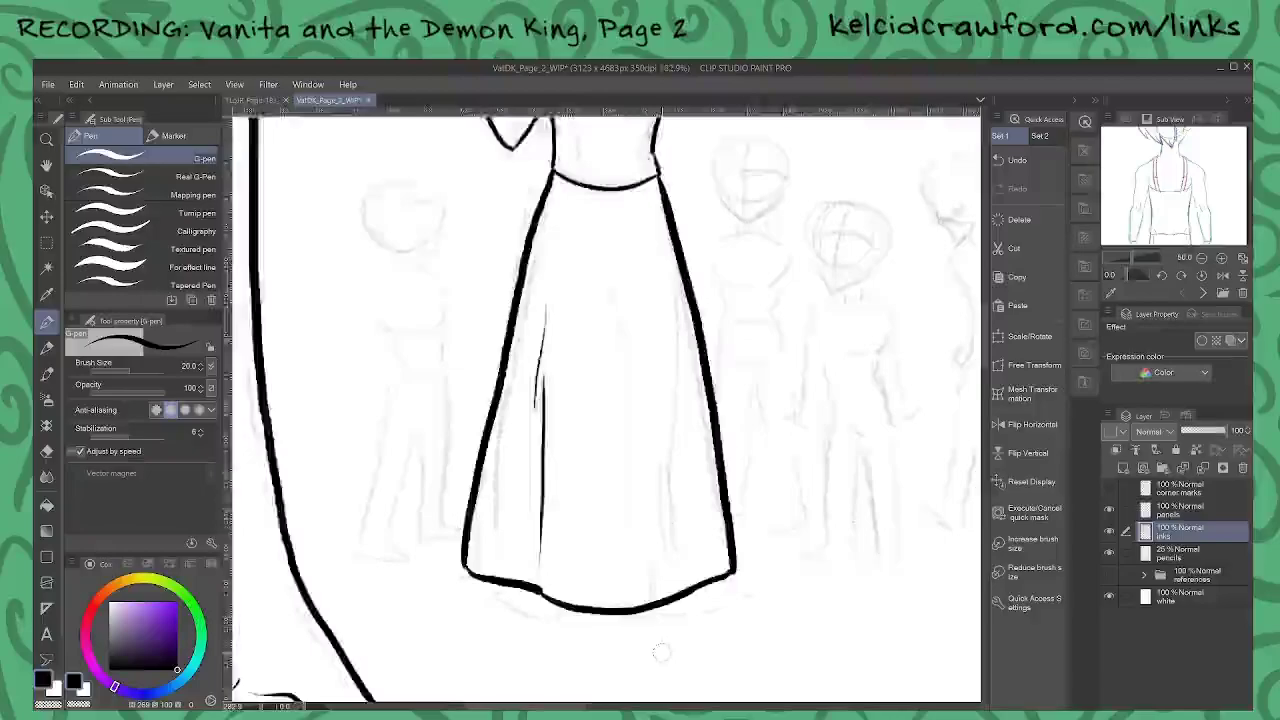
left_click_drag(499, 583, 499, 602)
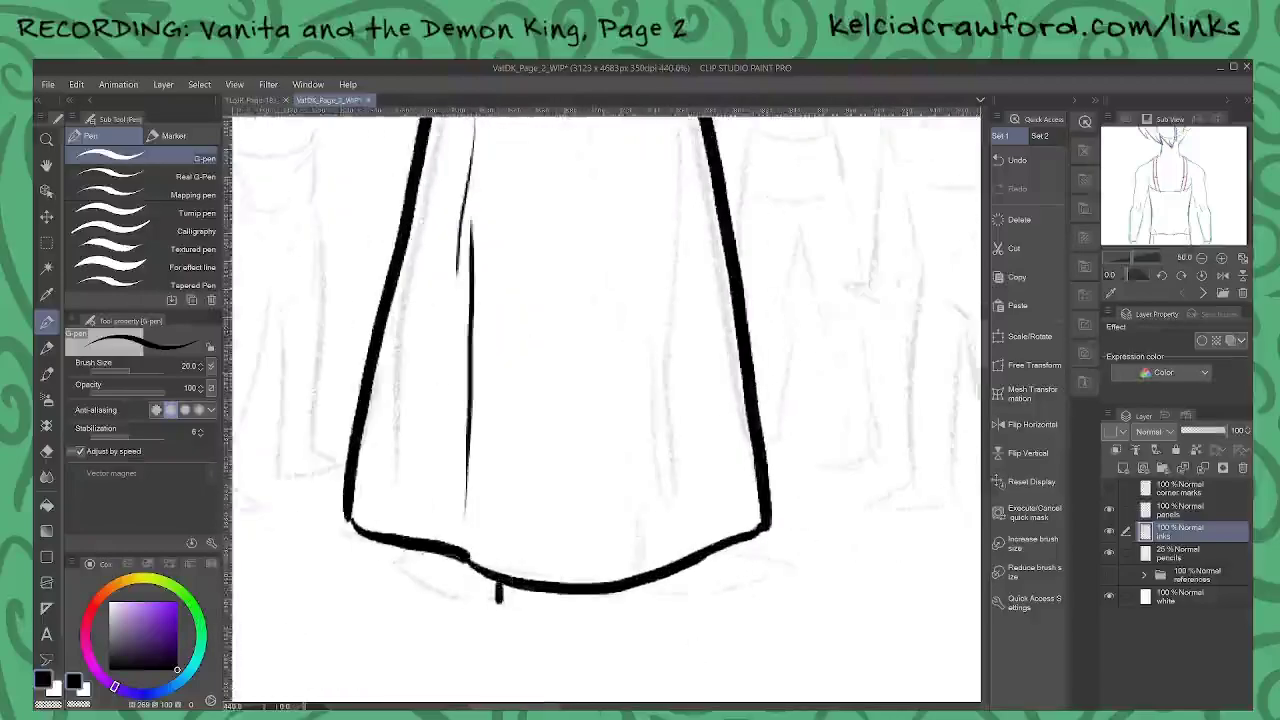
mouse_move(437, 549)
left_mouse_down()
mouse_move(438, 567)
mouse_move(404, 552)
mouse_move(400, 566)
mouse_move(462, 602)
mouse_move(492, 605)
mouse_move(501, 592)
left_mouse_up()
mouse_move(640, 585)
left_mouse_down()
mouse_move(690, 599)
mouse_move(786, 565)
mouse_move(770, 554)
mouse_move(784, 563)
left_mouse_up()
scroll(768, 554, "down", 5)
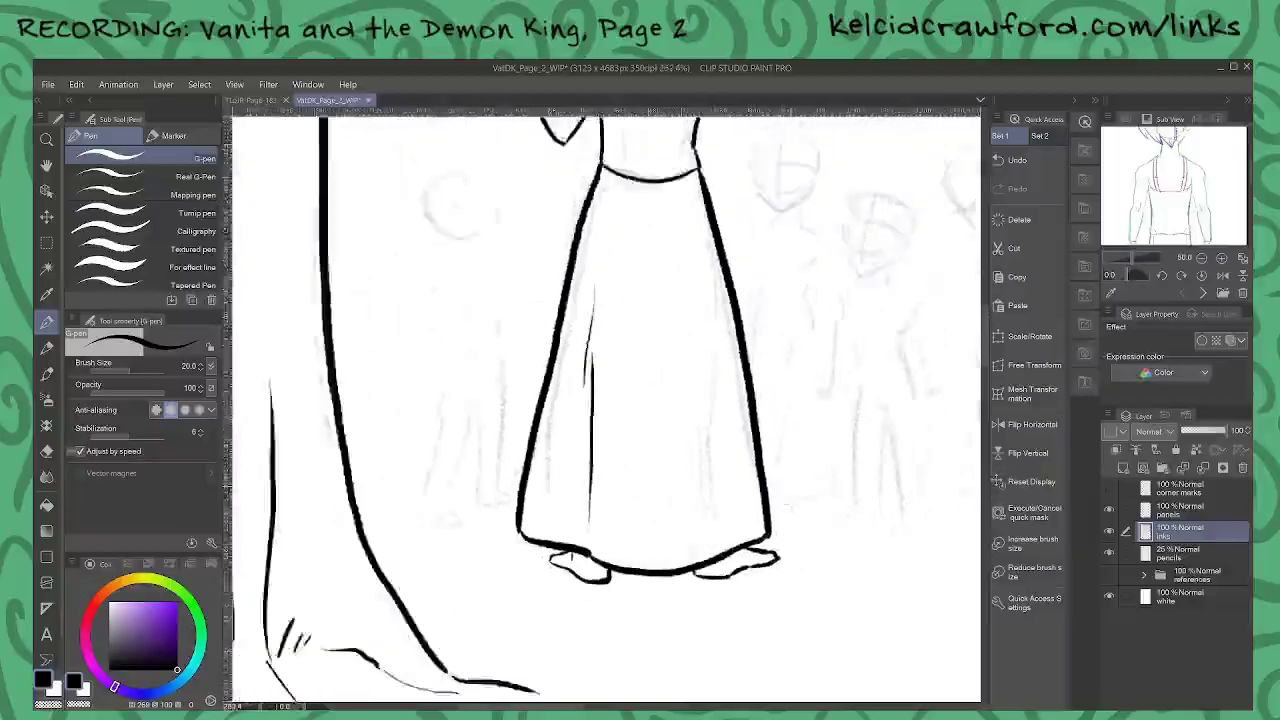
Step: Ink a slender background tree between the large foreground trunk and the woman, with its branches meeting the foliage
scroll(793, 432, "down", 2)
left_click_drag(748, 446, 692, 603)
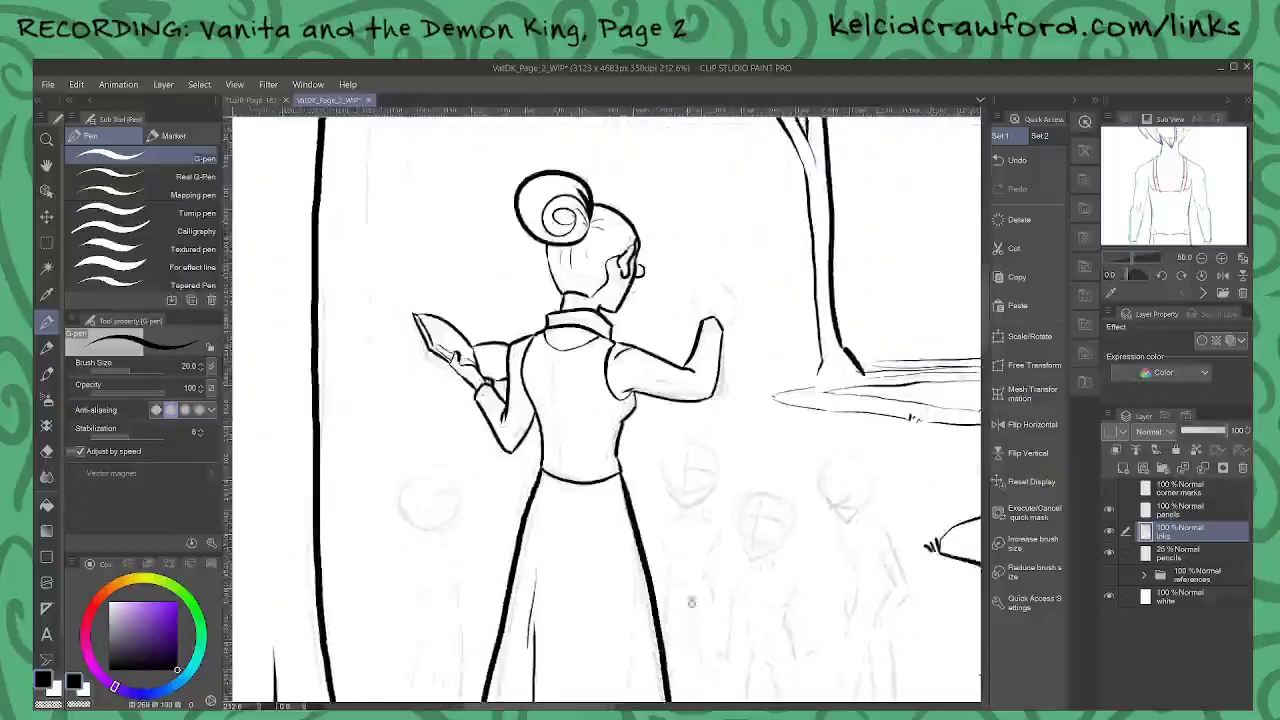
left_click_drag(586, 419, 755, 541)
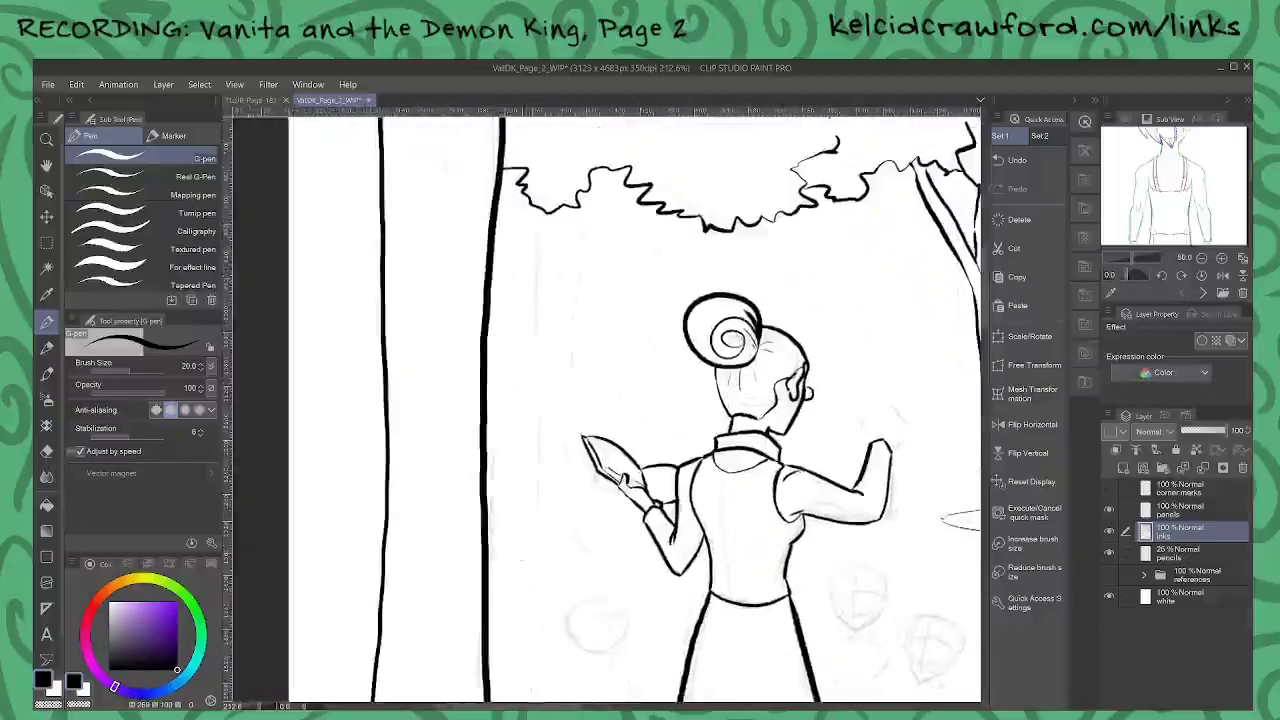
left_click_drag(522, 552, 546, 232)
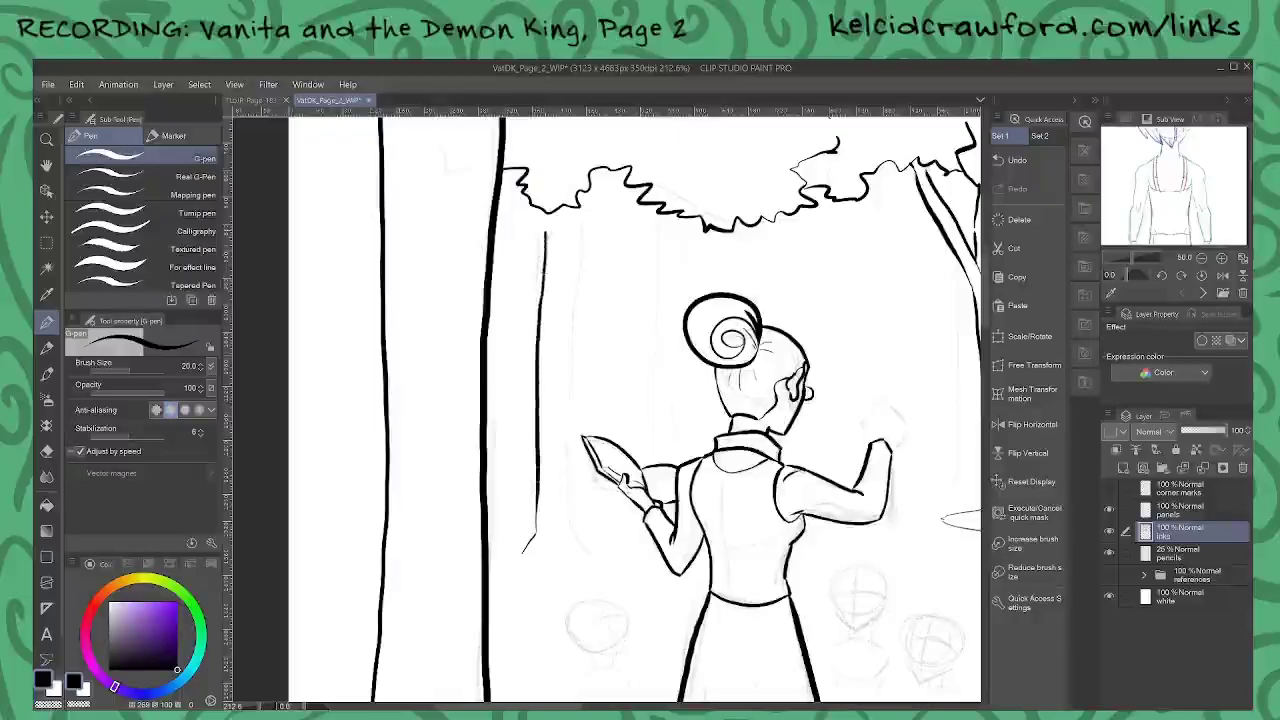
mouse_move(578, 548)
left_mouse_down()
mouse_move(564, 262)
mouse_move(604, 176)
left_mouse_up()
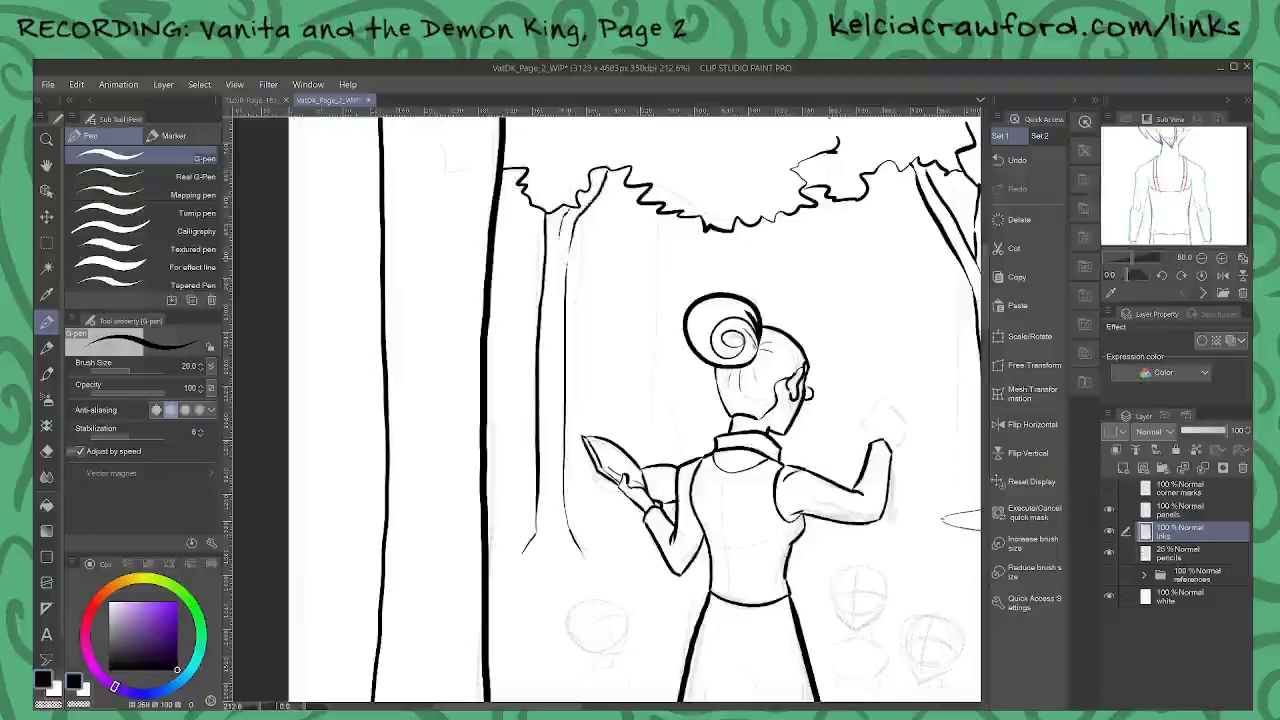
Step: Ink a thinner trunk behind the forked tree beyond the woman's raised fist, with its upper branches reaching the foliage
left_click_drag(627, 361, 567, 362)
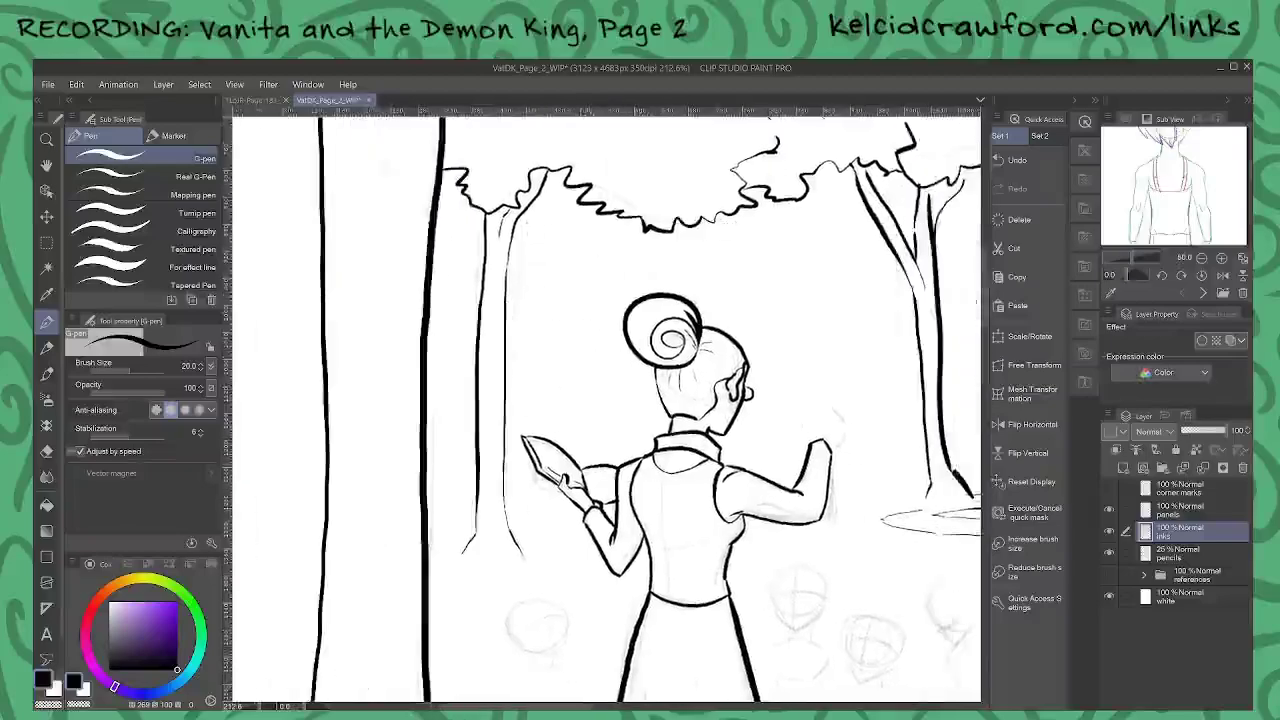
left_click_drag(717, 491, 674, 488)
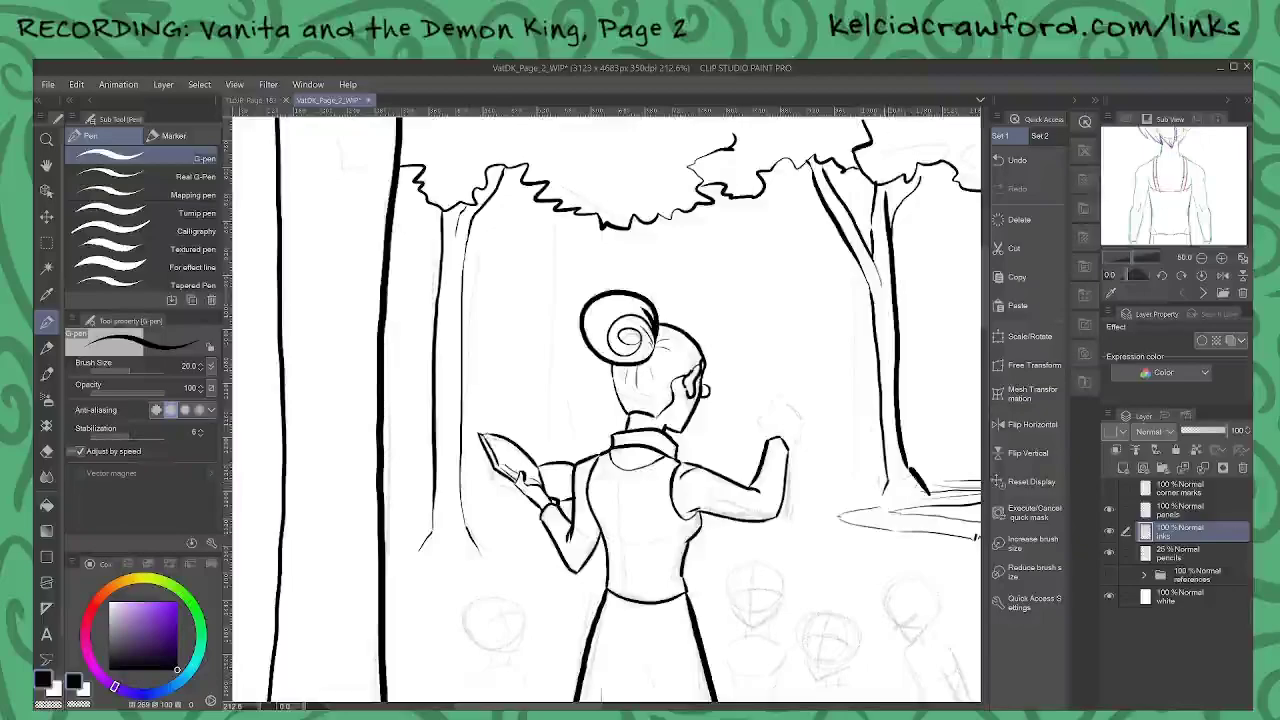
mouse_move(884, 487)
left_mouse_down()
mouse_move(865, 427)
mouse_move(859, 266)
left_mouse_up()
left_click_drag(850, 490, 838, 256)
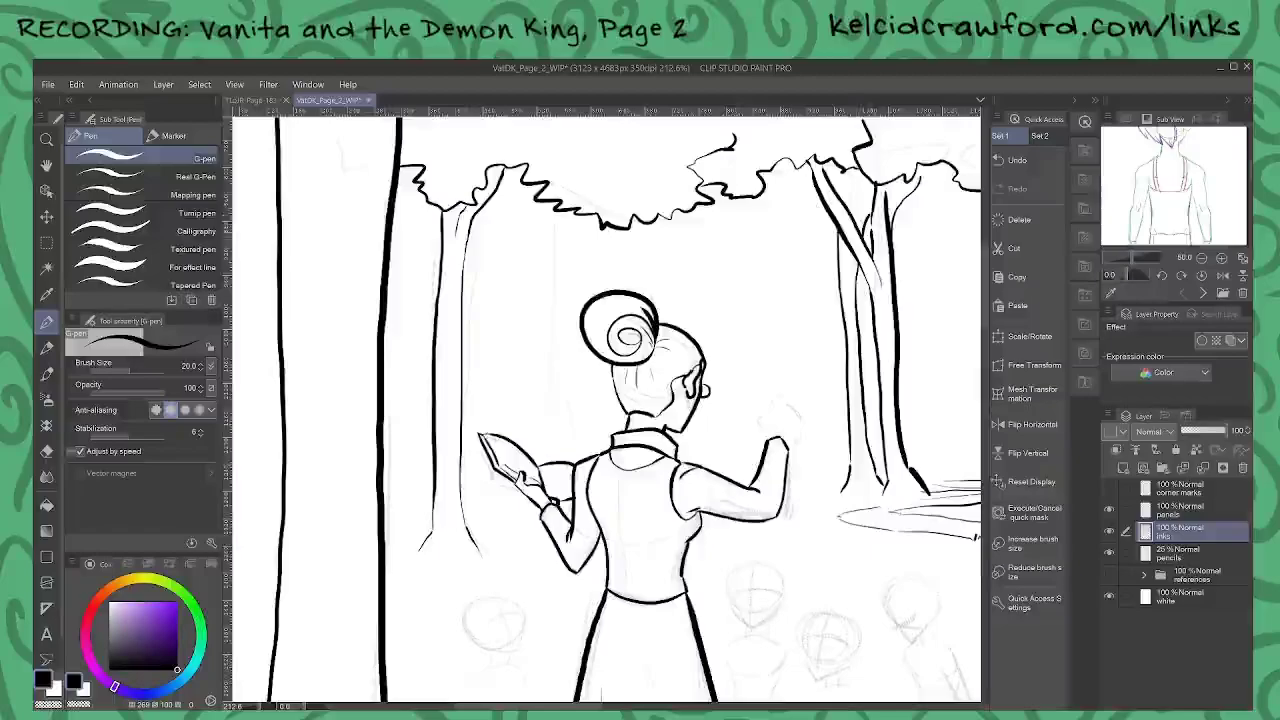
mouse_move(872, 213)
left_mouse_down()
mouse_move(866, 230)
mouse_move(841, 173)
left_mouse_up()
mouse_move(849, 216)
left_mouse_down()
mouse_move(872, 182)
mouse_move(857, 183)
left_mouse_up()
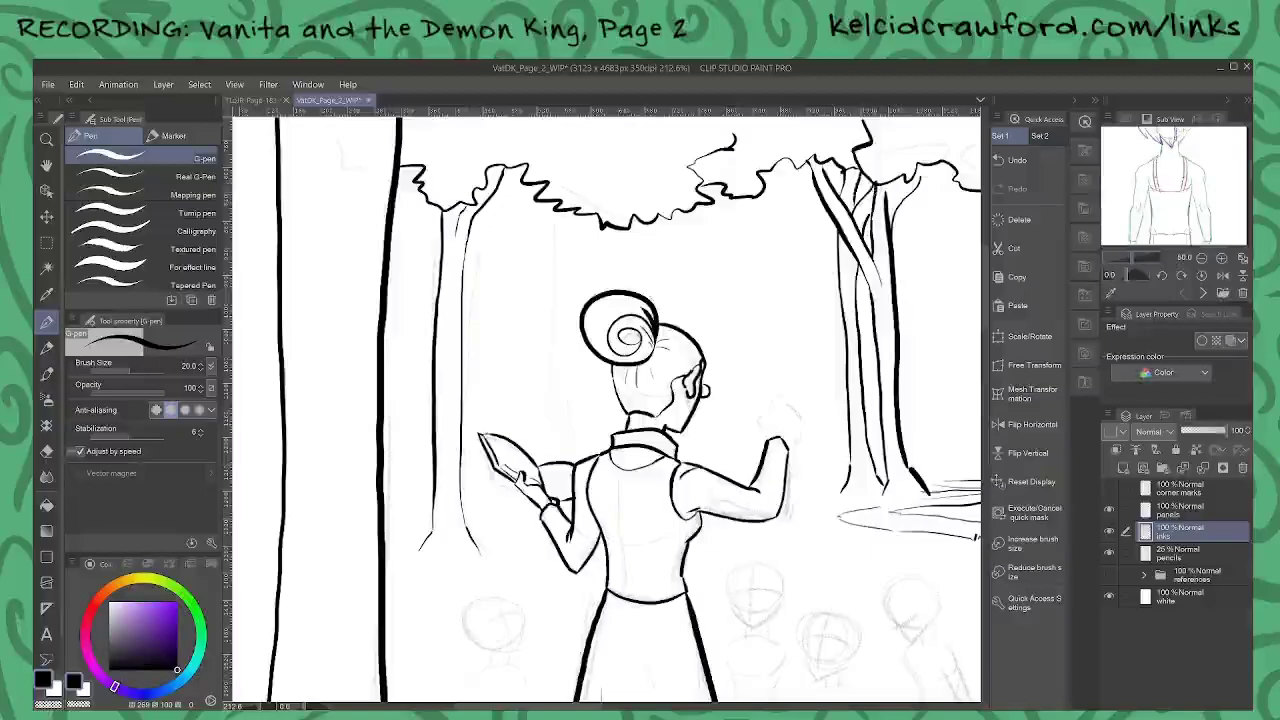
Step: Ink the woman's raised right hand as a closed fist with finger and knuckle lines
scroll(788, 447, "up", 4)
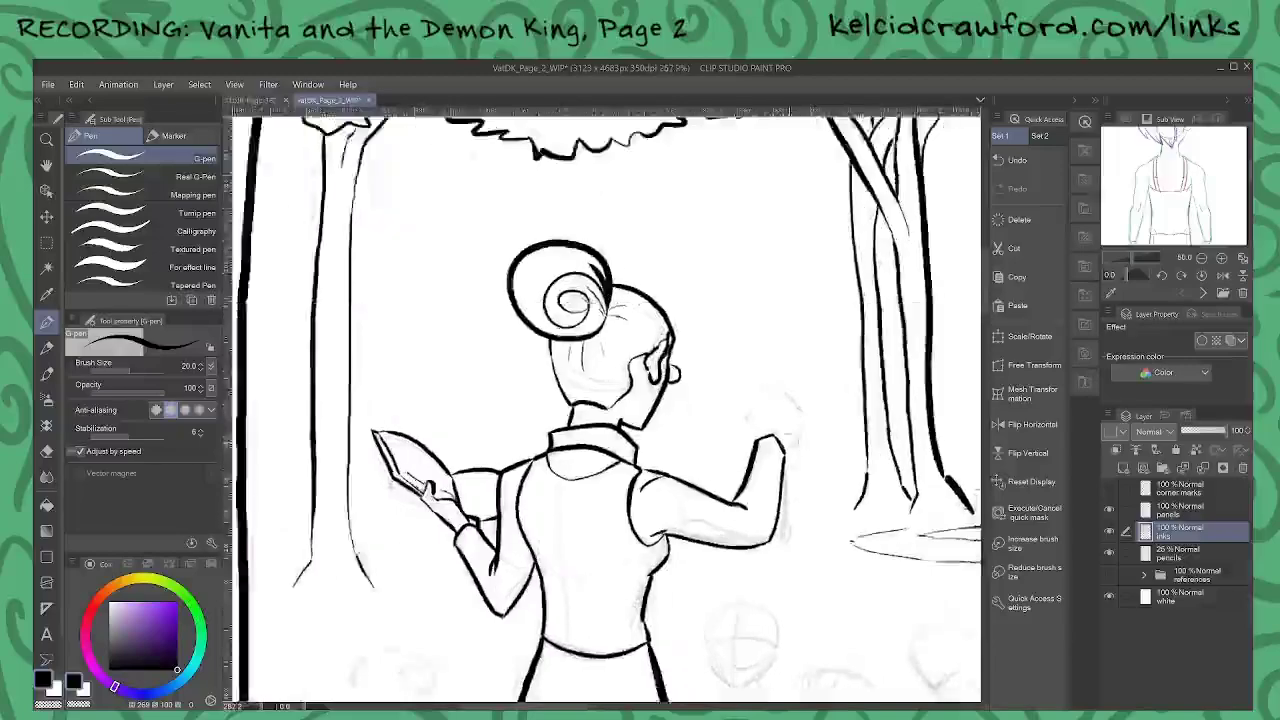
mouse_move(742, 432)
left_mouse_down()
mouse_move(747, 395)
mouse_move(764, 385)
mouse_move(808, 414)
mouse_move(788, 462)
left_mouse_up()
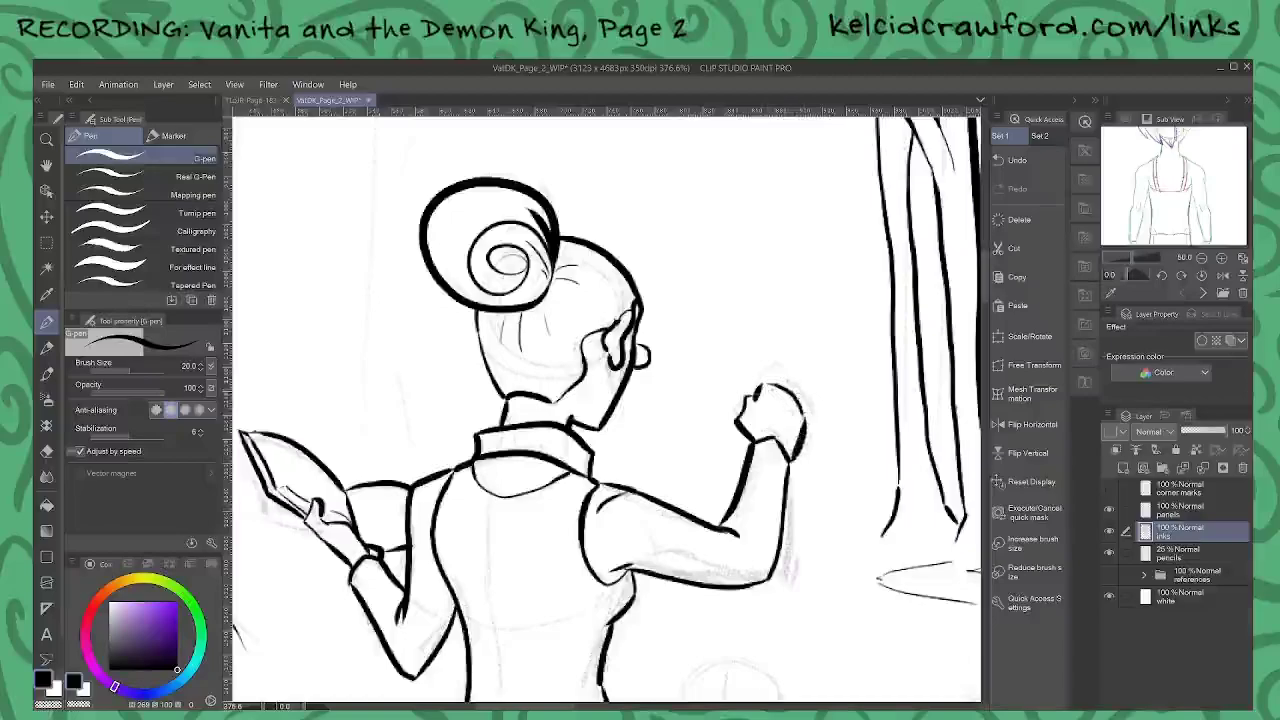
mouse_move(757, 398)
left_mouse_down()
mouse_move(773, 372)
mouse_move(797, 390)
mouse_move(804, 432)
left_mouse_up()
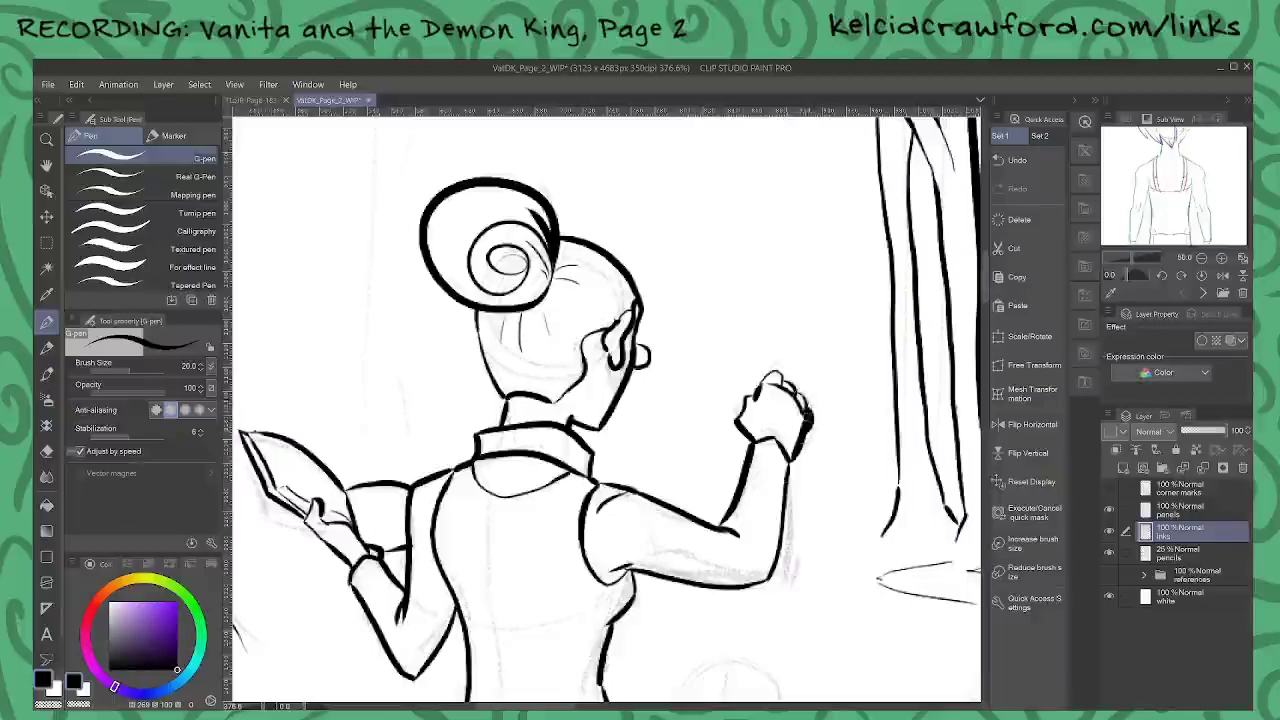
Step: Ink the distant ground line with small grass tufts between the forked tree and the woman's raised arm
scroll(784, 489, "down", 3)
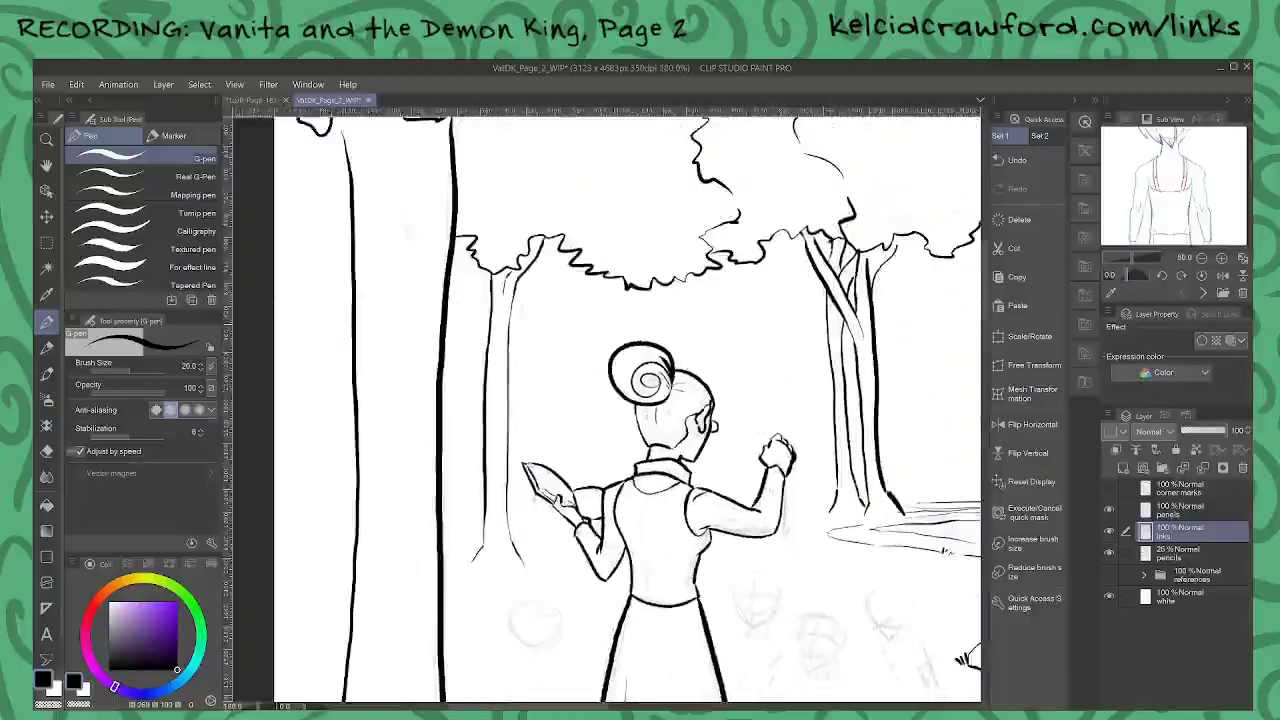
left_click_drag(858, 474, 735, 453)
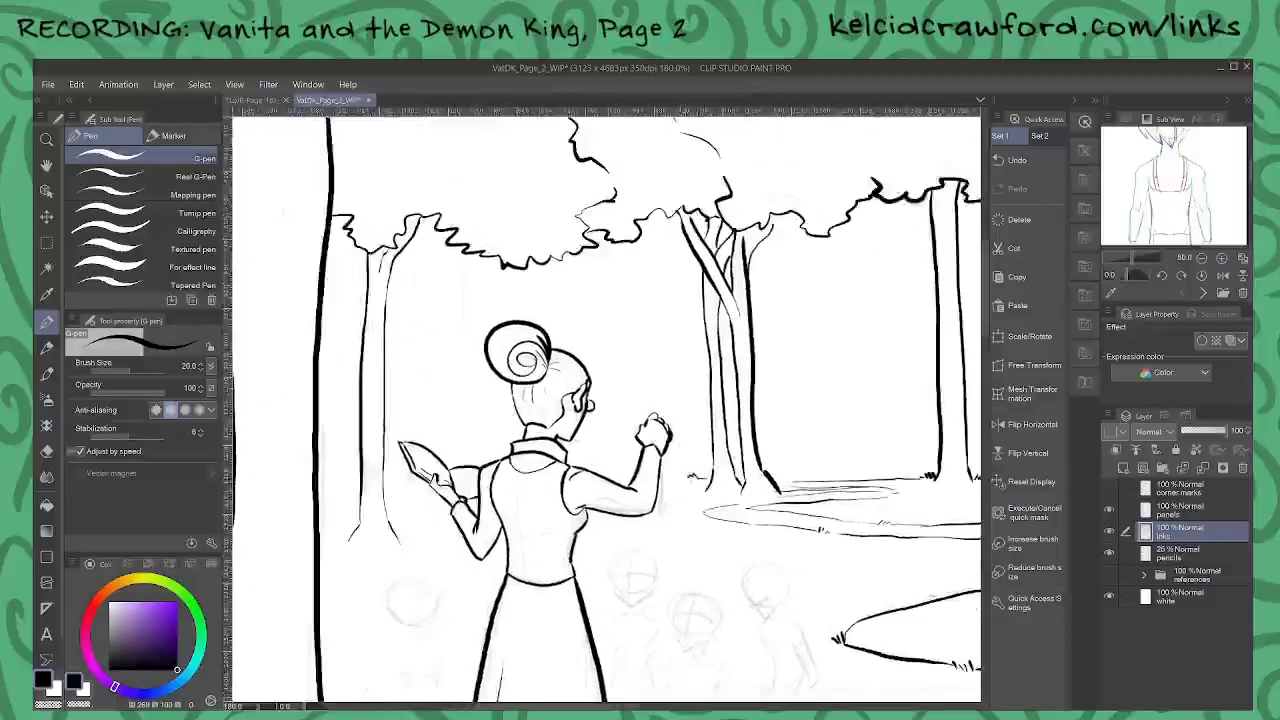
left_click_drag(689, 477, 665, 479)
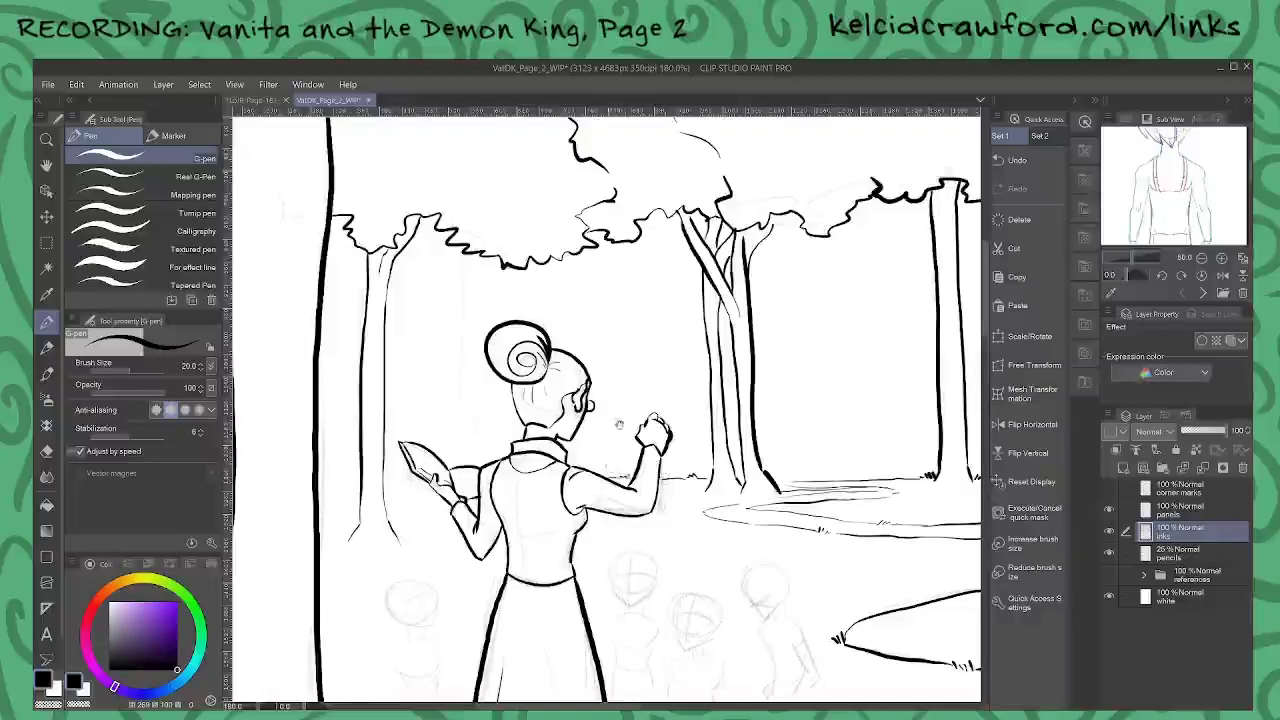
Step: Ink a second slender tree behind the book, with a trunk that forks into branches under the foliage
left_click_drag(619, 425, 648, 433)
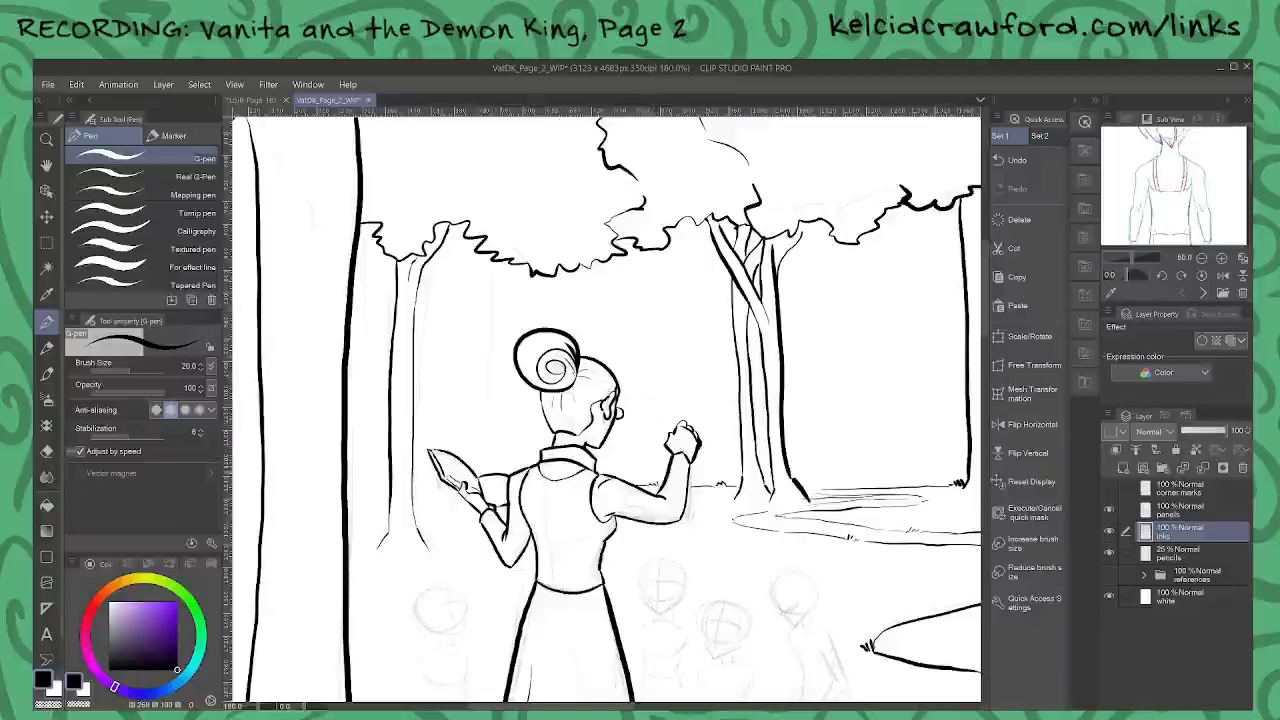
mouse_move(486, 472)
left_mouse_down()
mouse_move(482, 301)
mouse_move(449, 225)
left_mouse_up()
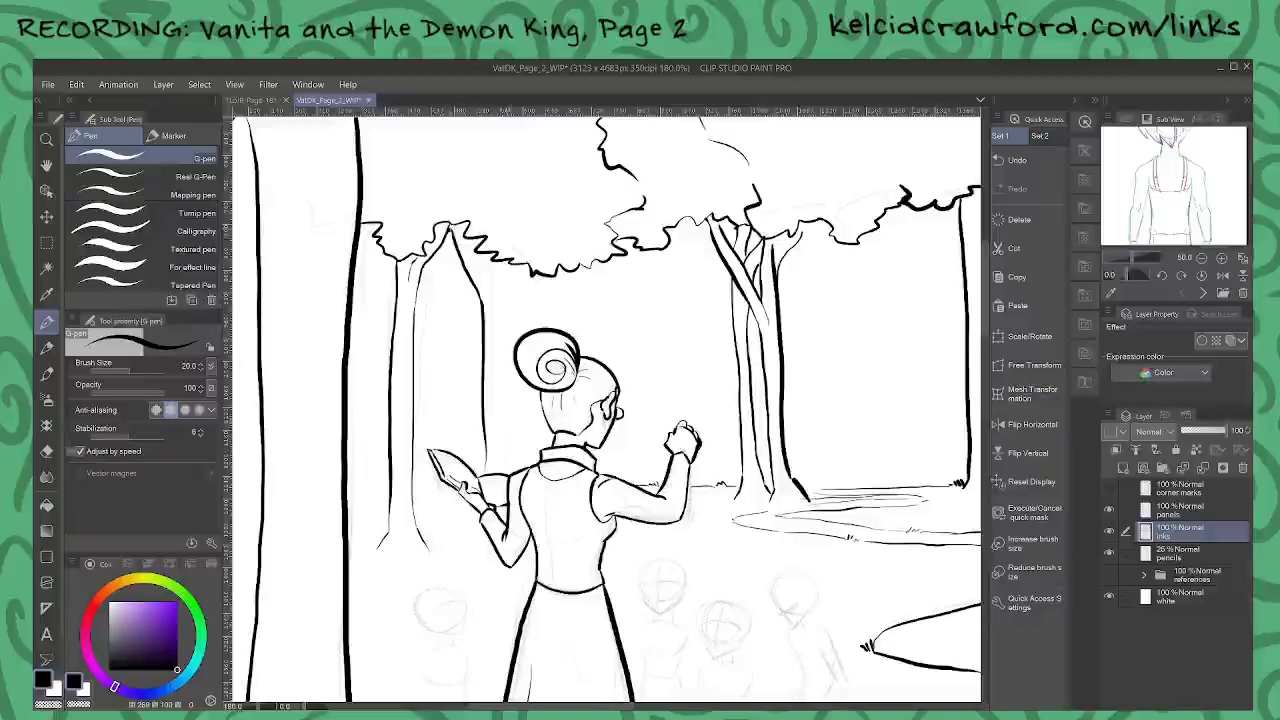
mouse_move(510, 474)
left_mouse_down()
mouse_move(510, 282)
mouse_move(499, 293)
mouse_move(512, 266)
mouse_move(475, 261)
mouse_move(465, 240)
left_mouse_up()
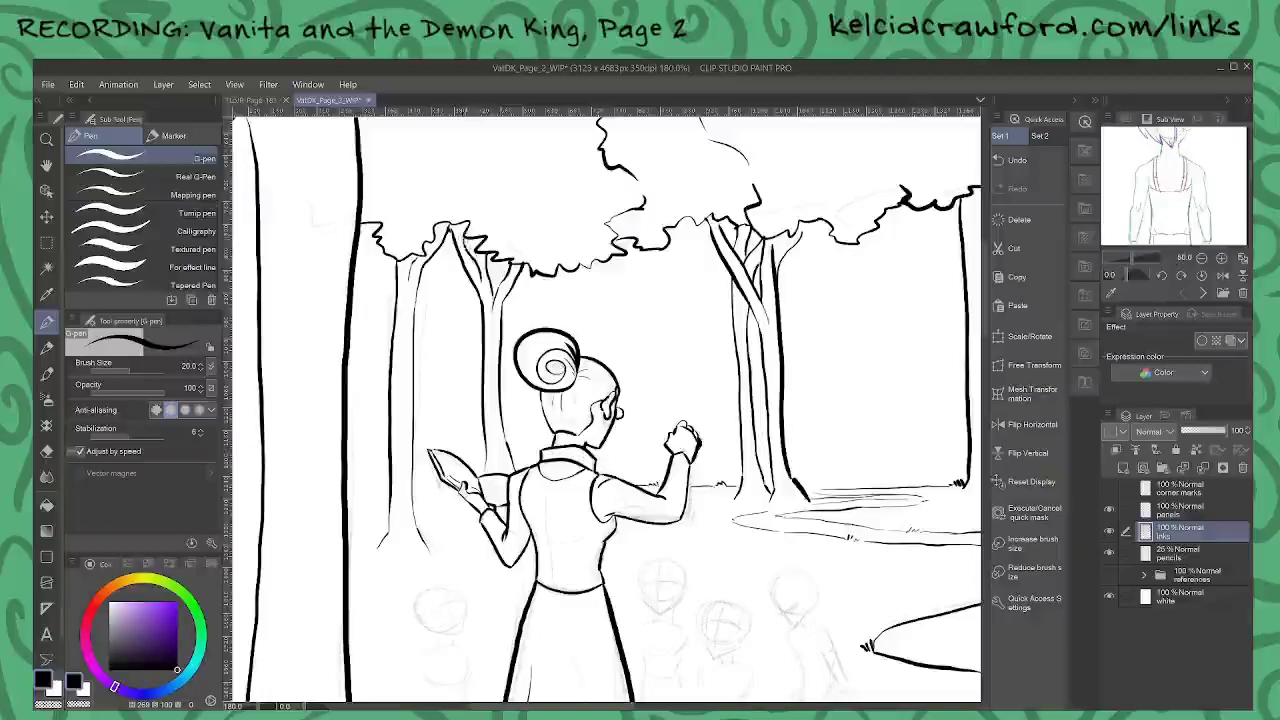
Step: Ink the distant ground line with grass tufts from the book across to the large foreground trunk
left_click_drag(494, 419, 550, 399)
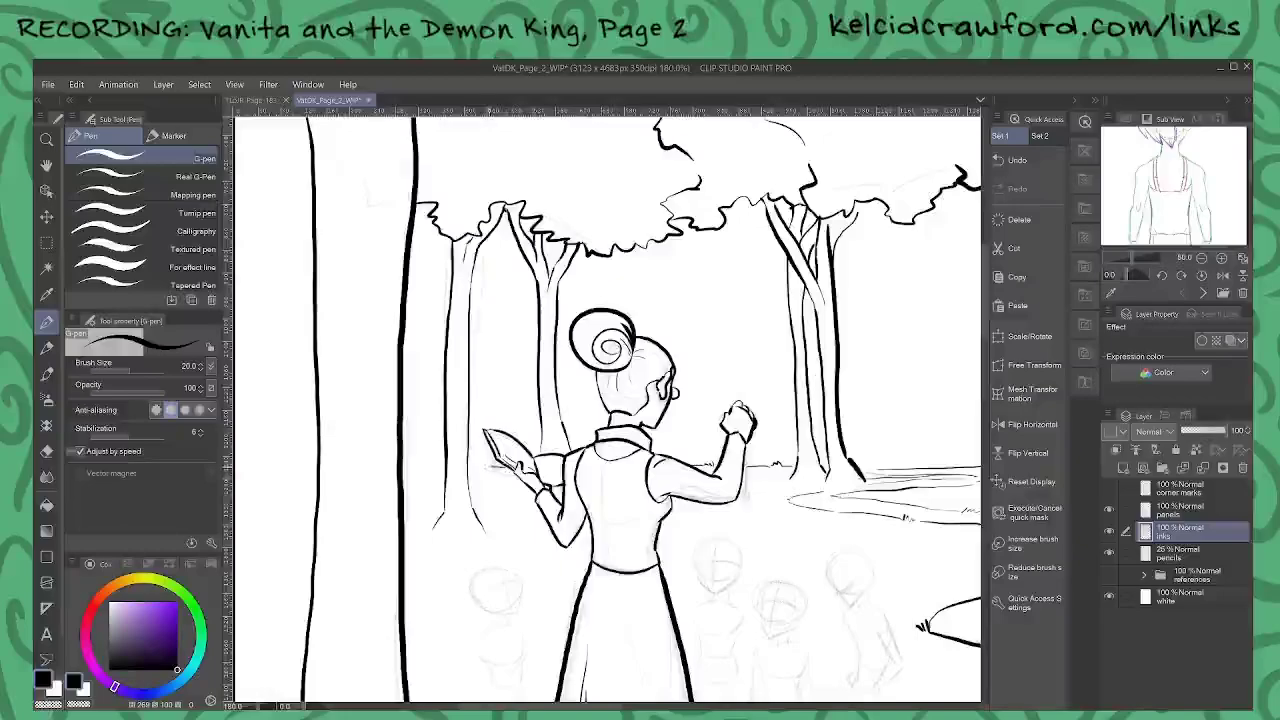
left_click_drag(490, 463, 467, 466)
left_click_drag(457, 512, 690, 520)
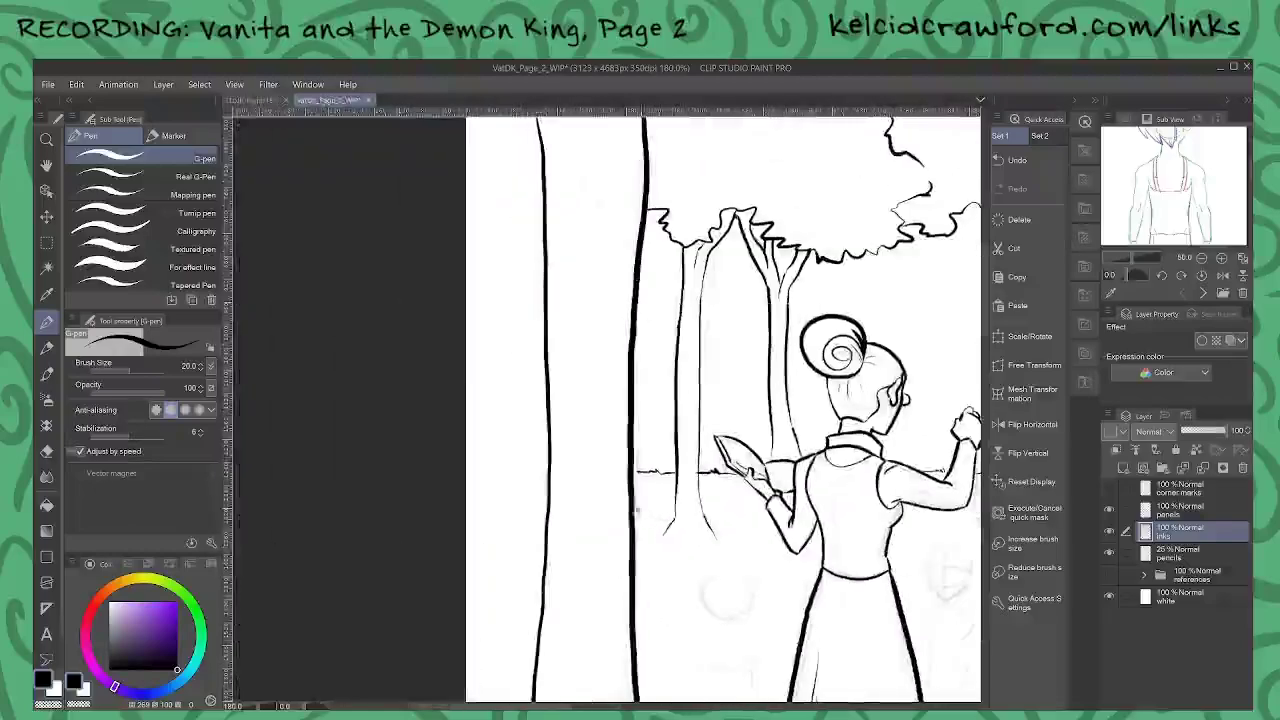
Step: Ink a thin tree behind the outer side of the large foreground trunk, with small leaf clusters and a short ground line
left_click_drag(648, 449, 653, 546)
scroll(605, 502, "down", 1)
scroll(604, 503, "down", 1)
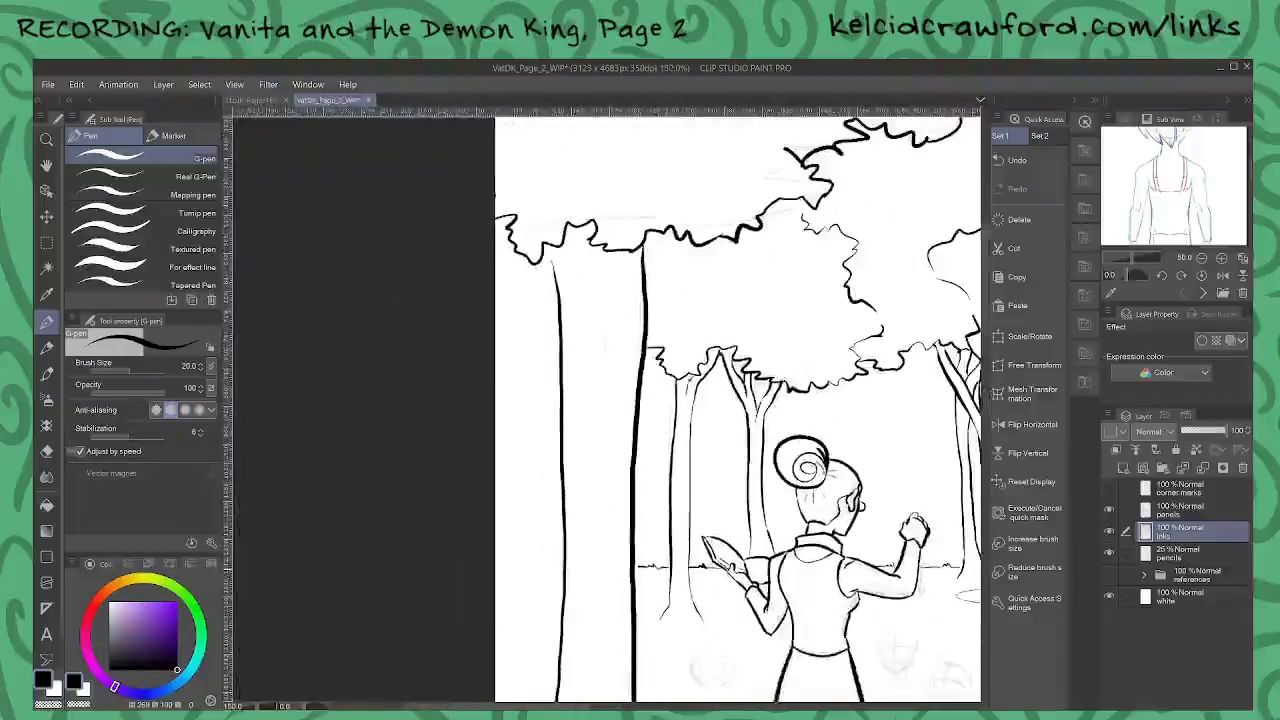
mouse_move(550, 640)
left_mouse_down()
mouse_move(541, 297)
mouse_move(499, 291)
mouse_move(557, 291)
left_mouse_up()
left_click_drag(541, 345, 558, 322)
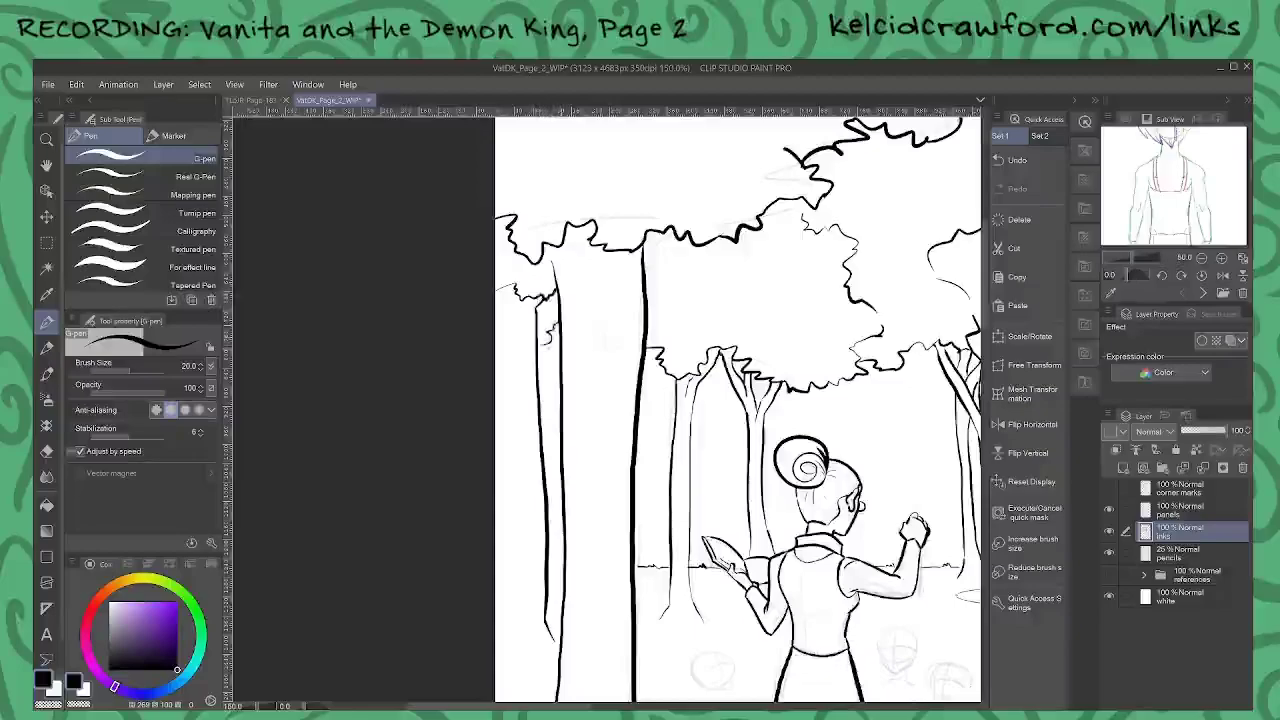
left_click_drag(551, 632, 559, 641)
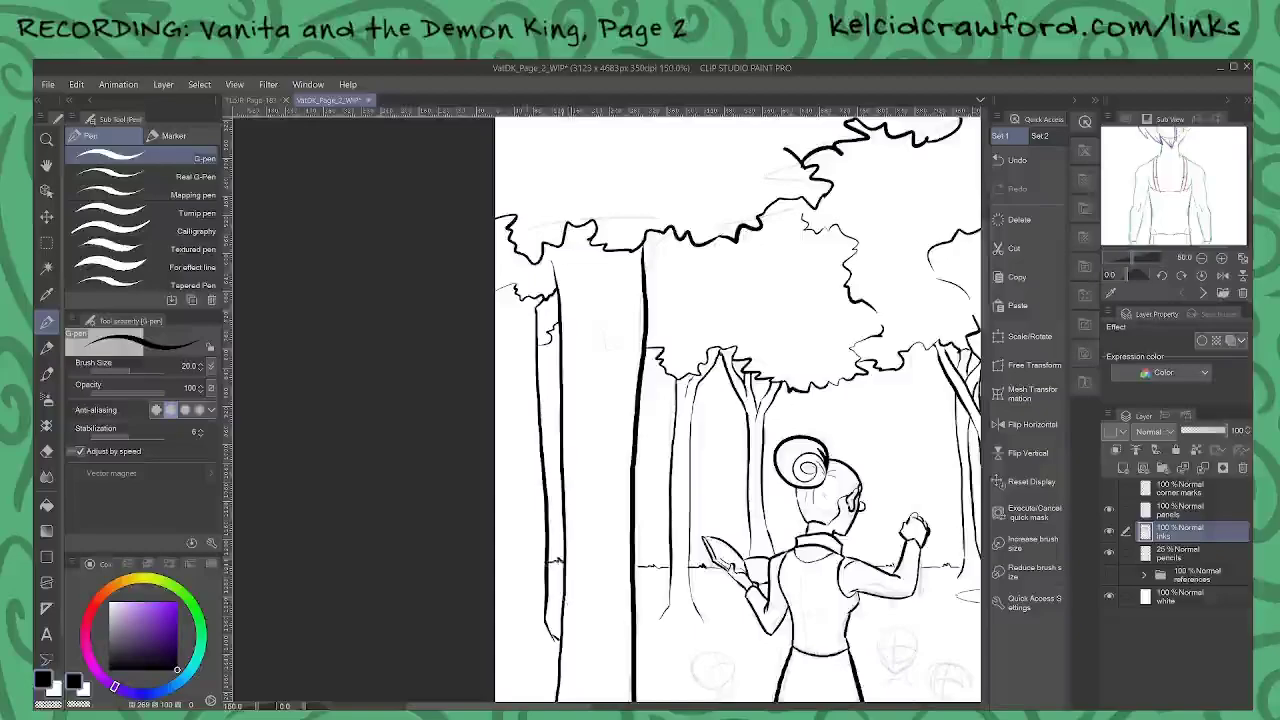
Step: Ink a partial slender trunk with a flared base at the page's outer edge, and save the page file
mouse_move(502, 643)
left_mouse_down()
mouse_move(512, 536)
mouse_move(498, 338)
left_mouse_up()
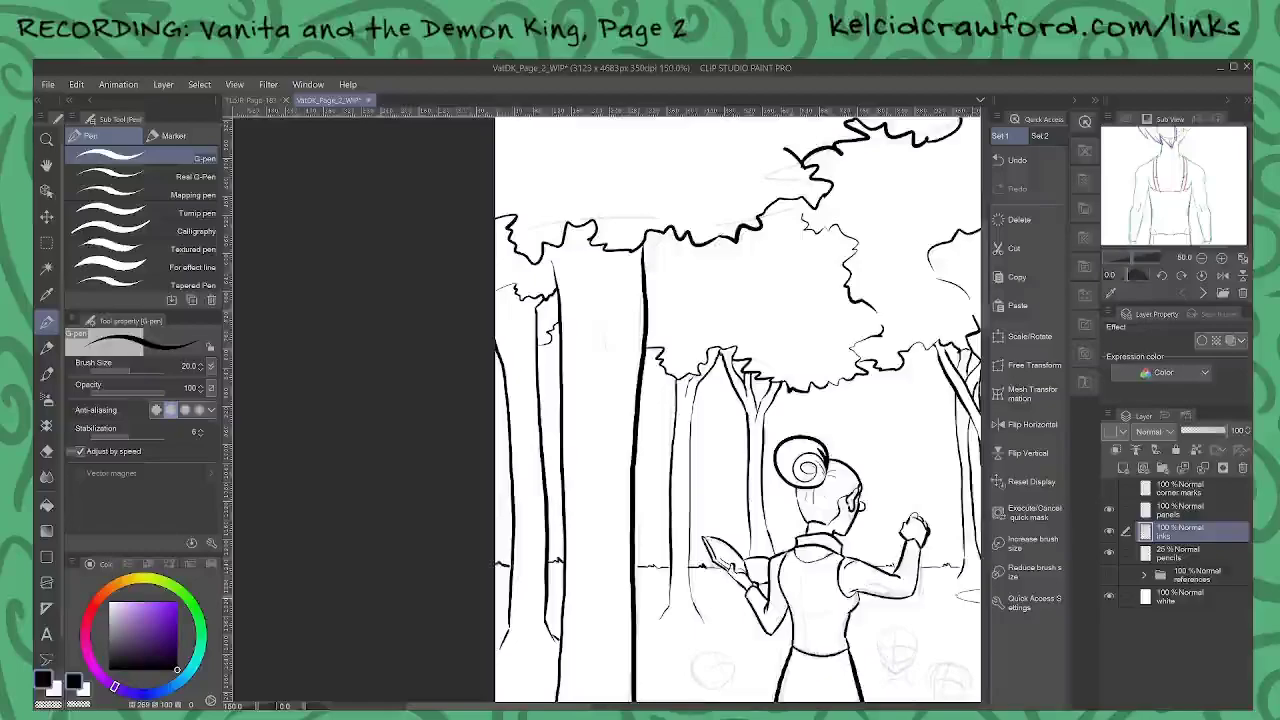
scroll(771, 491, "down", 5)
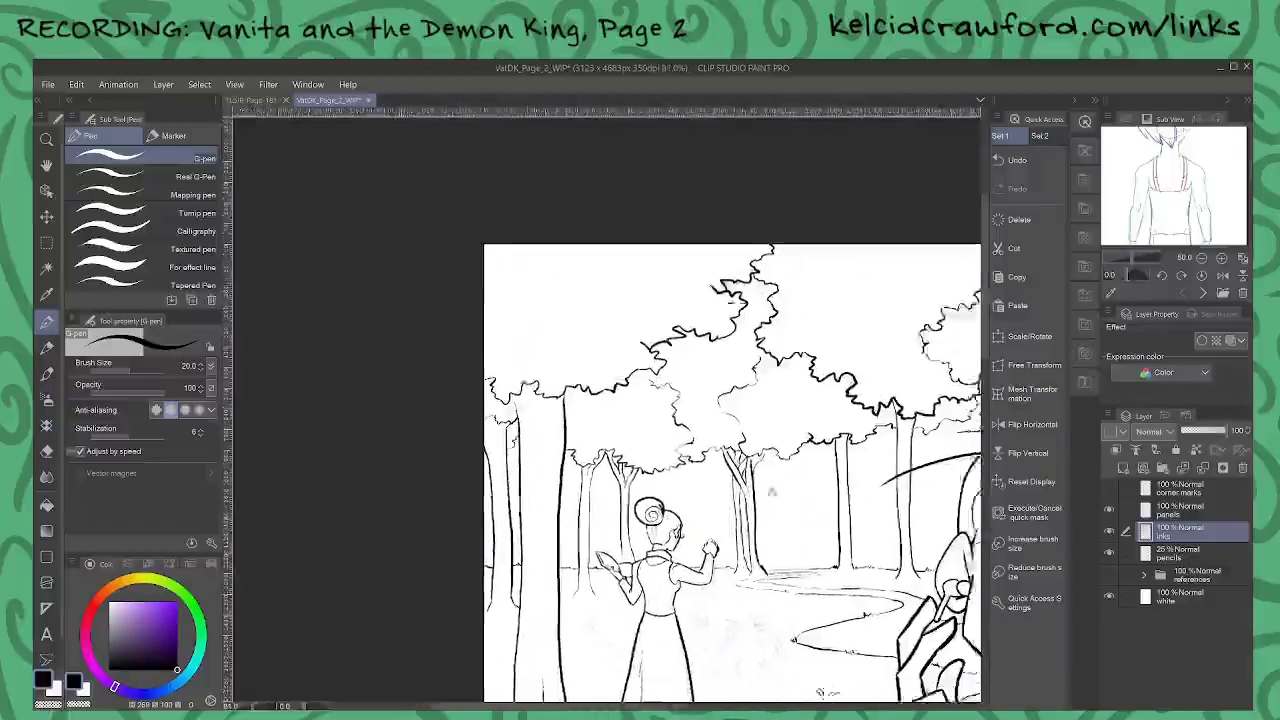
left_click_drag(771, 491, 430, 391)
left_click_drag(898, 460, 856, 450)
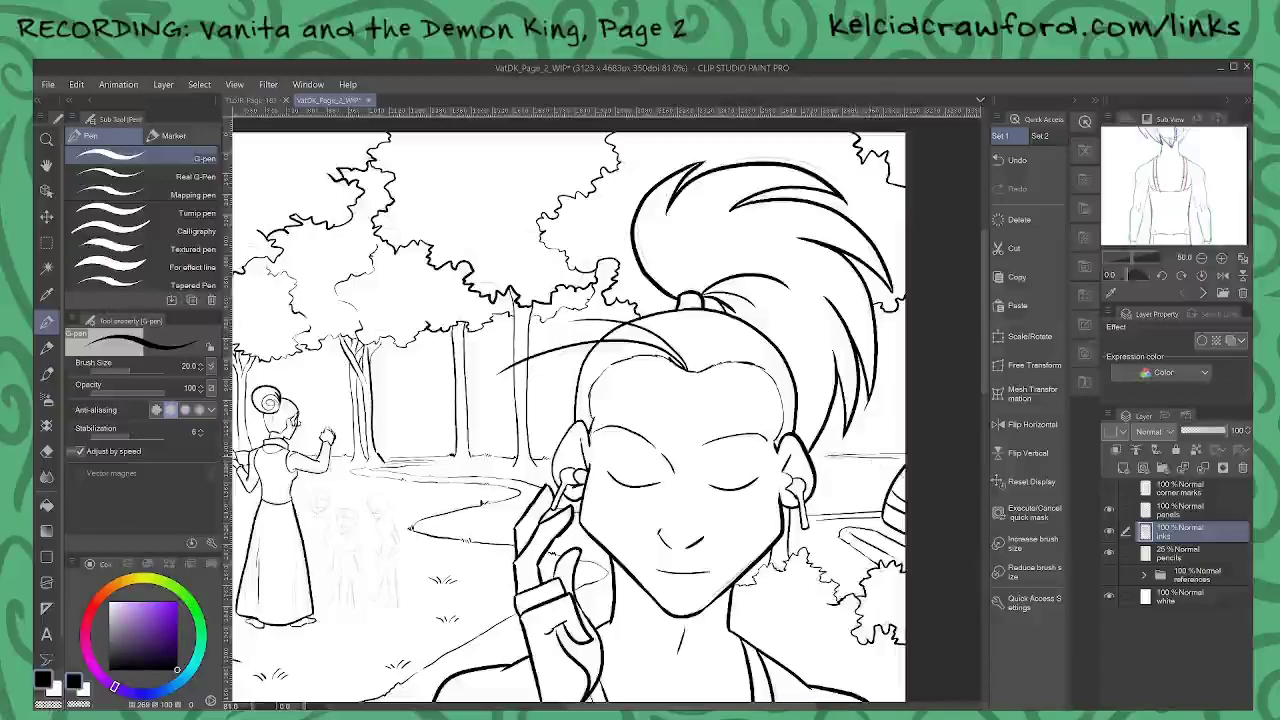
left_click_drag(761, 496, 846, 508)
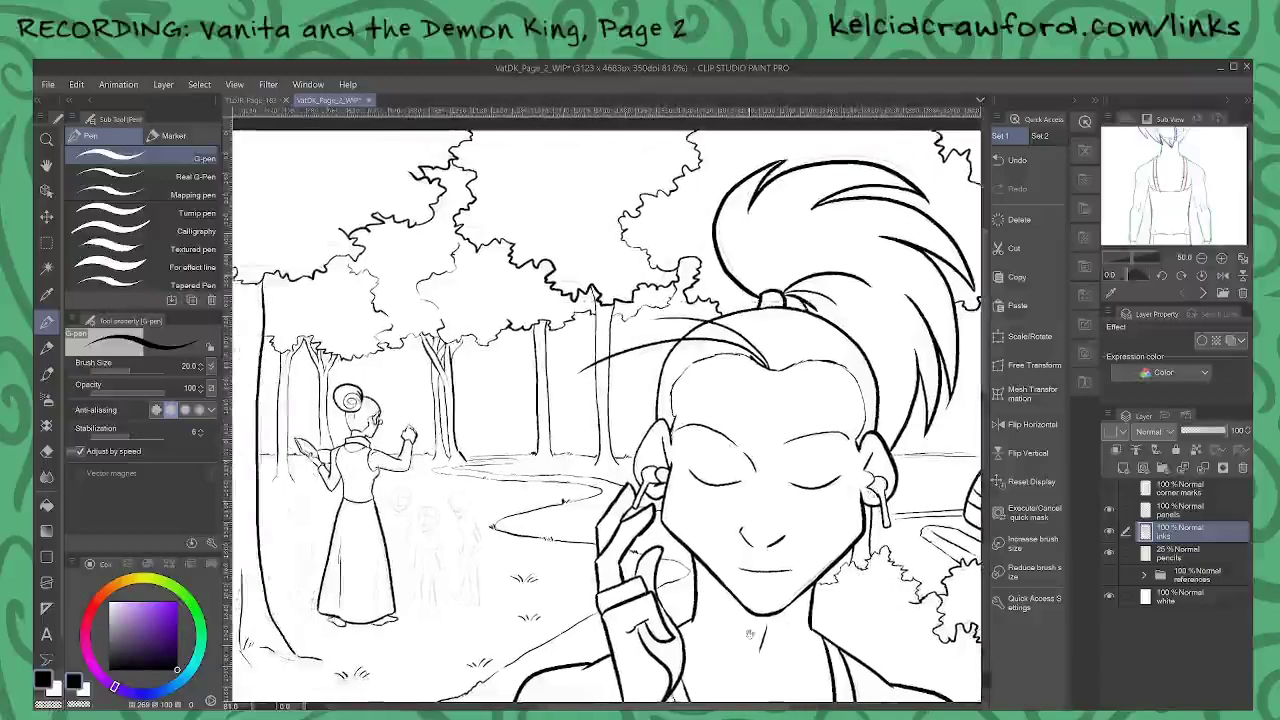
left_click_drag(751, 633, 734, 440)
mouse_move(779, 617)
left_mouse_down()
mouse_move(708, 431)
mouse_move(927, 441)
left_mouse_up()
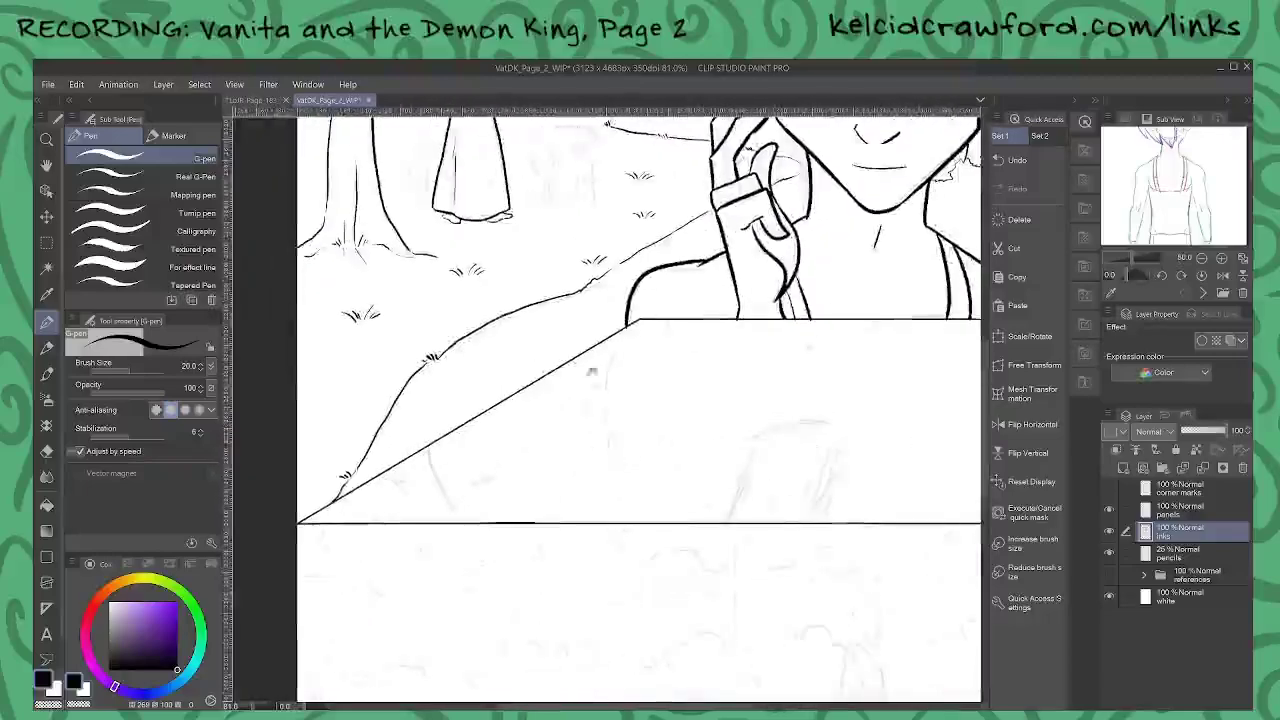
left_click_drag(572, 312, 740, 604)
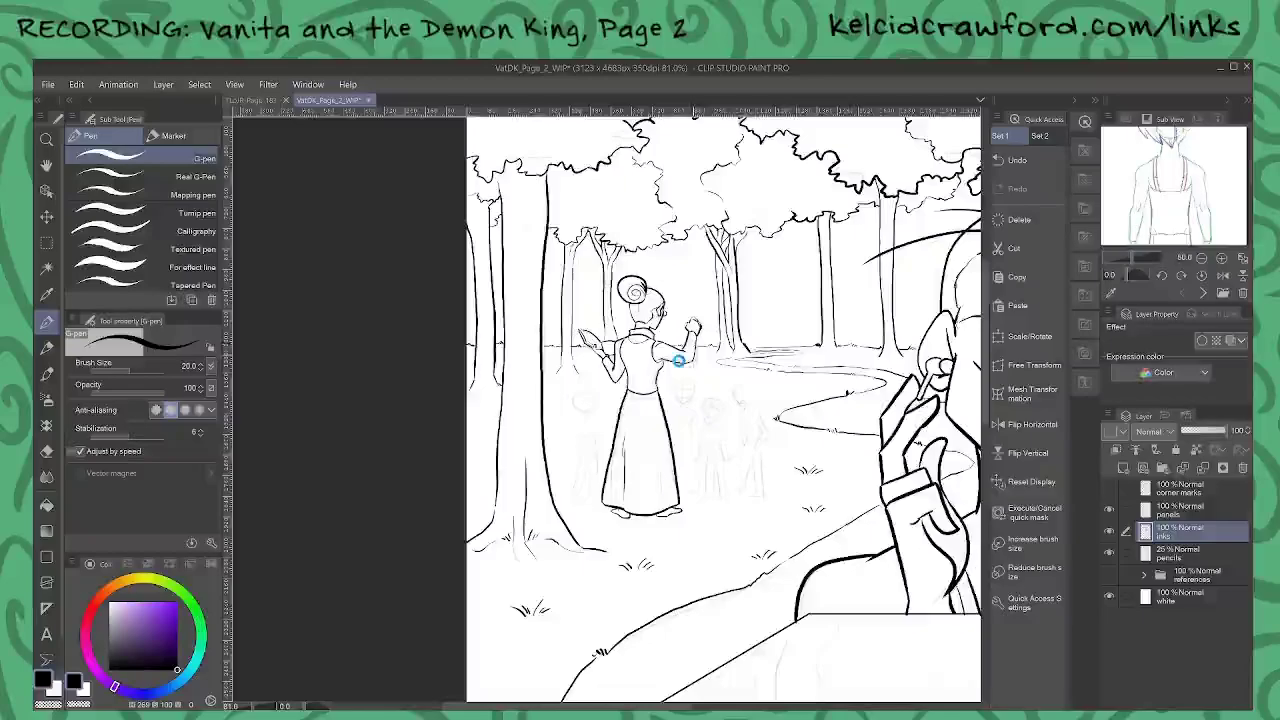
key("ctrl+s")
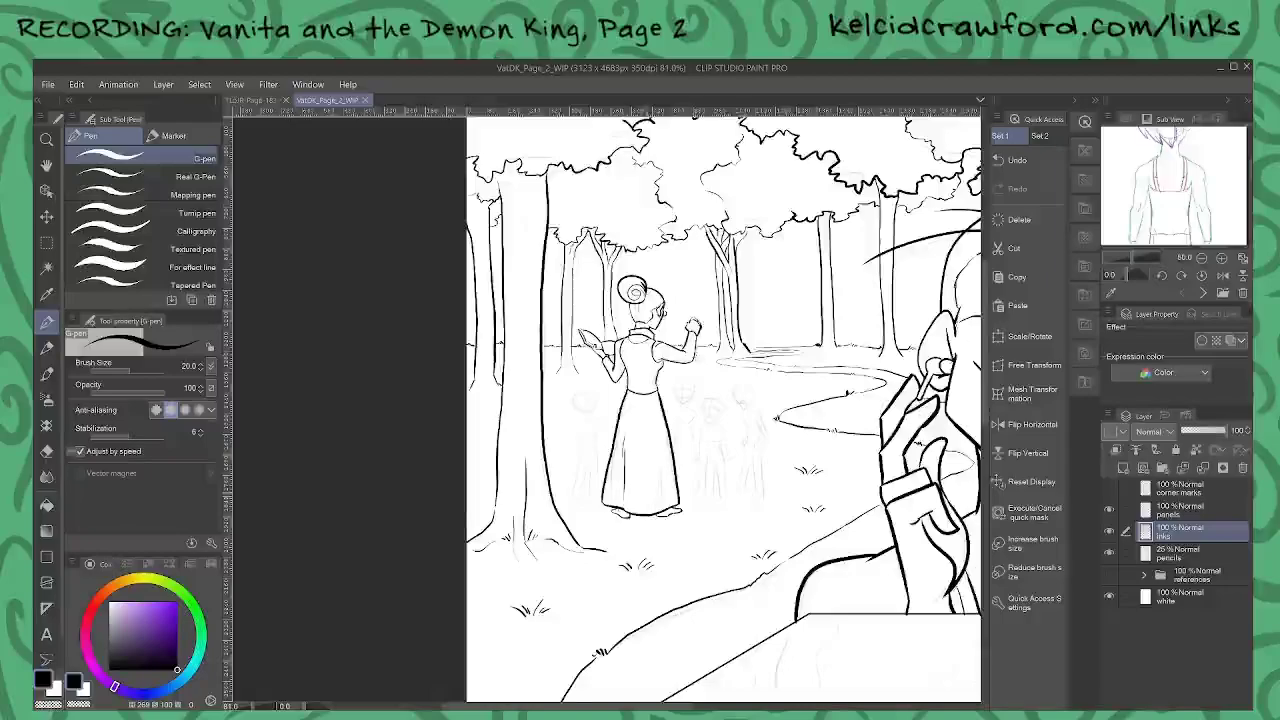
Step: Ink the nose and small open mouth of the child sketched between the large trunk and the woman's skirt
scroll(580, 400, "up", 8)
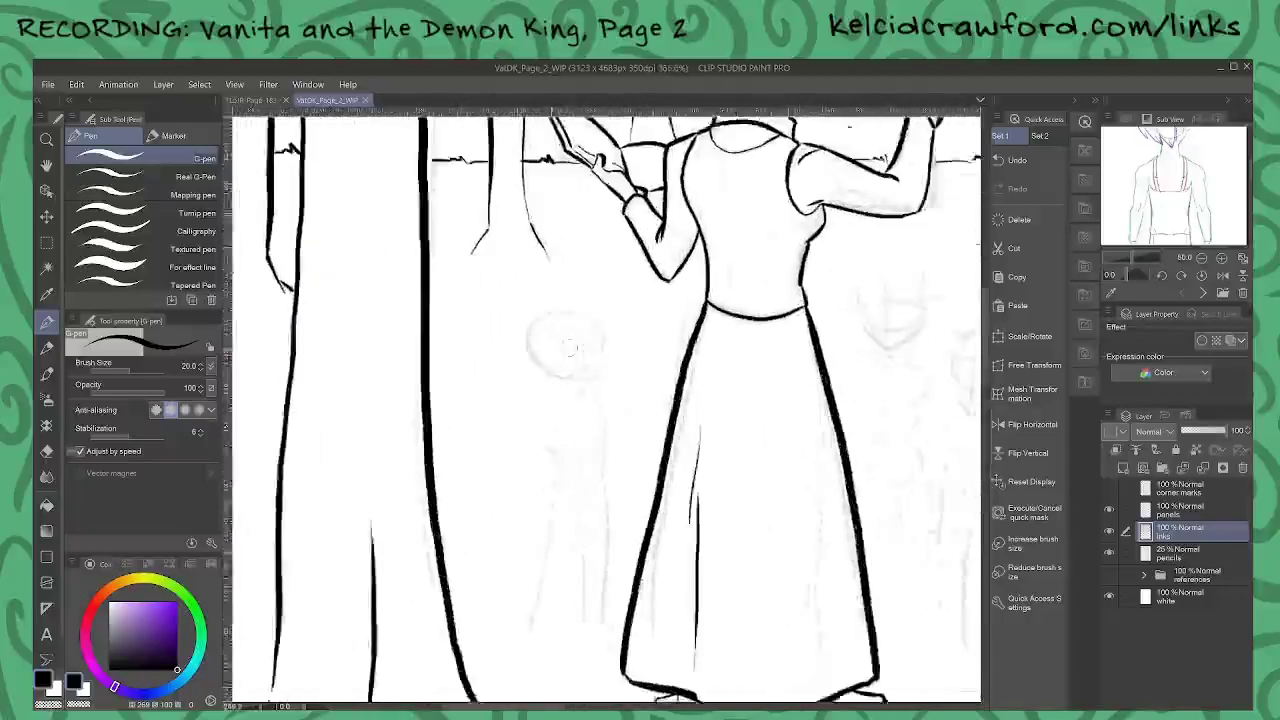
scroll(566, 346, "up", 5)
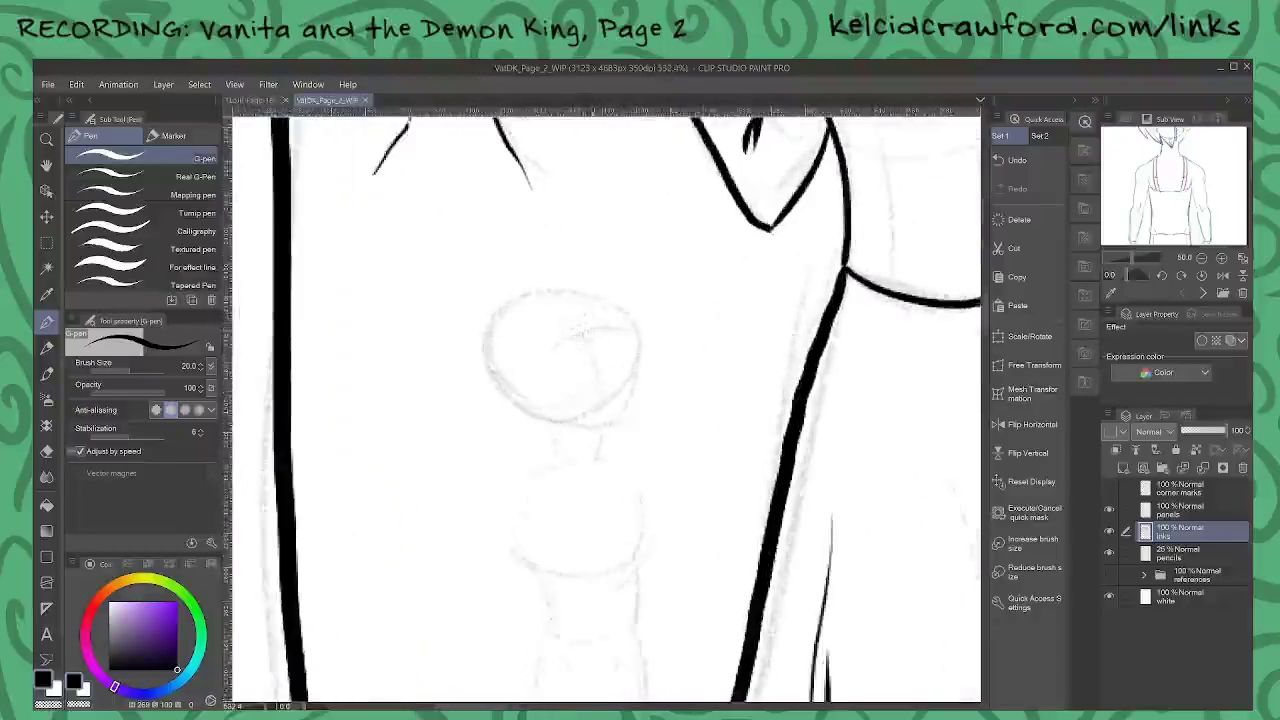
scroll(578, 332, "up", 3)
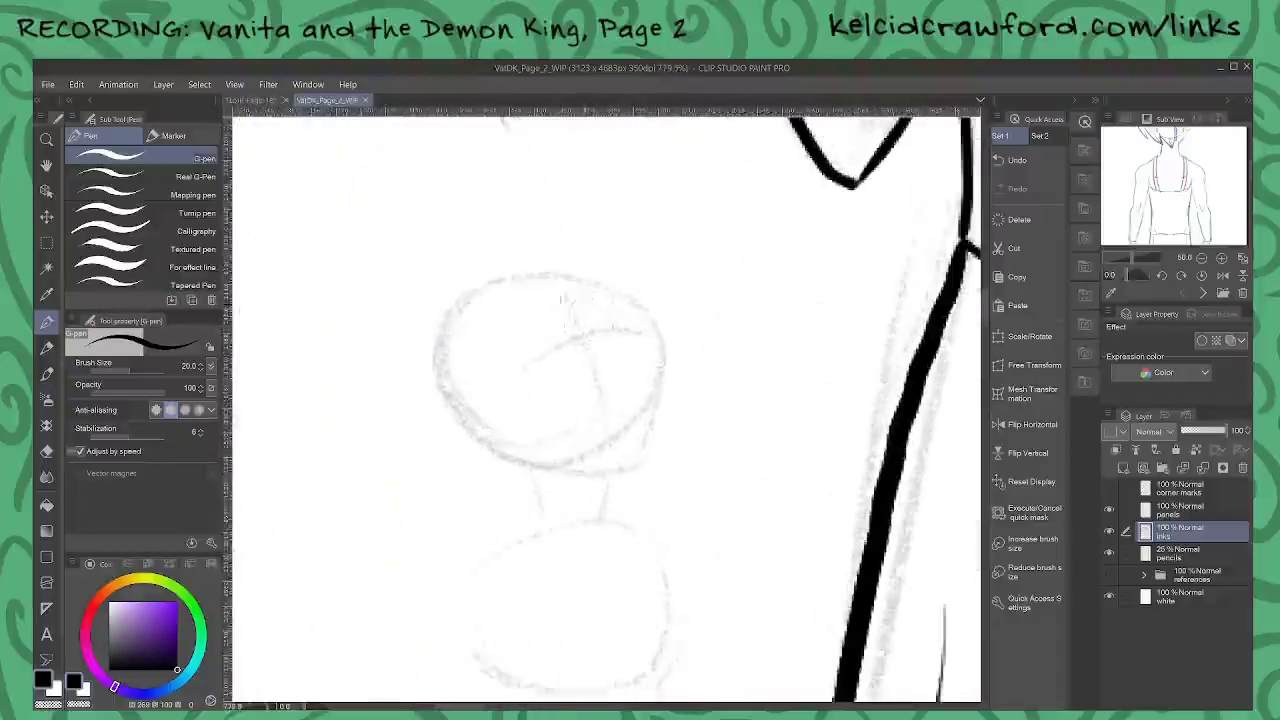
mouse_move(588, 300)
left_mouse_down()
mouse_move(582, 348)
mouse_move(629, 366)
left_mouse_up()
key("ctrl+z")
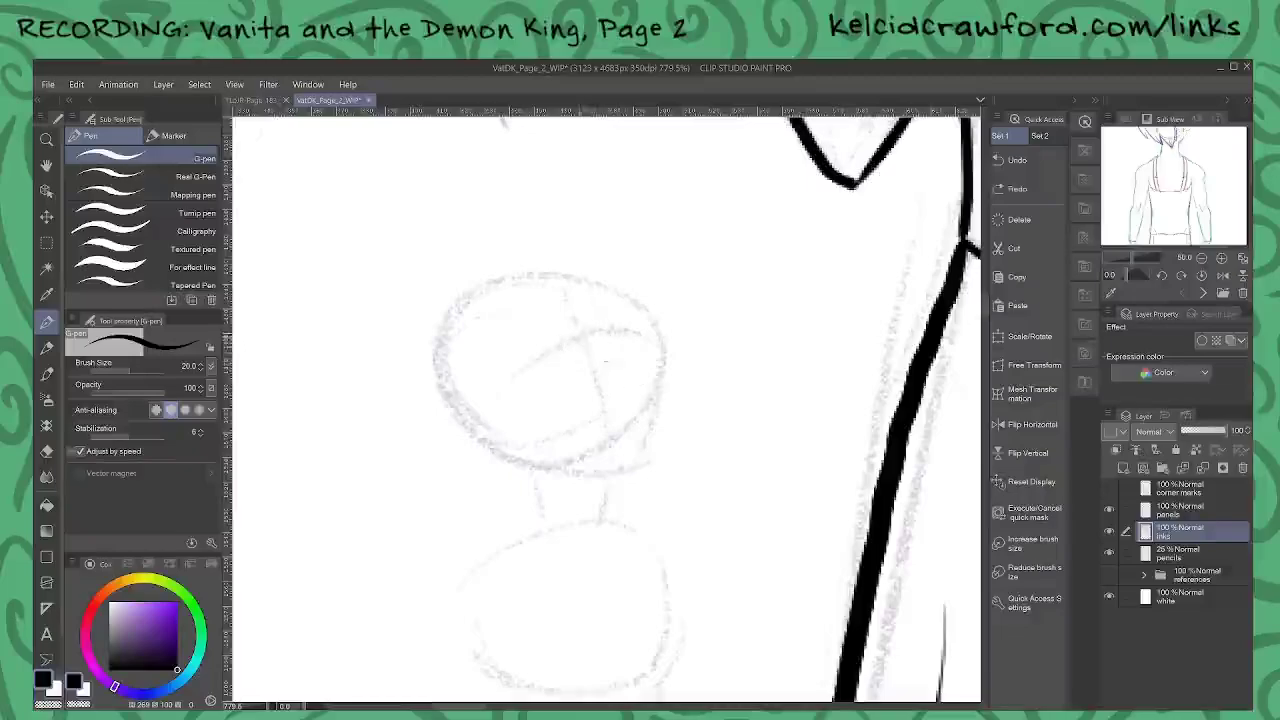
mouse_move(585, 308)
left_mouse_down()
mouse_move(586, 335)
mouse_move(620, 378)
left_mouse_up()
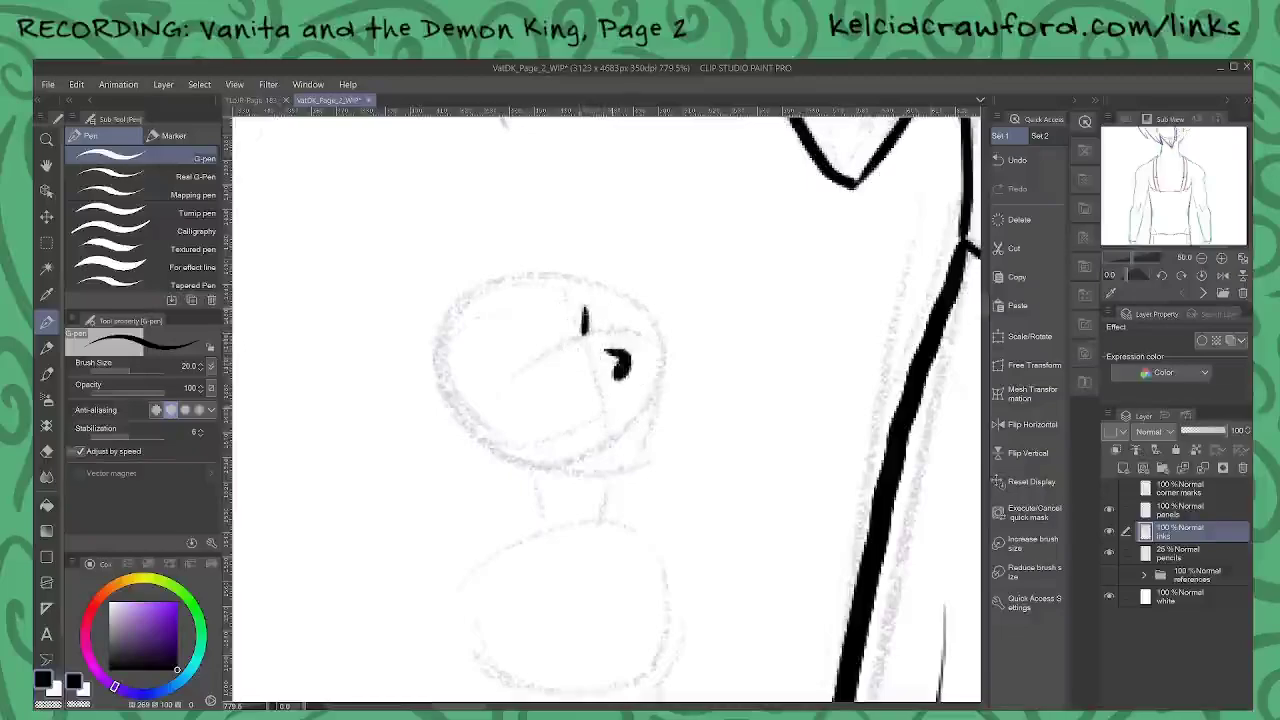
mouse_move(622, 428)
left_mouse_down()
mouse_move(600, 432)
mouse_move(622, 412)
left_mouse_up()
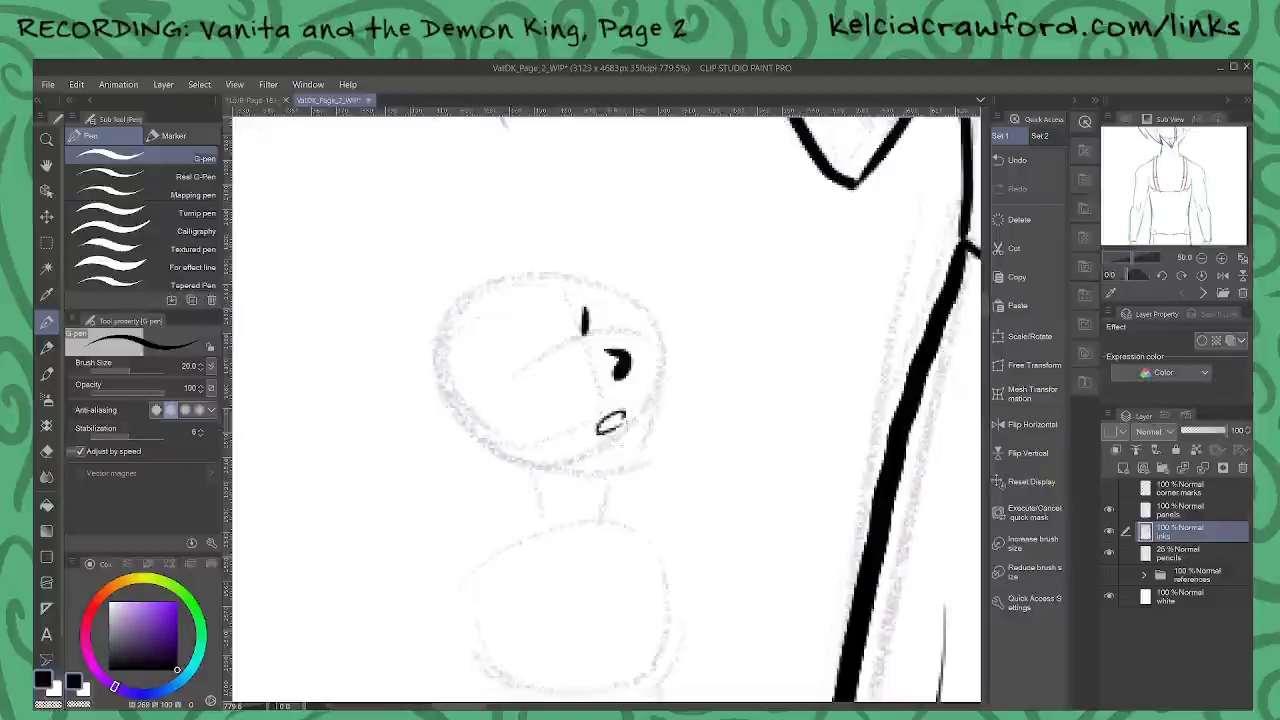
Step: Ink the outlines of the child's two large round eyes with thick upper lids
left_click_drag(558, 325, 496, 370)
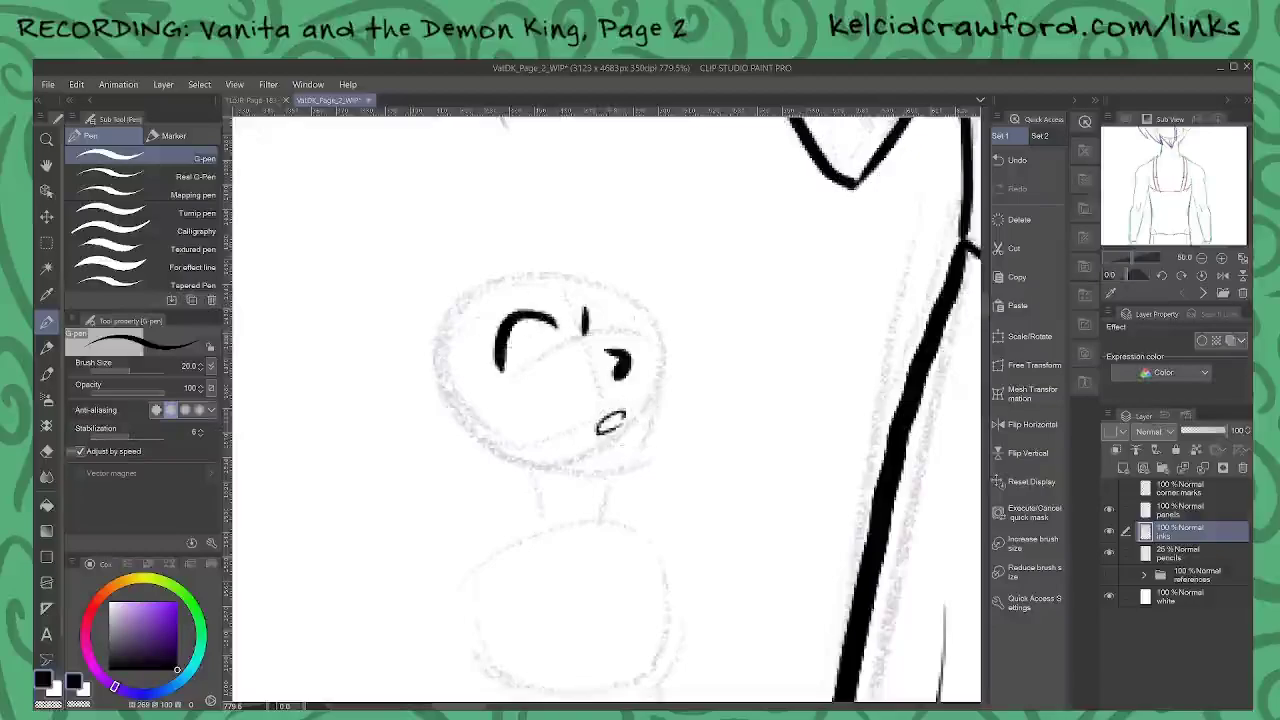
mouse_move(596, 318)
left_mouse_down()
mouse_move(620, 296)
mouse_move(640, 318)
left_mouse_up()
left_click_drag(501, 366, 638, 327)
left_click_drag(535, 335, 552, 356)
left_click_drag(611, 313, 621, 332)
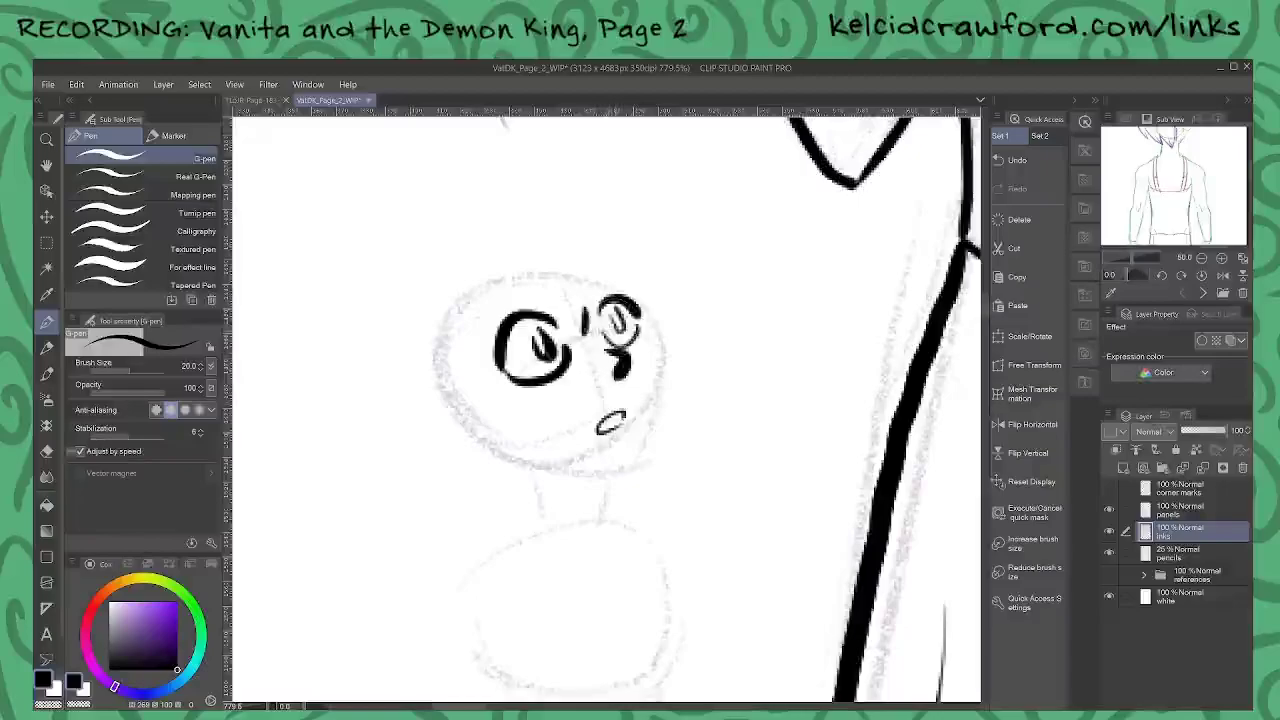
key("ctrl+z")
key("ctrl+z")
key("ctrl+z")
key("ctrl+z")
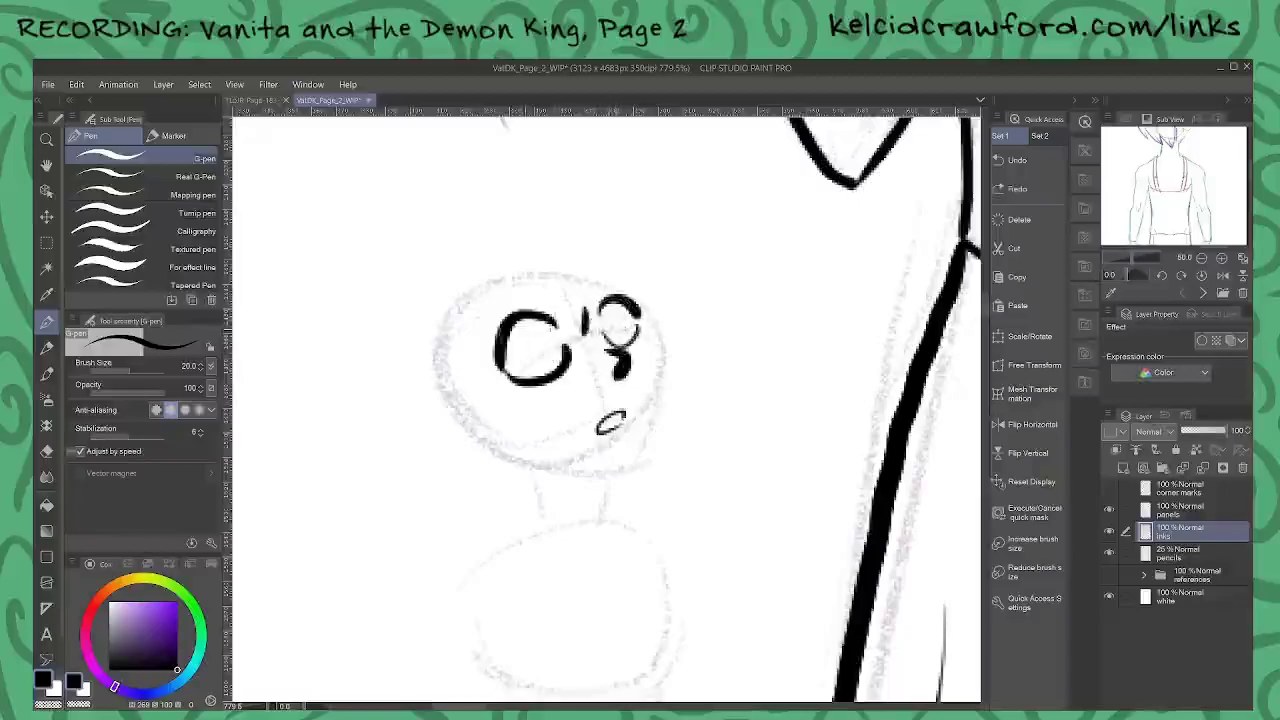
Step: Ink pupils in both of the child's eyes, and outline the face from the hairline to the chin
mouse_move(497, 360)
left_mouse_down()
mouse_move(568, 345)
mouse_move(540, 358)
left_mouse_up()
left_click_drag(620, 300, 614, 337)
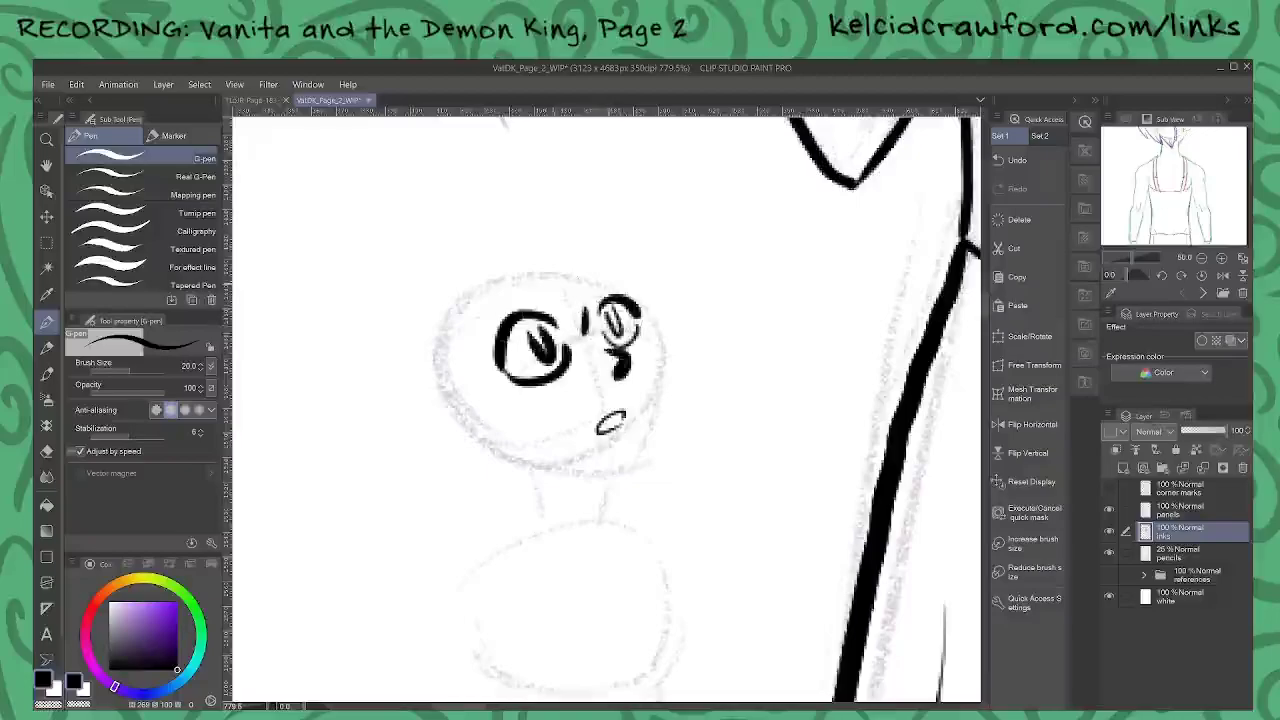
left_click_drag(535, 268, 470, 290)
left_click_drag(457, 305, 455, 358)
mouse_move(538, 268)
left_mouse_down()
mouse_move(610, 263)
mouse_move(650, 322)
mouse_move(664, 368)
mouse_move(648, 456)
left_mouse_up()
mouse_move(484, 423)
left_mouse_down()
mouse_move(545, 466)
mouse_move(630, 478)
mouse_move(657, 450)
left_mouse_up()
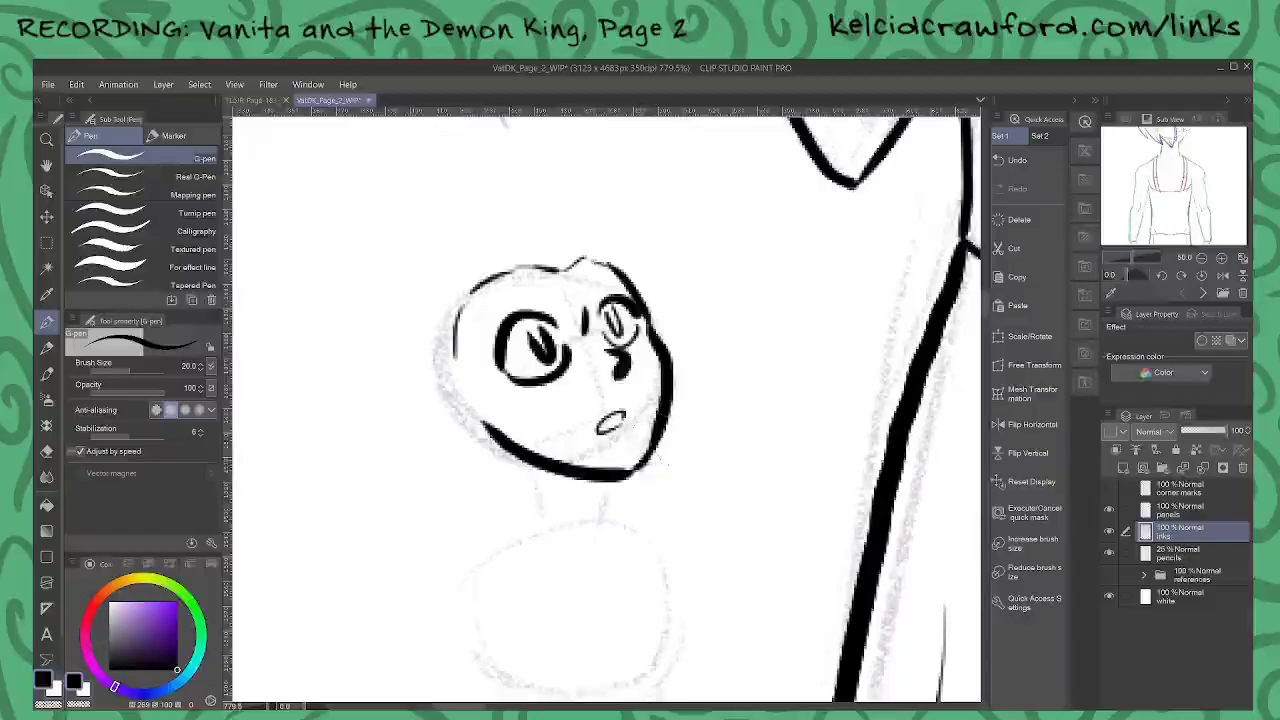
Step: Ink the child's neck with a thick shadow under the chin, and add the rounded ear
left_click_drag(601, 480, 605, 520)
left_click_drag(534, 468, 538, 528)
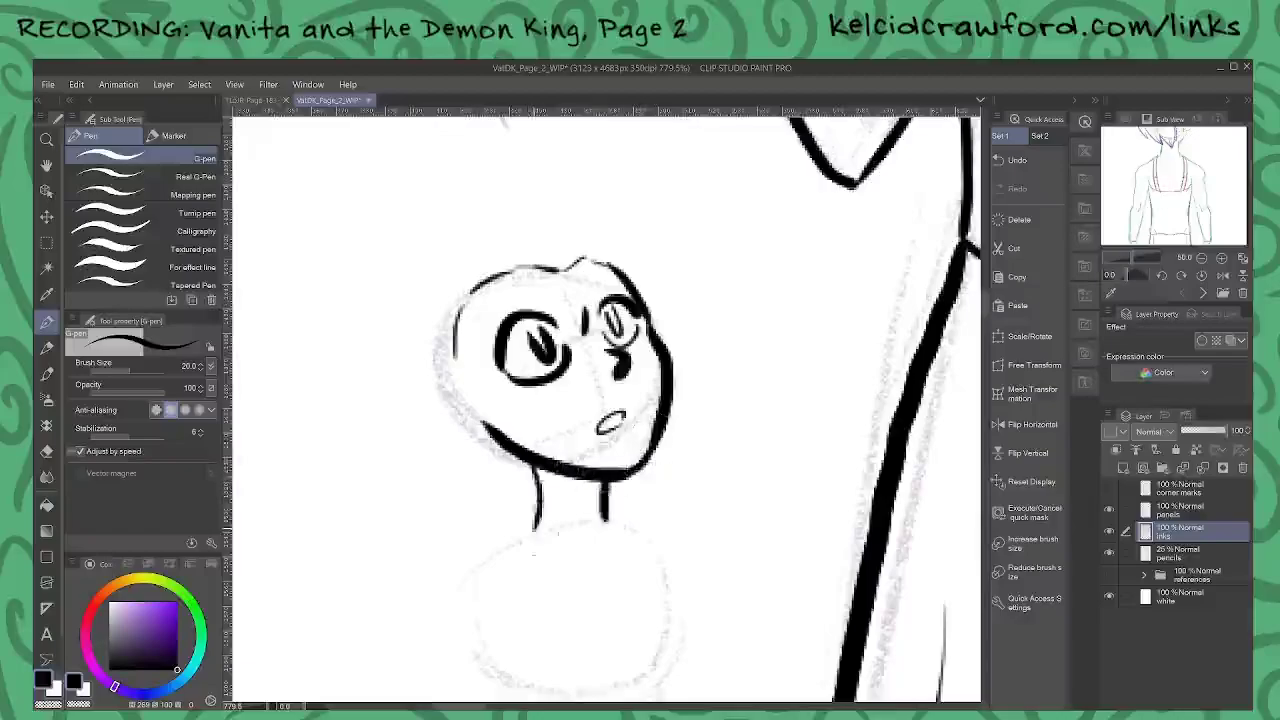
left_click_drag(532, 467, 609, 483)
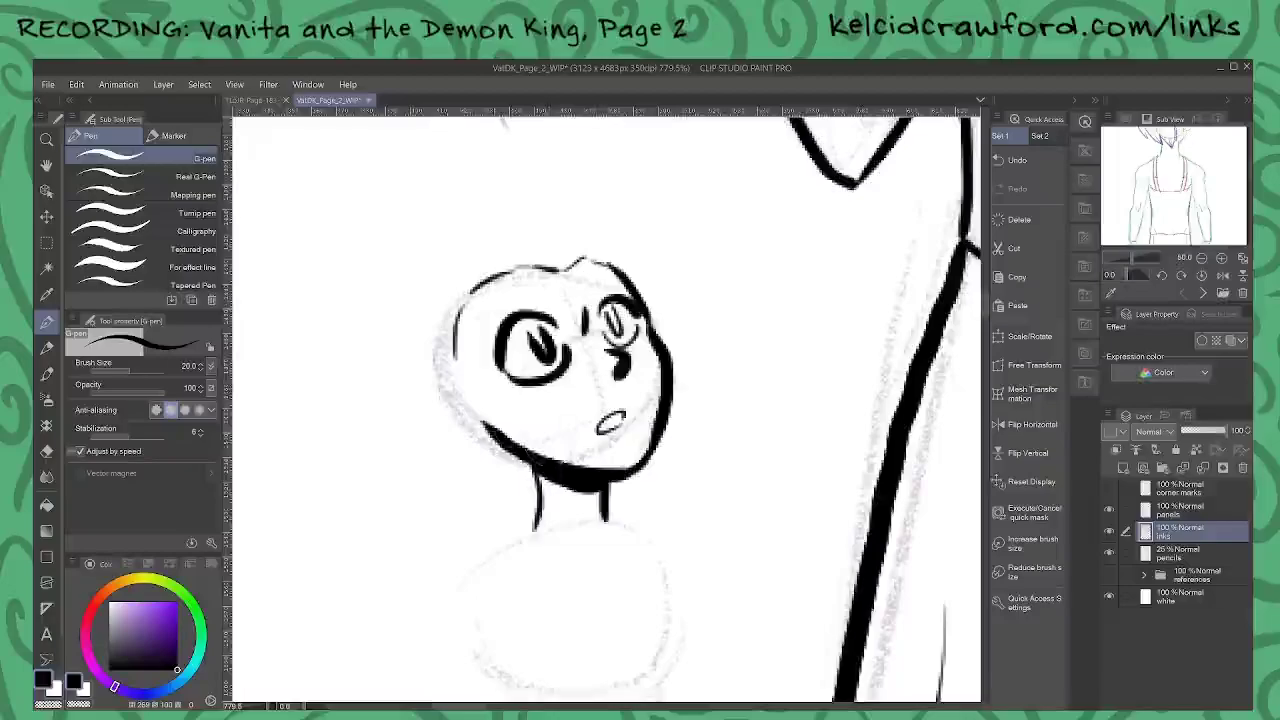
mouse_move(471, 392)
left_mouse_down()
mouse_move(435, 362)
mouse_move(436, 427)
mouse_move(483, 423)
left_mouse_up()
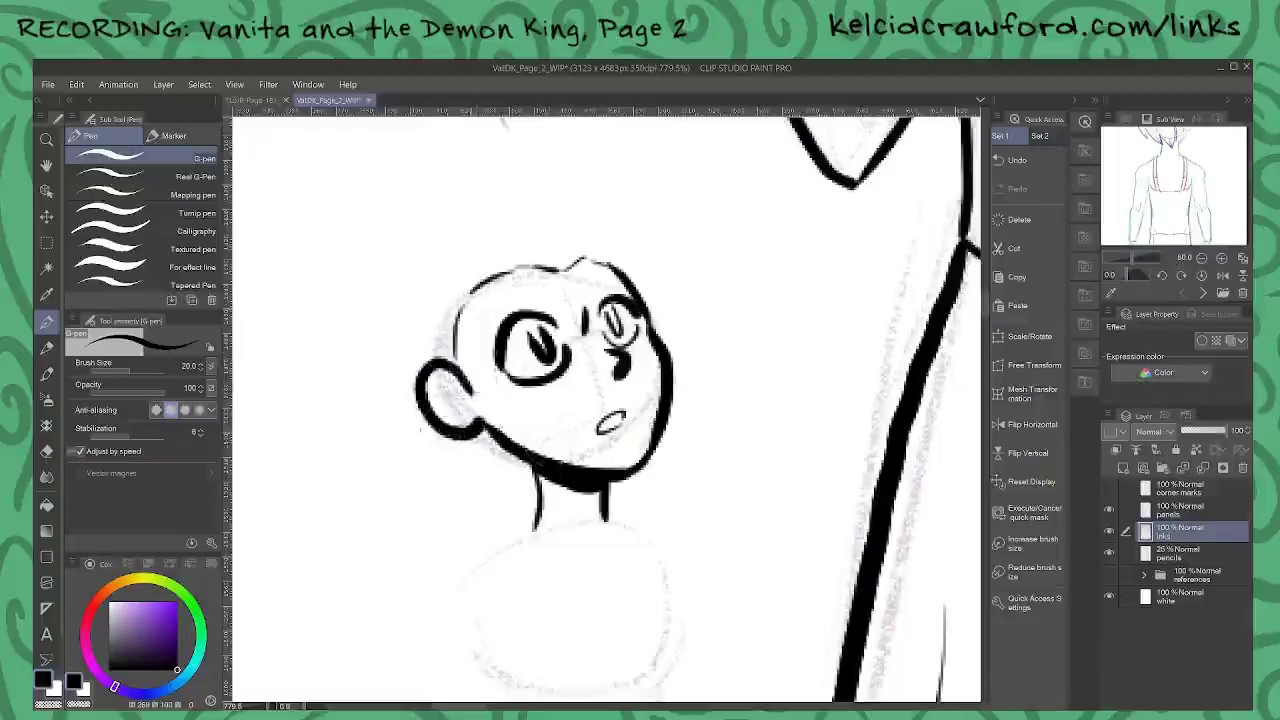
key("ctrl+z")
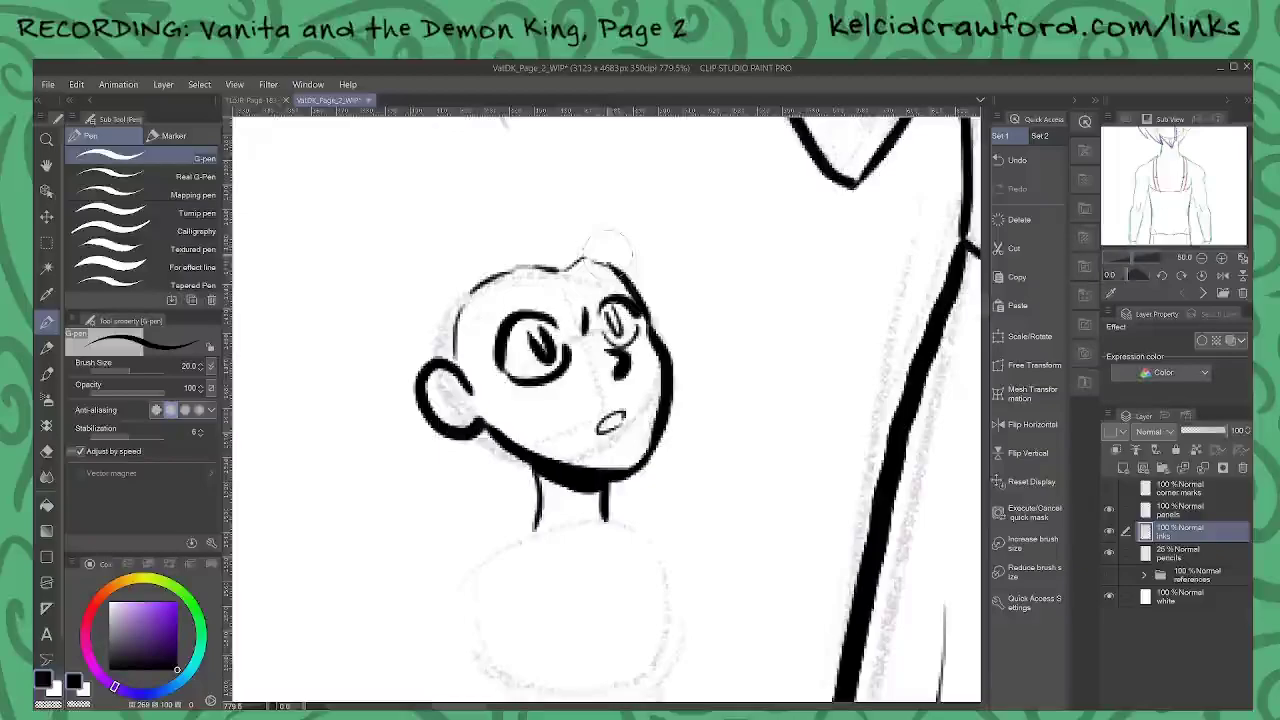
Step: Ink the child's hair around the head with loose strands at the parting and a short braid behind the neck
mouse_move(598, 222)
left_mouse_down()
mouse_move(621, 258)
mouse_move(493, 233)
mouse_move(423, 305)
mouse_move(420, 372)
left_mouse_up()
left_click_drag(476, 236, 464, 248)
left_click_drag(434, 430, 462, 462)
mouse_move(470, 520)
left_mouse_down()
mouse_move(478, 550)
mouse_move(516, 508)
mouse_move(488, 524)
mouse_move(482, 480)
mouse_move(510, 510)
left_mouse_up()
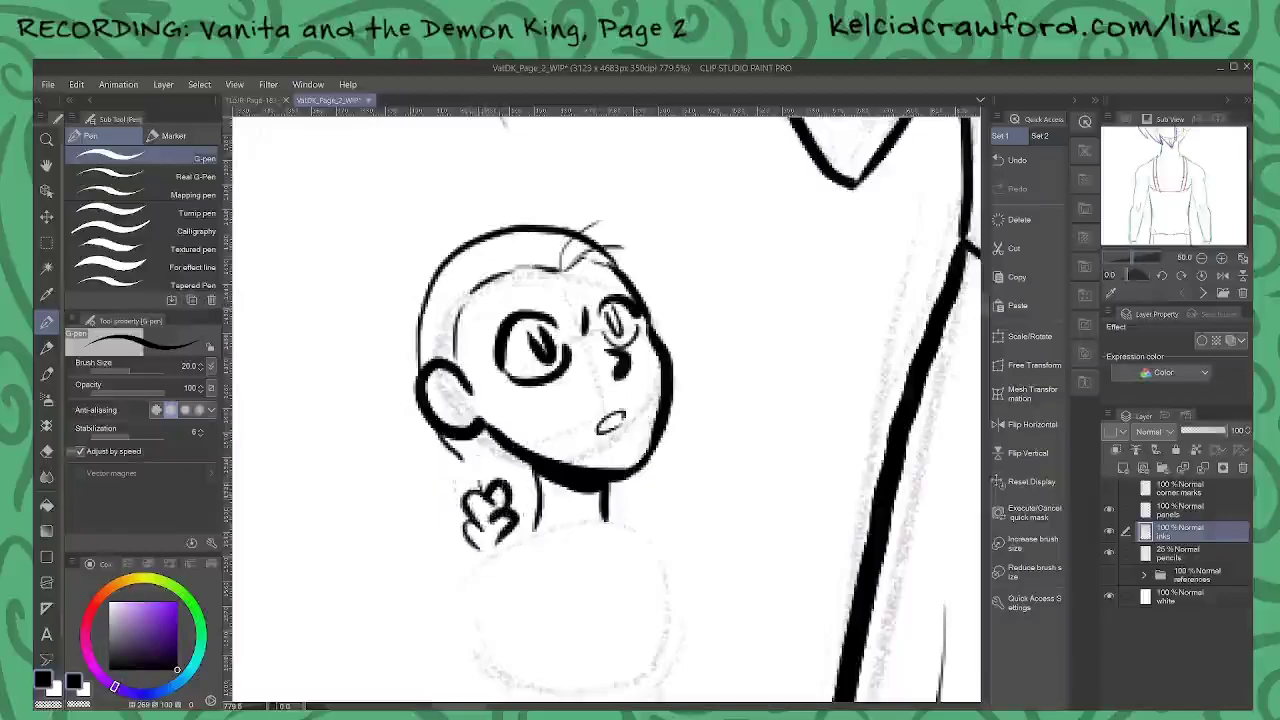
mouse_move(470, 468)
left_mouse_down()
mouse_move(462, 530)
mouse_move(500, 450)
mouse_move(502, 477)
mouse_move(513, 470)
left_mouse_up()
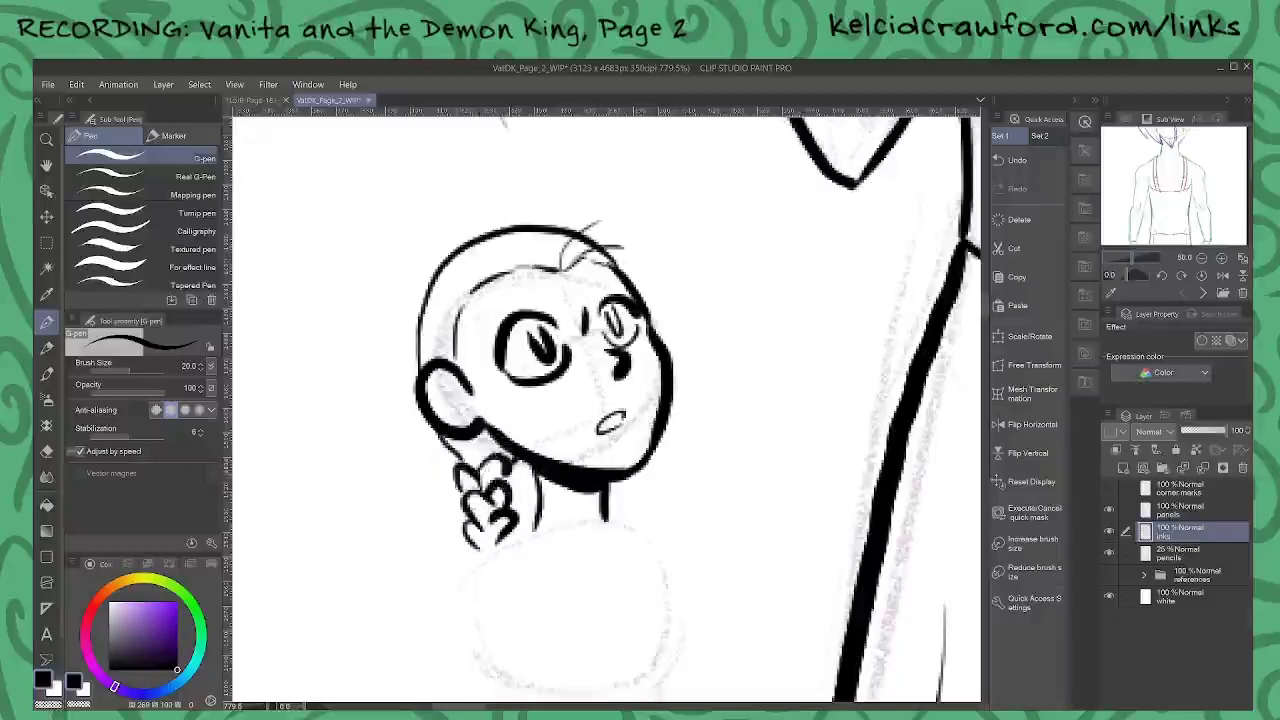
Step: Ink the base of the child's neck, the scooped neckline of the dress and the shoulder beneath the braid
left_click_drag(724, 535, 718, 341)
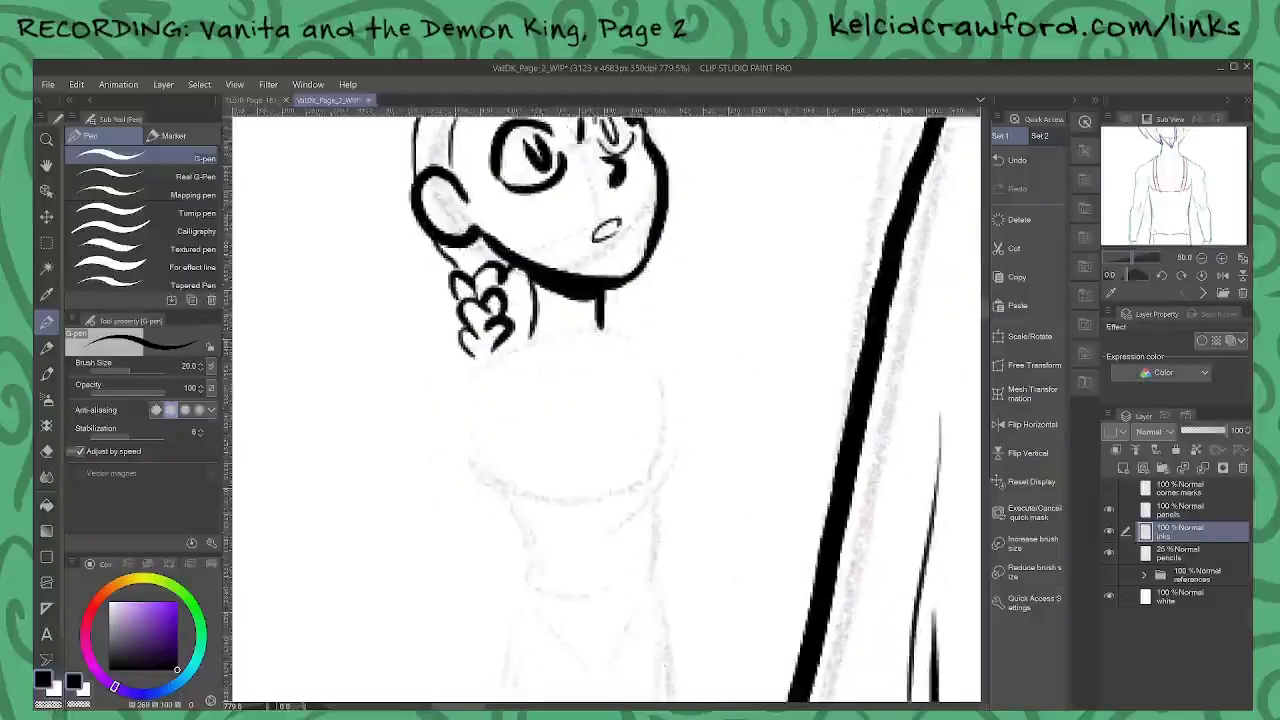
left_click_drag(530, 336, 494, 360)
left_click_drag(600, 322, 632, 350)
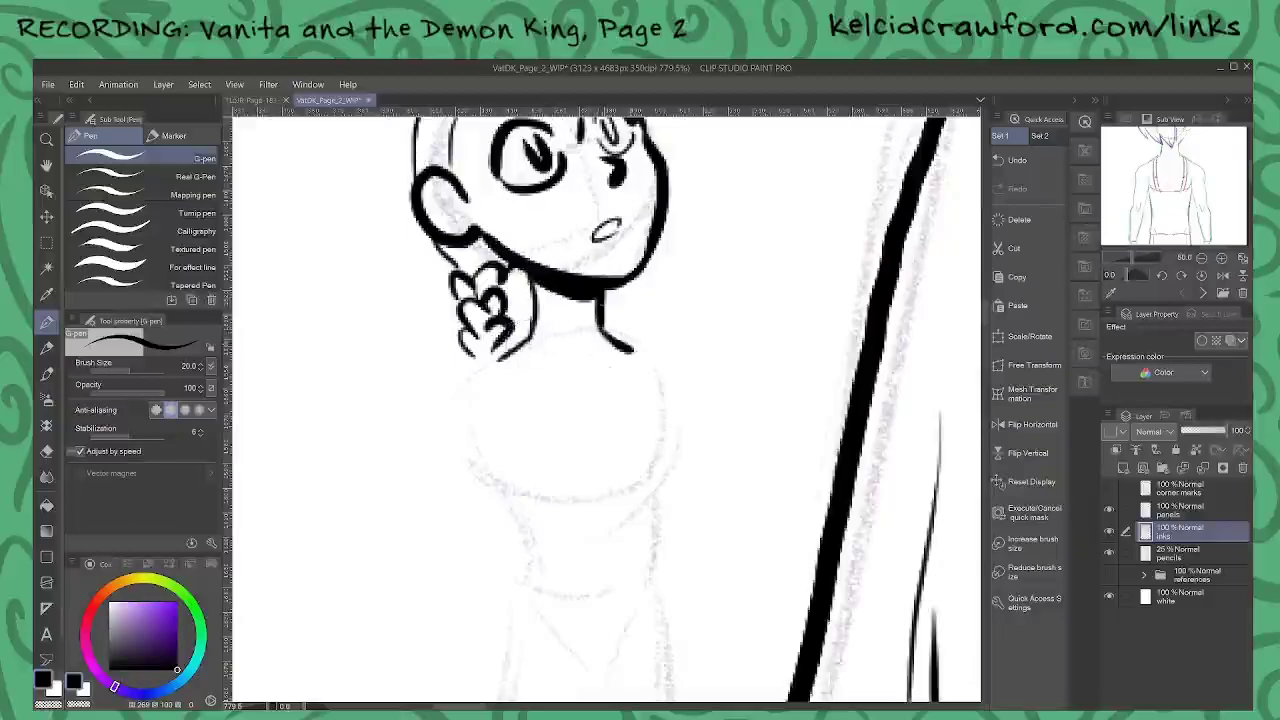
mouse_move(518, 356)
left_mouse_down()
mouse_move(600, 402)
mouse_move(632, 352)
left_mouse_up()
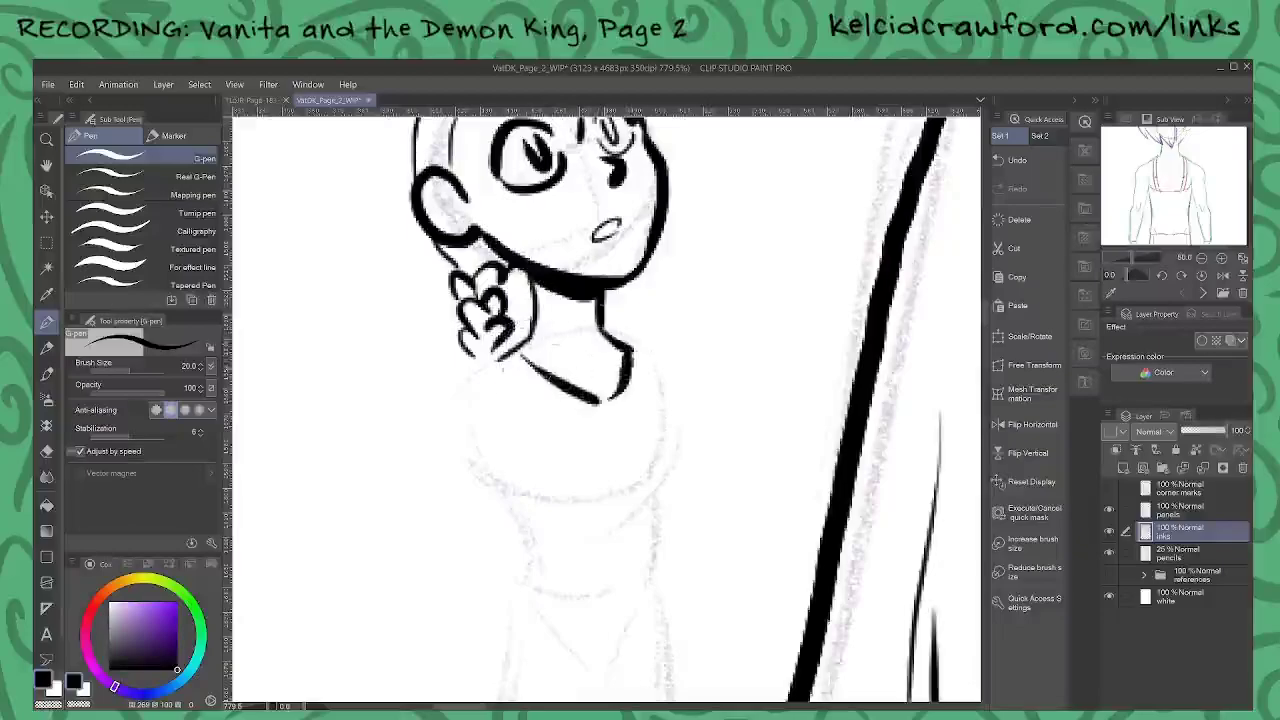
left_click_drag(516, 355, 450, 382)
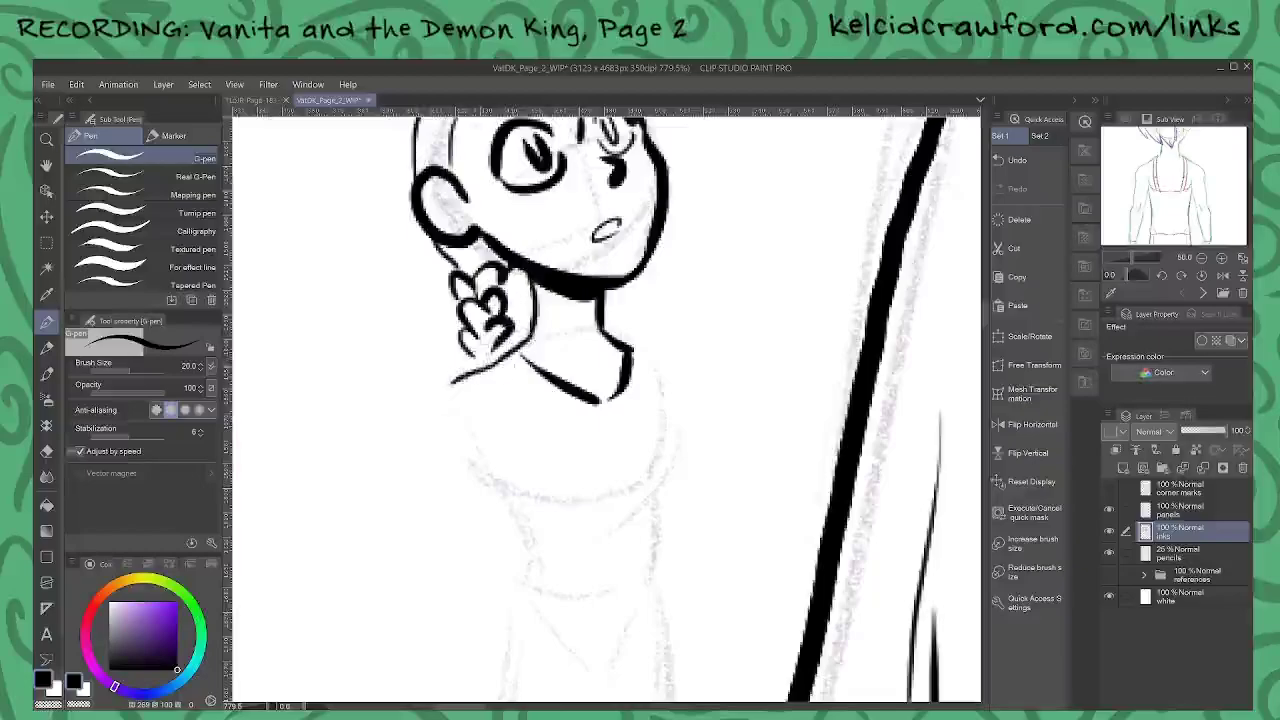
Step: Ink the child's far shoulder and the fitted bodice of the dress down to the curved waistline
mouse_move(667, 378)
left_mouse_down()
mouse_move(672, 448)
mouse_move(658, 488)
left_mouse_up()
left_click_drag(622, 338, 668, 362)
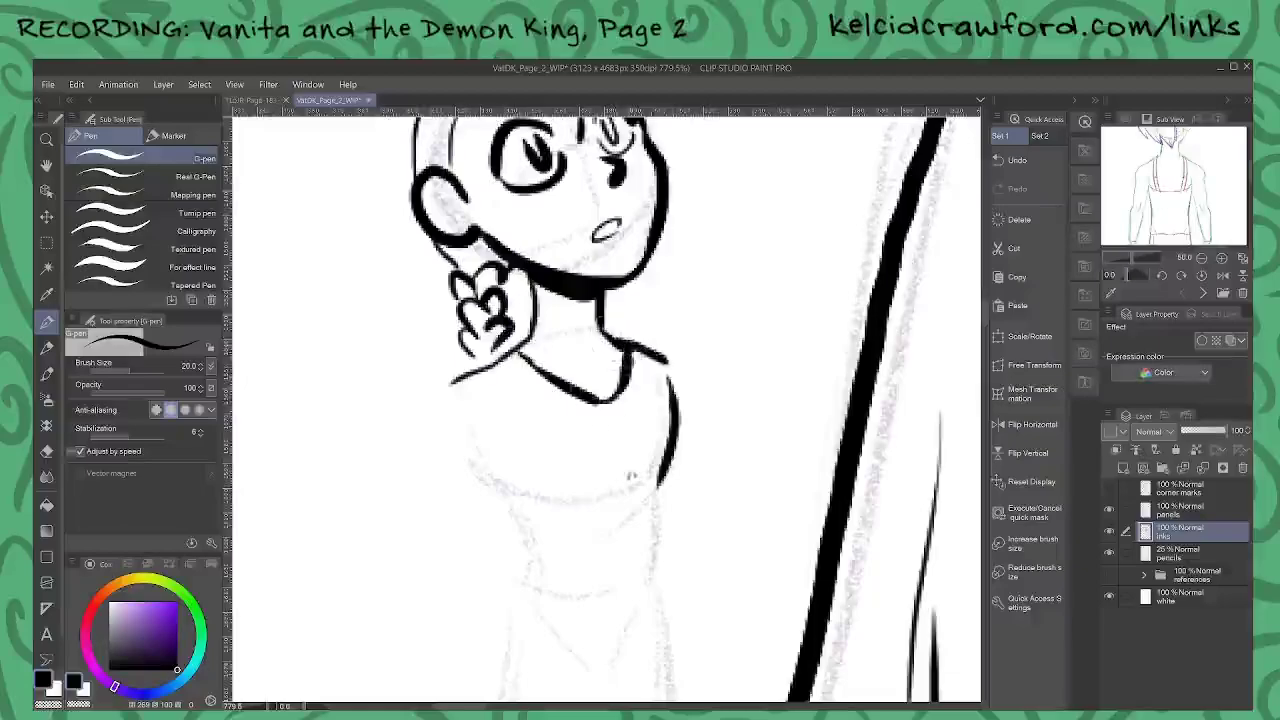
left_click_drag(632, 477, 655, 362)
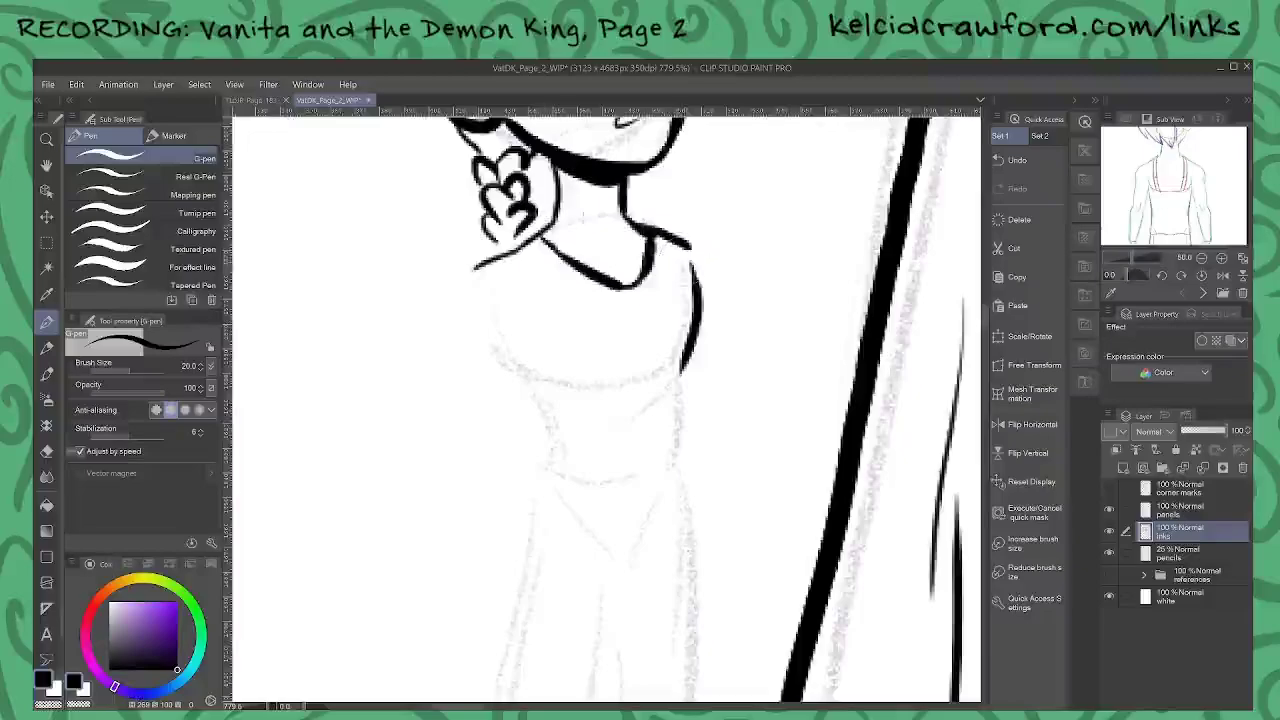
mouse_move(542, 237)
left_mouse_down()
mouse_move(476, 268)
mouse_move(518, 249)
mouse_move(523, 365)
mouse_move(551, 428)
mouse_move(682, 418)
left_mouse_up()
left_click_drag(686, 370, 683, 418)
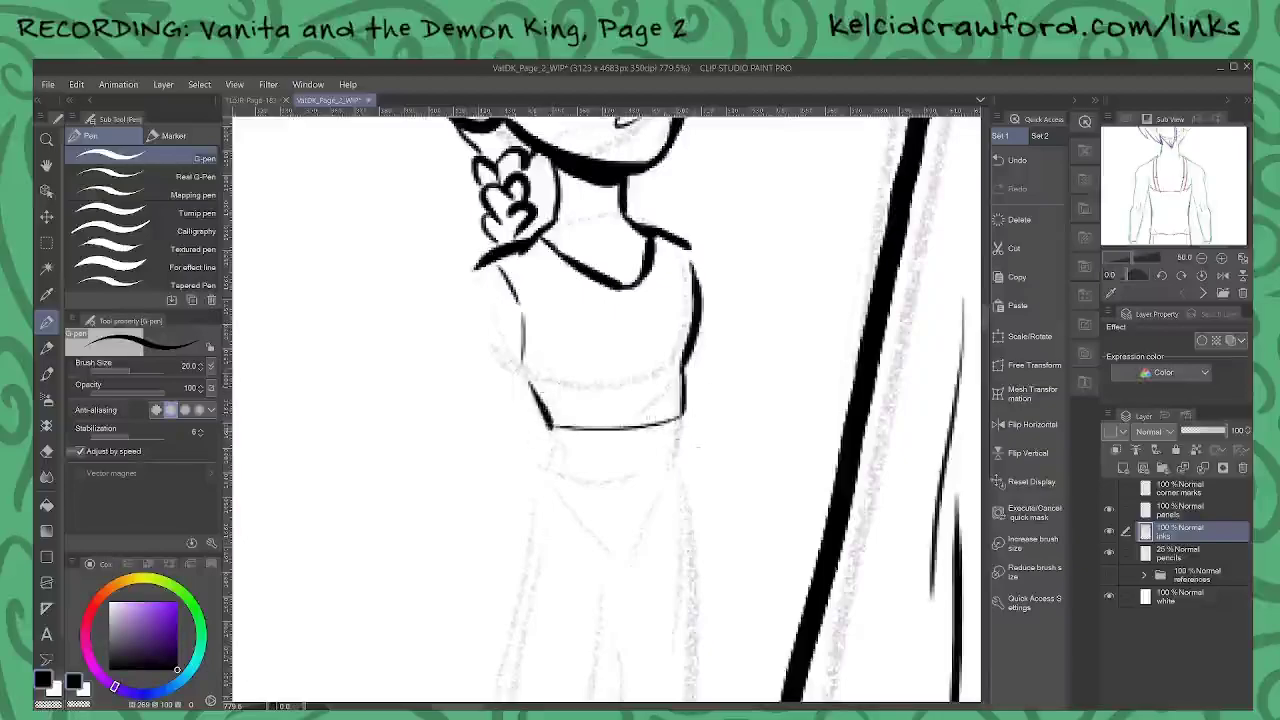
Step: Ink the child's flared skirt from the waist to a wavy hem, with one side meeting the woman's skirt
scroll(771, 323, "down", 3)
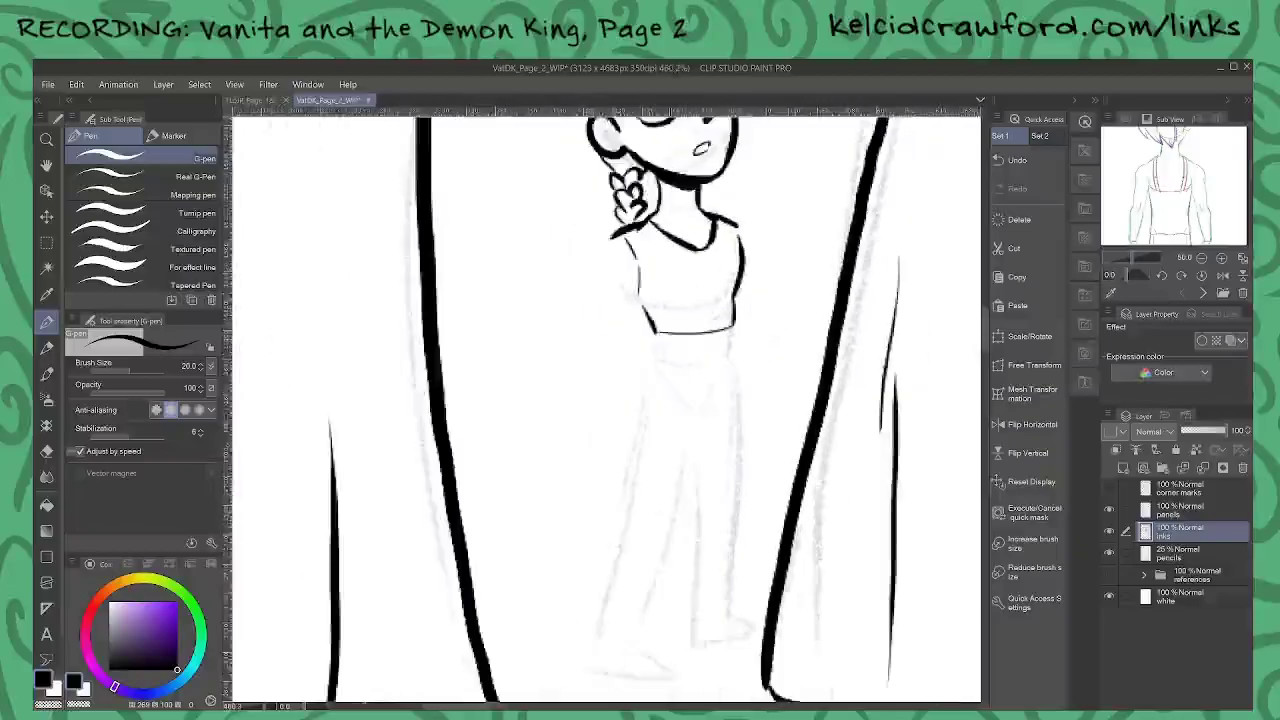
left_click_drag(652, 335, 569, 505)
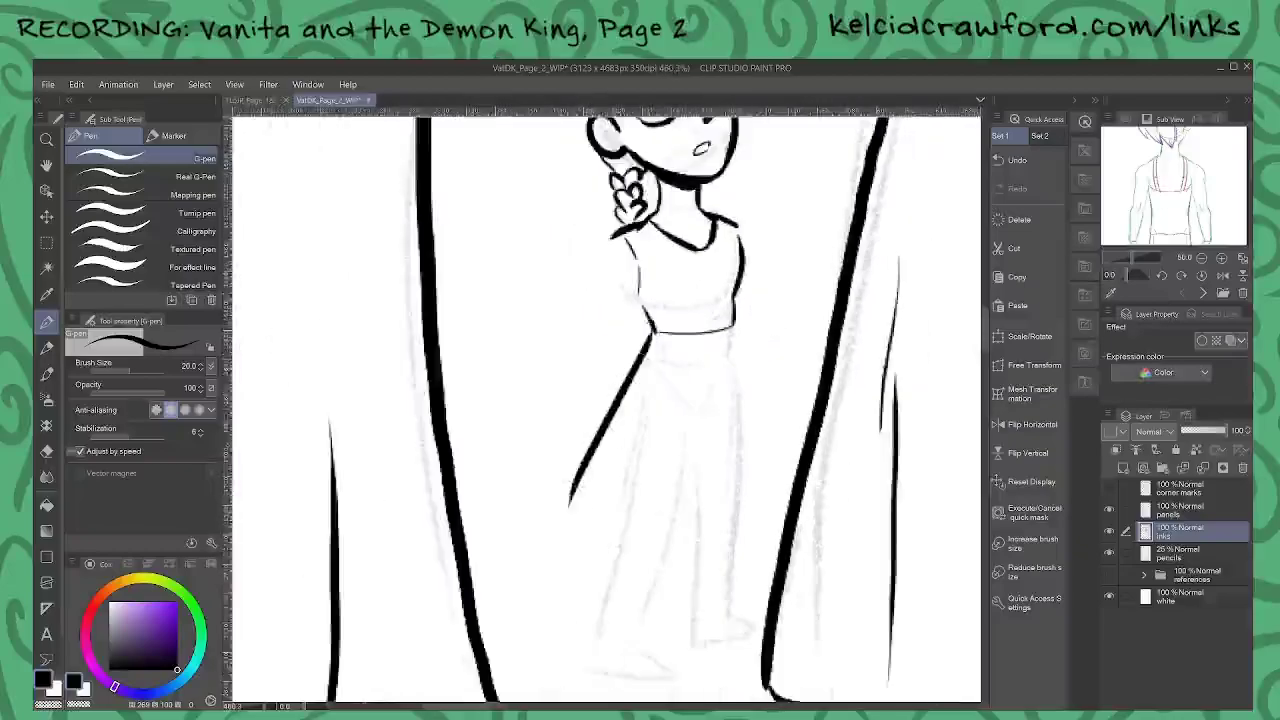
left_click_drag(735, 326, 790, 495)
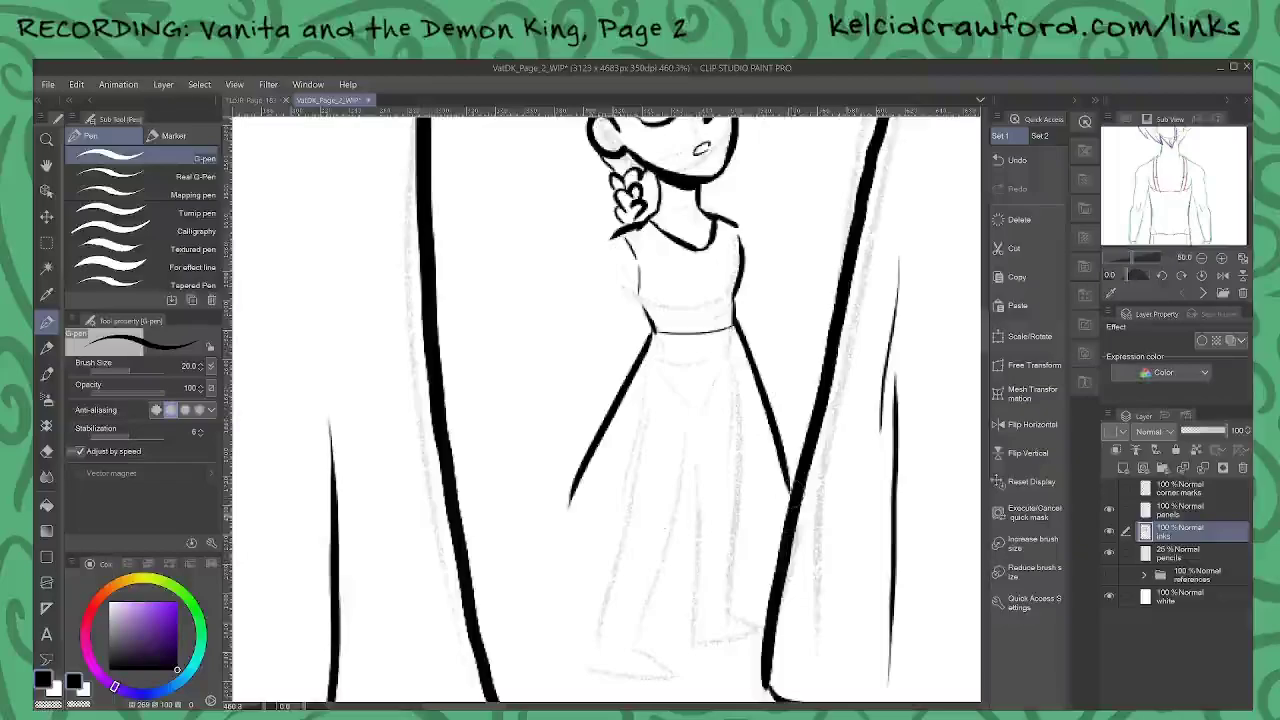
mouse_move(569, 500)
left_mouse_down()
mouse_move(567, 514)
mouse_move(630, 560)
mouse_move(665, 541)
mouse_move(745, 558)
mouse_move(790, 526)
left_mouse_up()
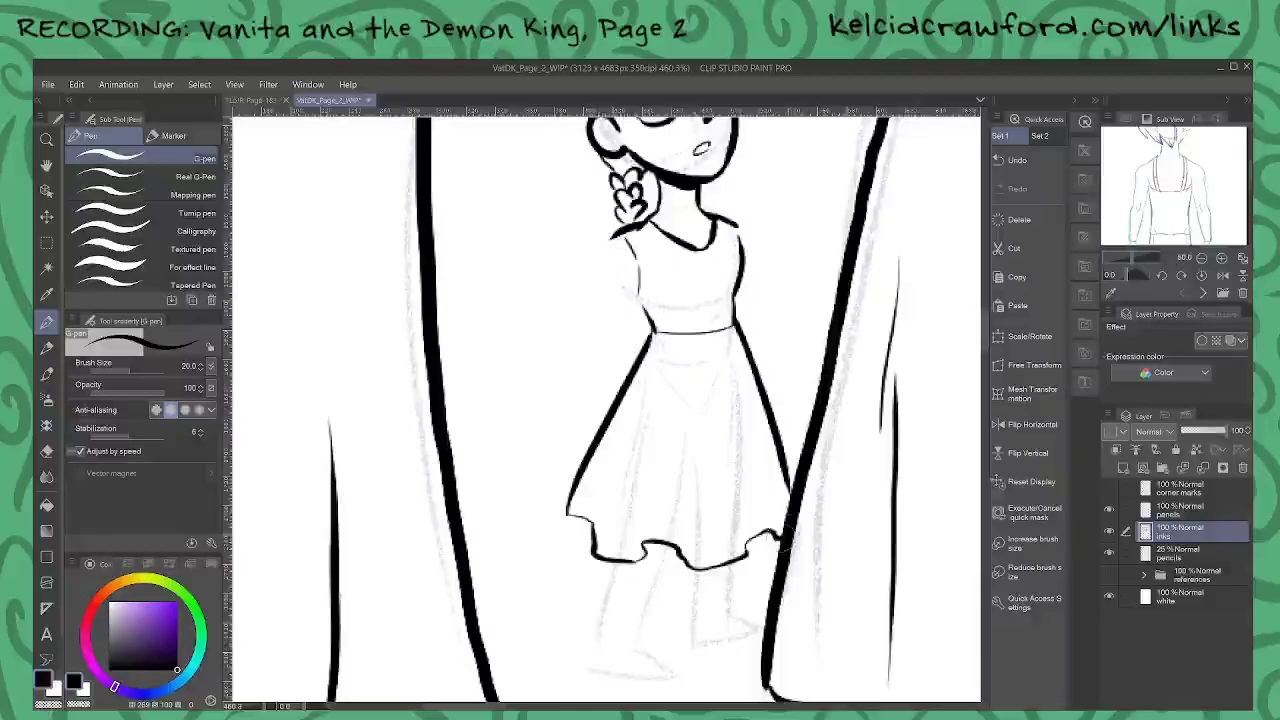
Step: Ink thin fold lines rising from the hem of the child's skirt and the turned-up corner of the hem
mouse_move(645, 543)
left_mouse_down()
mouse_move(653, 430)
mouse_move(673, 420)
left_mouse_up()
left_click_drag(604, 507, 616, 457)
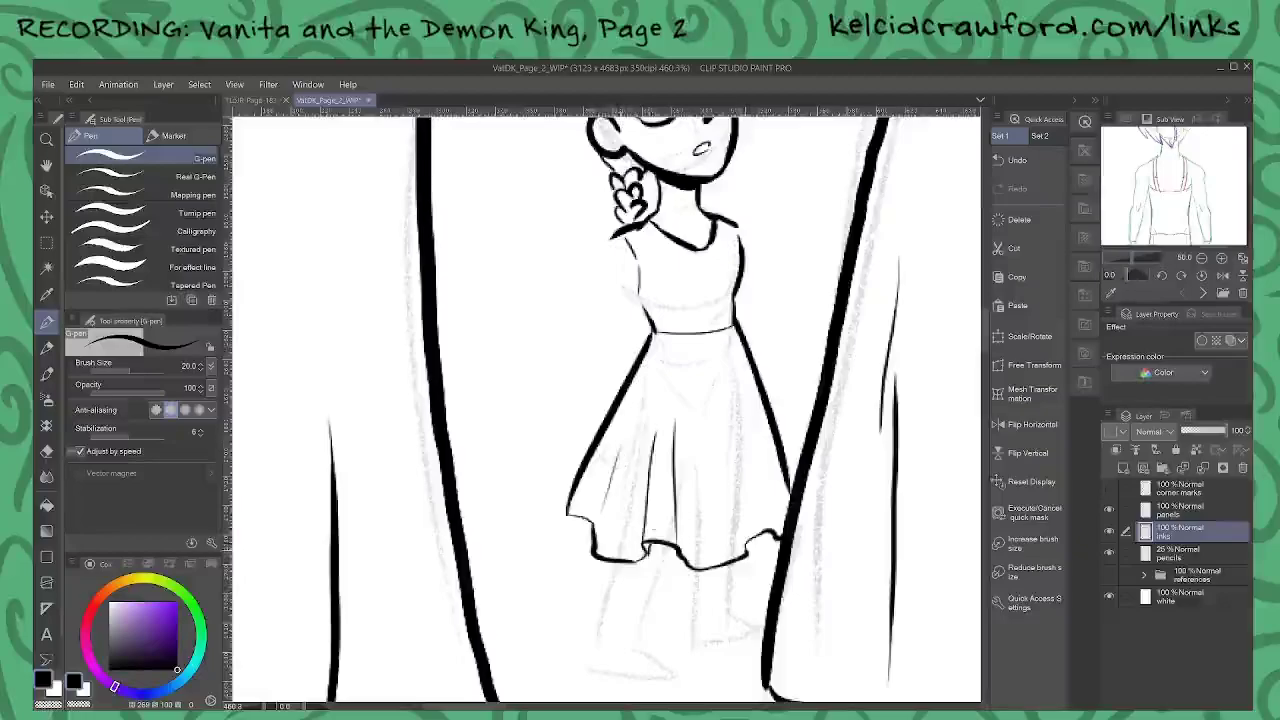
left_click_drag(740, 543, 731, 417)
left_click_drag(766, 527, 740, 393)
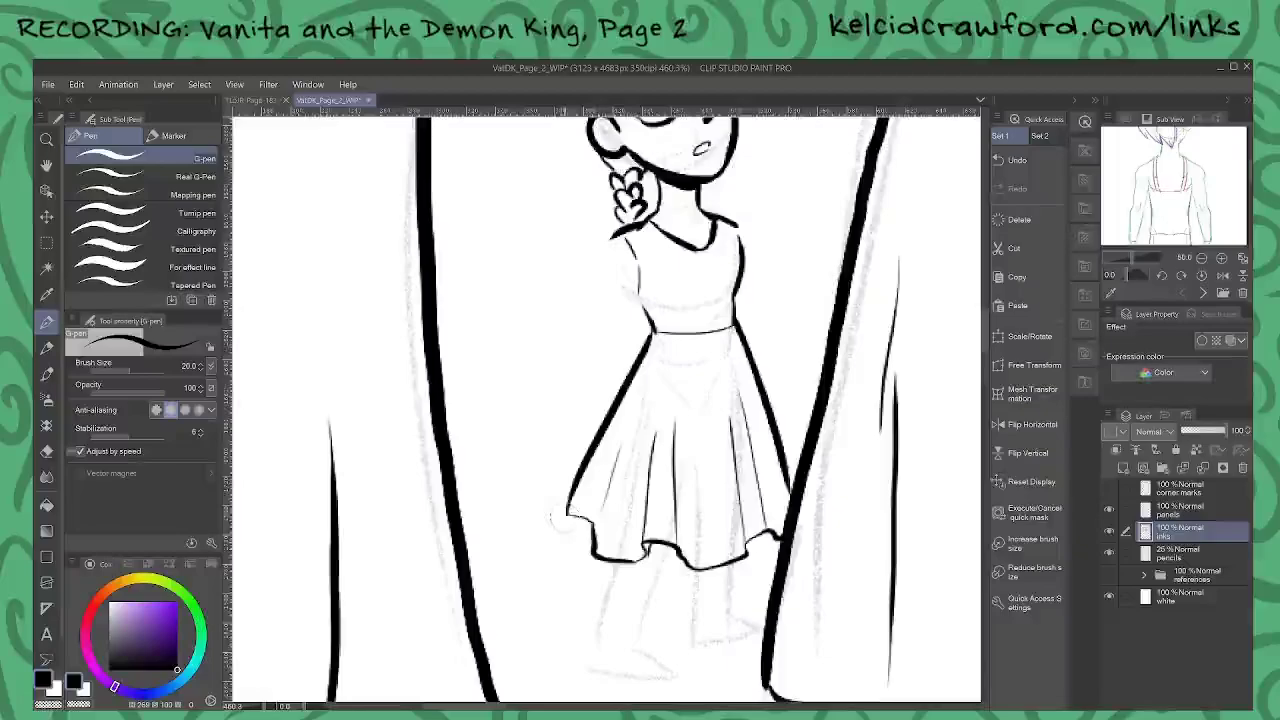
left_click_drag(568, 516, 587, 518)
Step: Ink the short cap sleeves on both shoulders of the child's dress
scroll(615, 235, "up", 3)
mouse_move(638, 224)
left_mouse_down()
mouse_move(586, 281)
mouse_move(606, 282)
mouse_move(640, 320)
left_mouse_up()
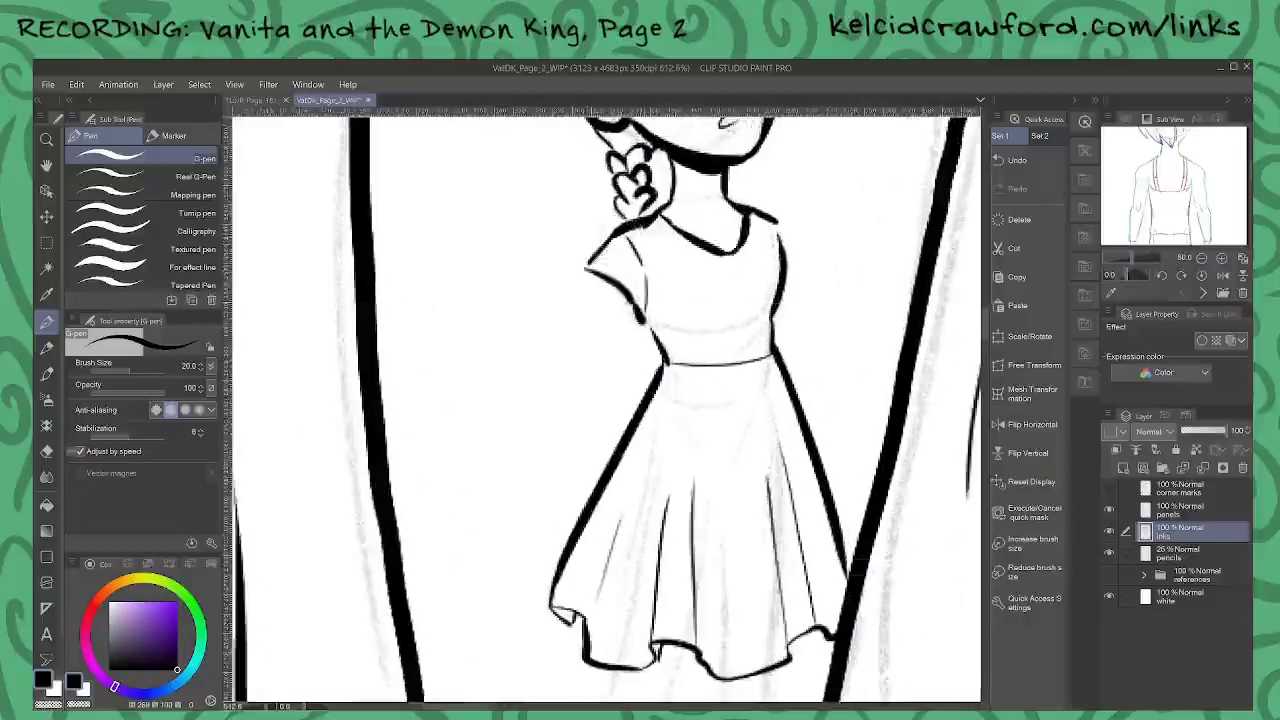
mouse_move(774, 218)
left_mouse_down()
mouse_move(806, 284)
mouse_move(778, 302)
left_mouse_up()
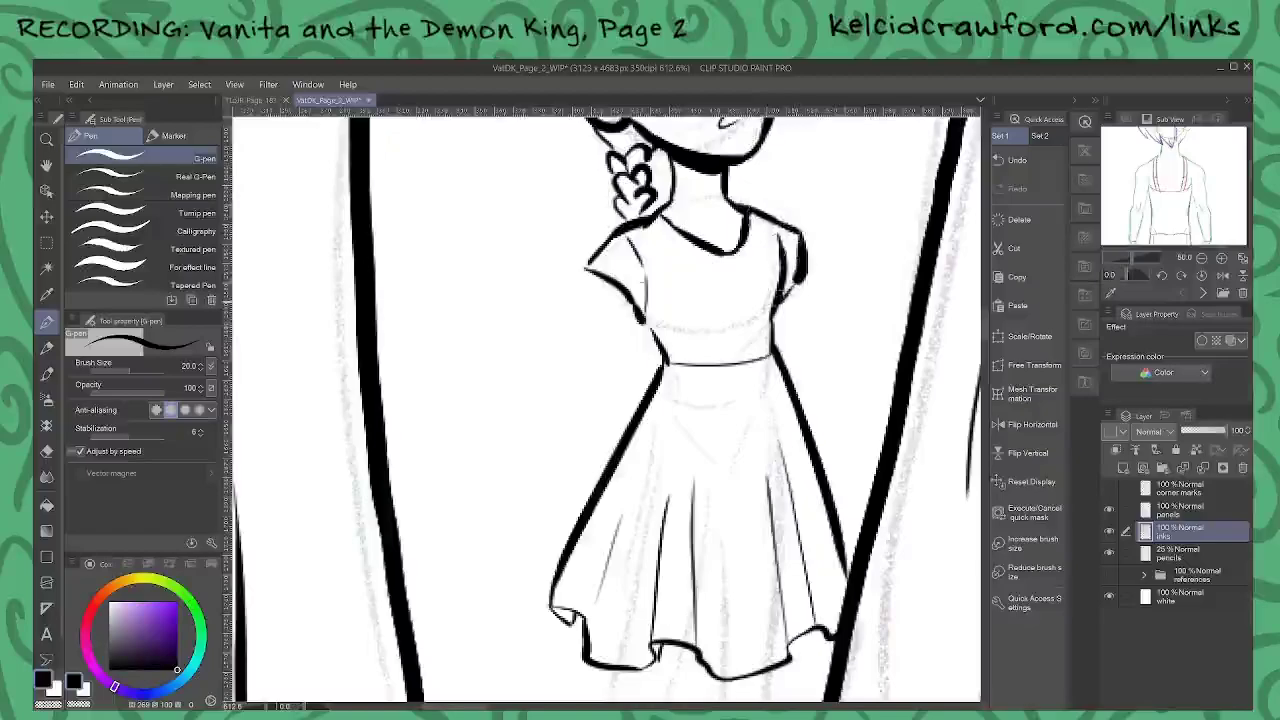
Step: Ink the child's arm on the tree side from the sleeve down to the wrist, and save the page
left_click_drag(603, 284, 566, 490)
left_click_drag(638, 318, 576, 497)
scroll(598, 456, "down", 3)
scroll(587, 472, "down", 4)
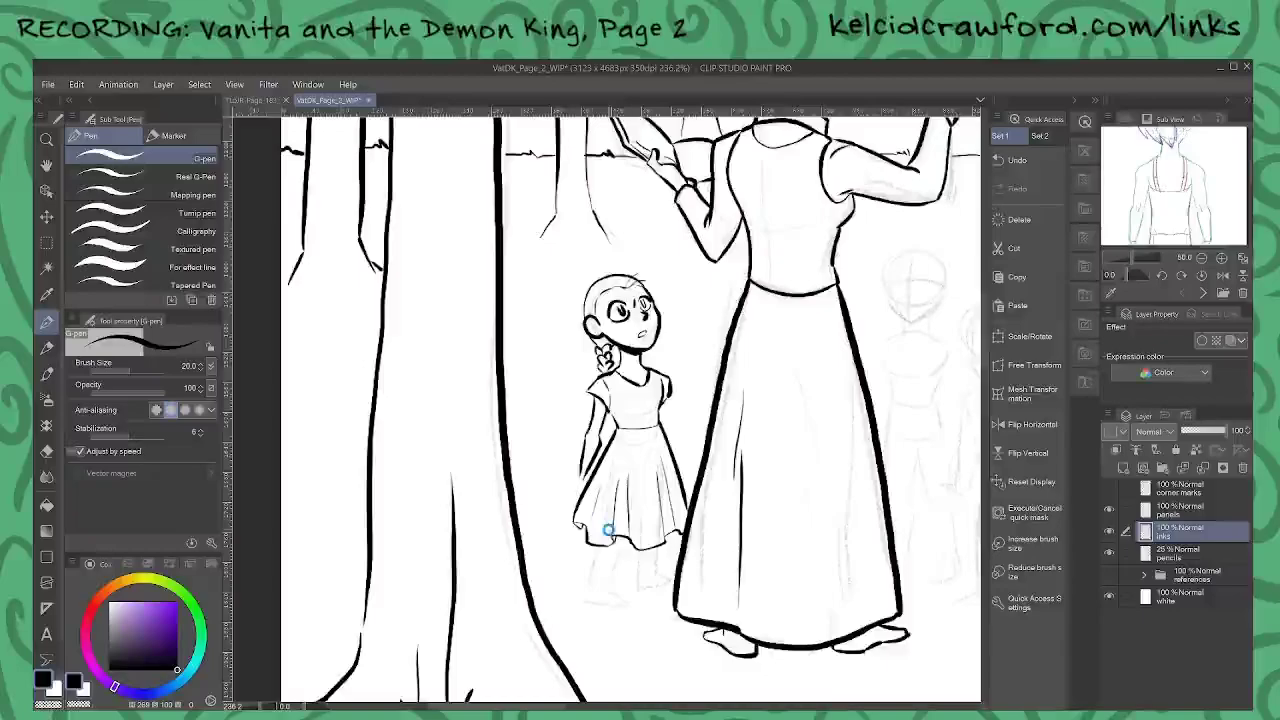
key("ctrl+s")
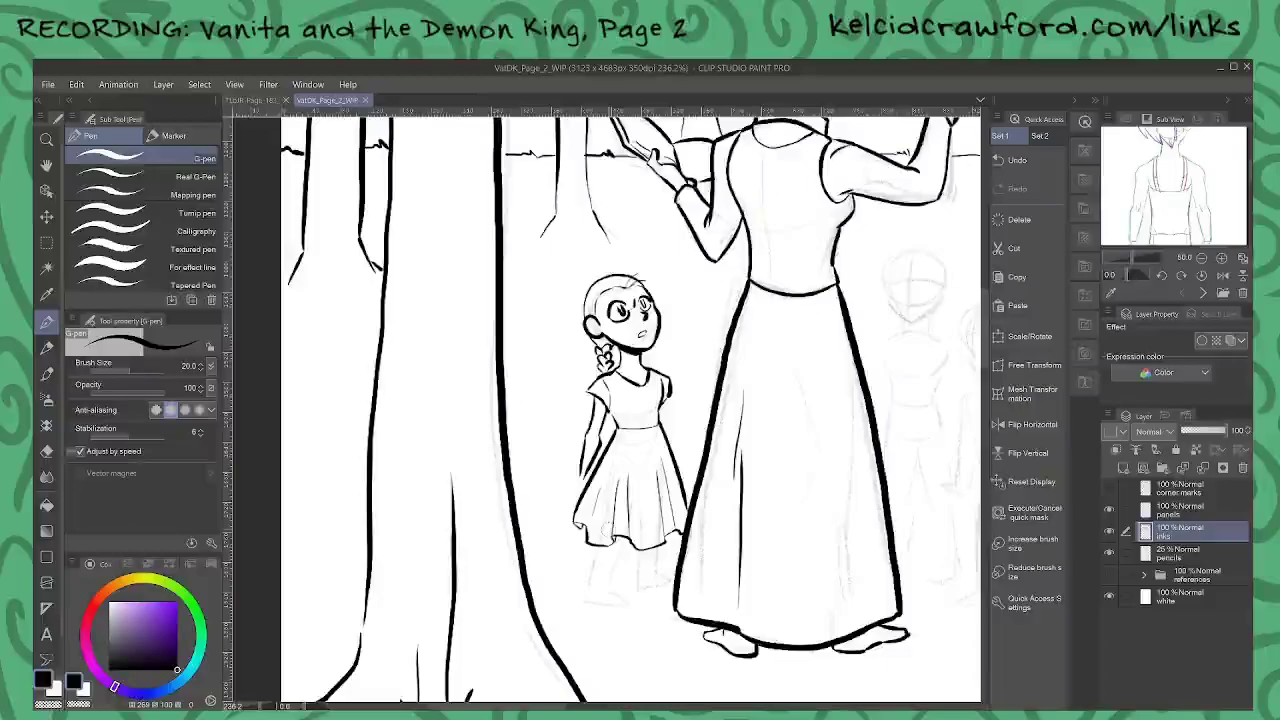
Step: Ink the child's other arm from the sleeve down to the hand and fingers reaching the woman's skirt
scroll(695, 460, "up", 8)
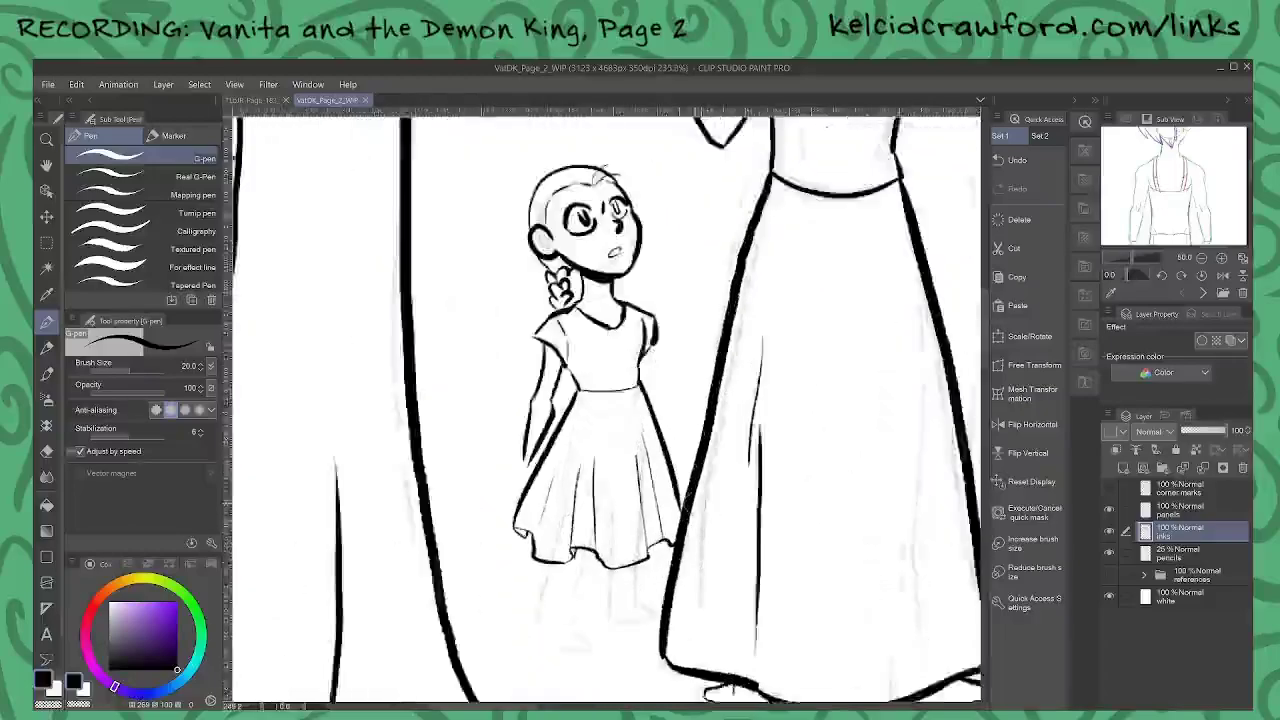
left_click_drag(656, 296, 618, 345)
mouse_move(652, 298)
left_mouse_down()
mouse_move(710, 520)
mouse_move(734, 546)
mouse_move(704, 558)
mouse_move(722, 590)
left_mouse_up()
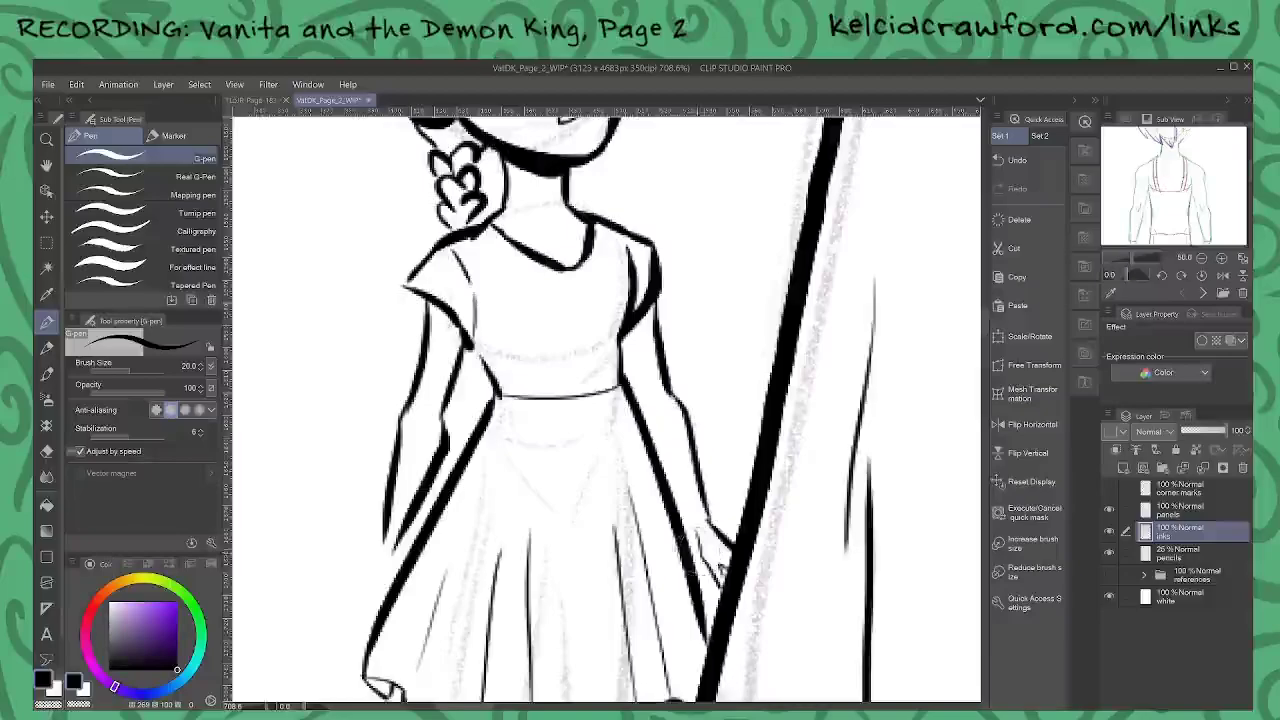
Step: Undo the strokes of the child's arm and hand on the woman's side, and redo them
scroll(694, 590, "down", 3)
key("ctrl+z")
key("ctrl+z")
key("ctrl+z")
key("ctrl+z")
key("ctrl+z")
key("ctrl+z")
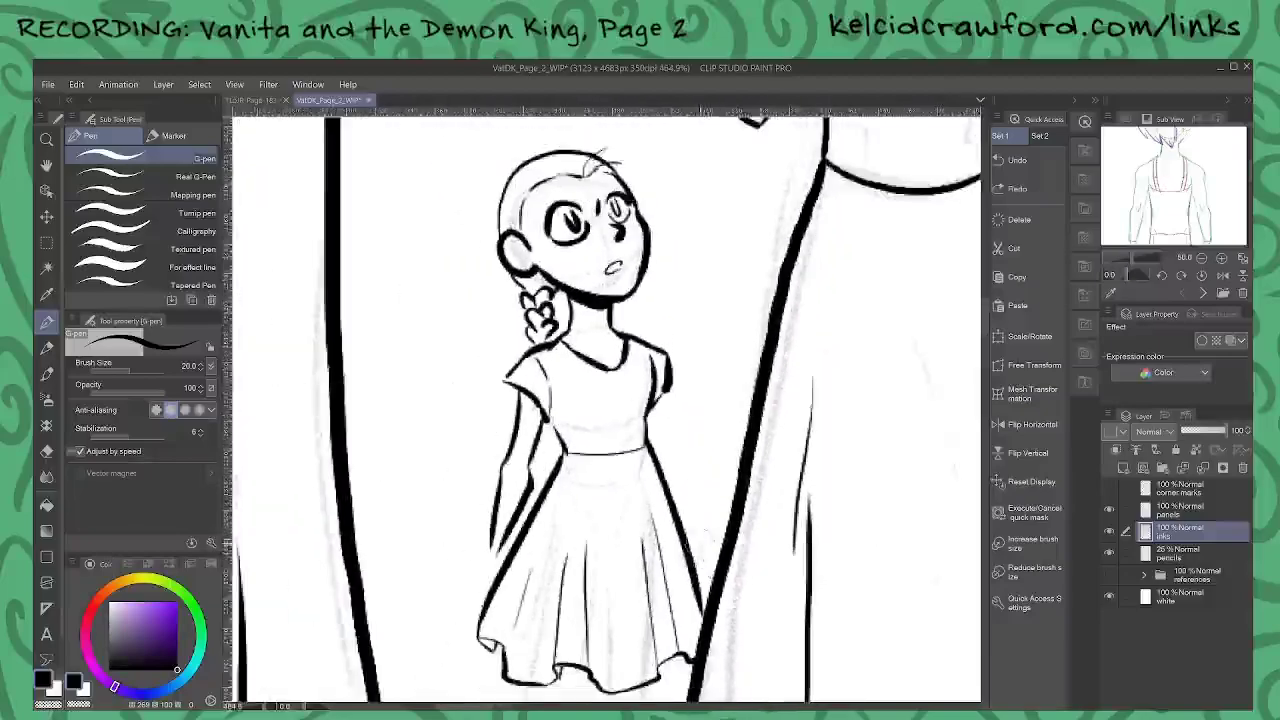
scroll(700, 560, "up", 2)
key("ctrl+z")
key("ctrl+y")
key("ctrl+y")
key("ctrl+y")
key("ctrl+y")
key("ctrl+y")
key("ctrl+y")
key("ctrl+y")
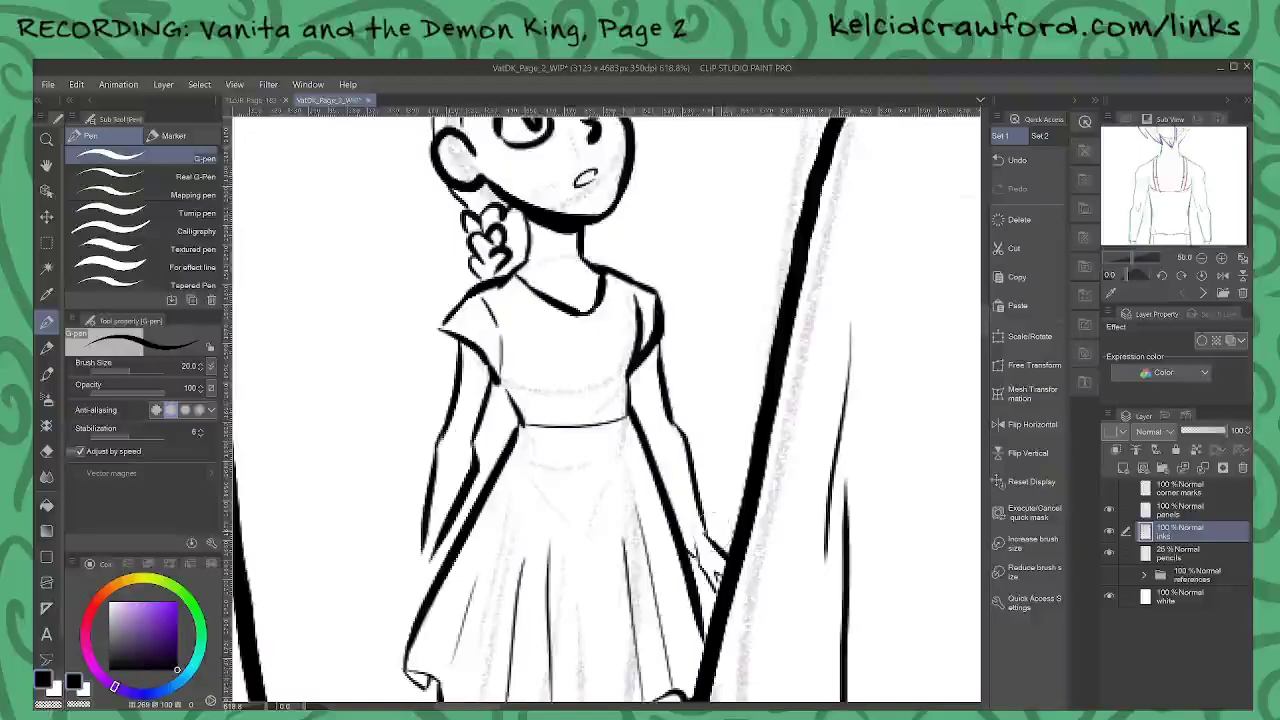
Step: Erase the thin finger lines of the child's hand between her skirt and the woman's skirt
scroll(737, 535, "up", 1)
scroll(713, 575, "up", 2)
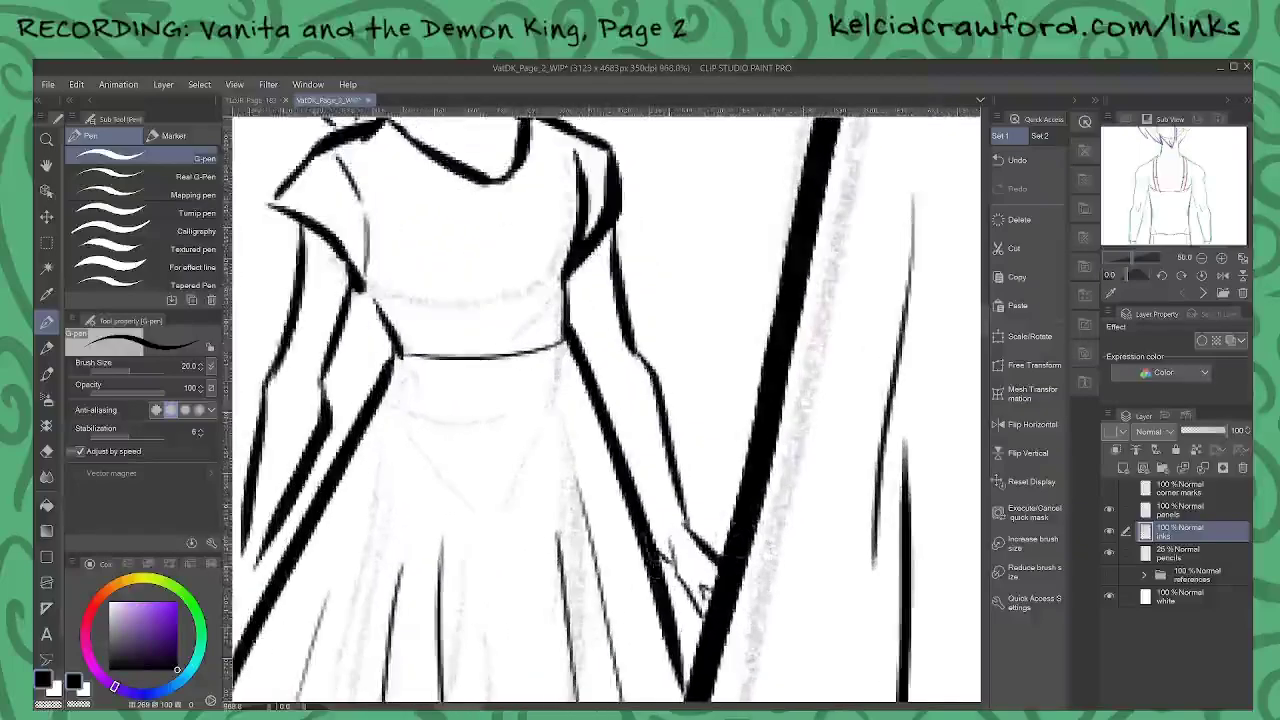
left_click_drag(686, 582, 646, 544)
mouse_move(690, 585)
left_mouse_down()
mouse_move(703, 620)
mouse_move(716, 590)
left_mouse_up()
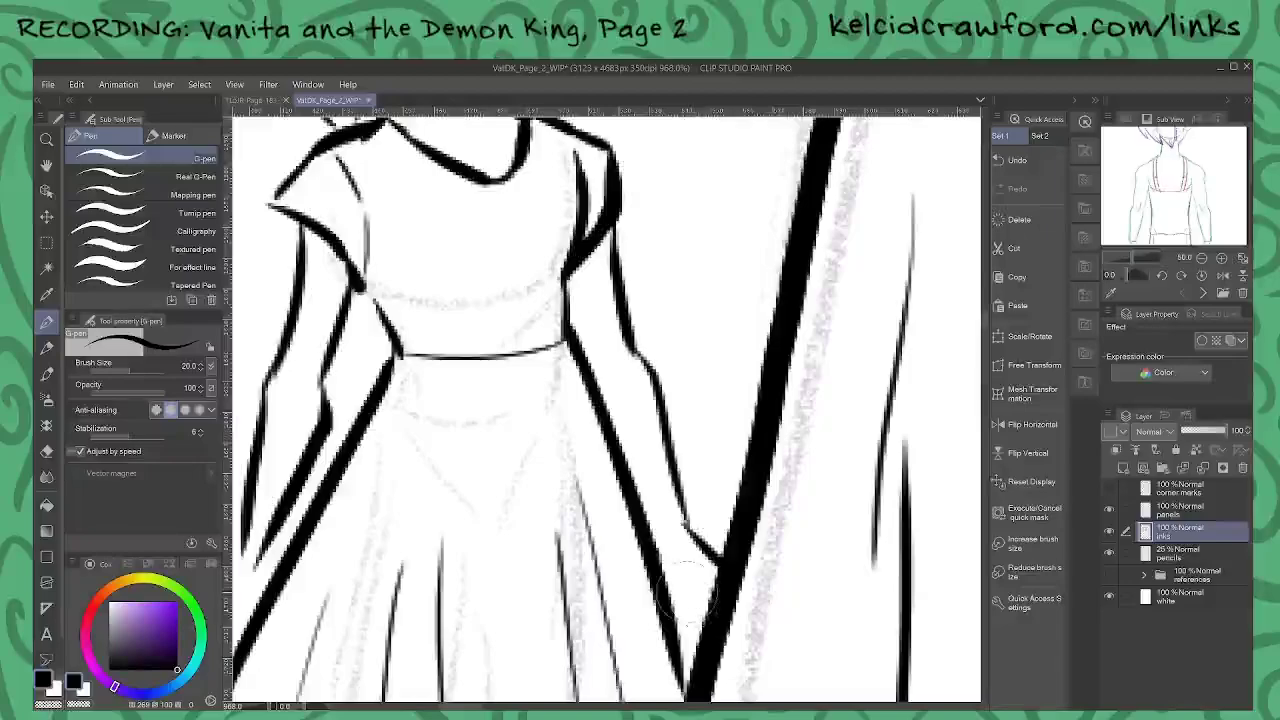
Step: Ink the inner contour of the arm on the woman's side and redraw the hand gripping the woman's skirt
left_click_drag(566, 284, 592, 376)
mouse_move(645, 512)
left_mouse_down()
mouse_move(684, 598)
mouse_move(712, 592)
left_mouse_up()
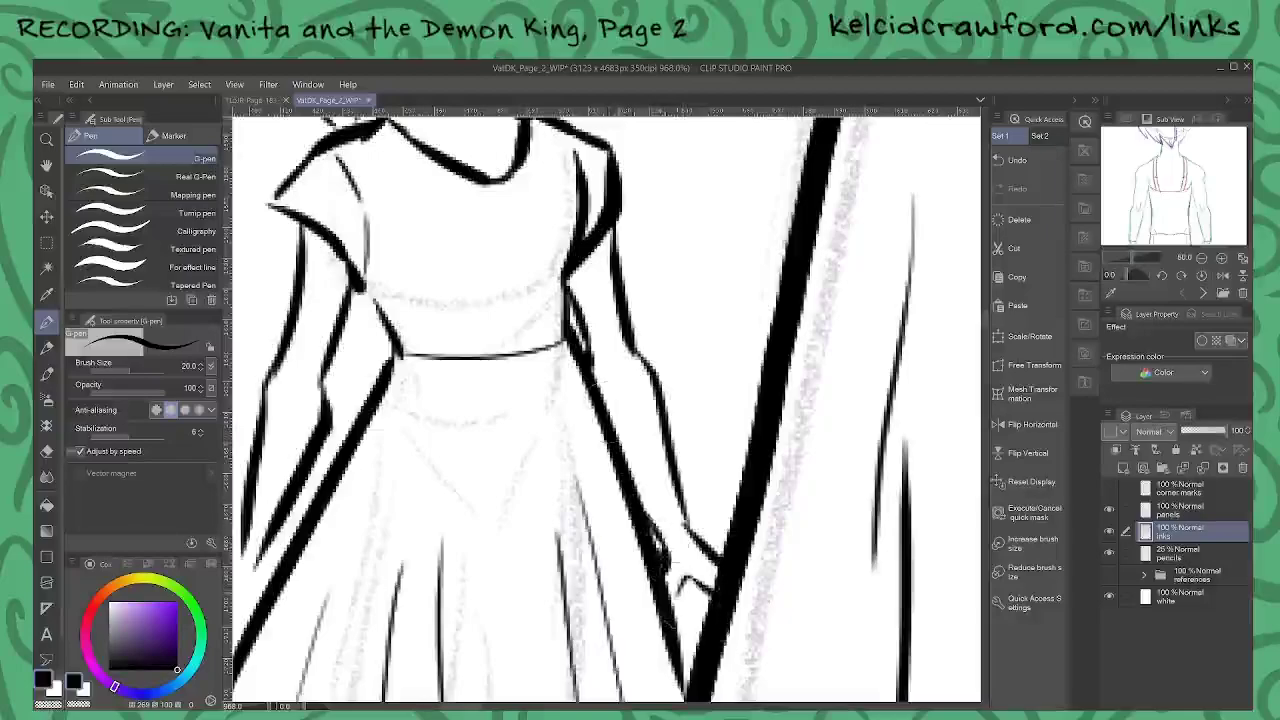
scroll(680, 585, "down", 5)
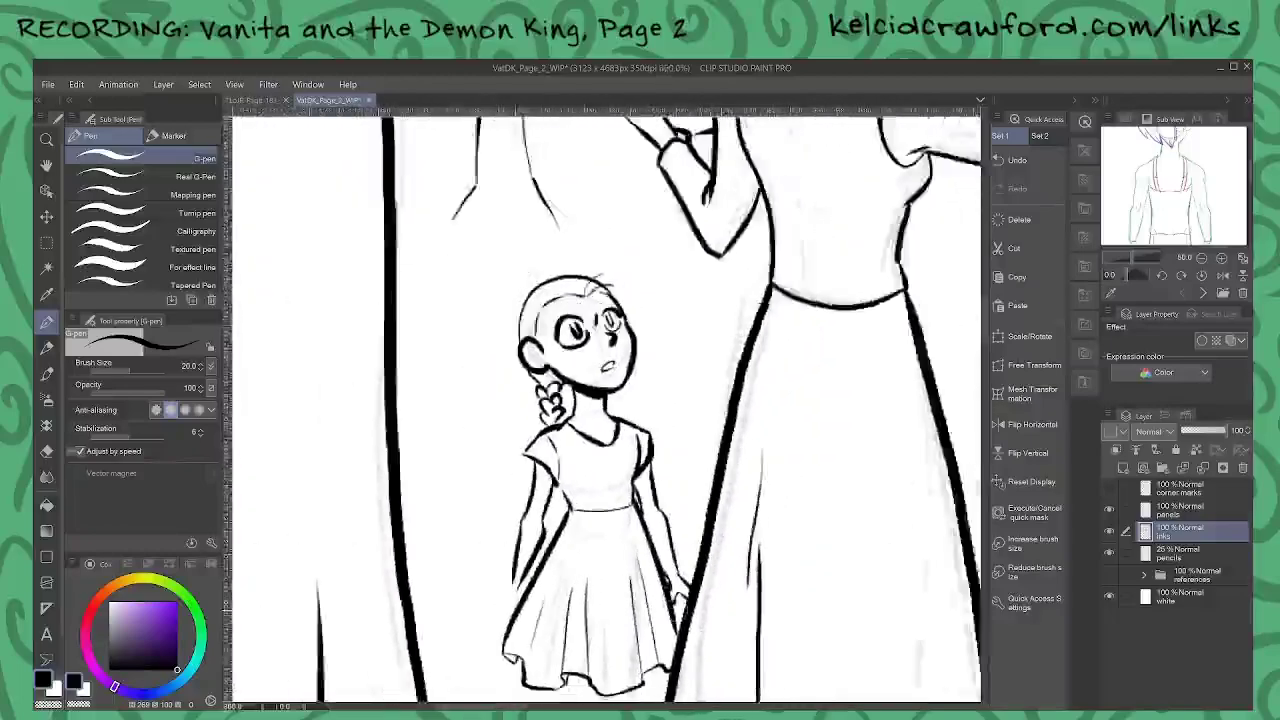
Step: Ink the child's hand on the tree side, extending from the wrist with outstretched fingers and a thumb by the skirt
scroll(540, 620, "up", 5)
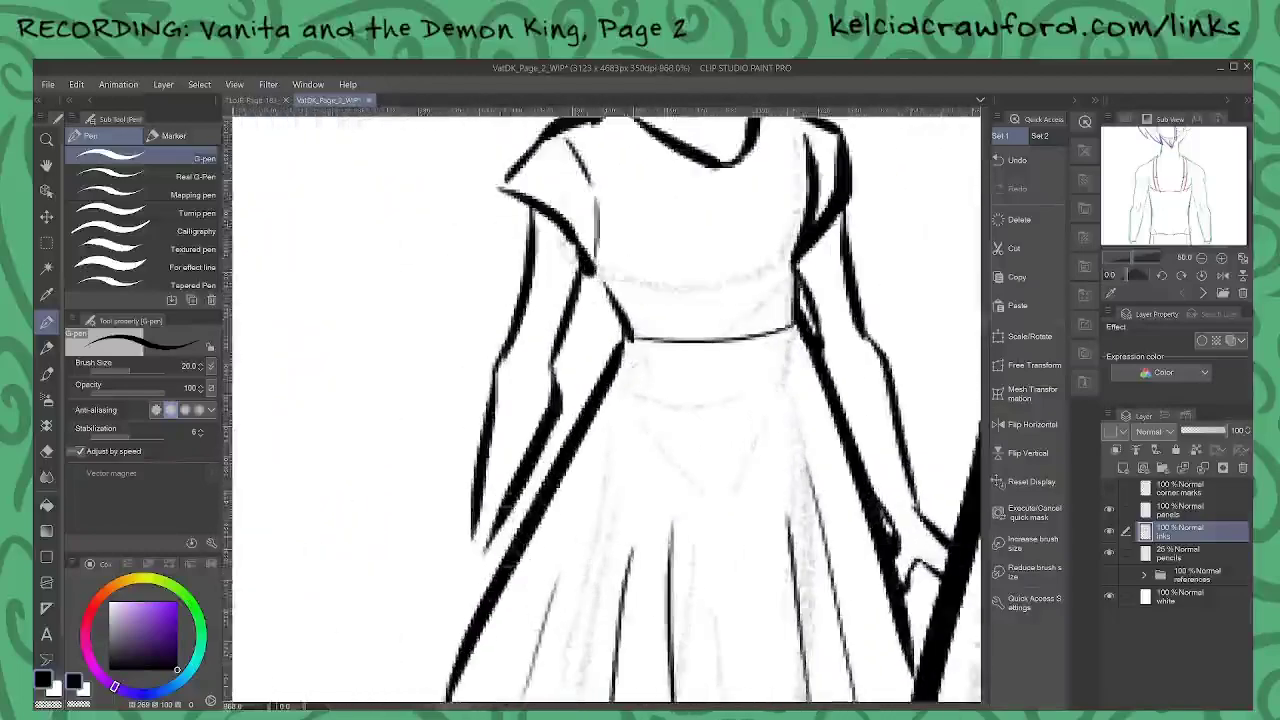
scroll(470, 530, "up", 1)
left_click_drag(472, 528, 425, 567)
mouse_move(487, 540)
left_mouse_down()
mouse_move(489, 570)
mouse_move(468, 593)
mouse_move(421, 607)
mouse_move(481, 595)
mouse_move(399, 603)
mouse_move(364, 640)
mouse_move(431, 592)
mouse_move(411, 580)
mouse_move(381, 605)
mouse_move(362, 638)
left_mouse_up()
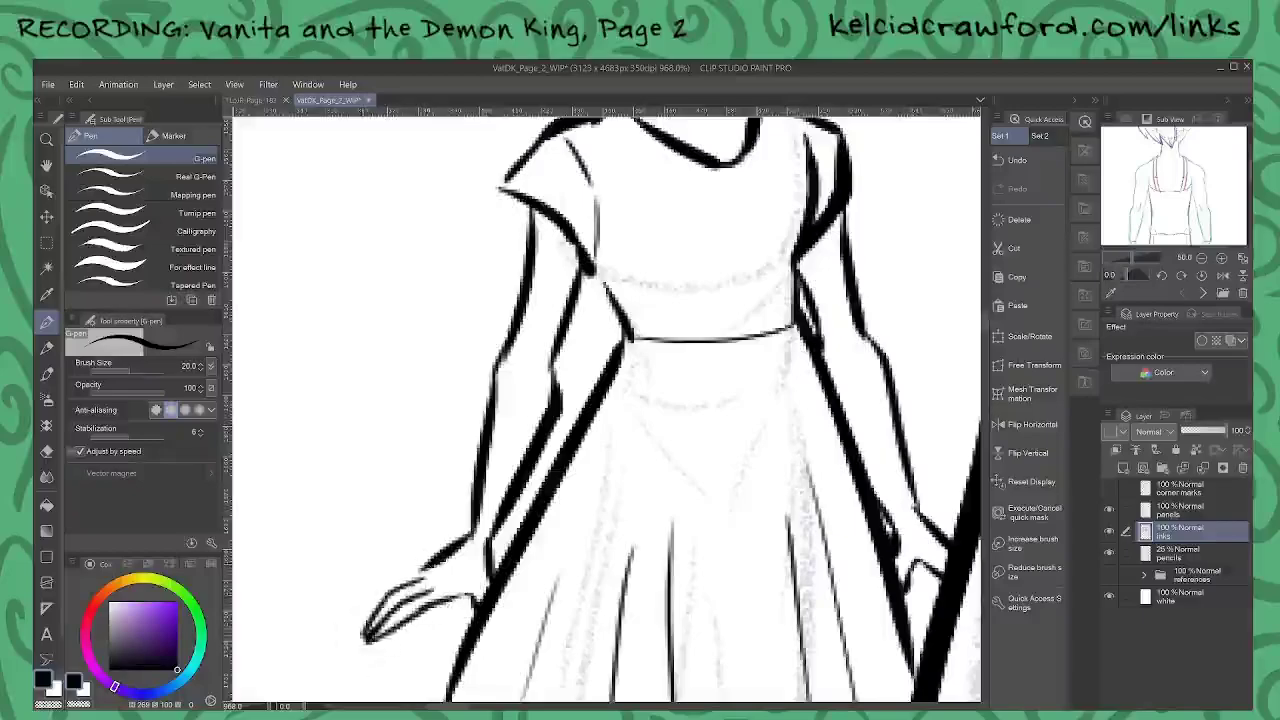
mouse_move(430, 560)
left_mouse_down()
mouse_move(381, 581)
mouse_move(362, 636)
left_mouse_up()
left_click_drag(408, 574, 365, 610)
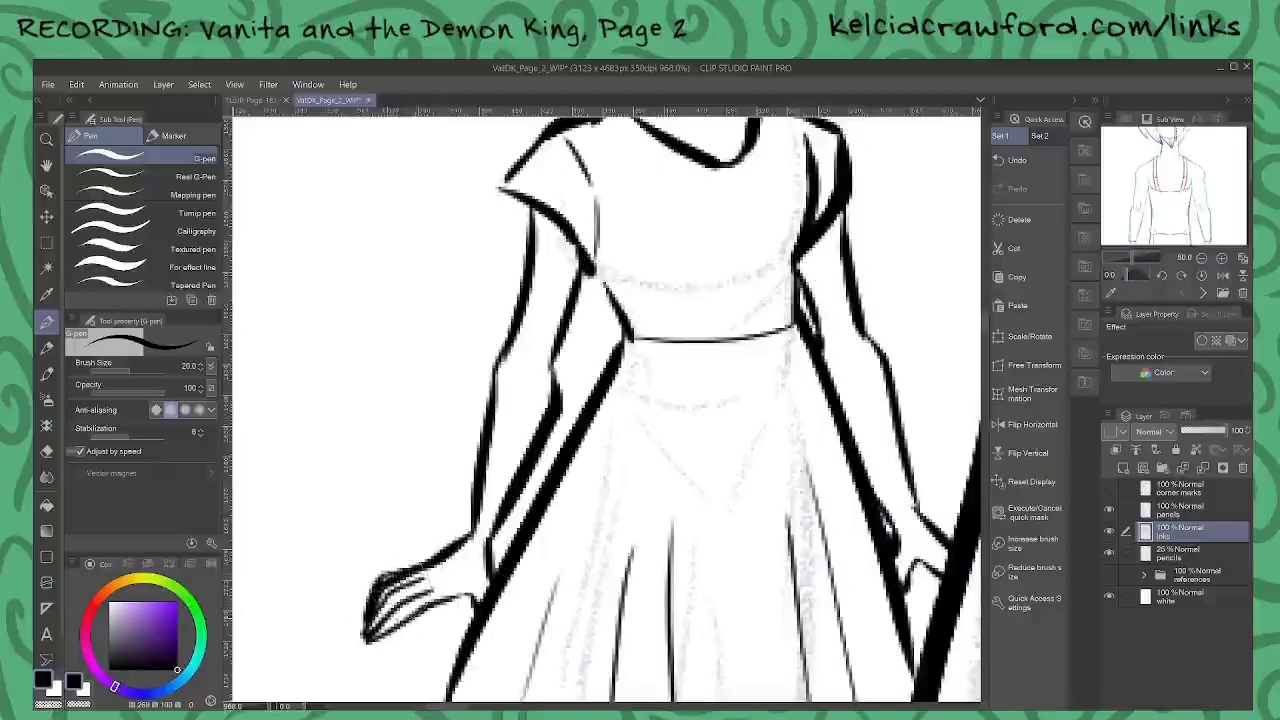
scroll(393, 595, "down", 5)
left_click_drag(654, 604, 700, 432)
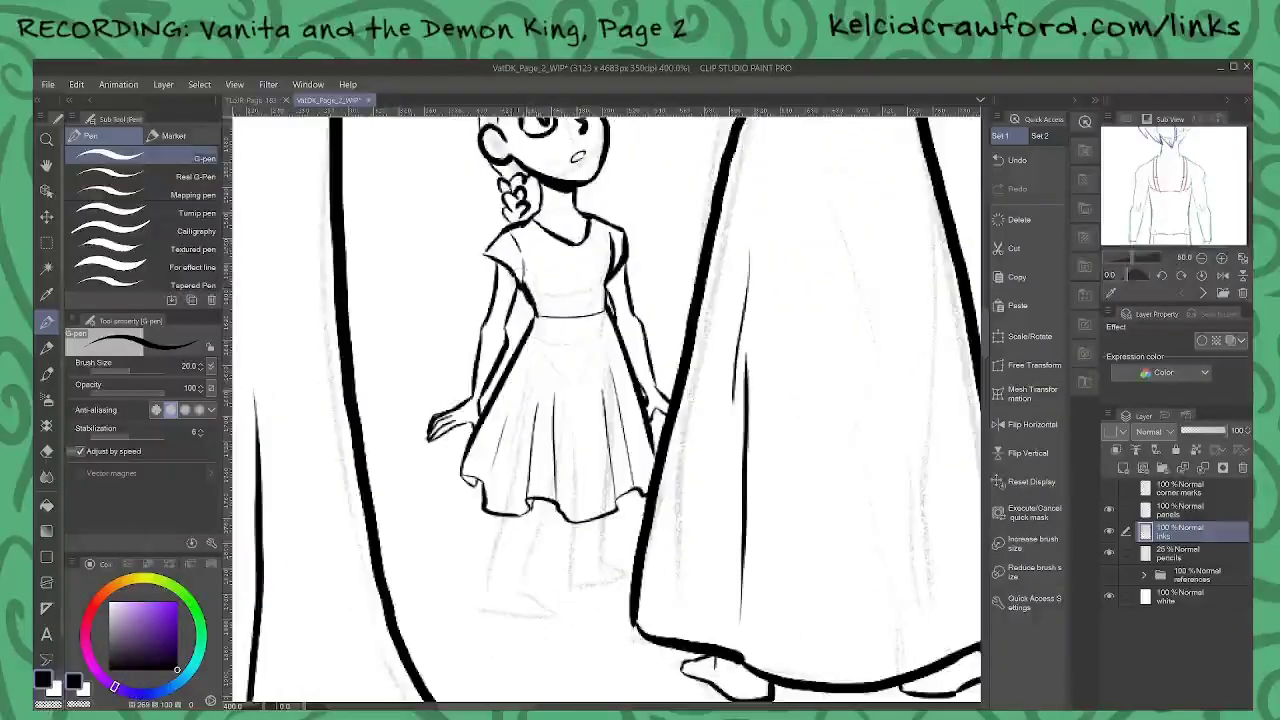